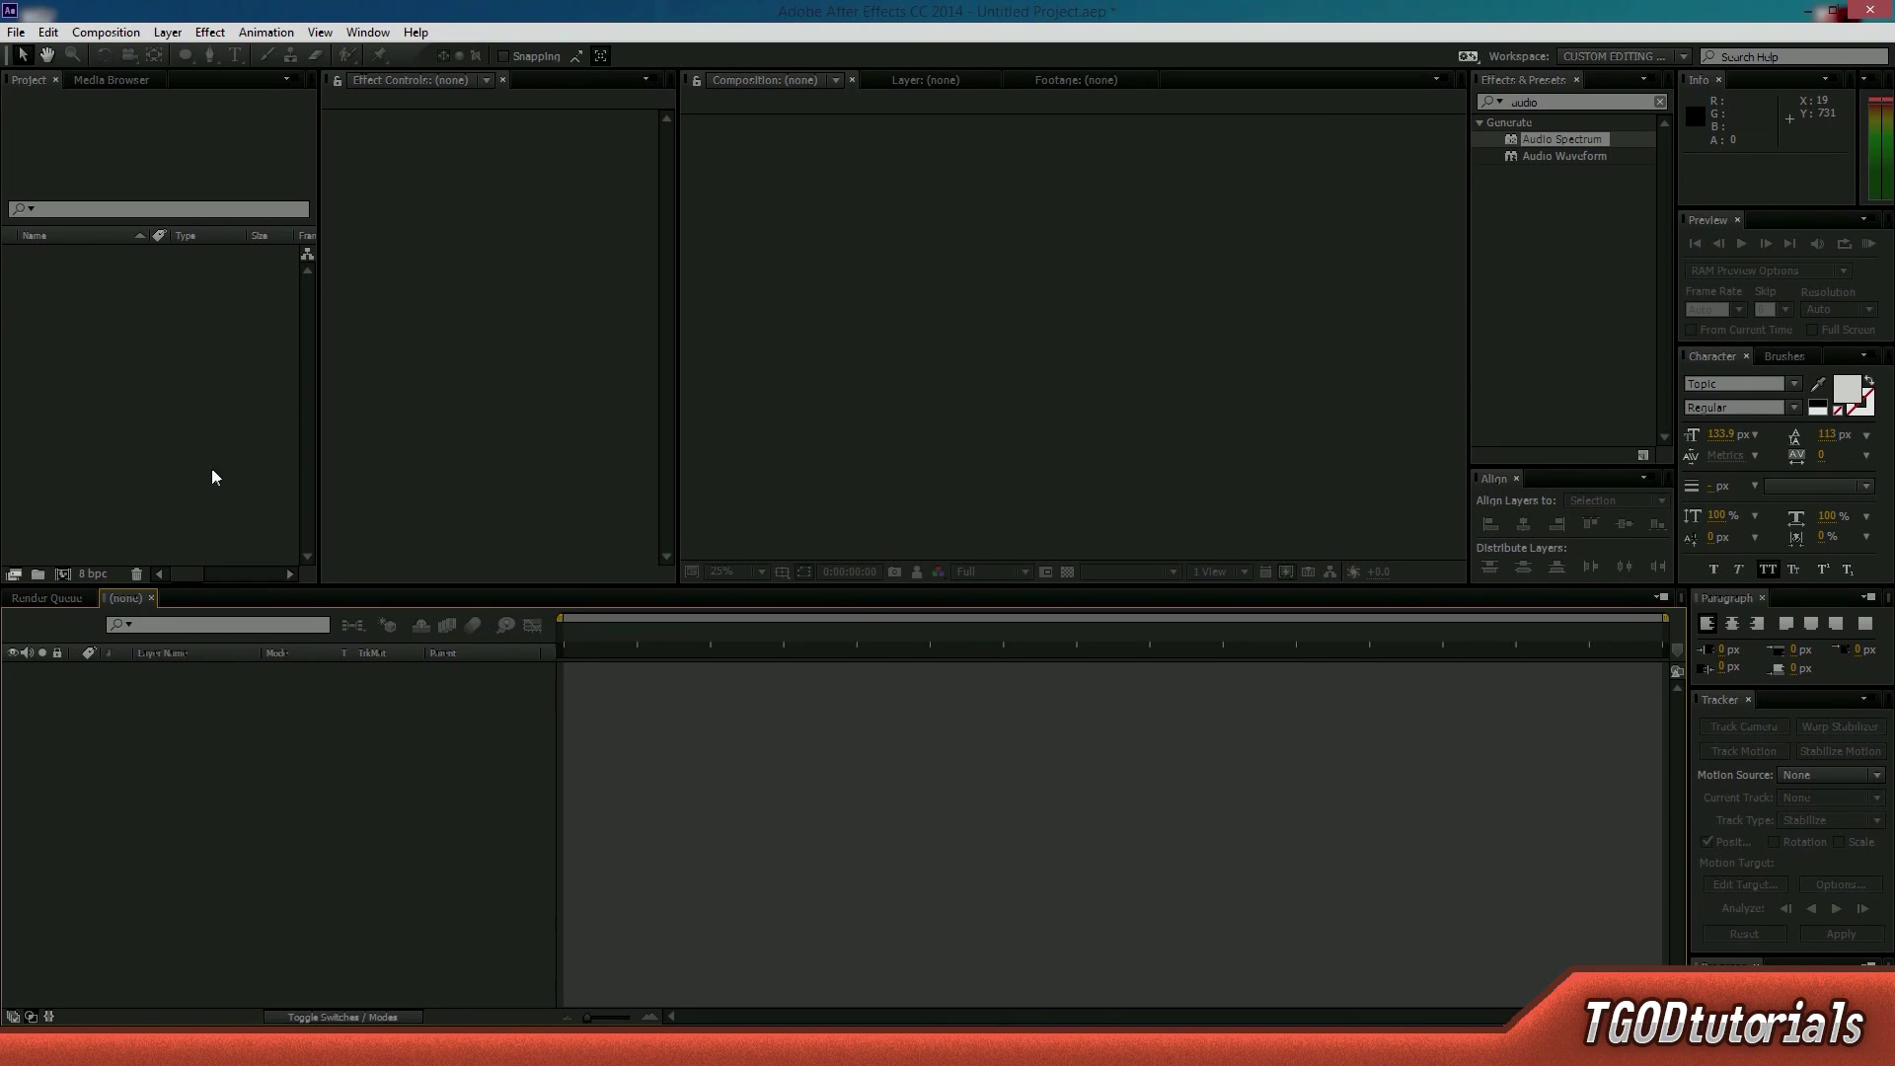
- Create the 1920×1080, 60 fps, 20-second MainComp composition and show the viewer background as black
click(63, 575)
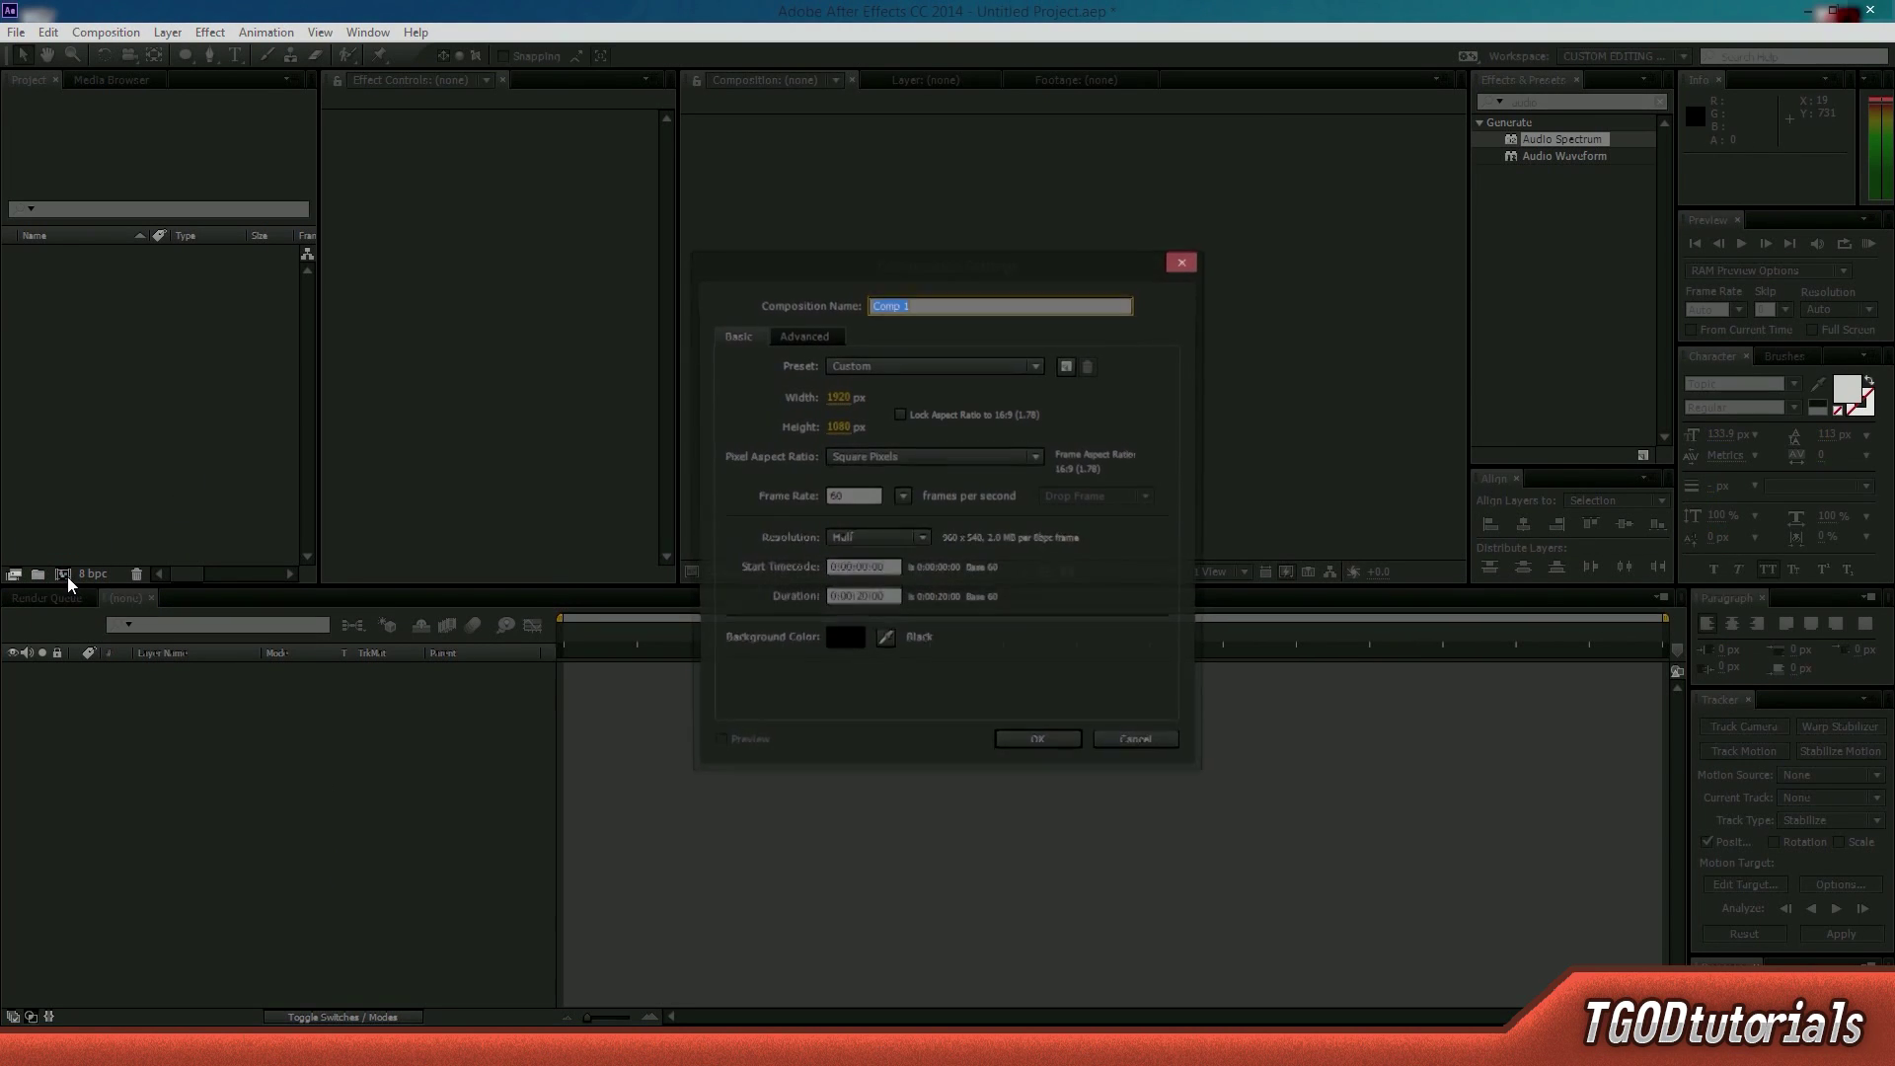
text(Mainco)
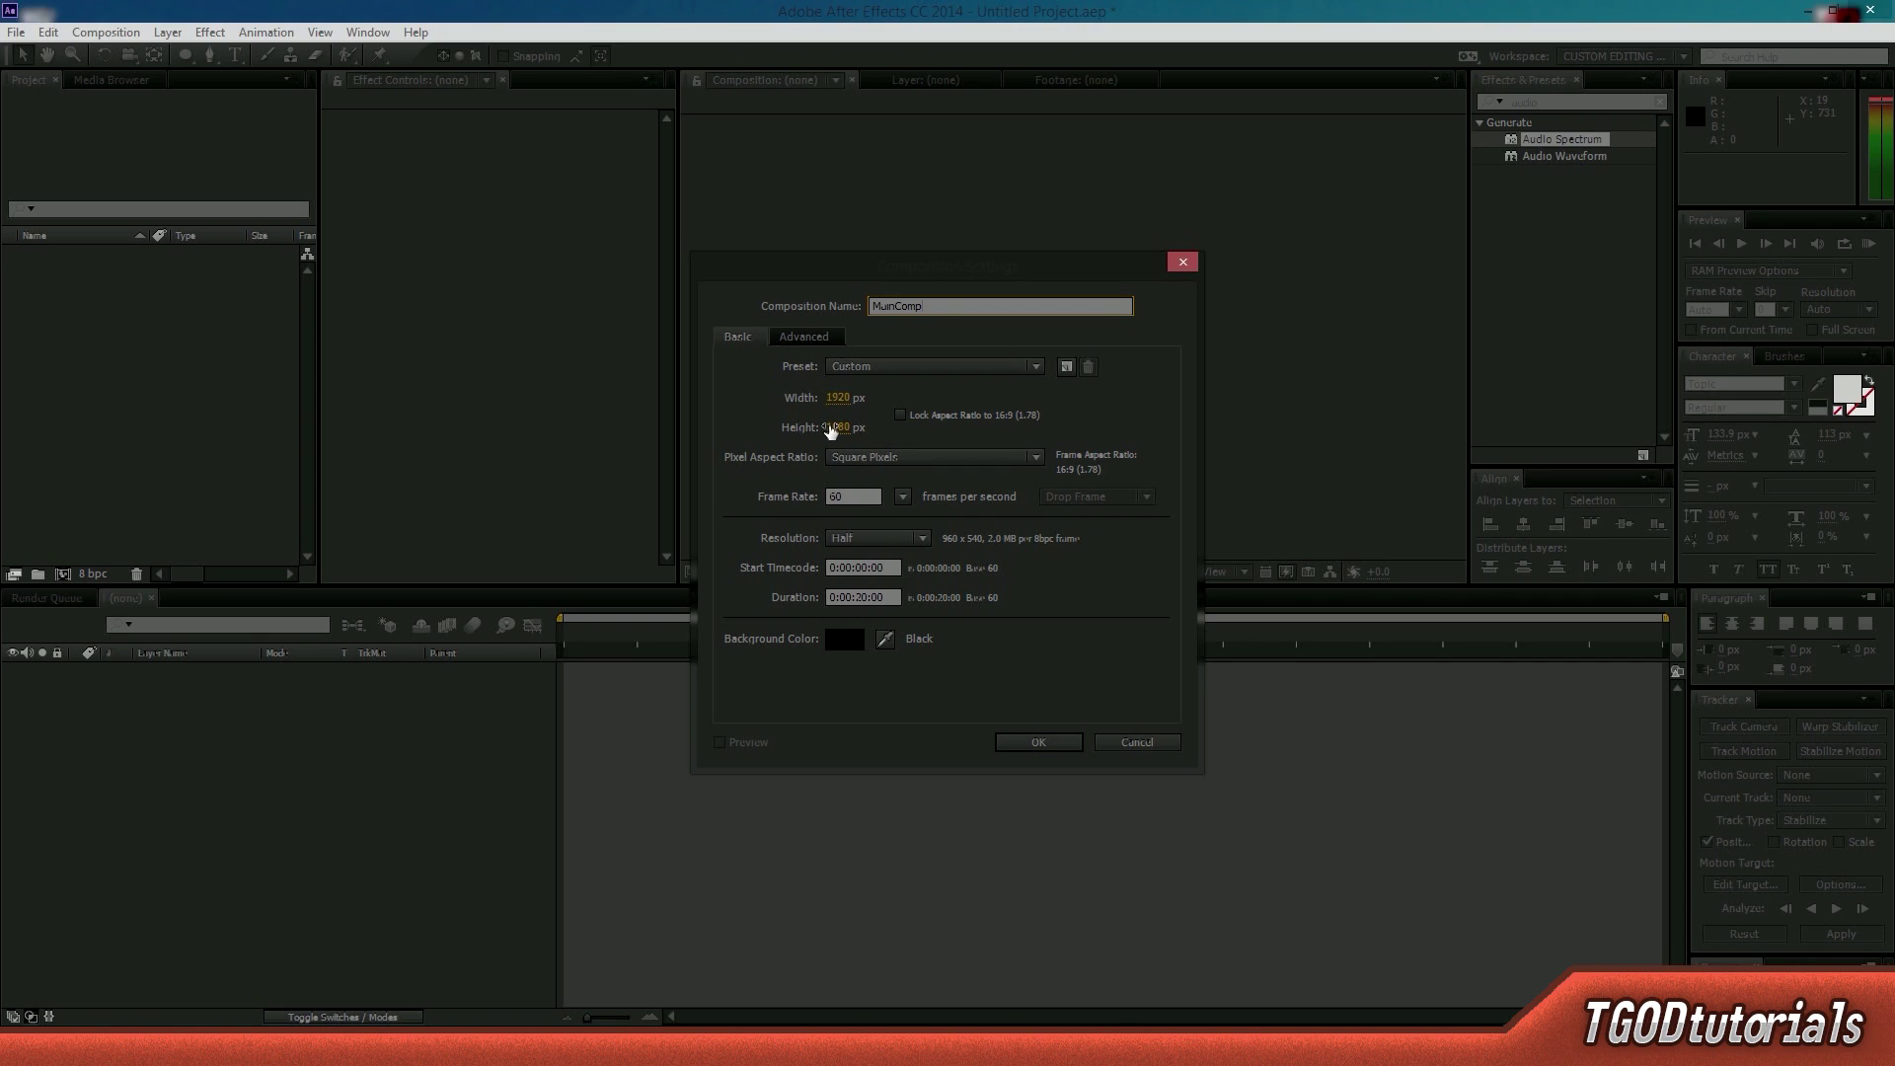
double_click(841, 496)
text(60)
click(1021, 741)
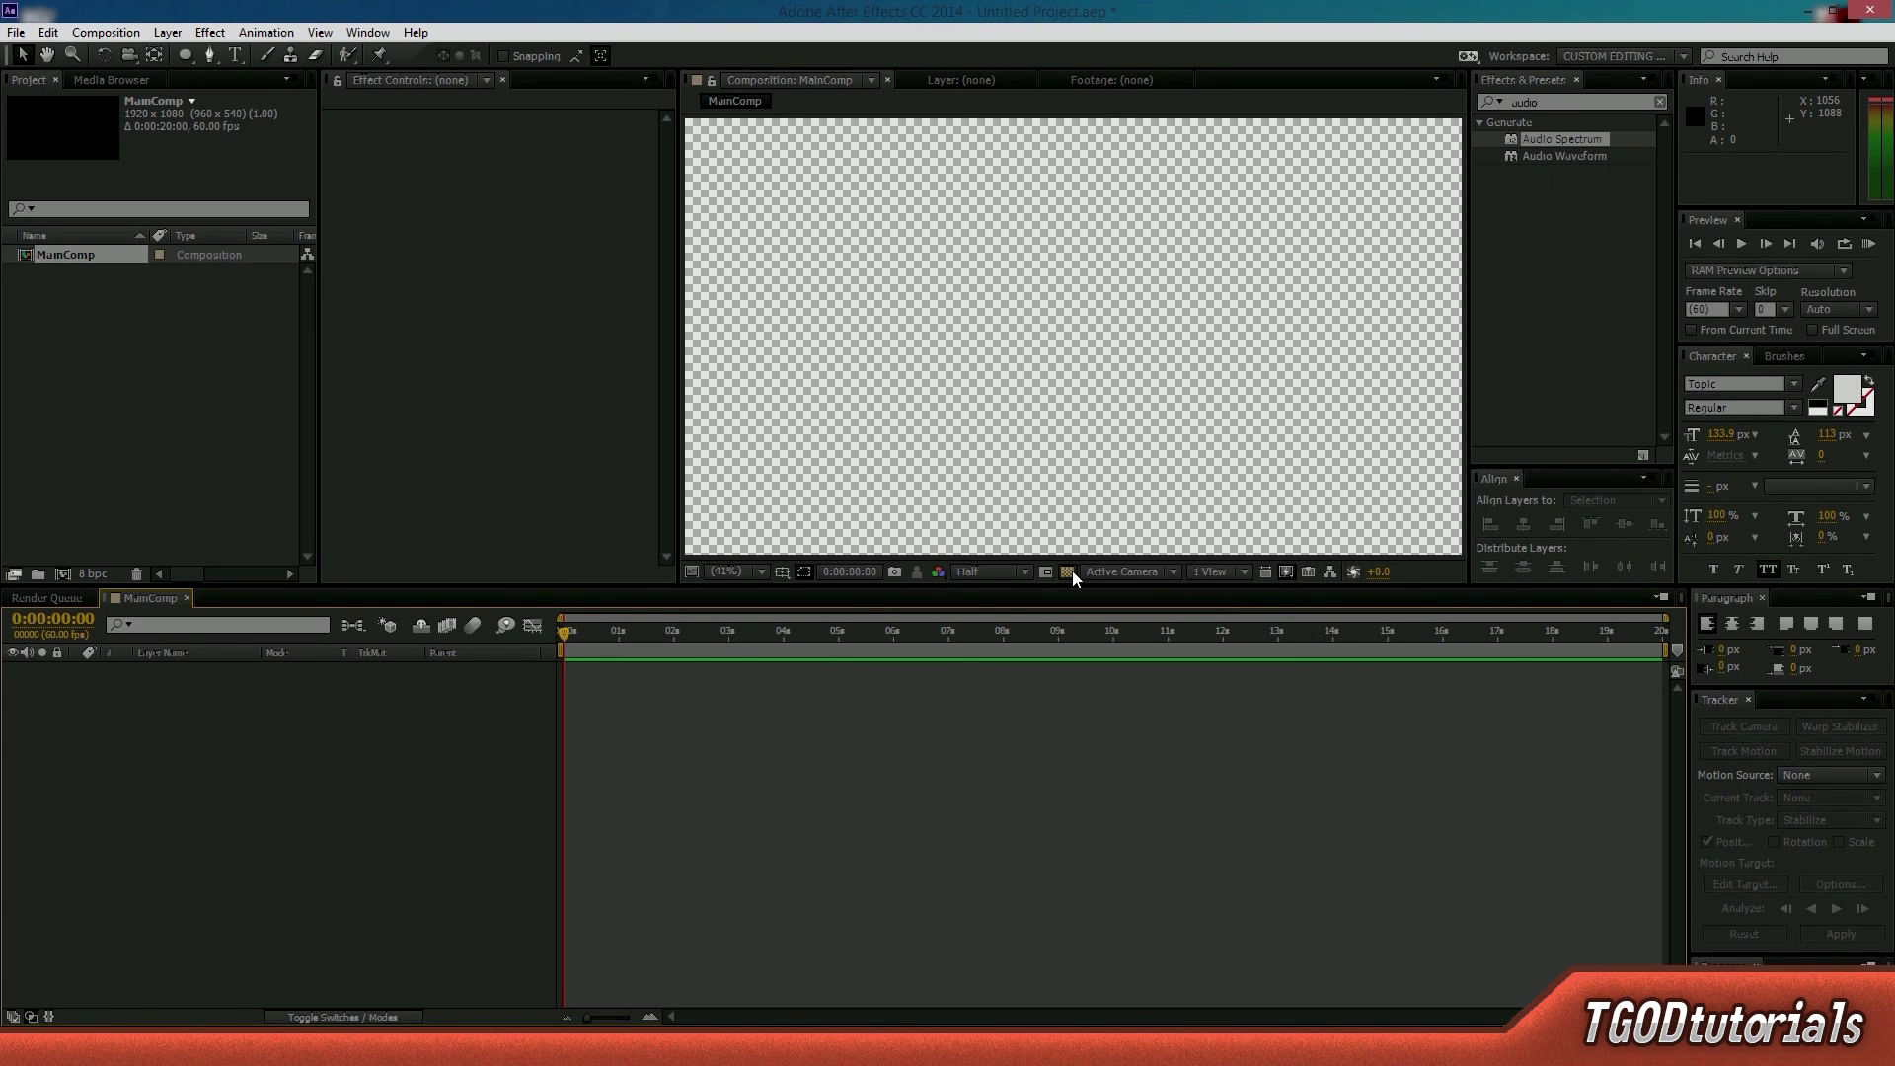
click(1071, 572)
- Turn the viewer's transparency grid back on and import the Tobu MP3 into the Project panel
double_click(1070, 570)
click(1070, 570)
click(1070, 571)
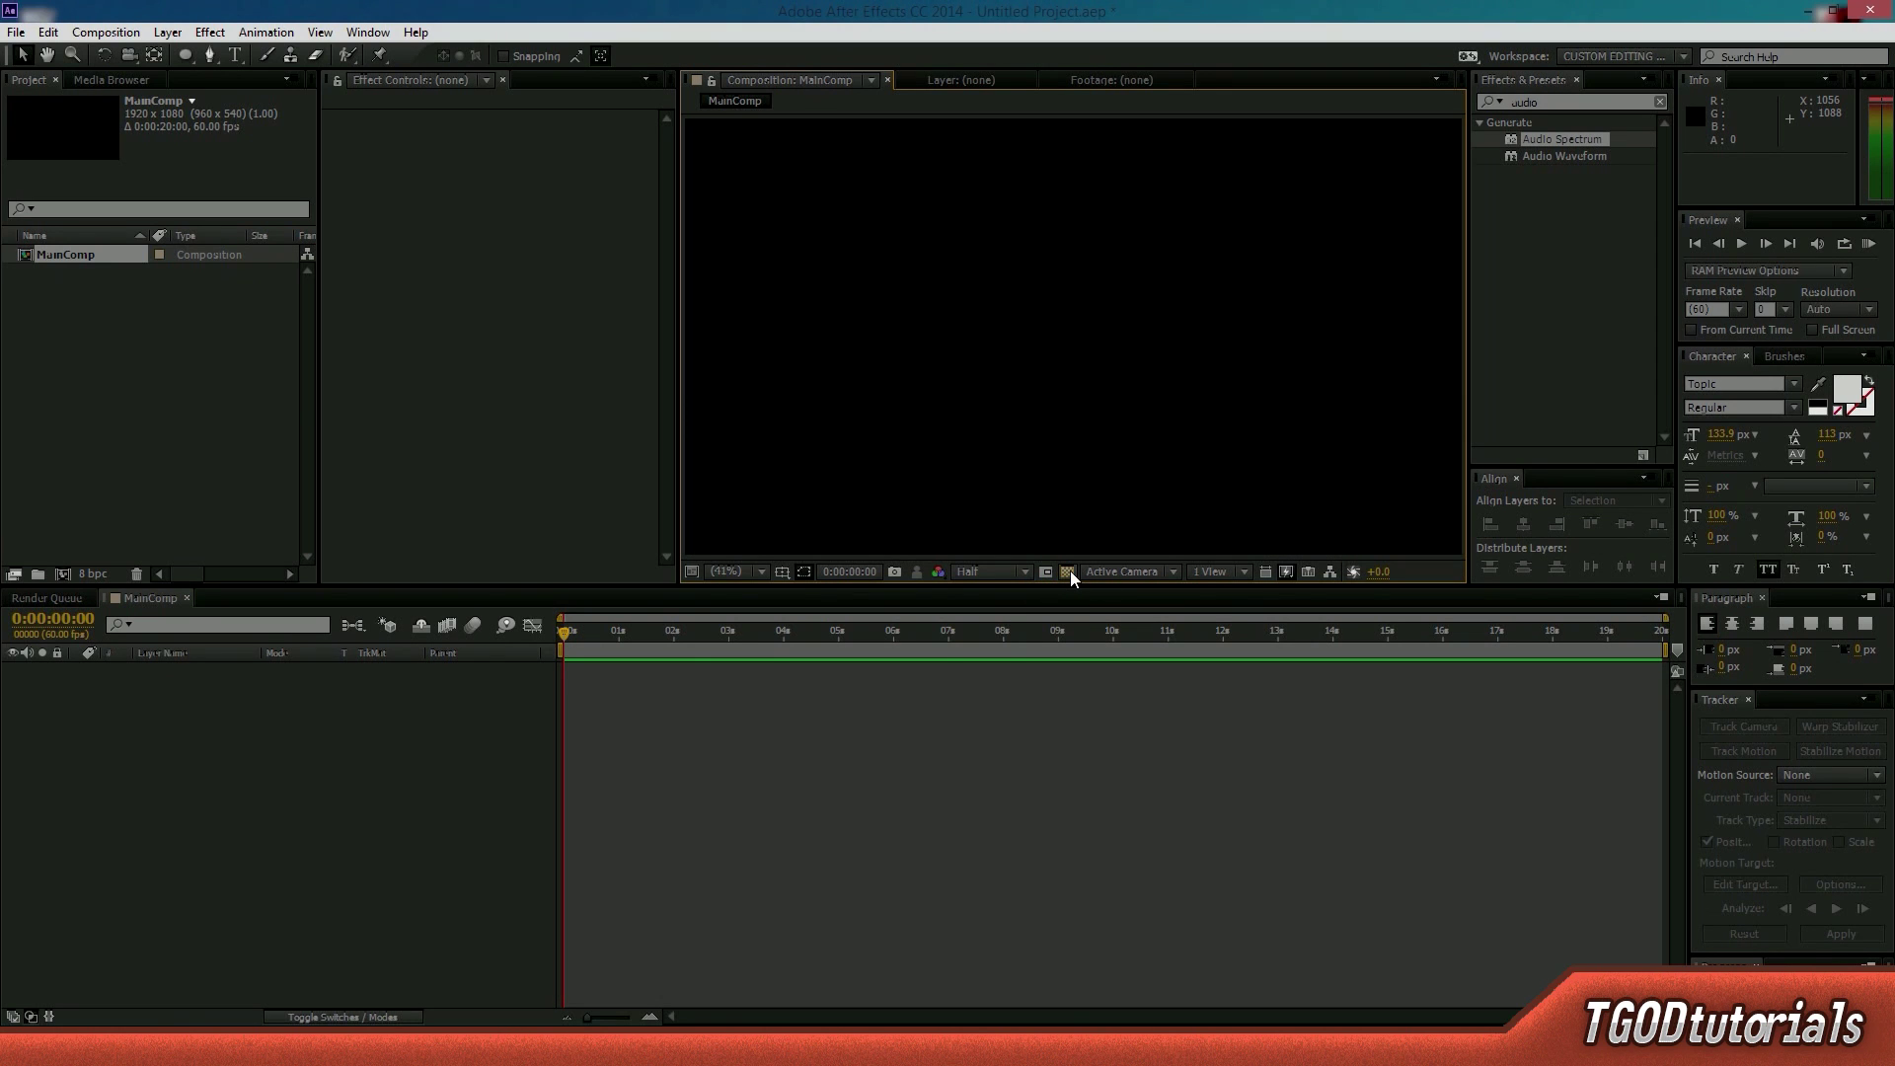
click(1070, 571)
click(1069, 570)
click(1070, 570)
click(1069, 571)
click(1069, 571)
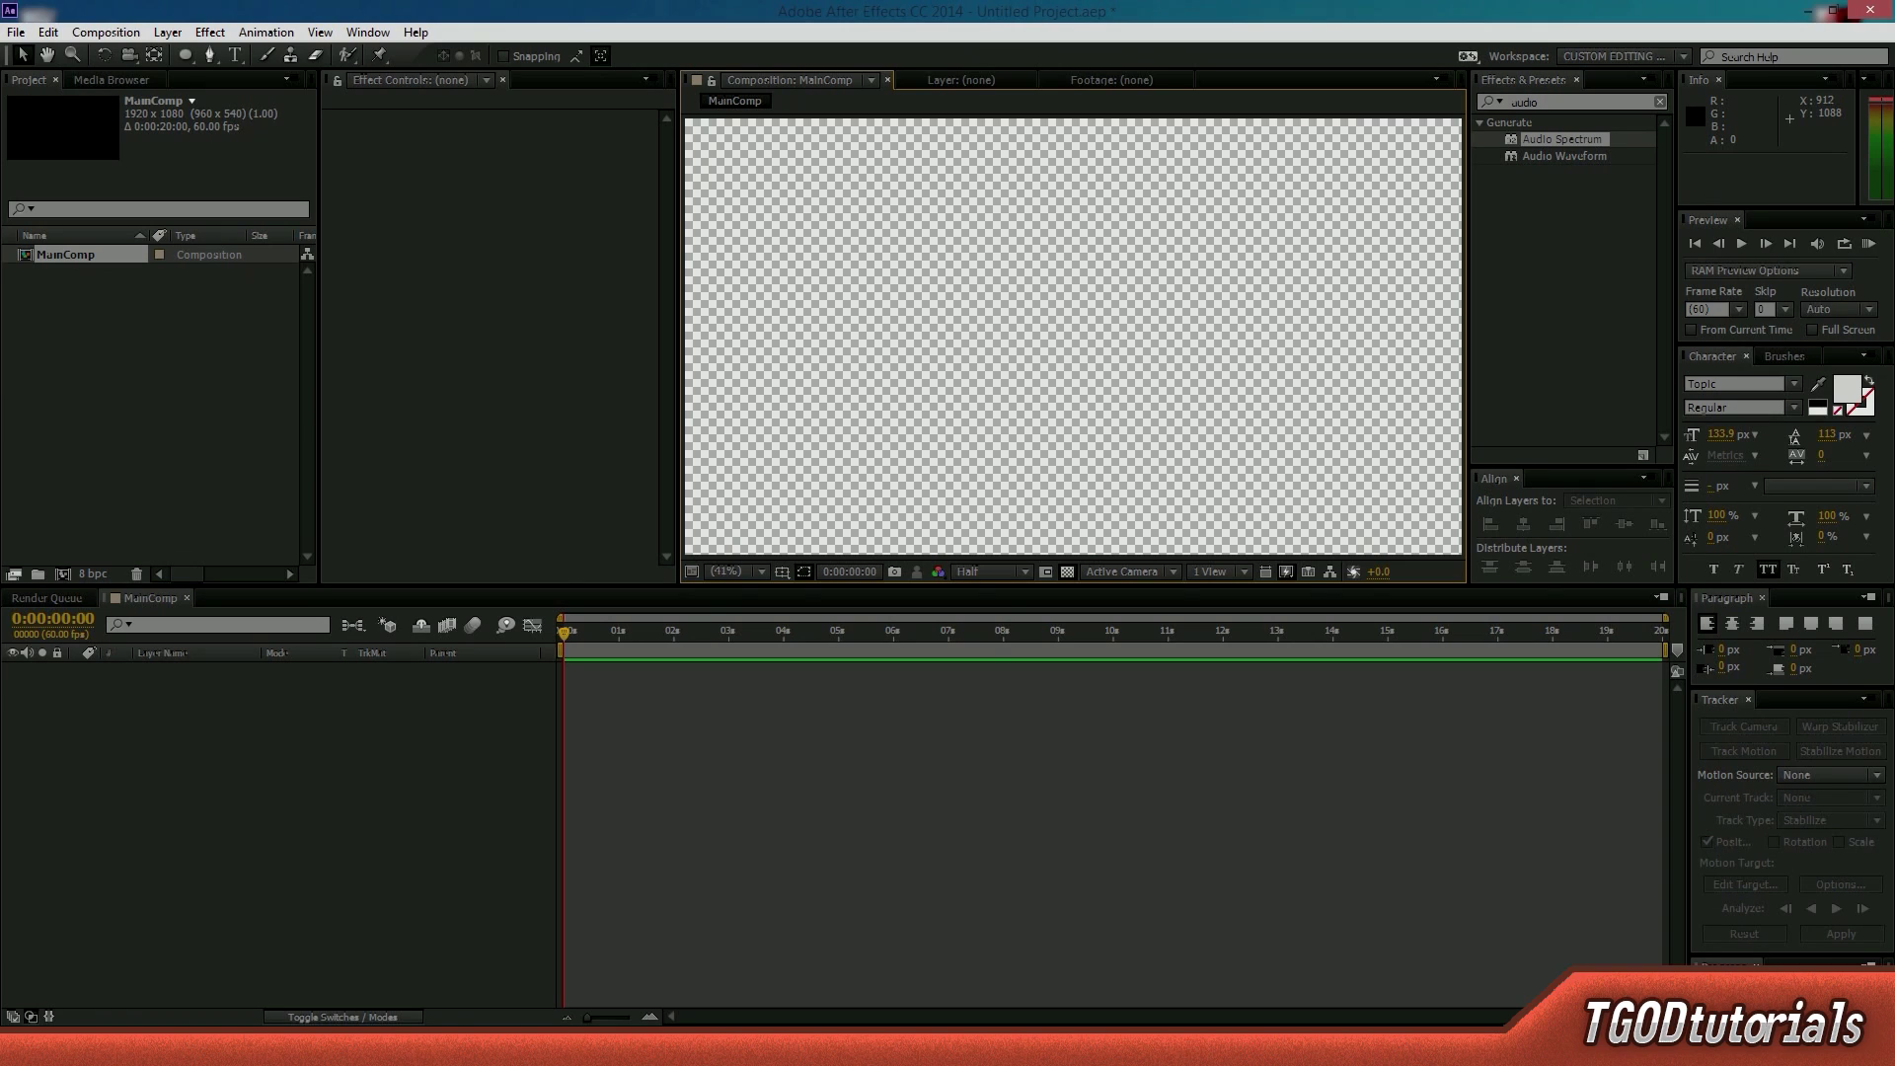
drag(0, 325, 146, 327)
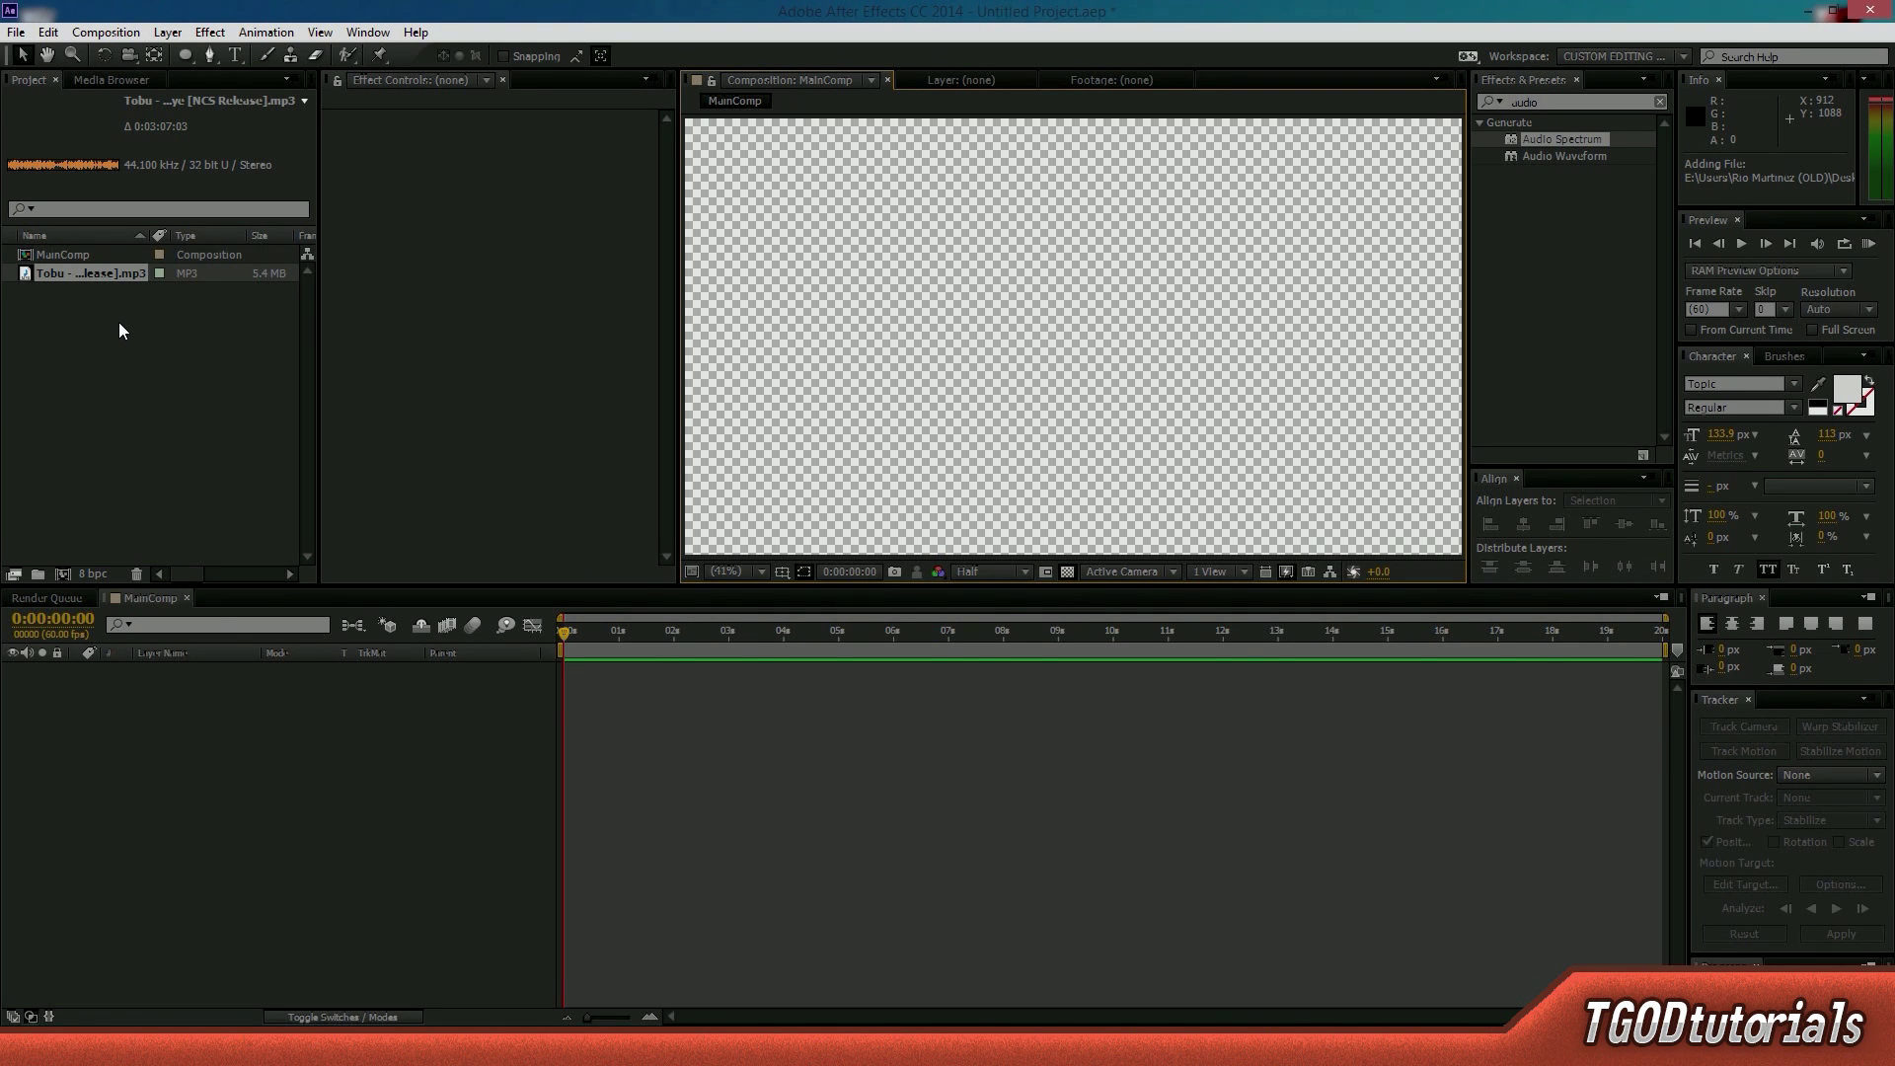
click(120, 329)
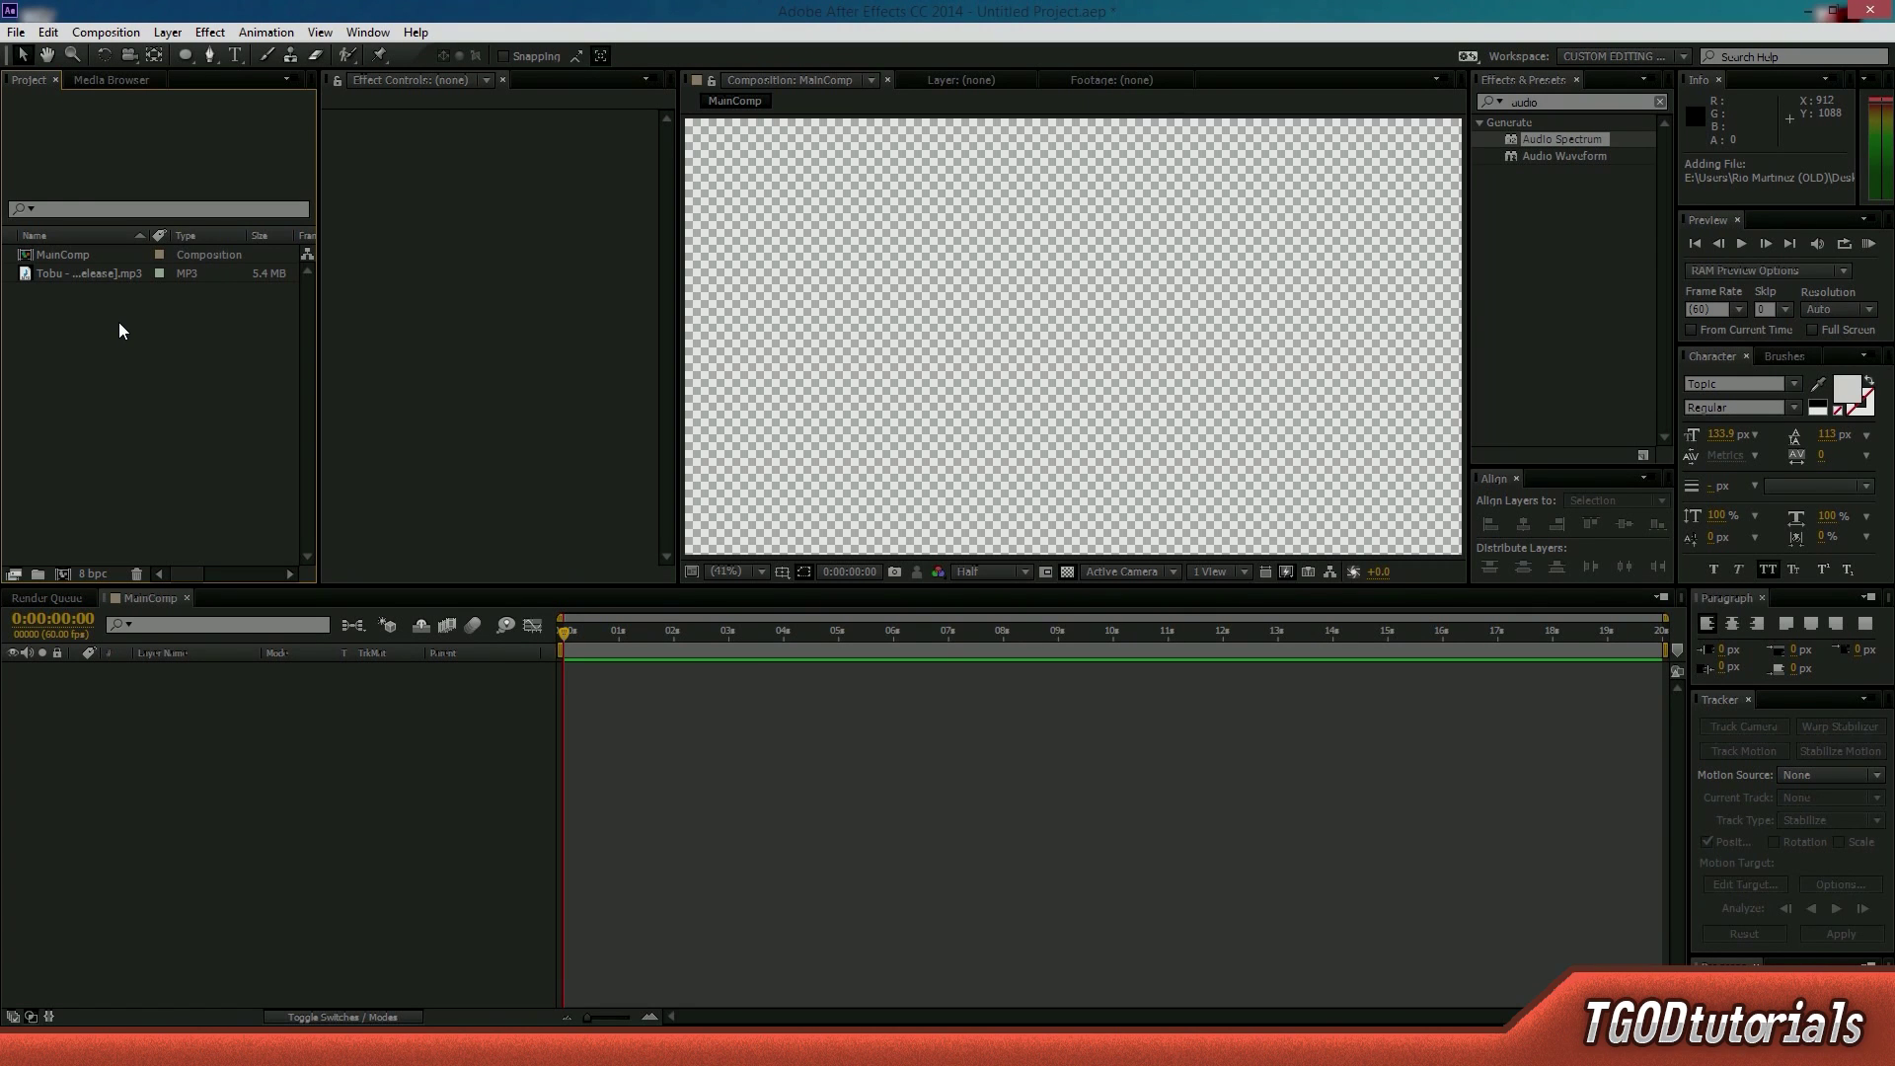
- Open the Tobu MP3 in the Footage panel and preview it around 0:00:45 to find a start
click(47, 276)
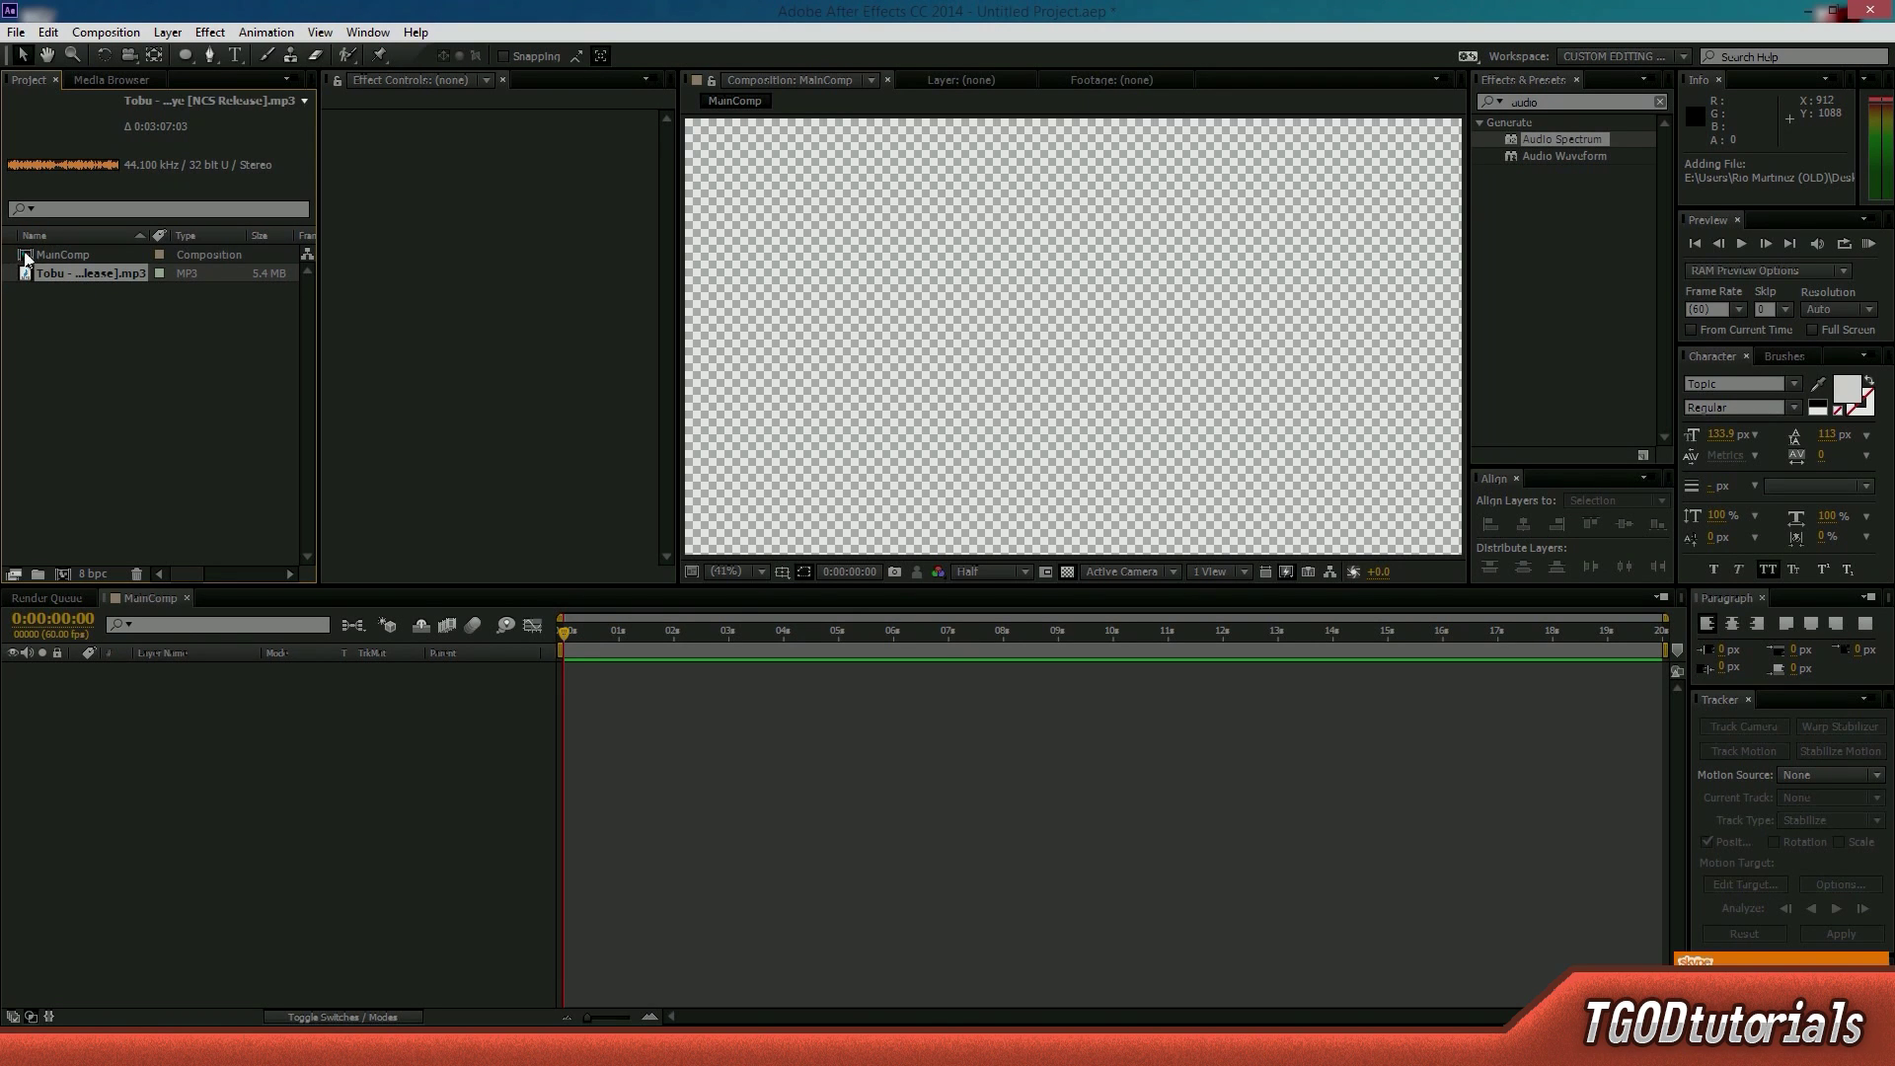
double_click(48, 273)
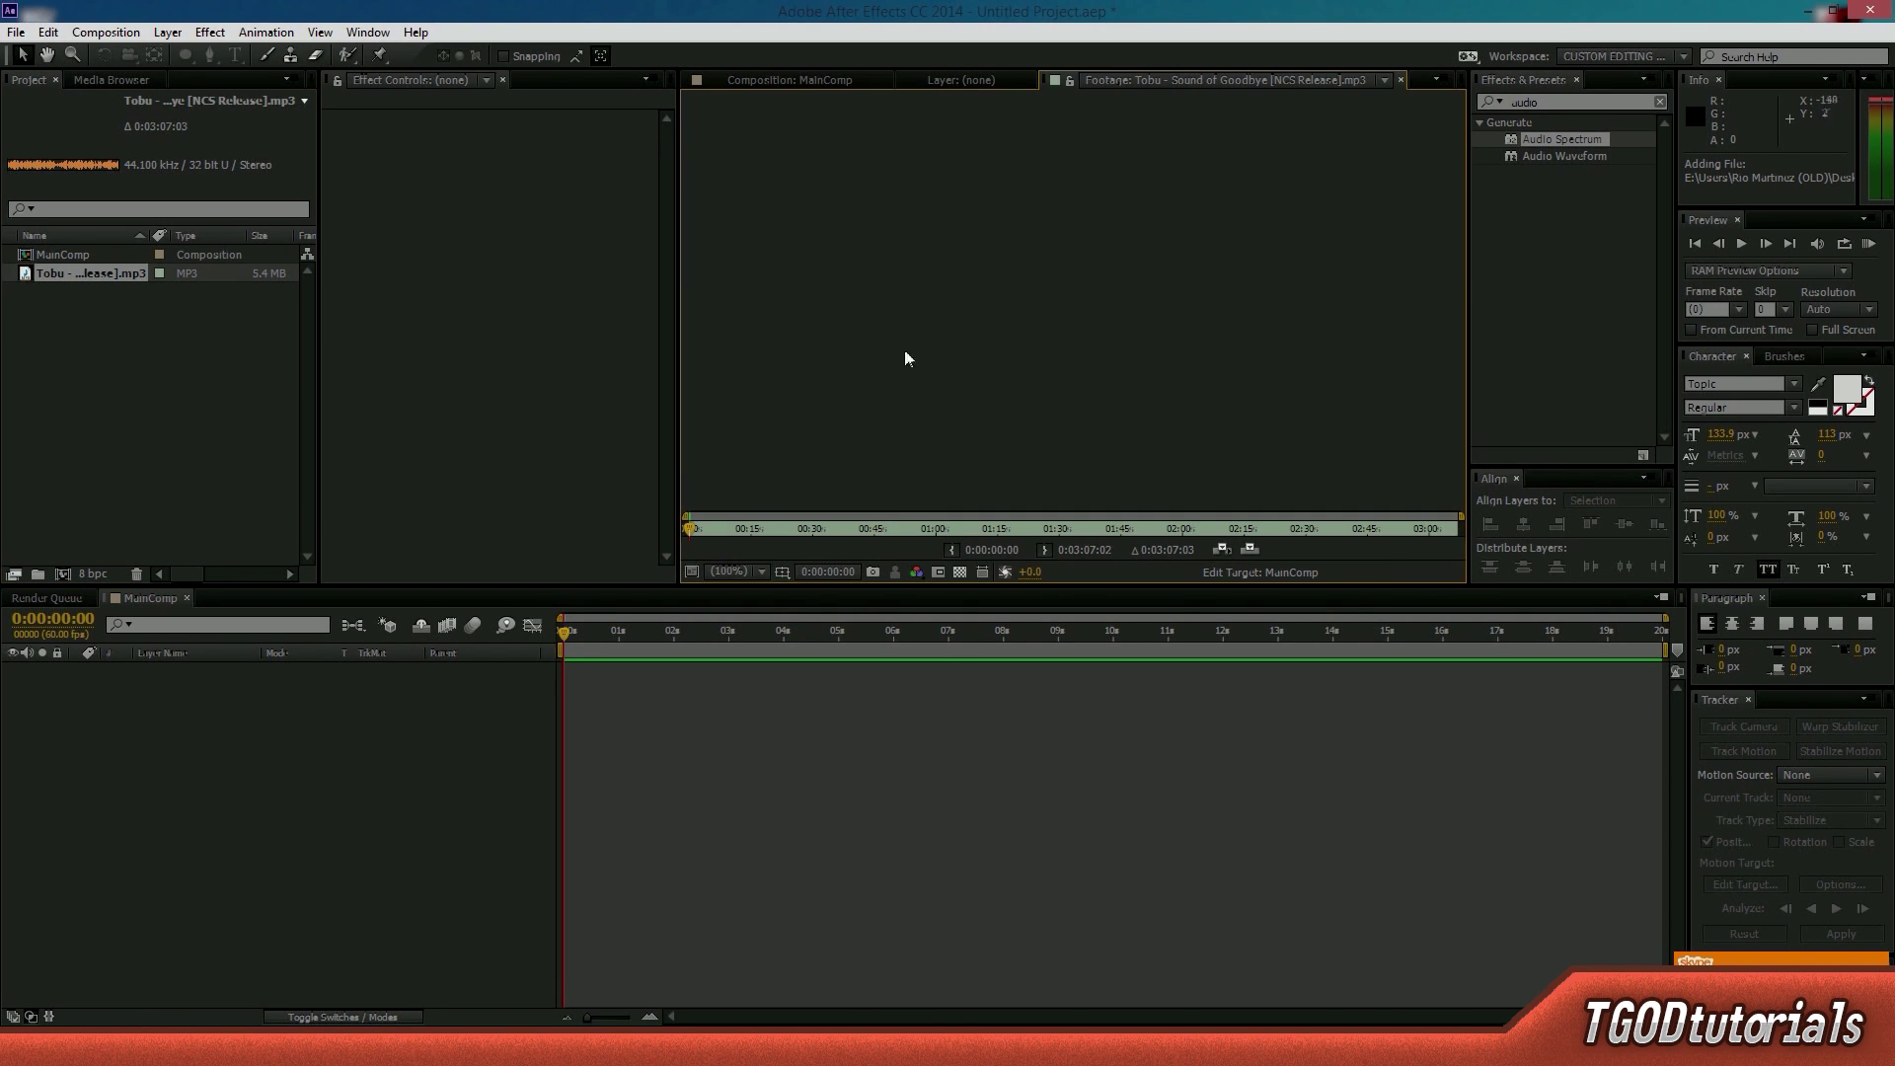
drag(780, 529, 797, 529)
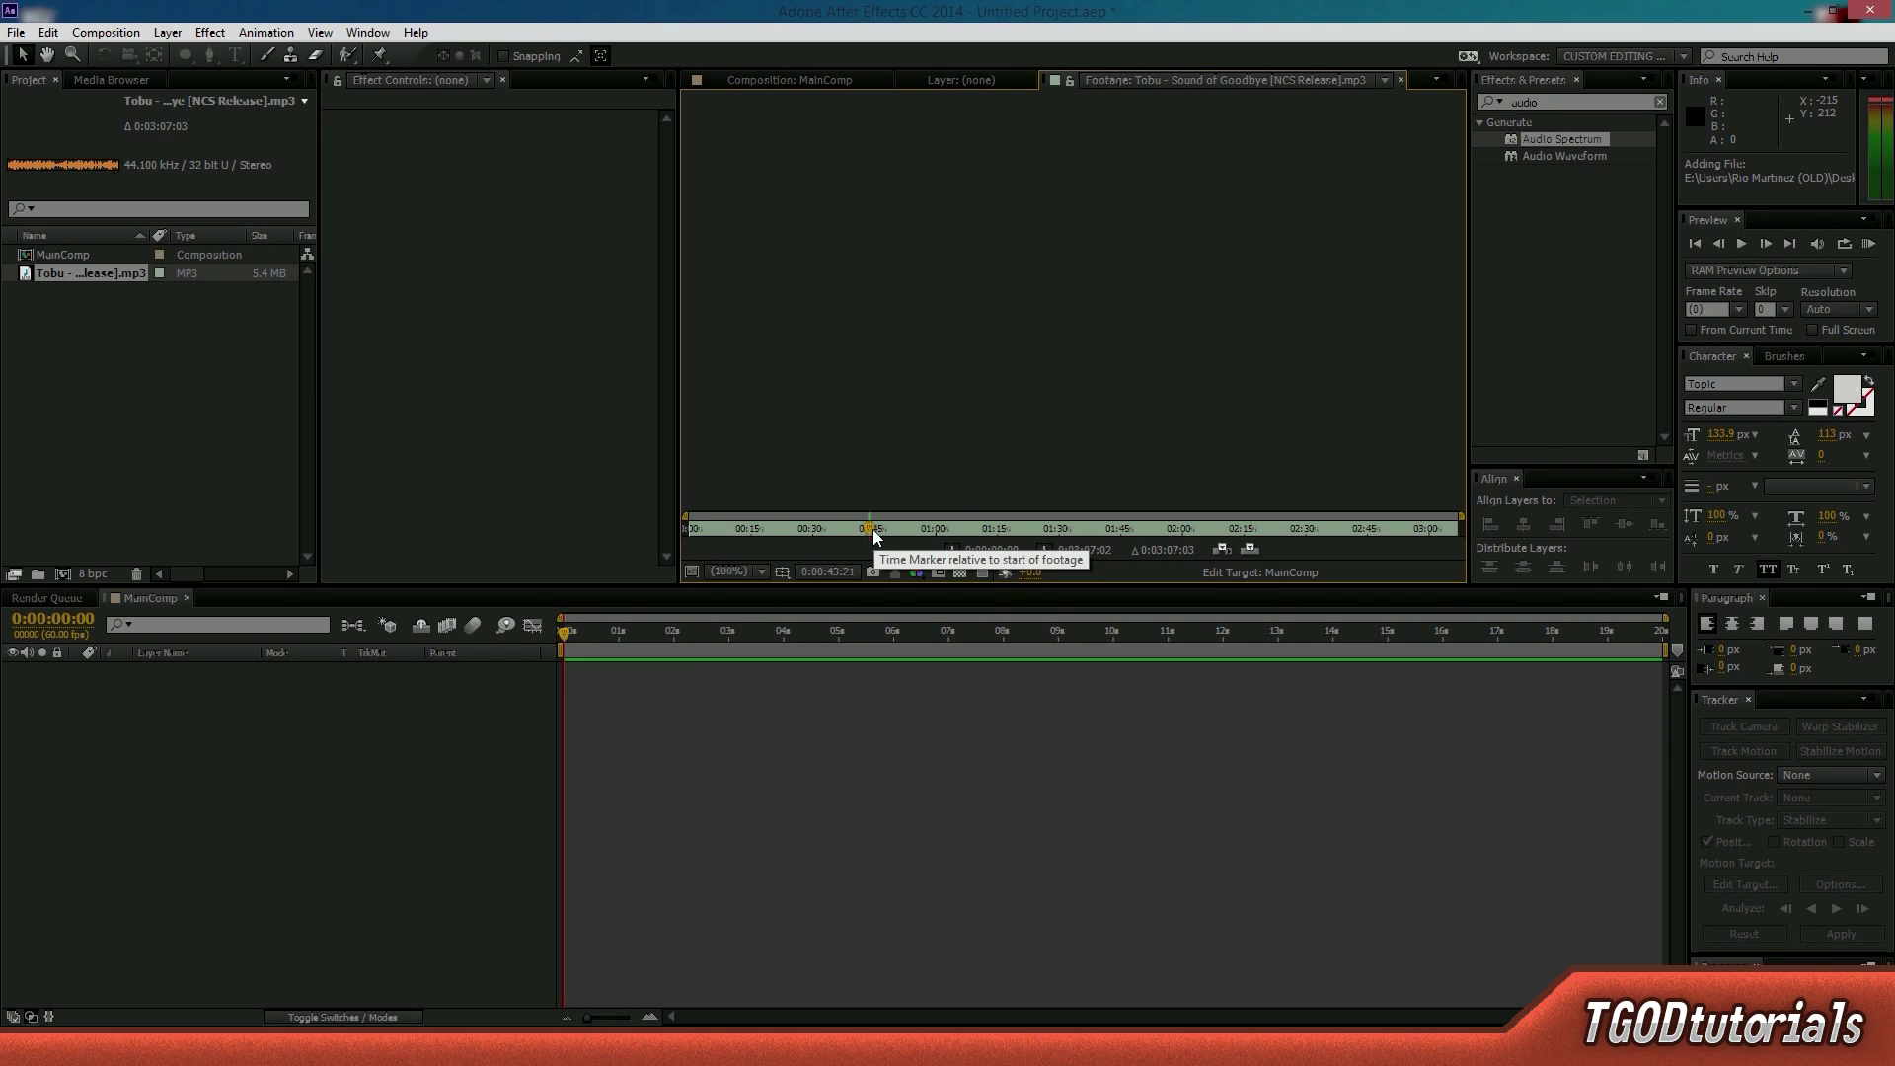
drag(866, 530, 873, 532)
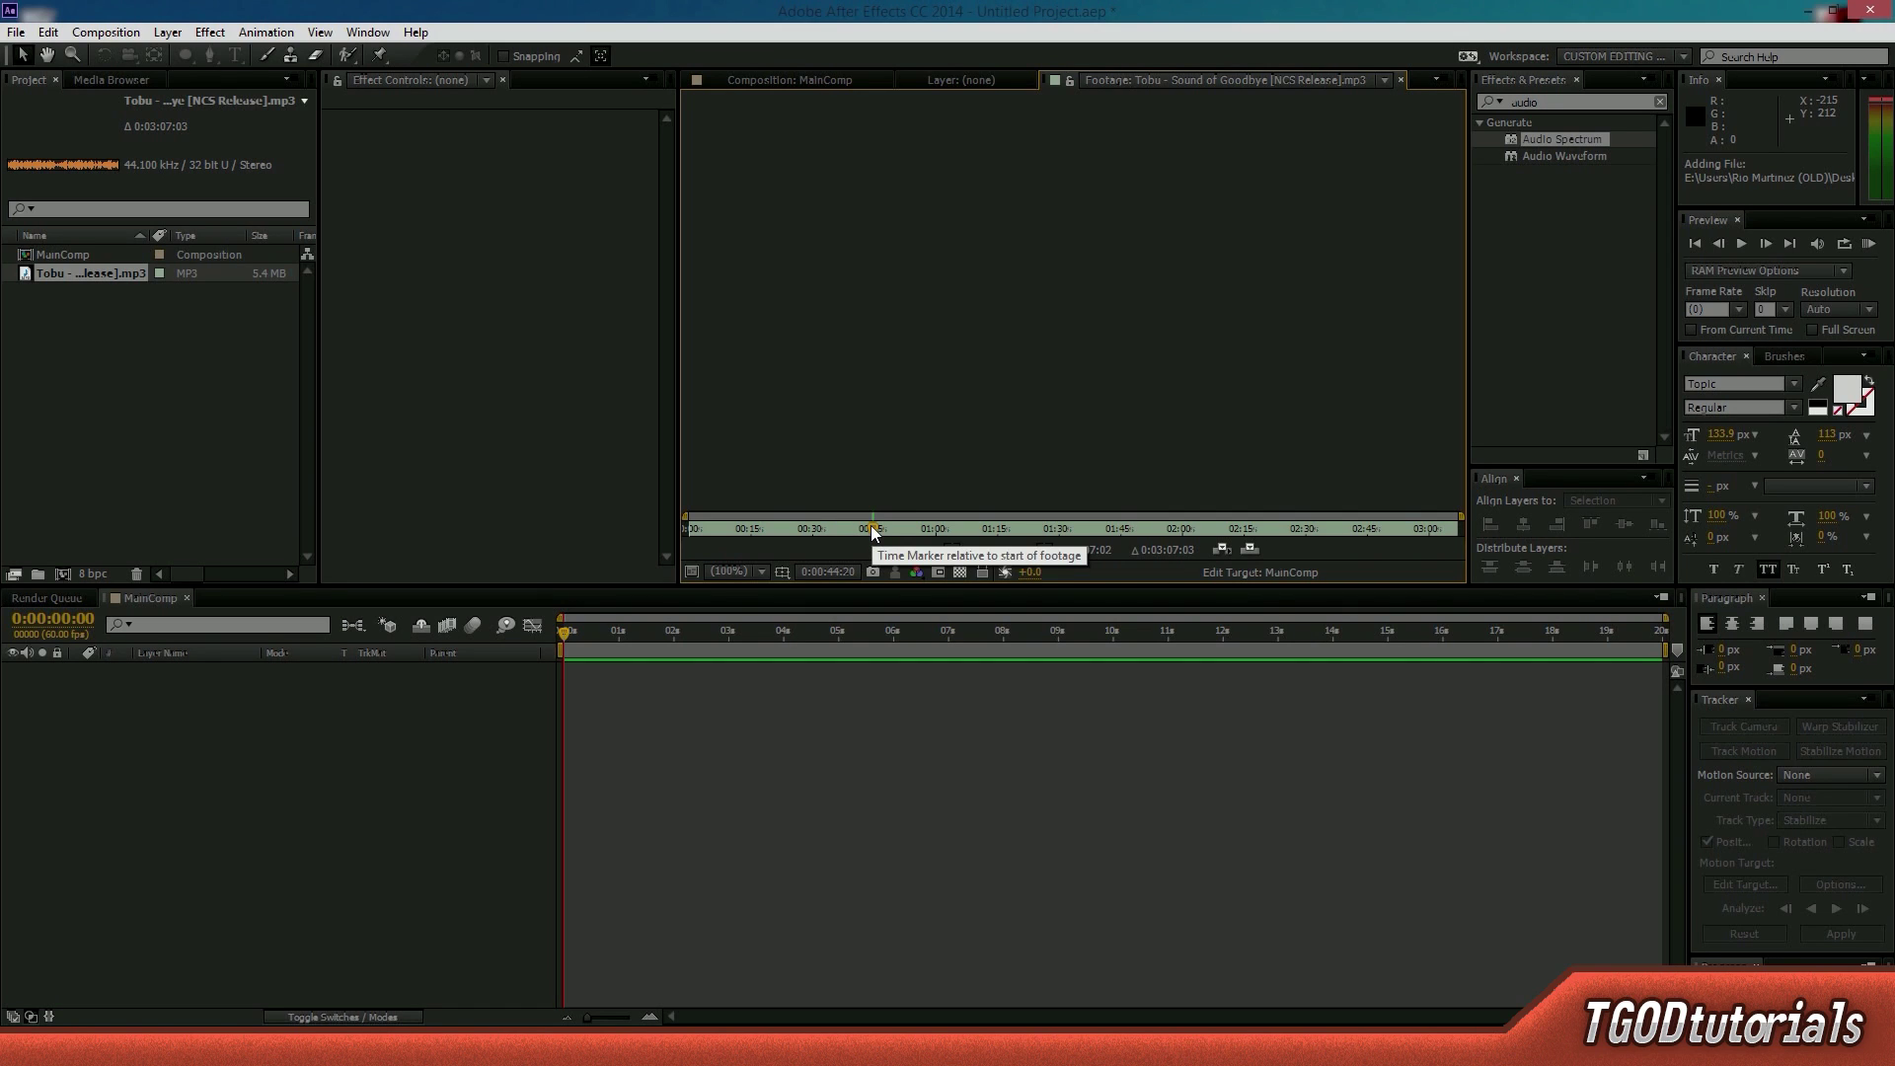
drag(873, 532, 940, 540)
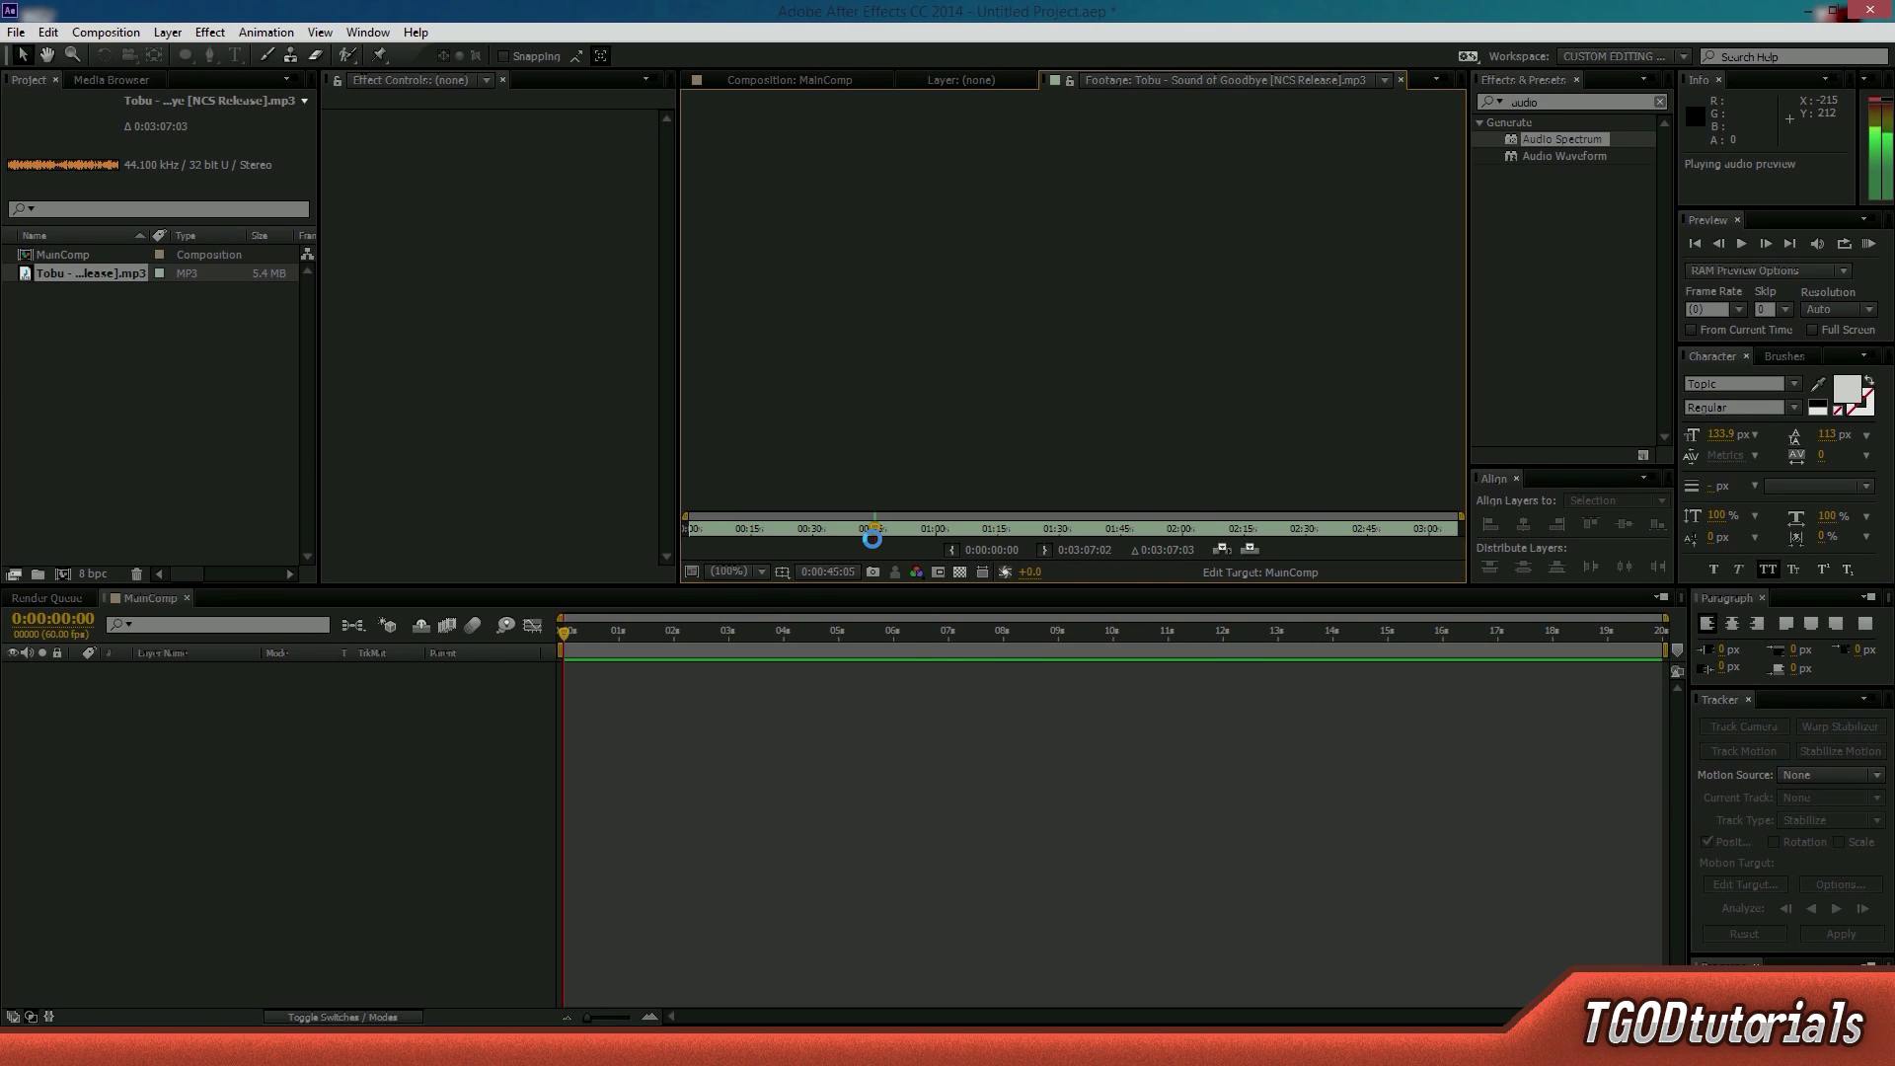
click(875, 539)
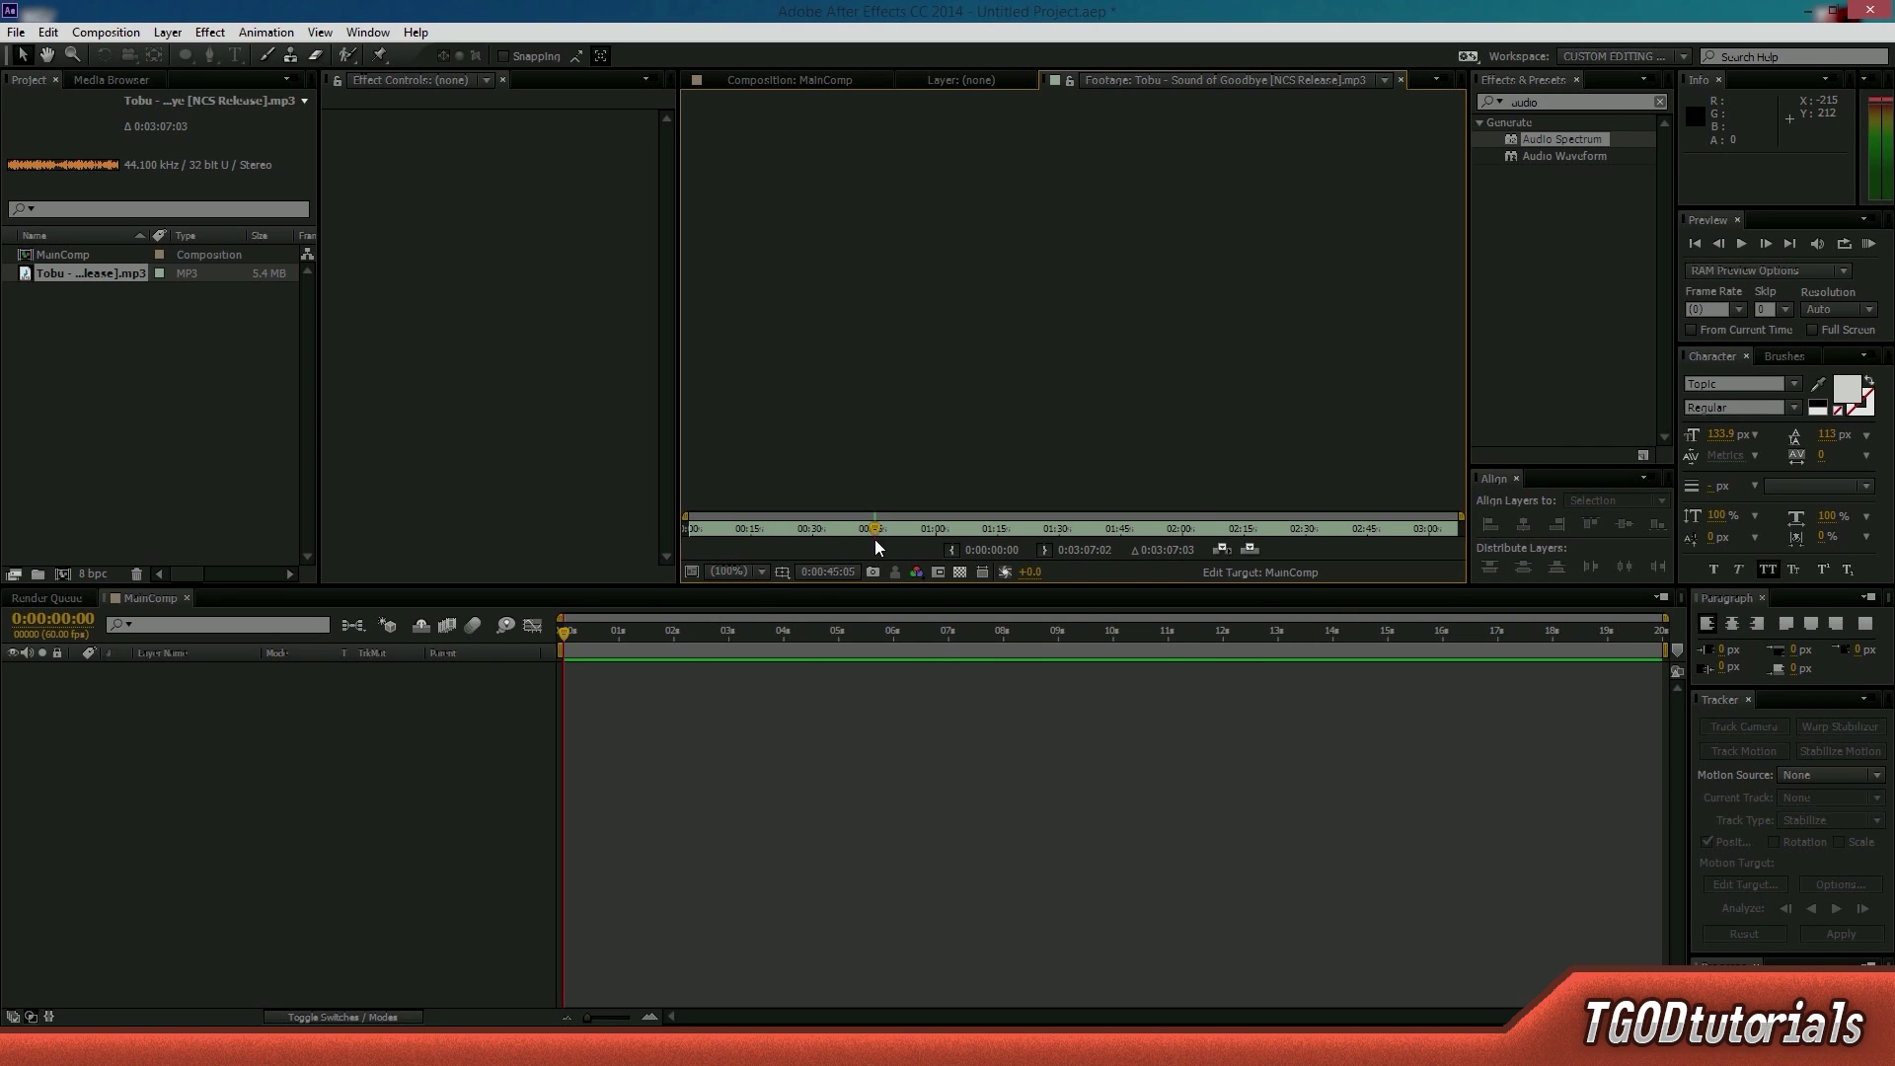
click(874, 531)
key(space)
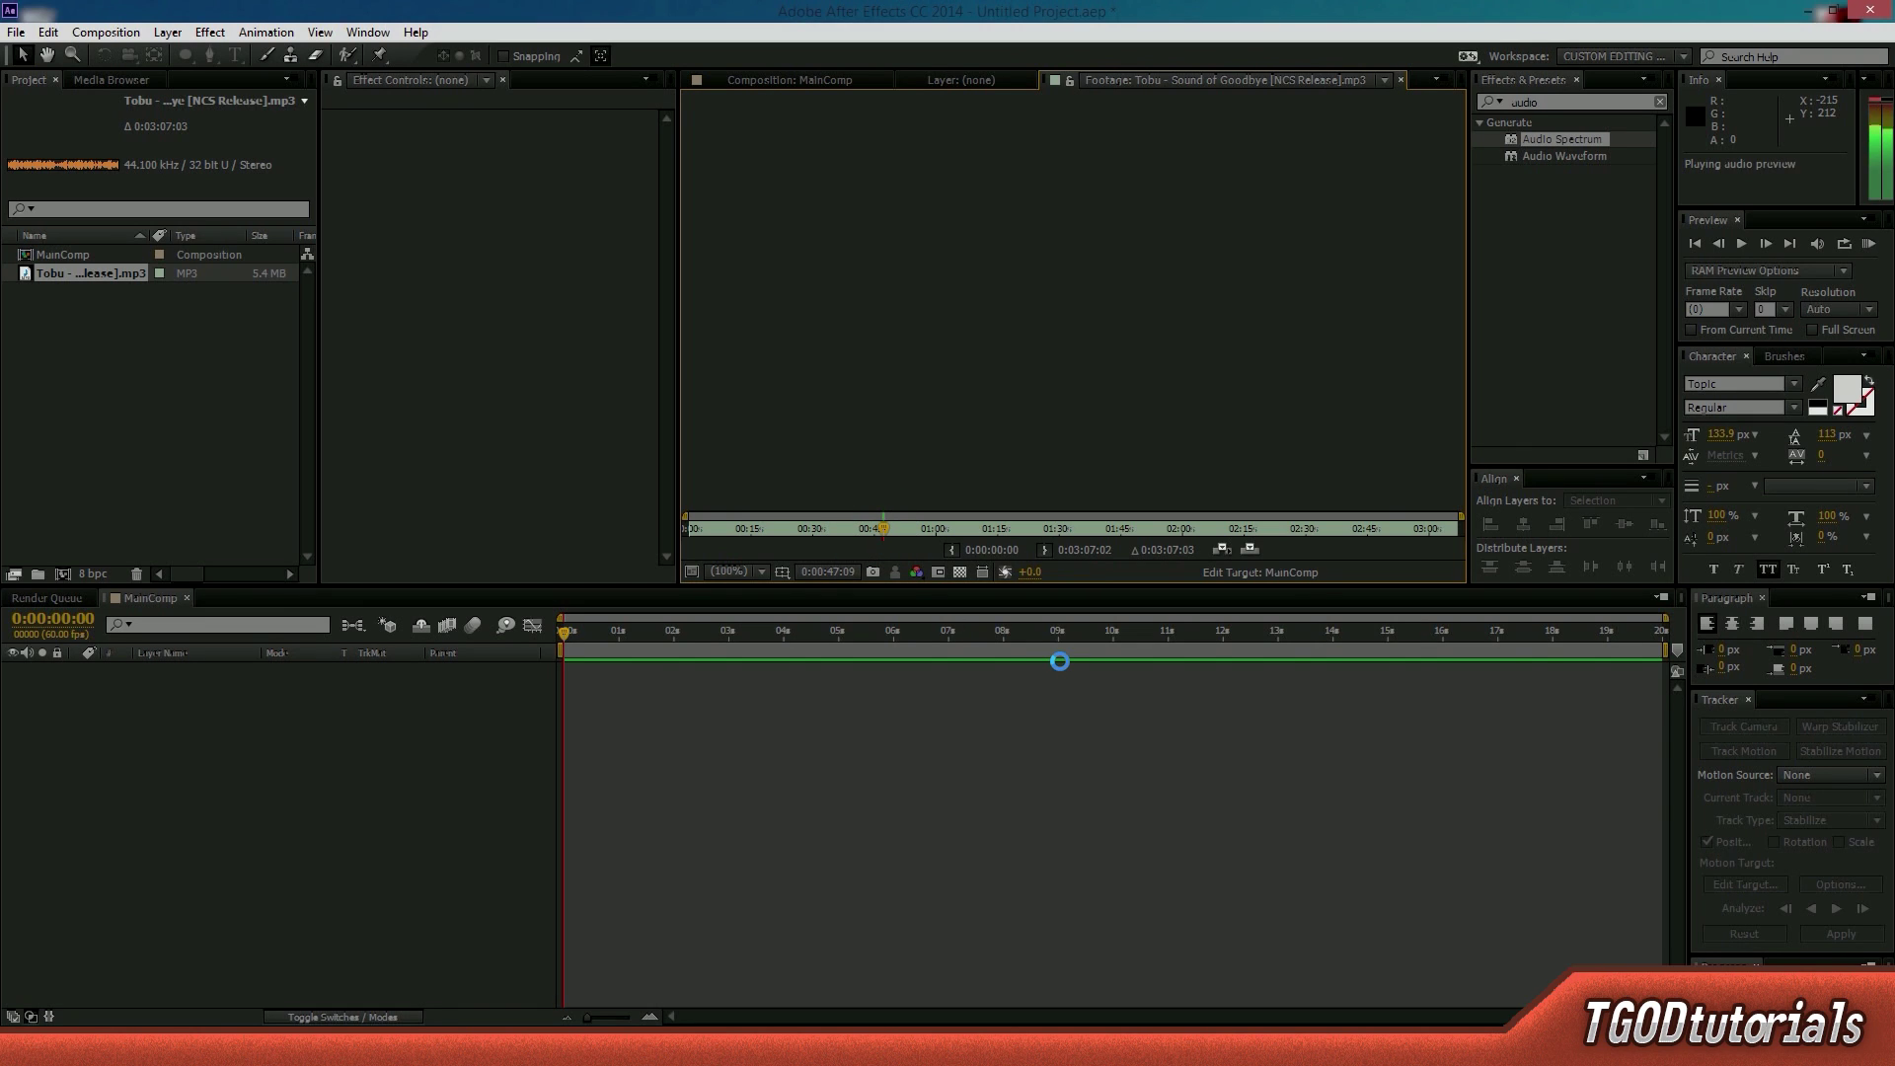
click(891, 538)
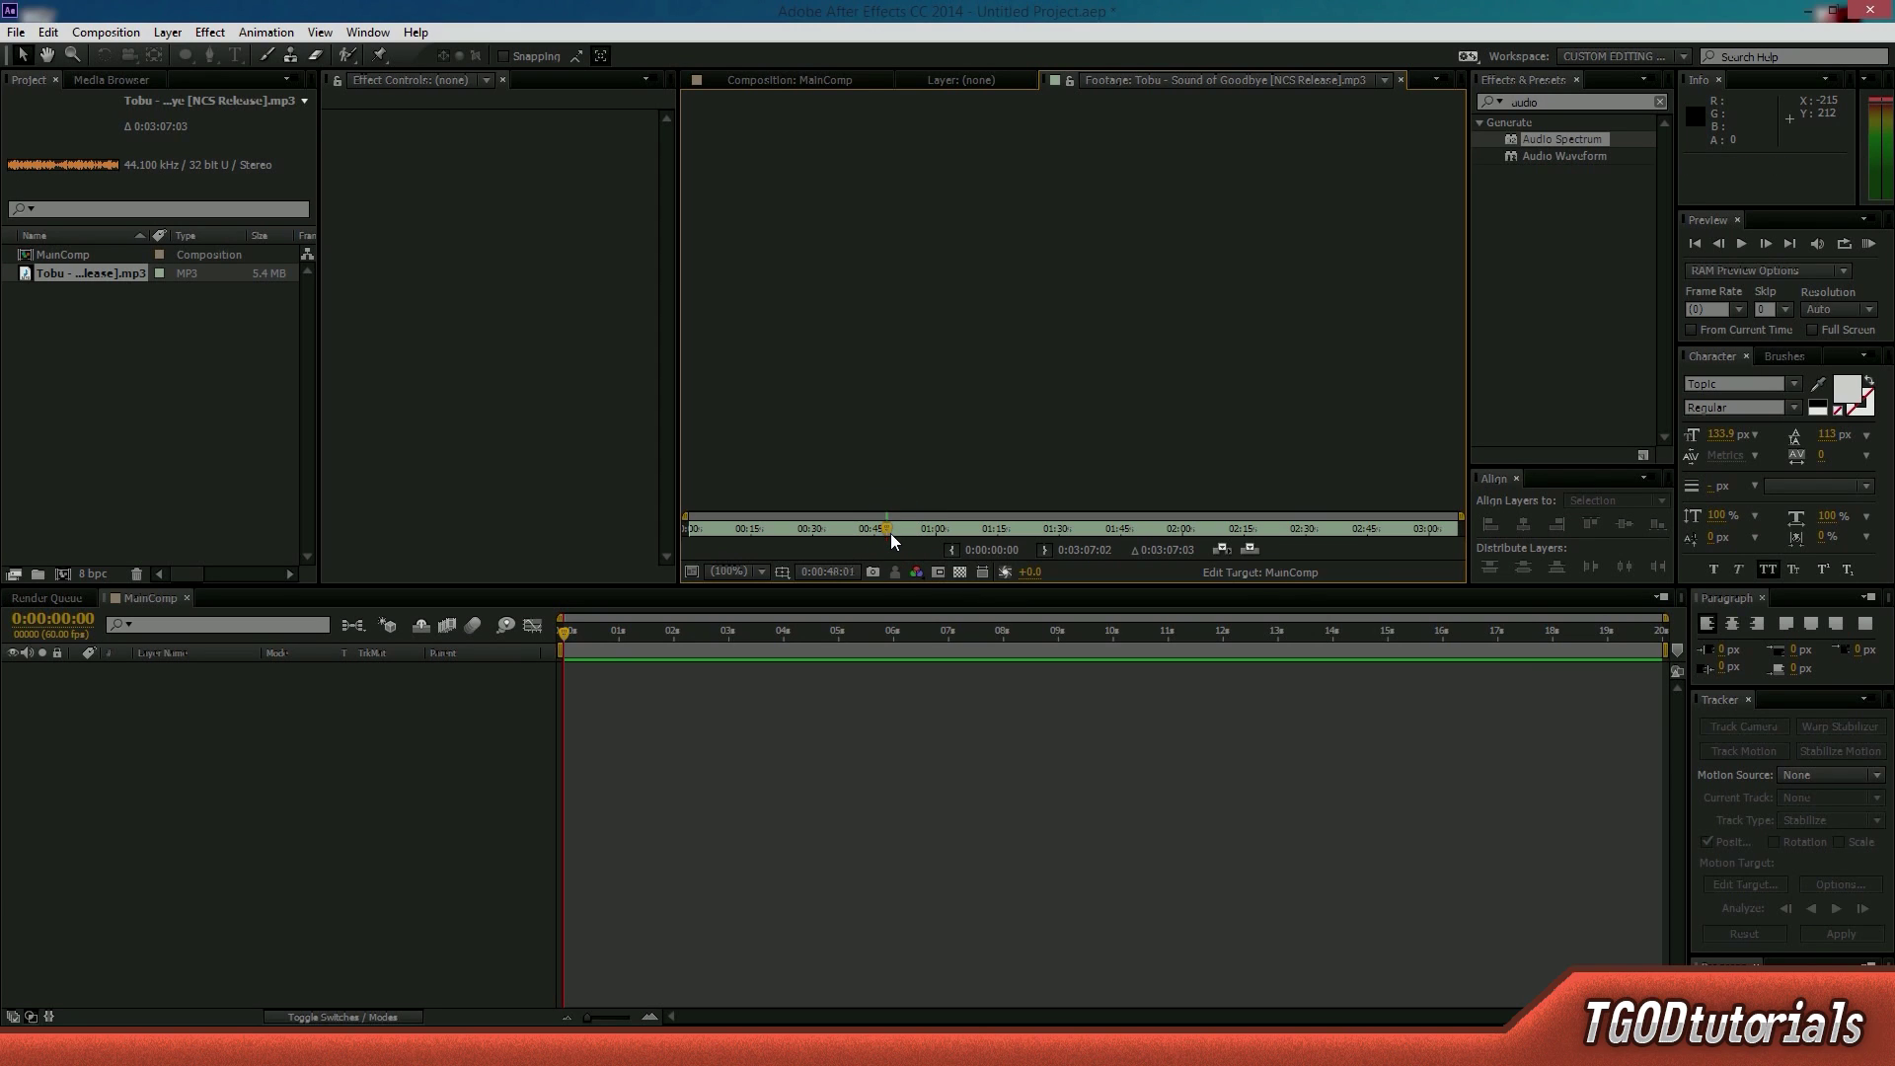
key(space)
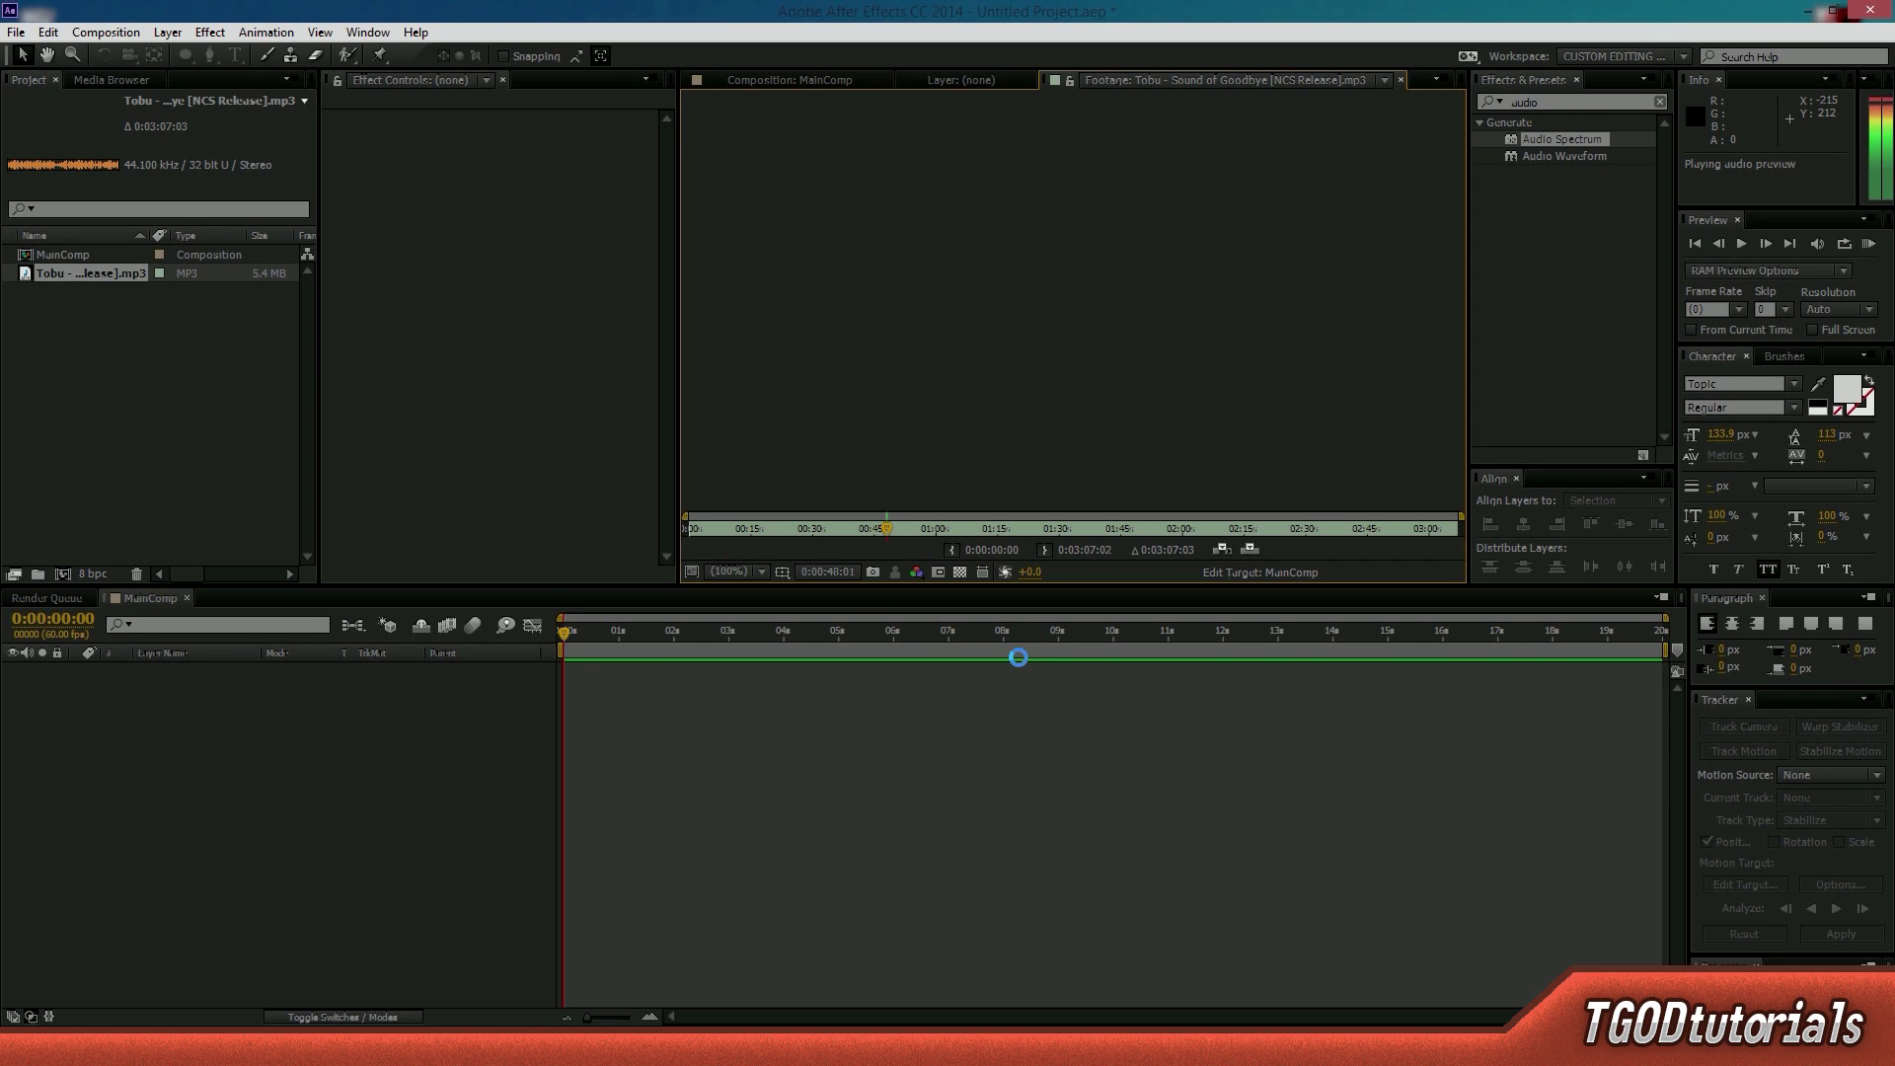
click(1021, 667)
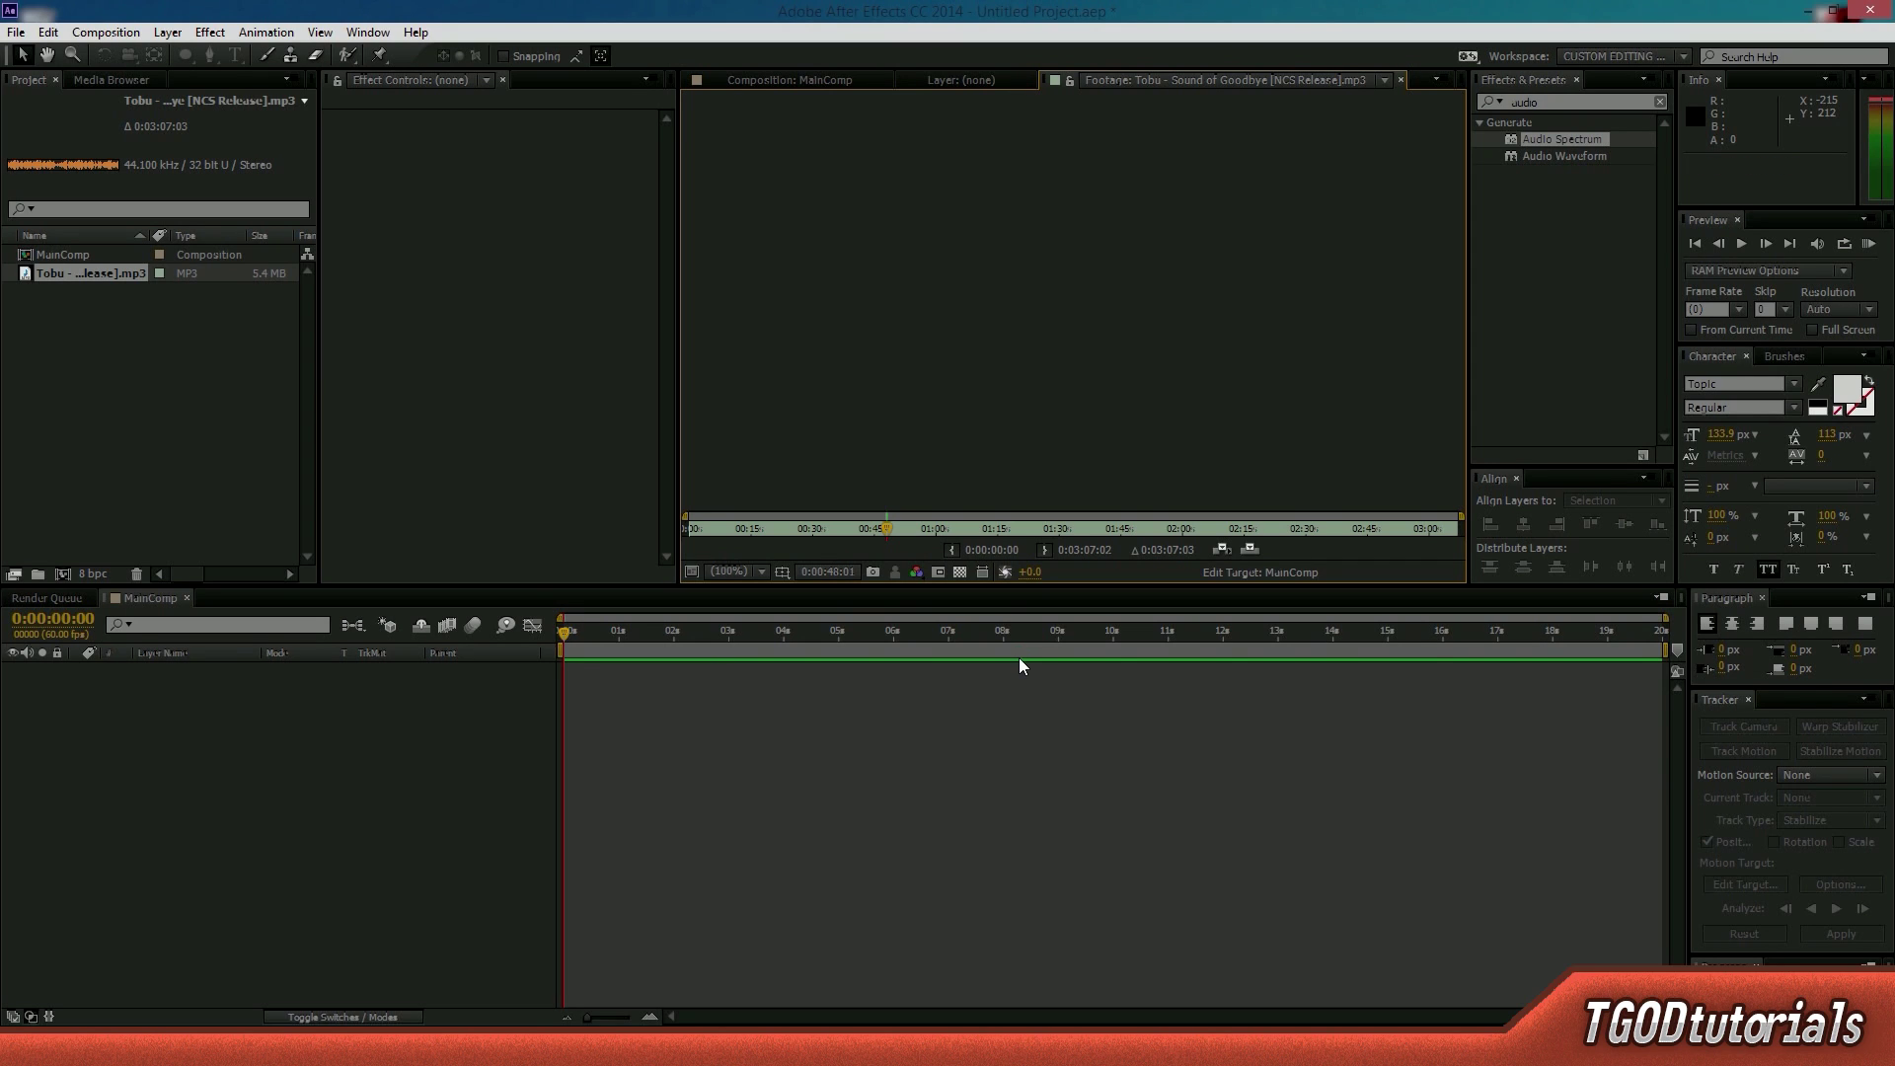
- Set the song's In point at 0:00:48:01 and add it to MainComp as a layer
click(953, 551)
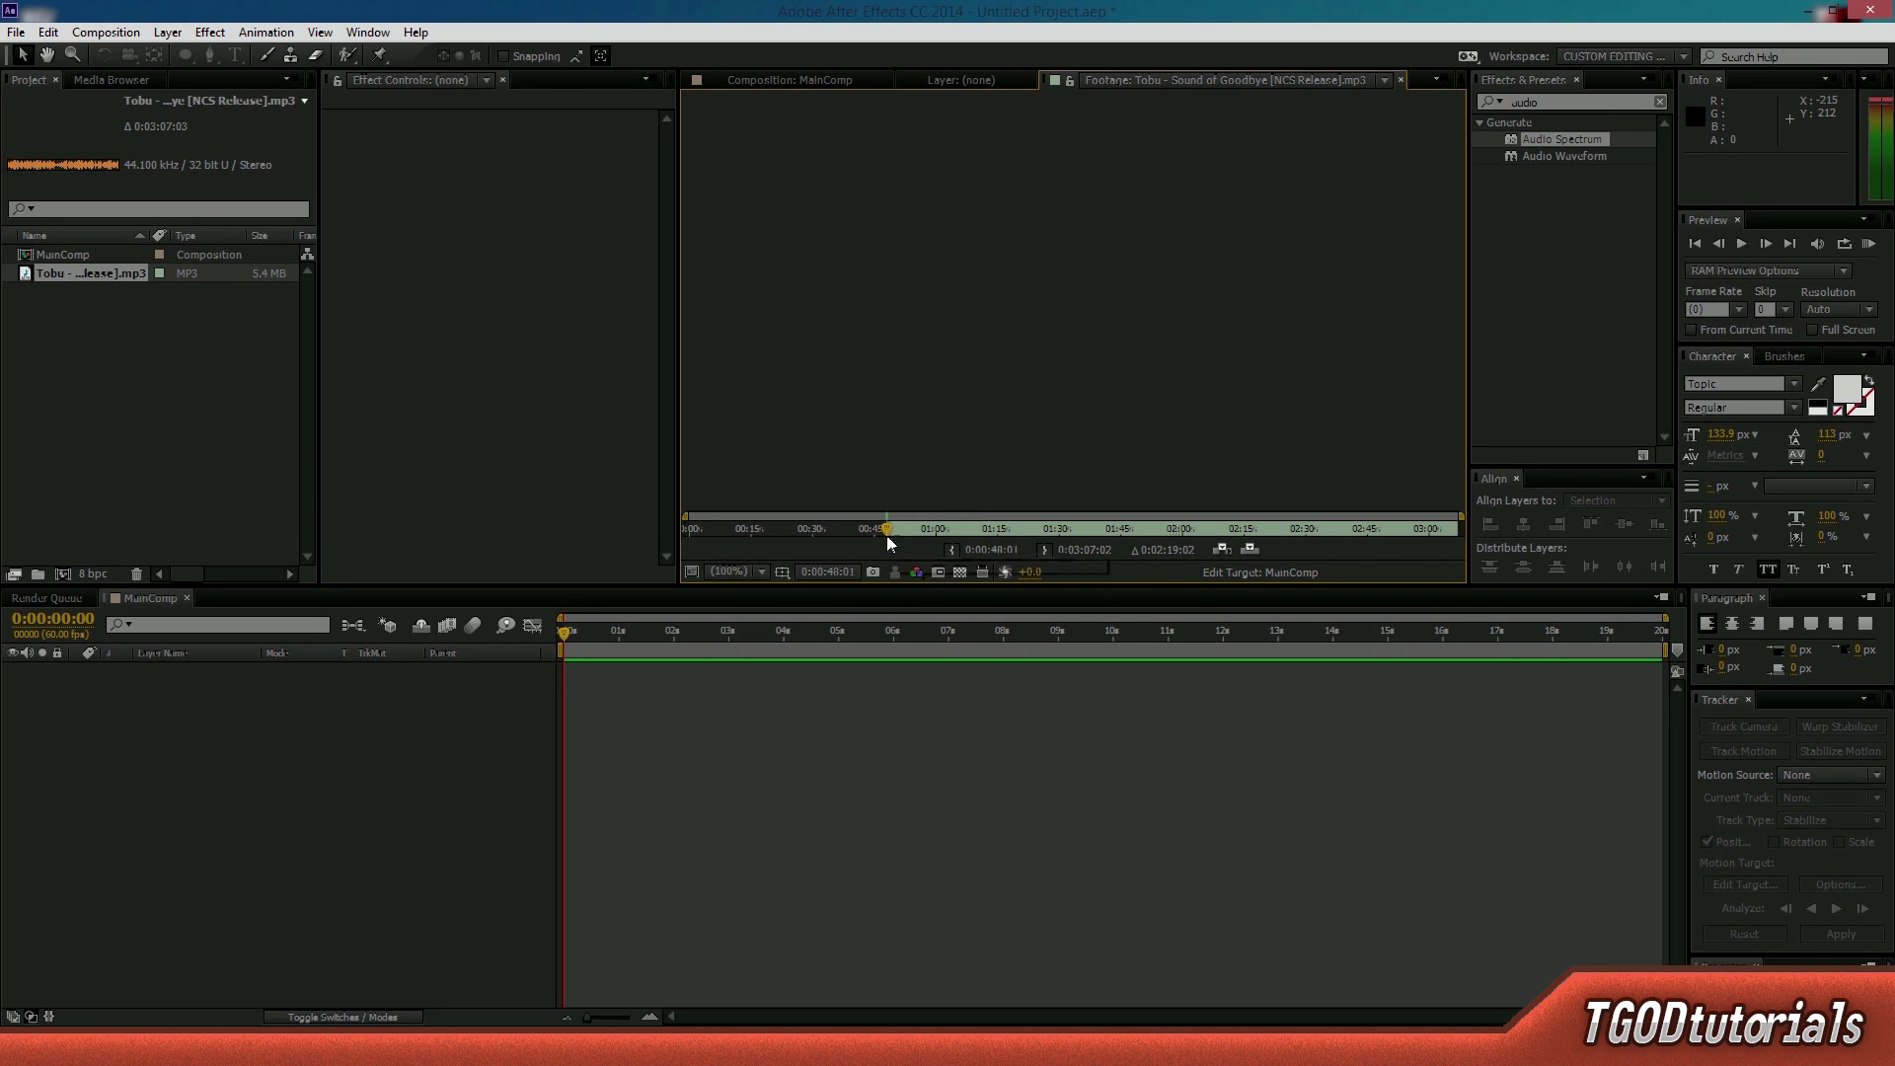
click(1455, 528)
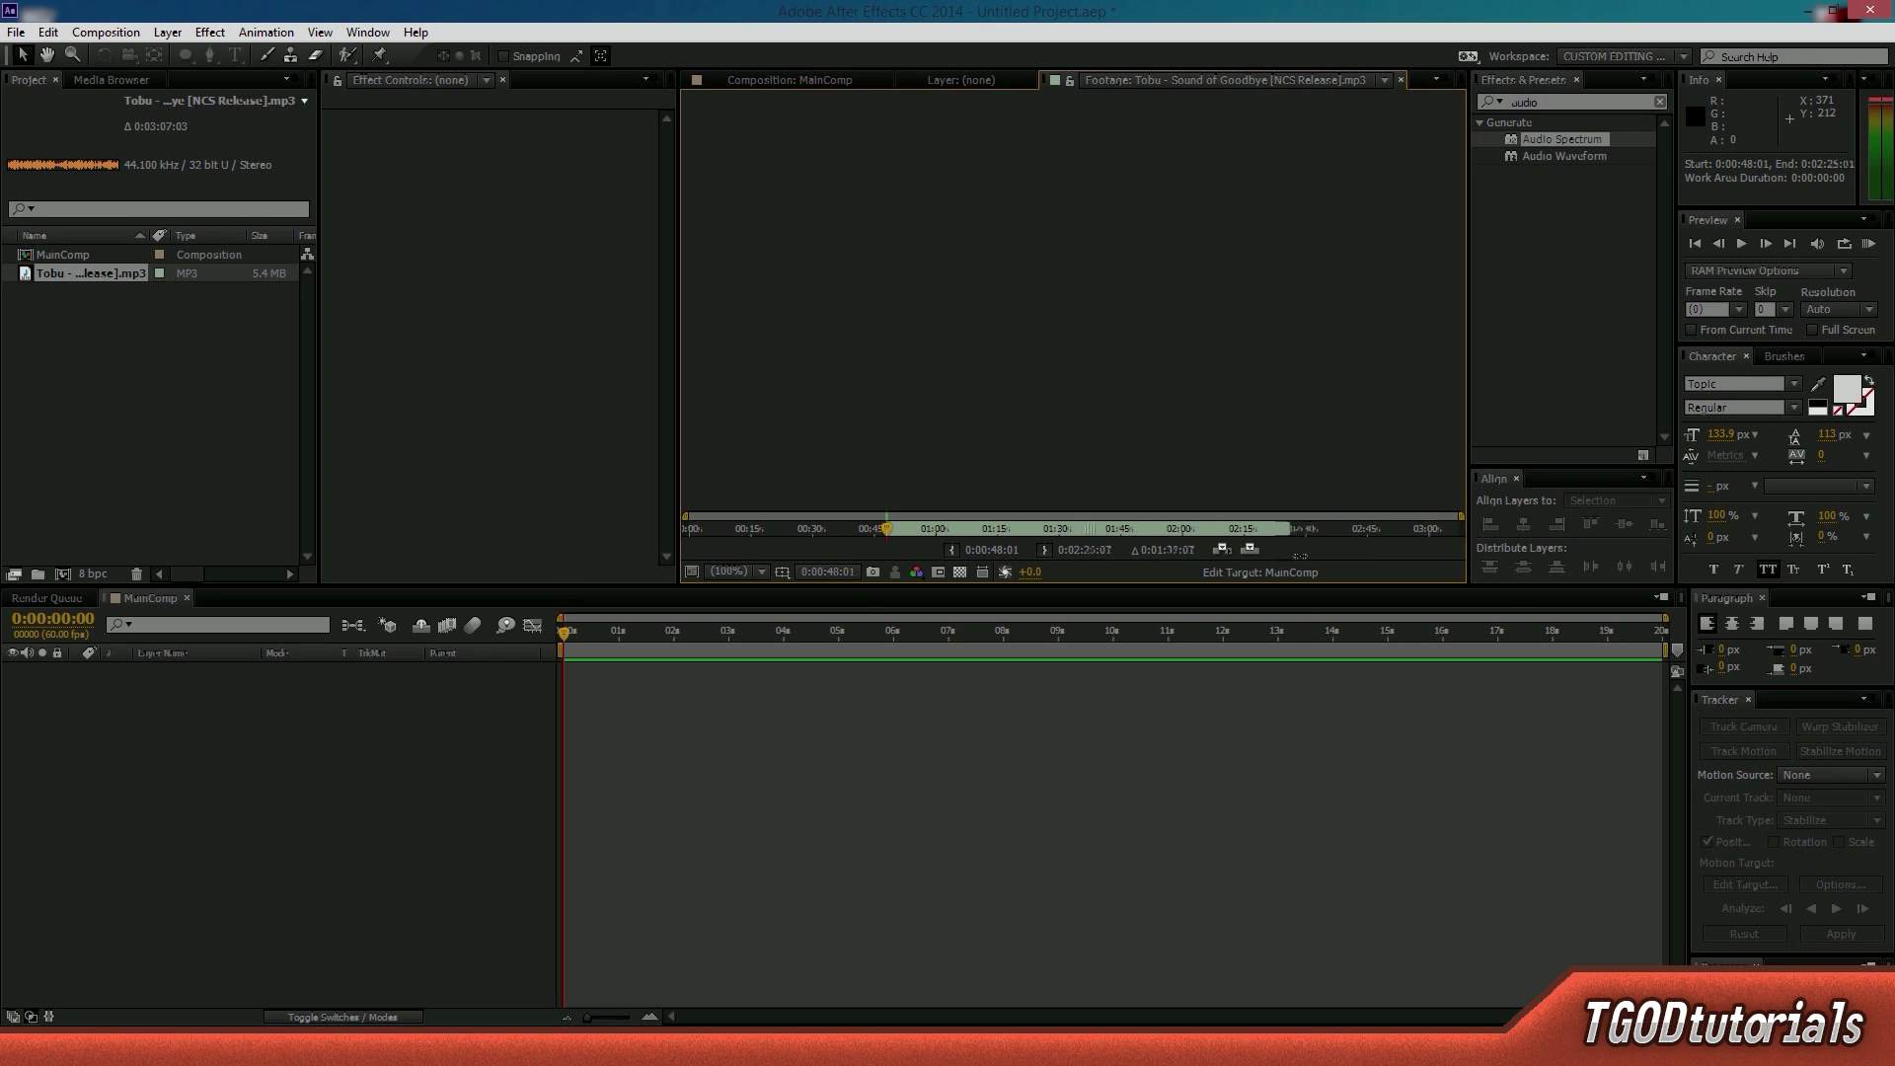
mouse_move(1497, 536)
mouse_down()
mouse_move(1045, 528)
mouse_move(1500, 527)
mouse_up()
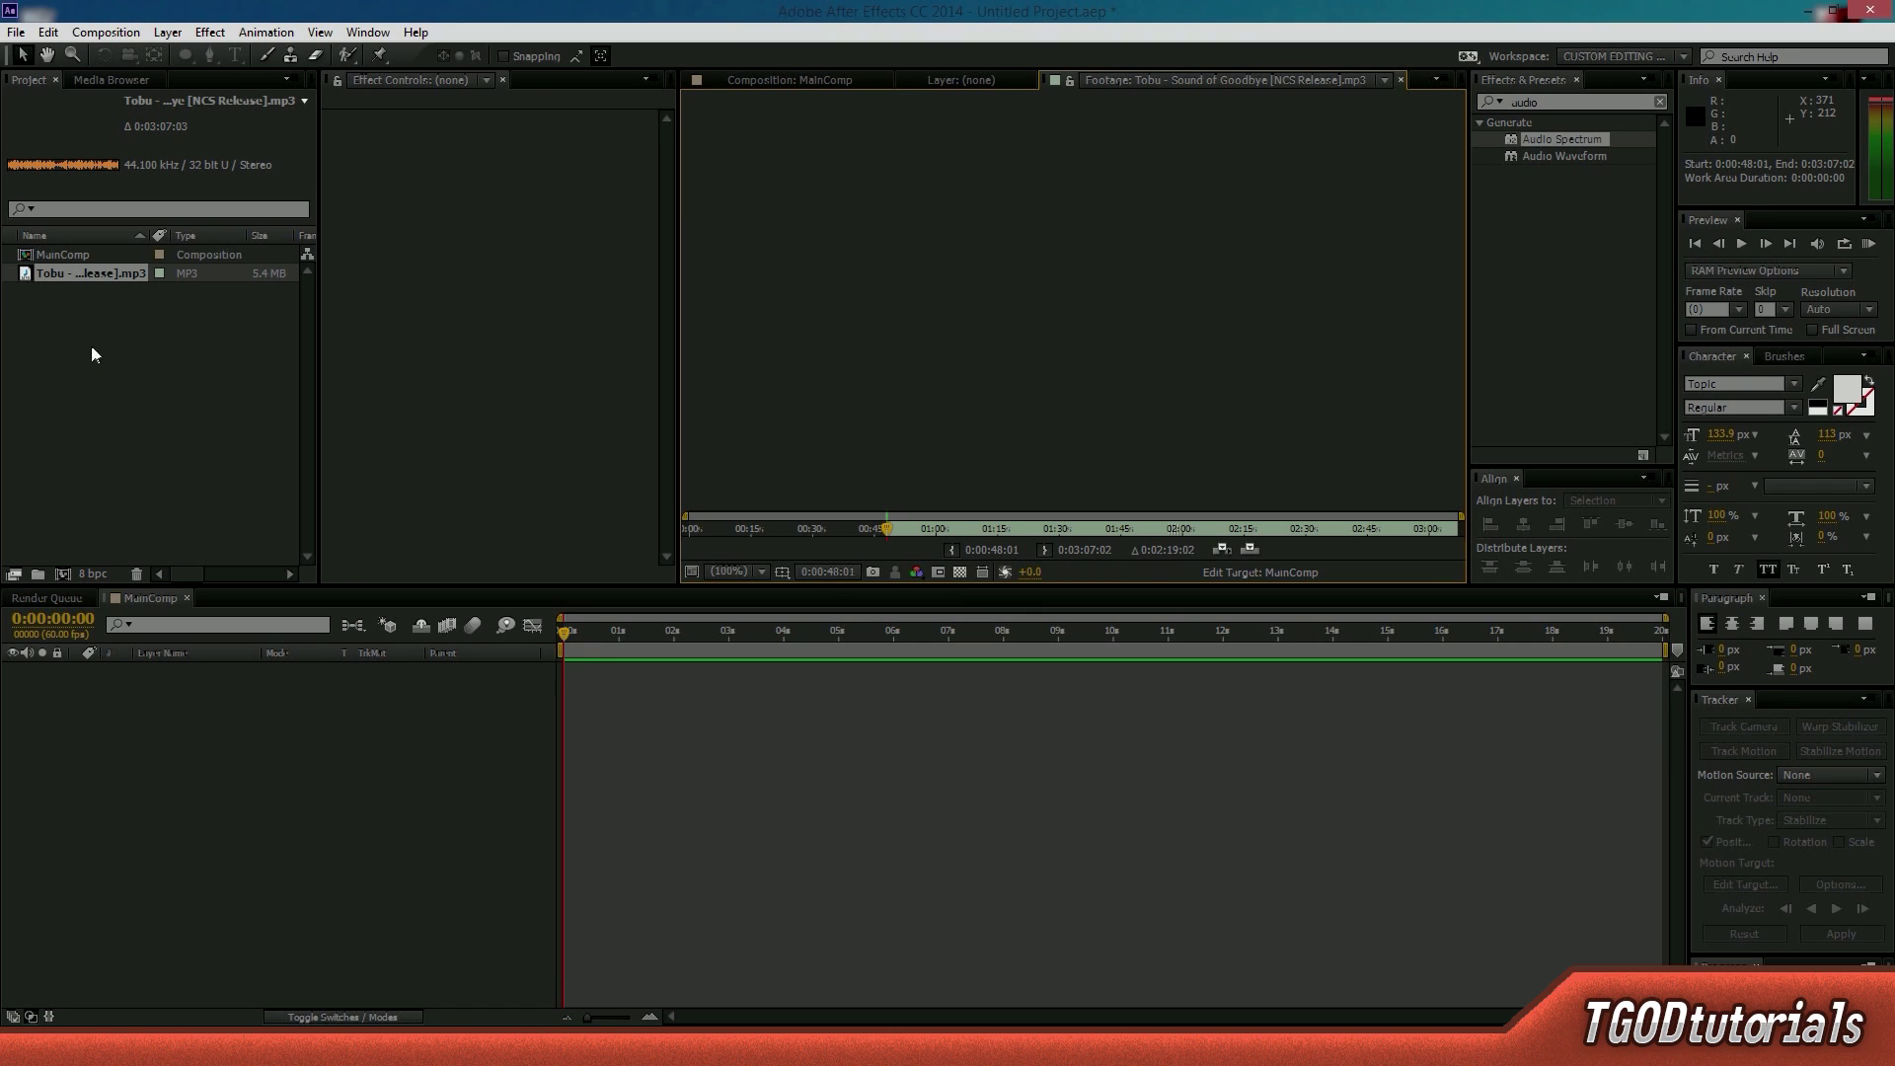
drag(123, 273, 173, 775)
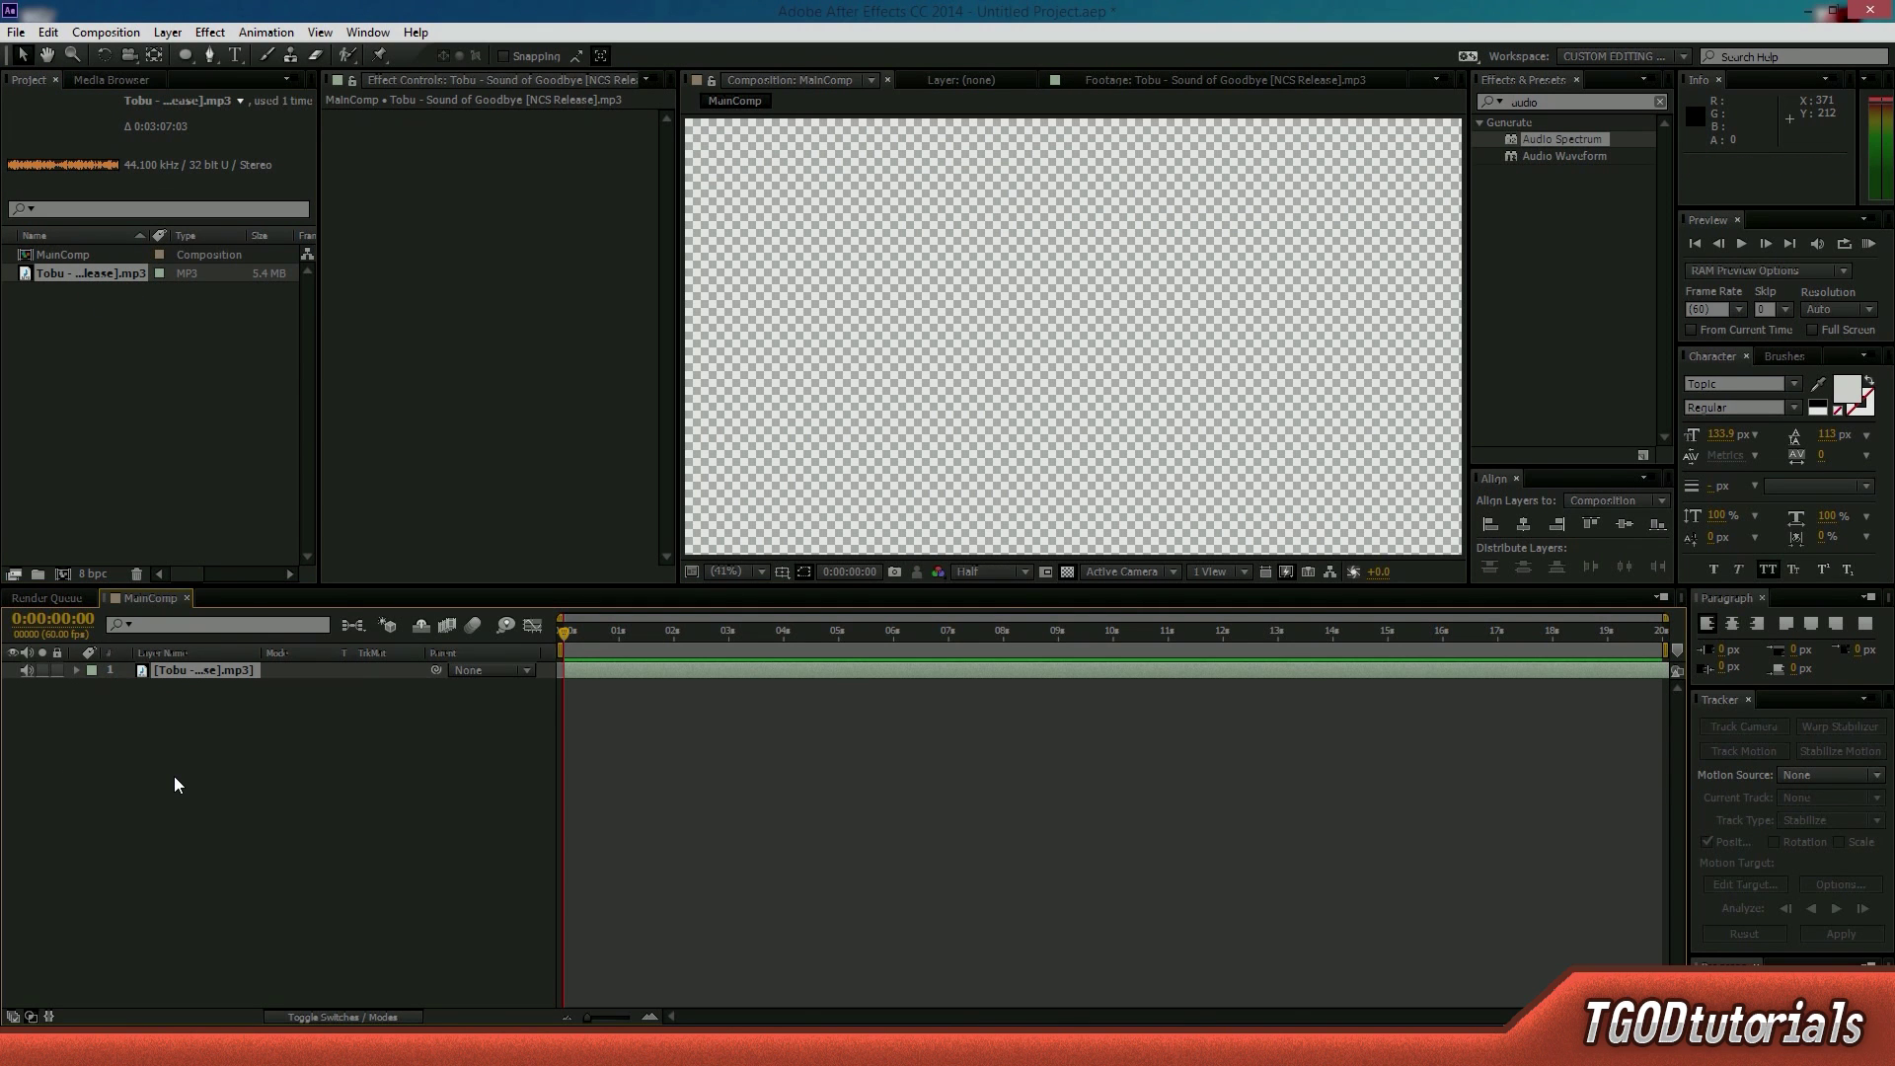
- Preview the trimmed song inside MainComp, return to the composition view and deselect the audio layer
key(KP_Decimal)
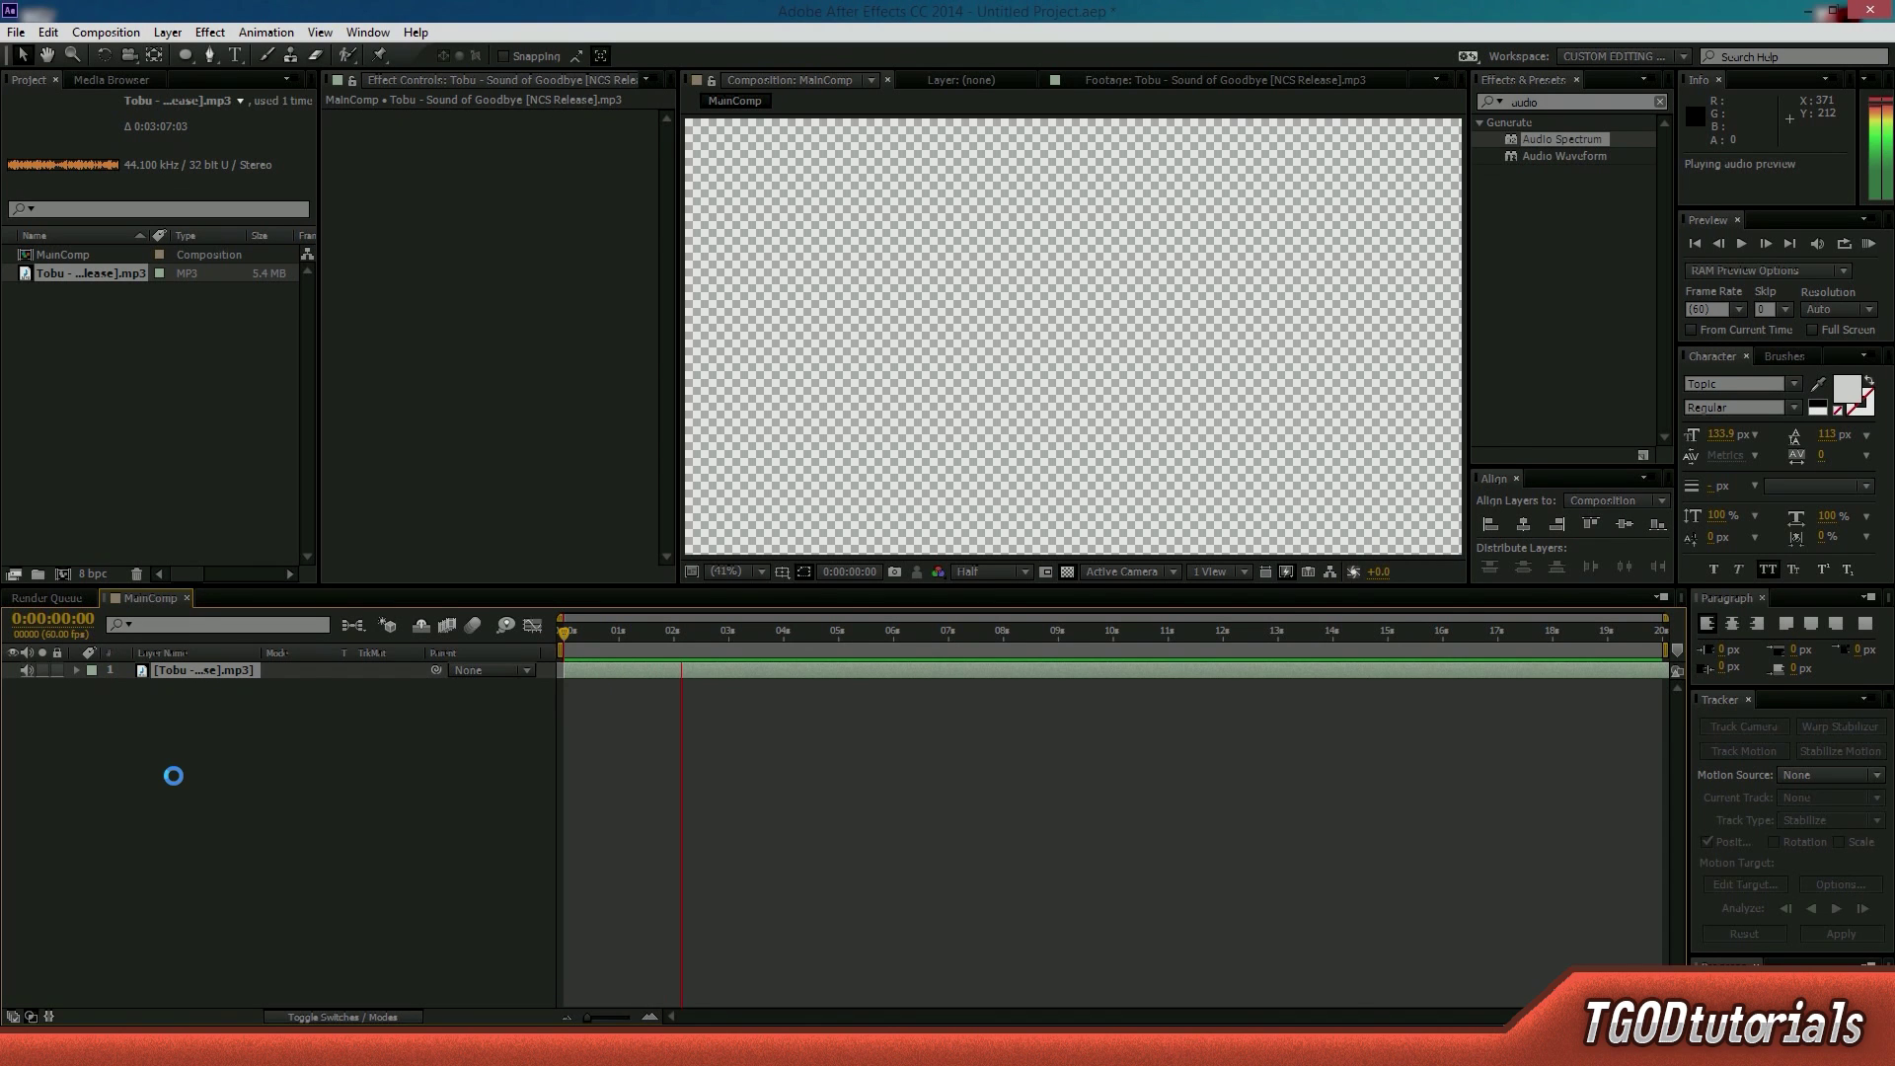
key(KP_Decimal)
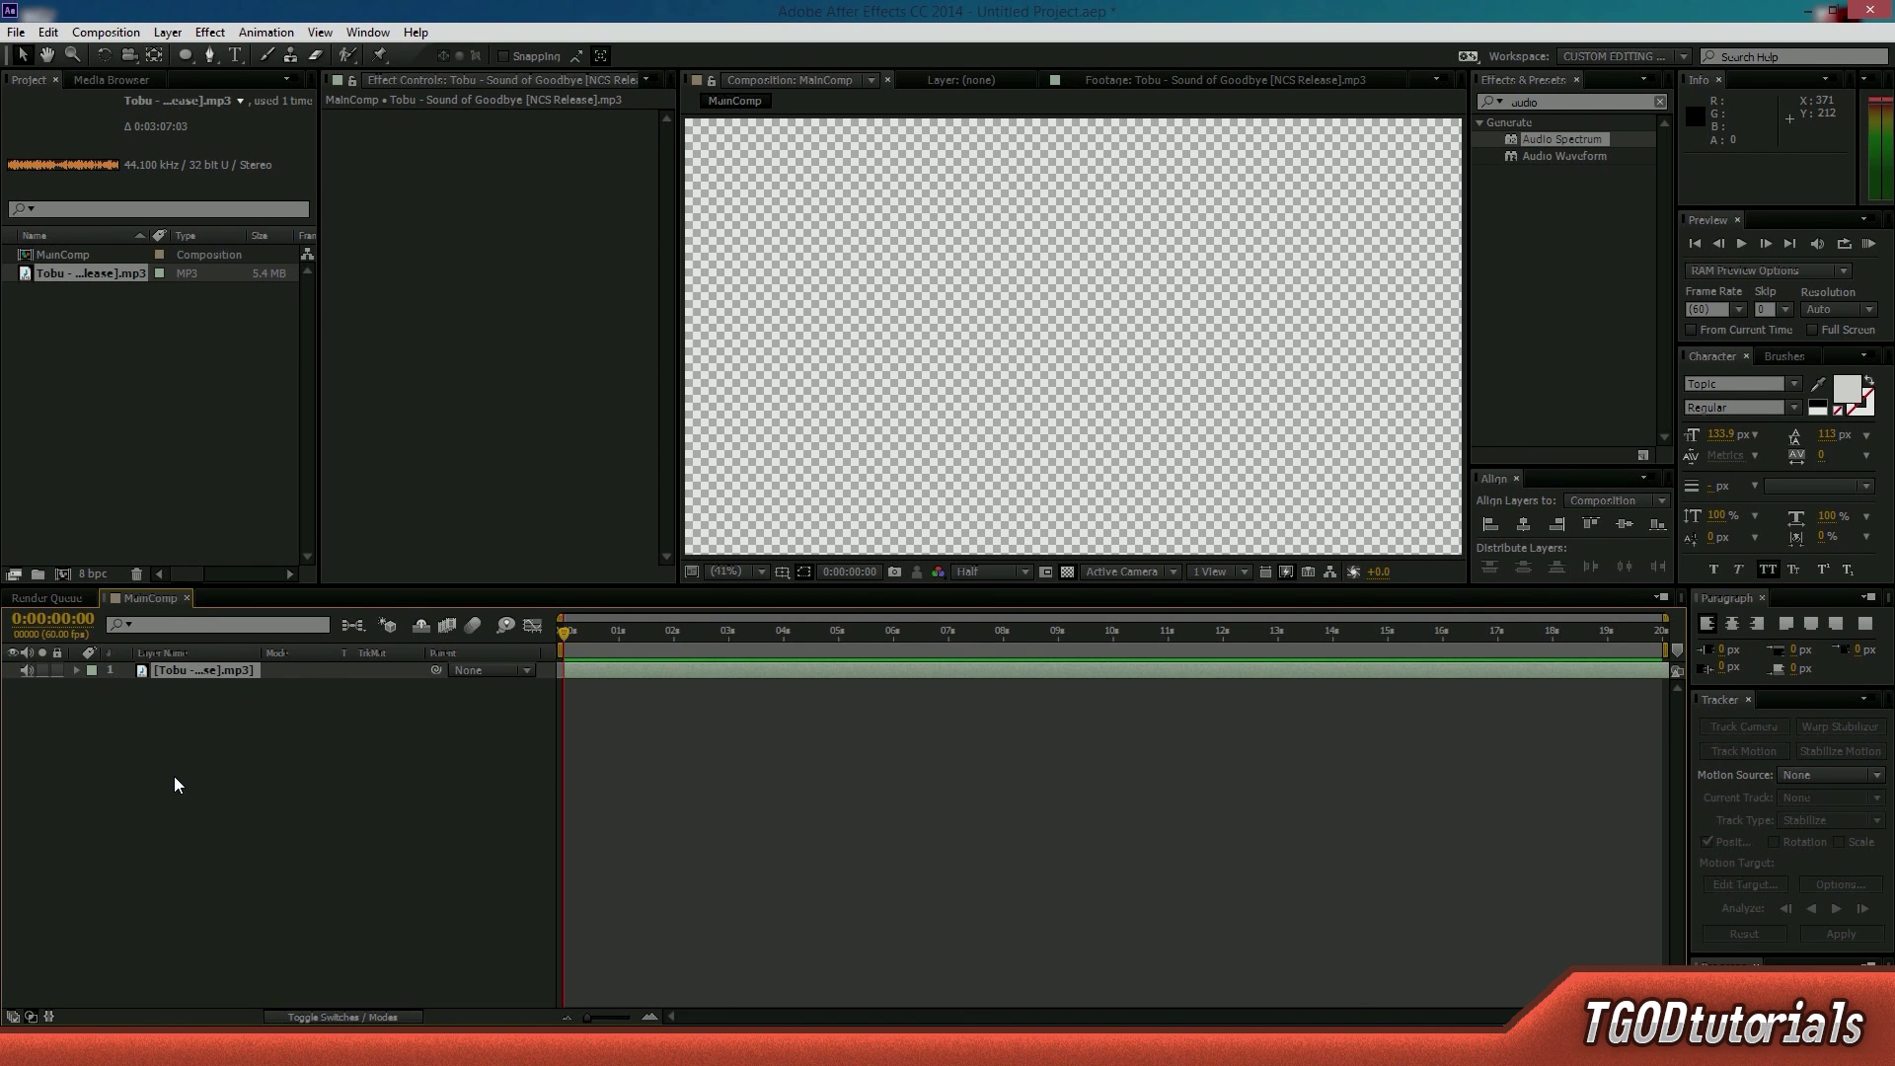
click(1157, 77)
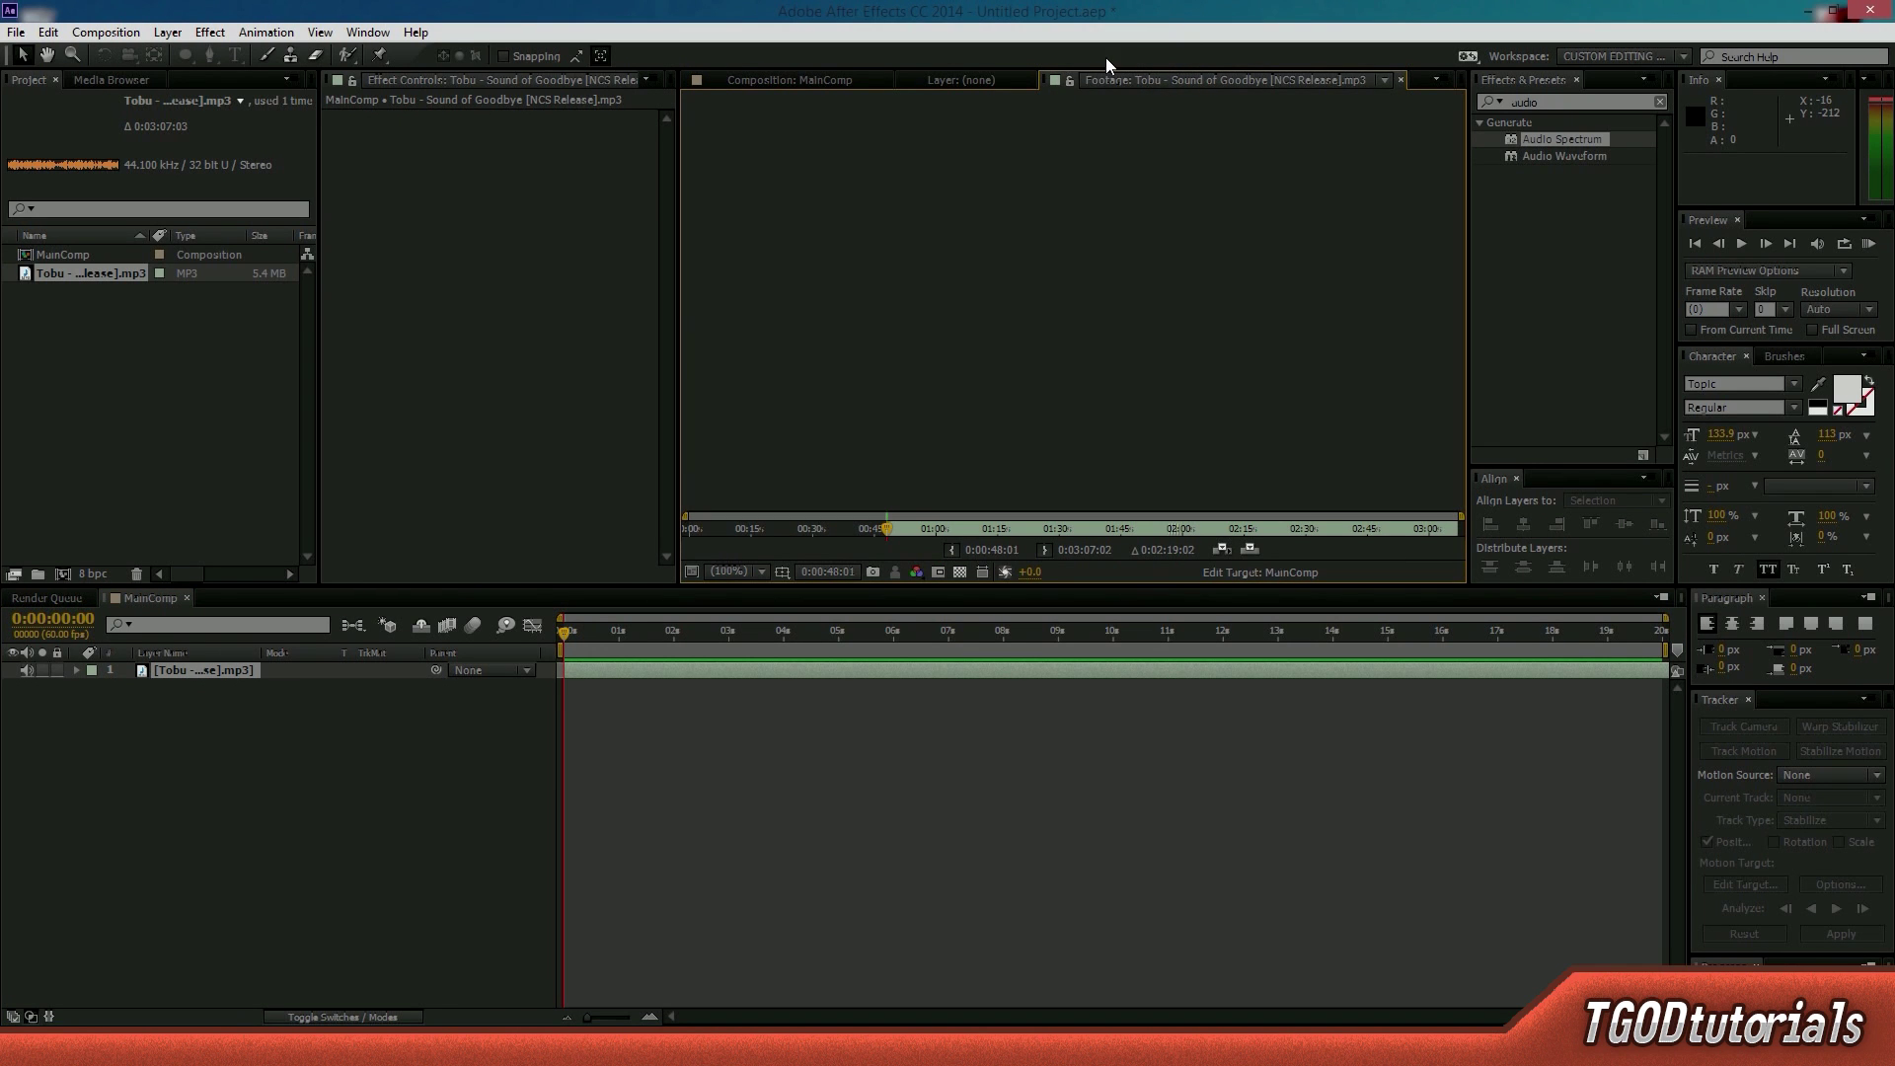
click(798, 79)
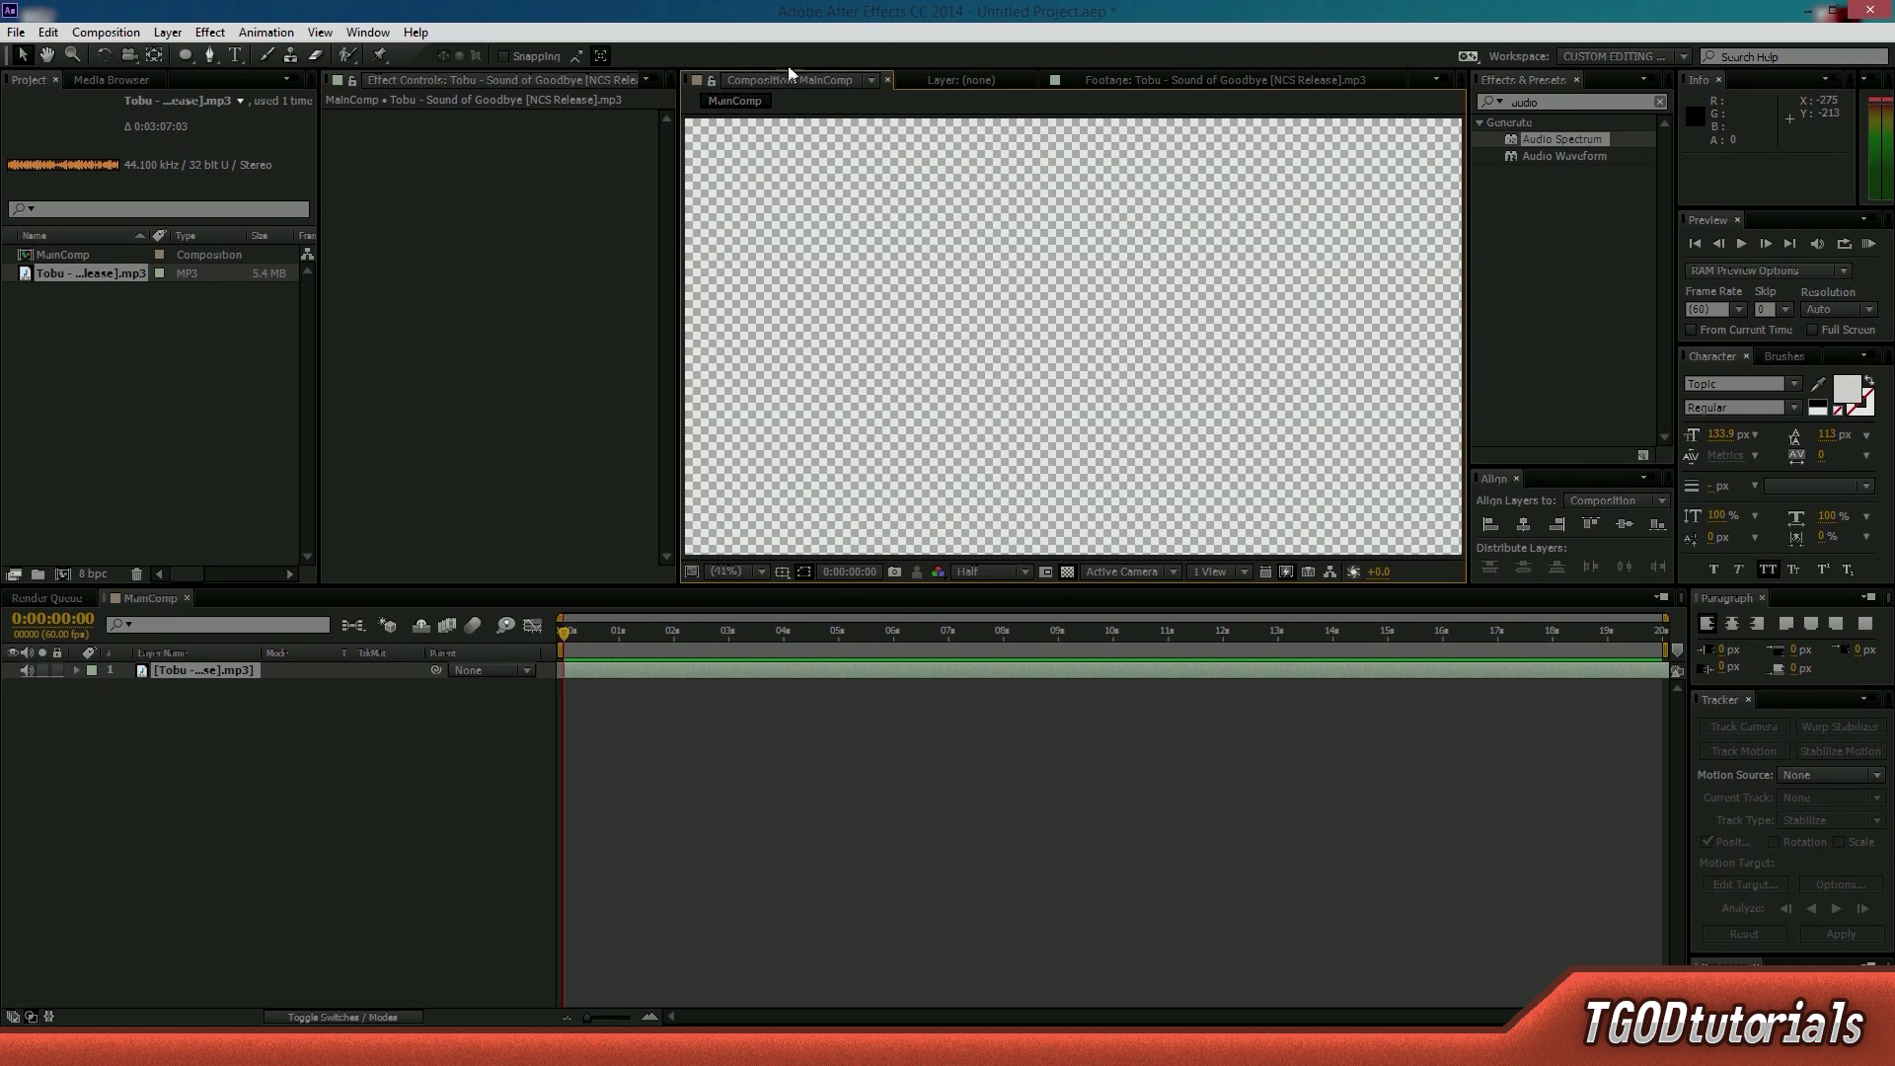
click(686, 773)
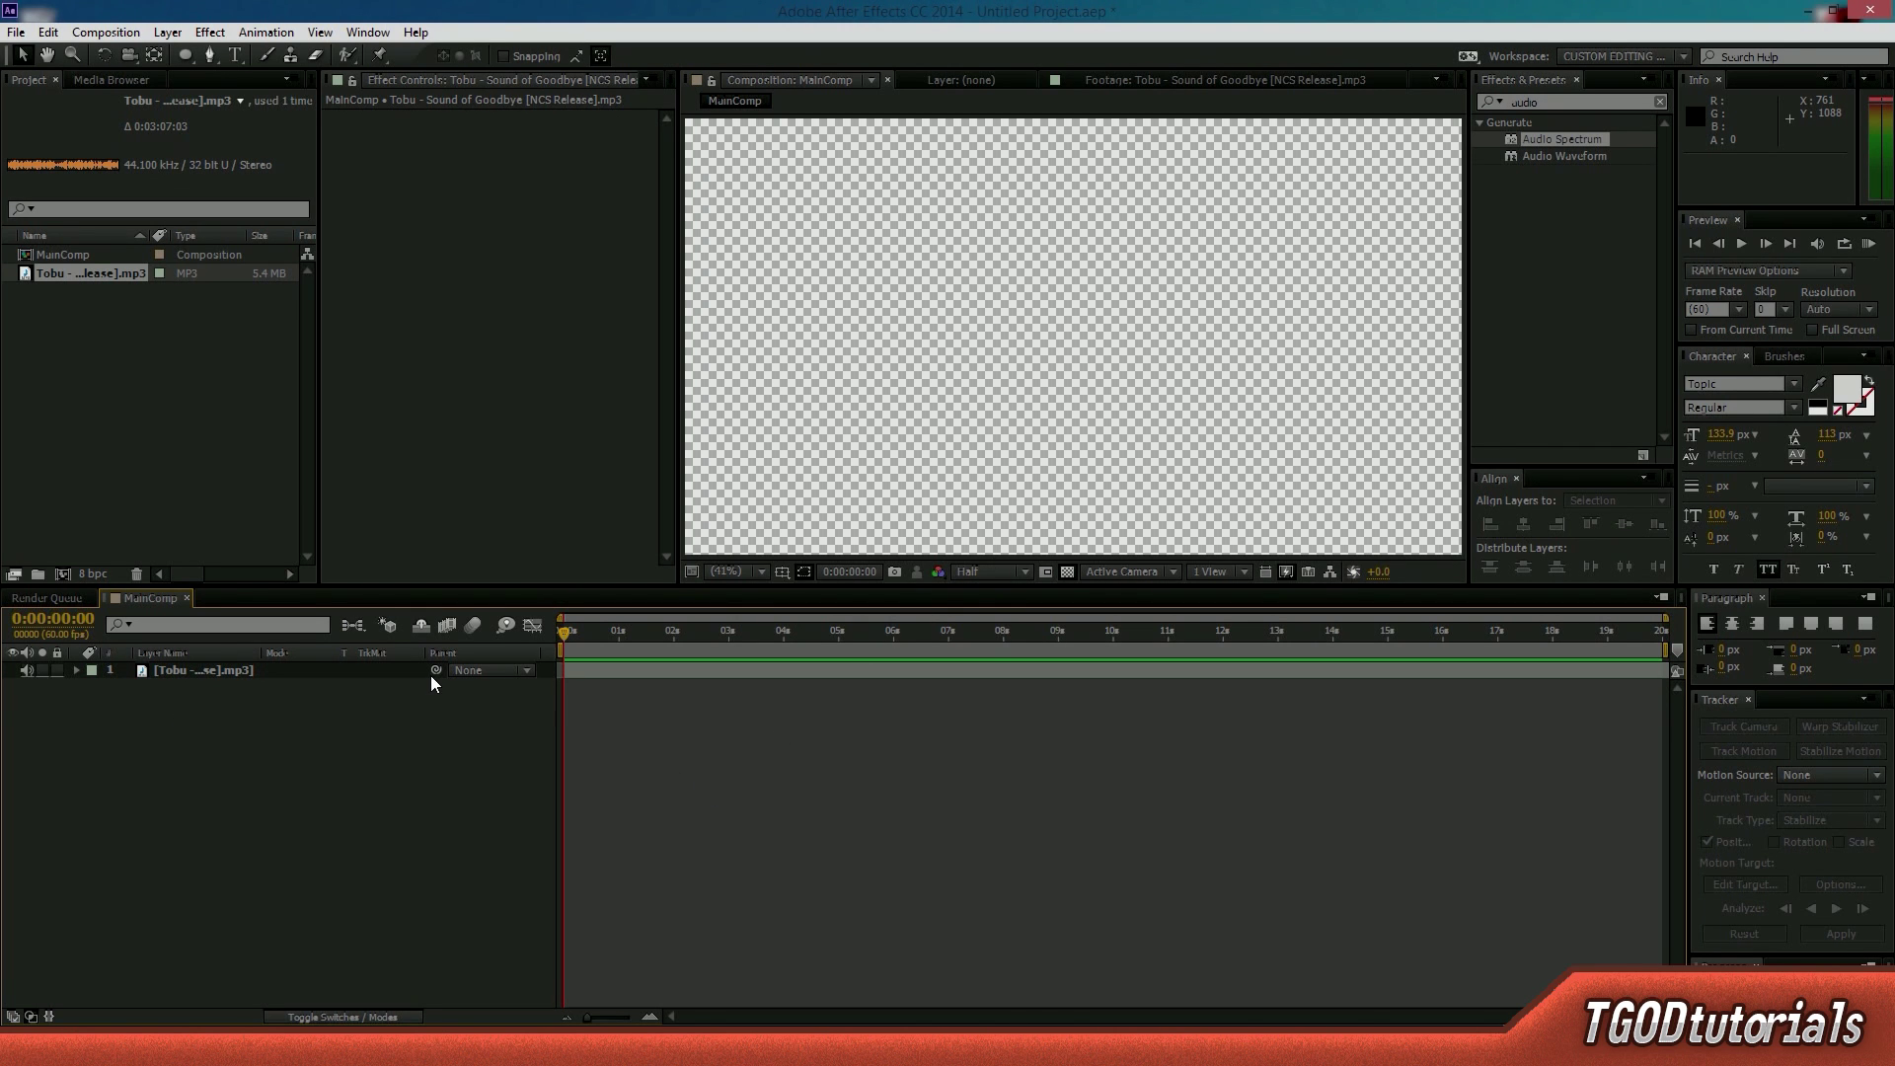
- Create a new white solid layer in MainComp
key(ctrl+y)
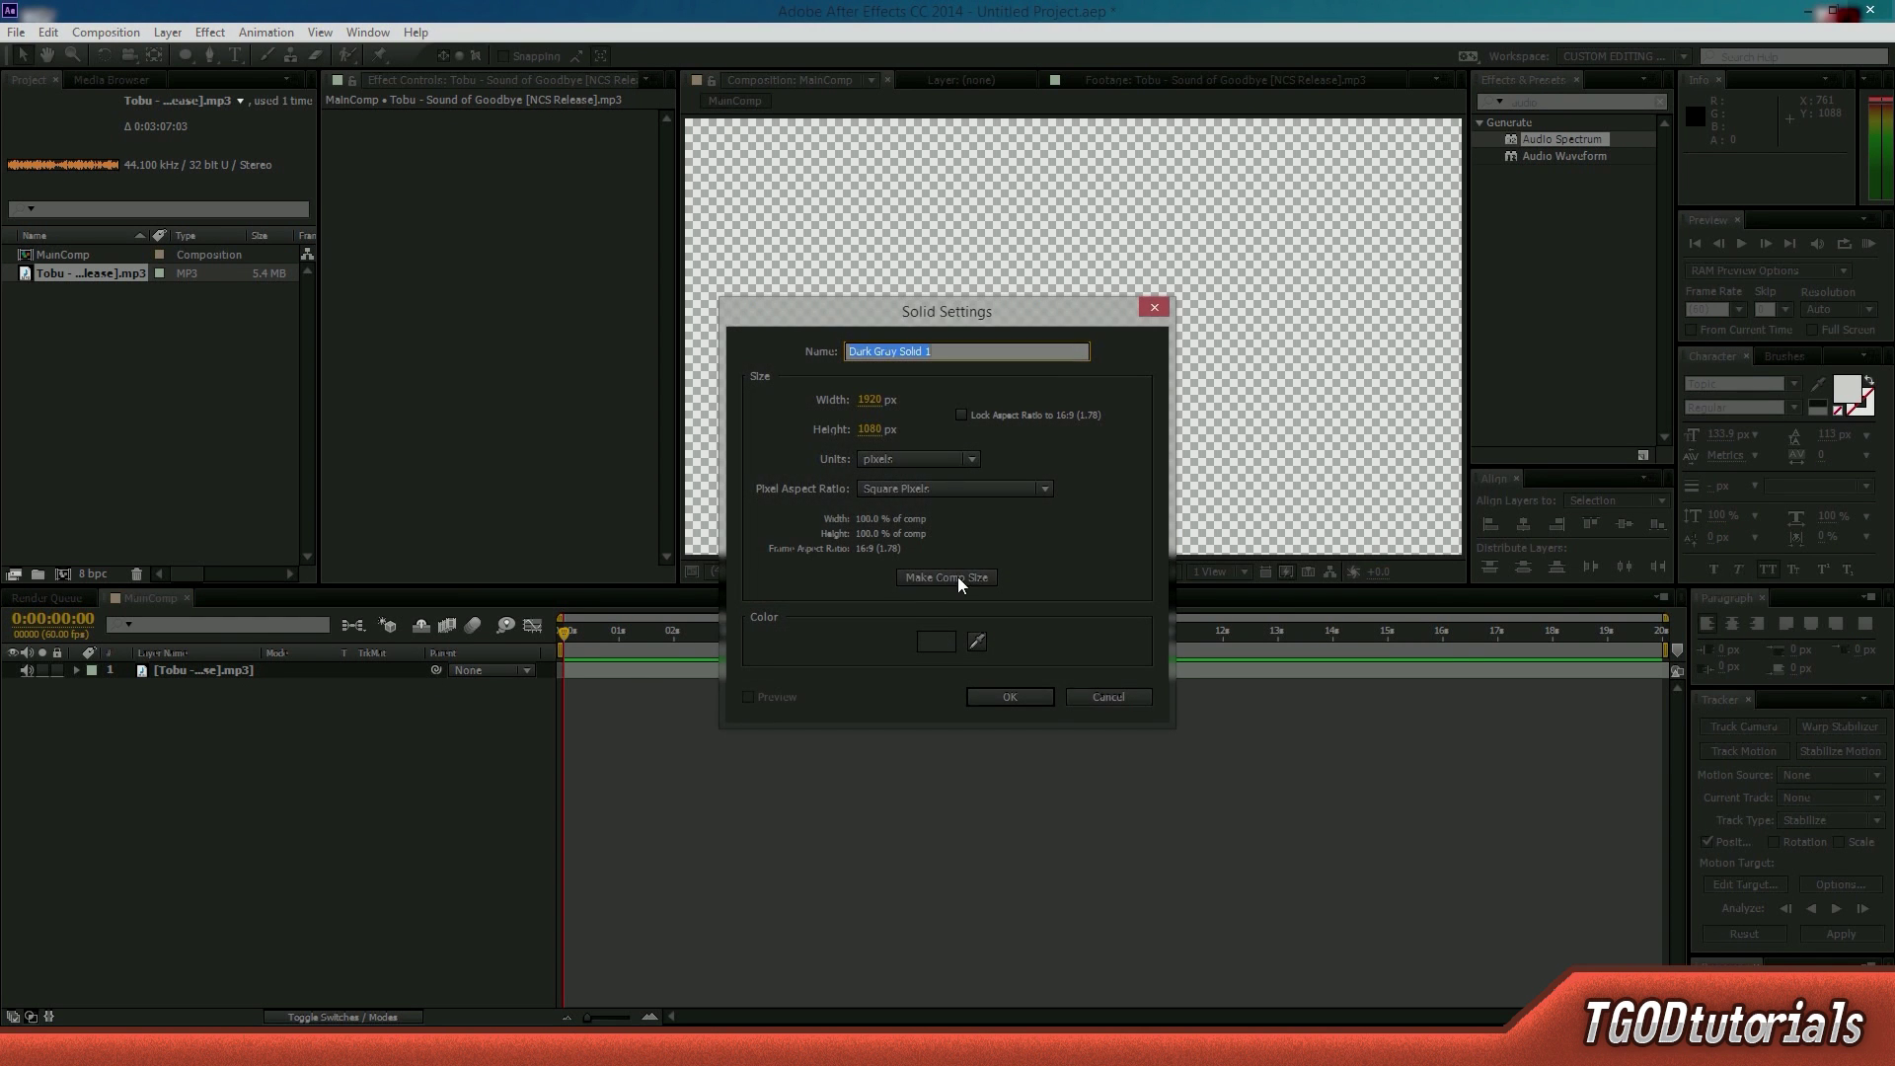
click(936, 642)
drag(664, 648, 358, 306)
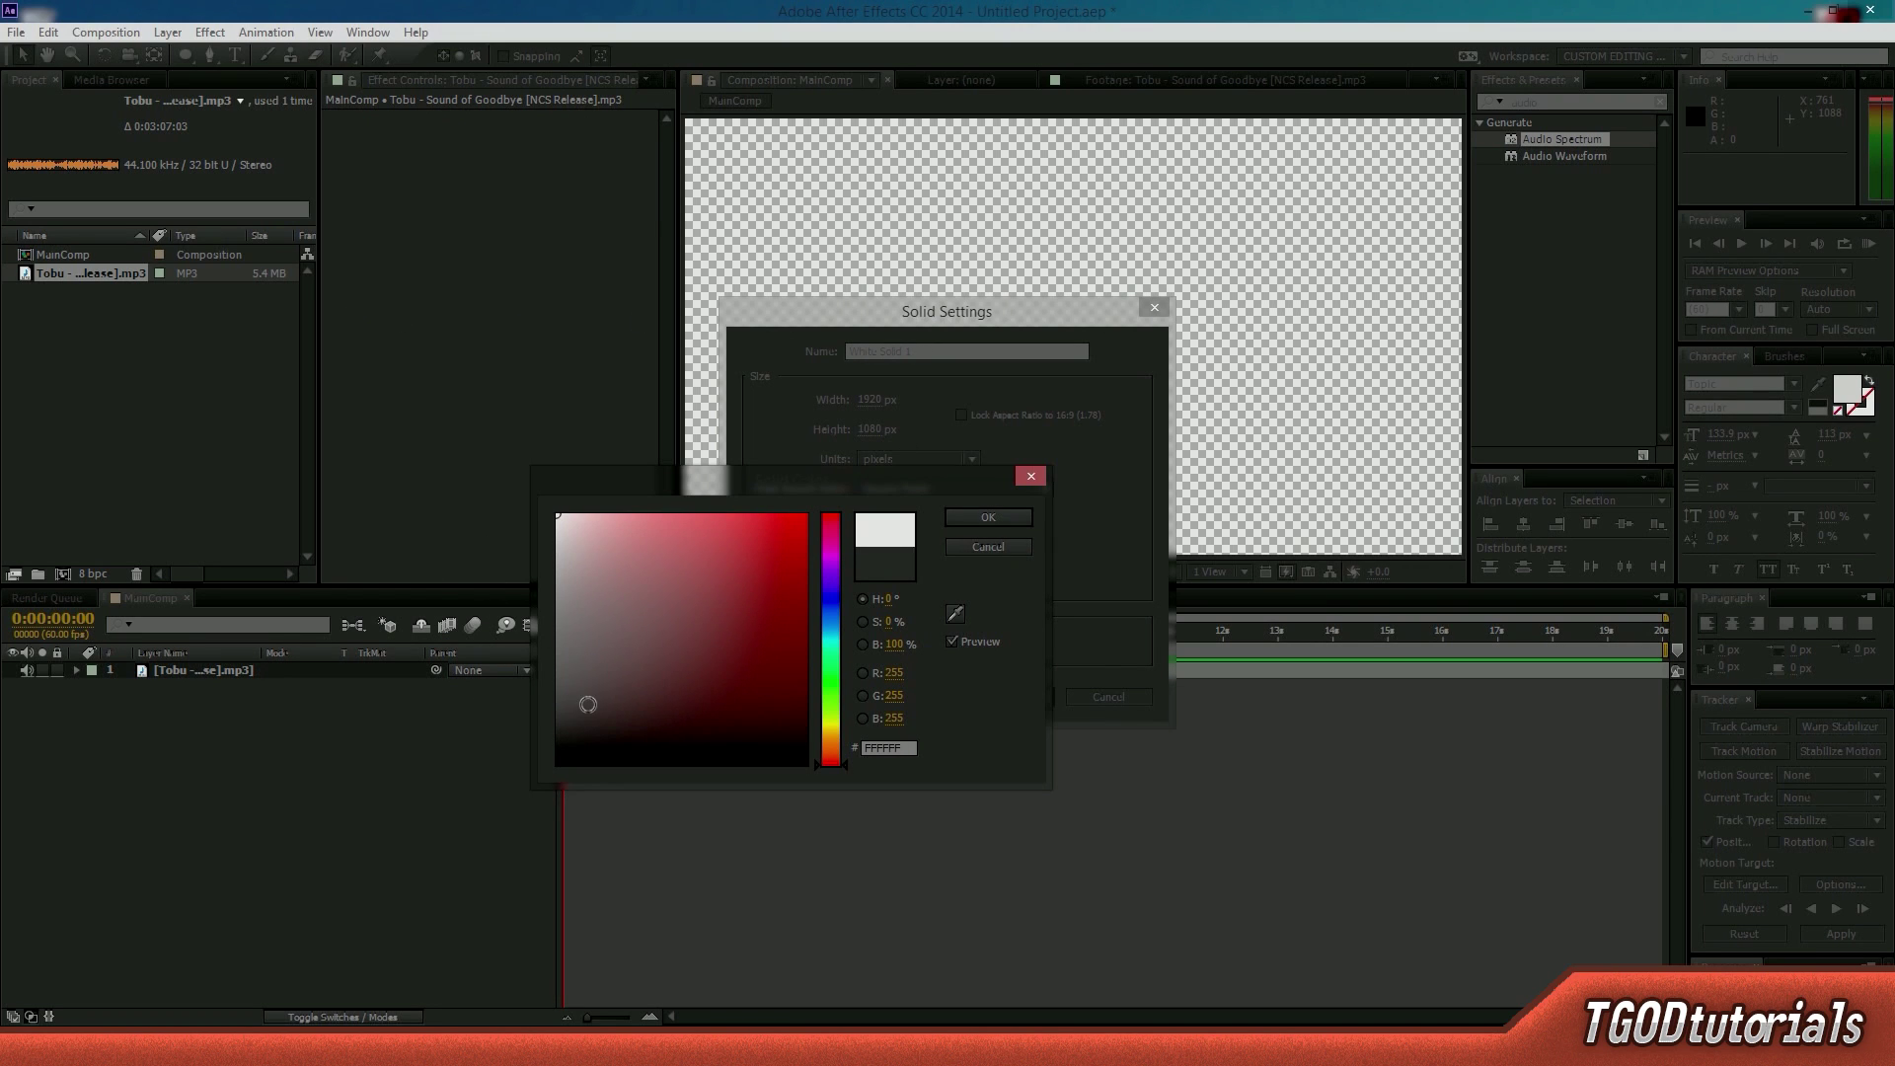
click(967, 518)
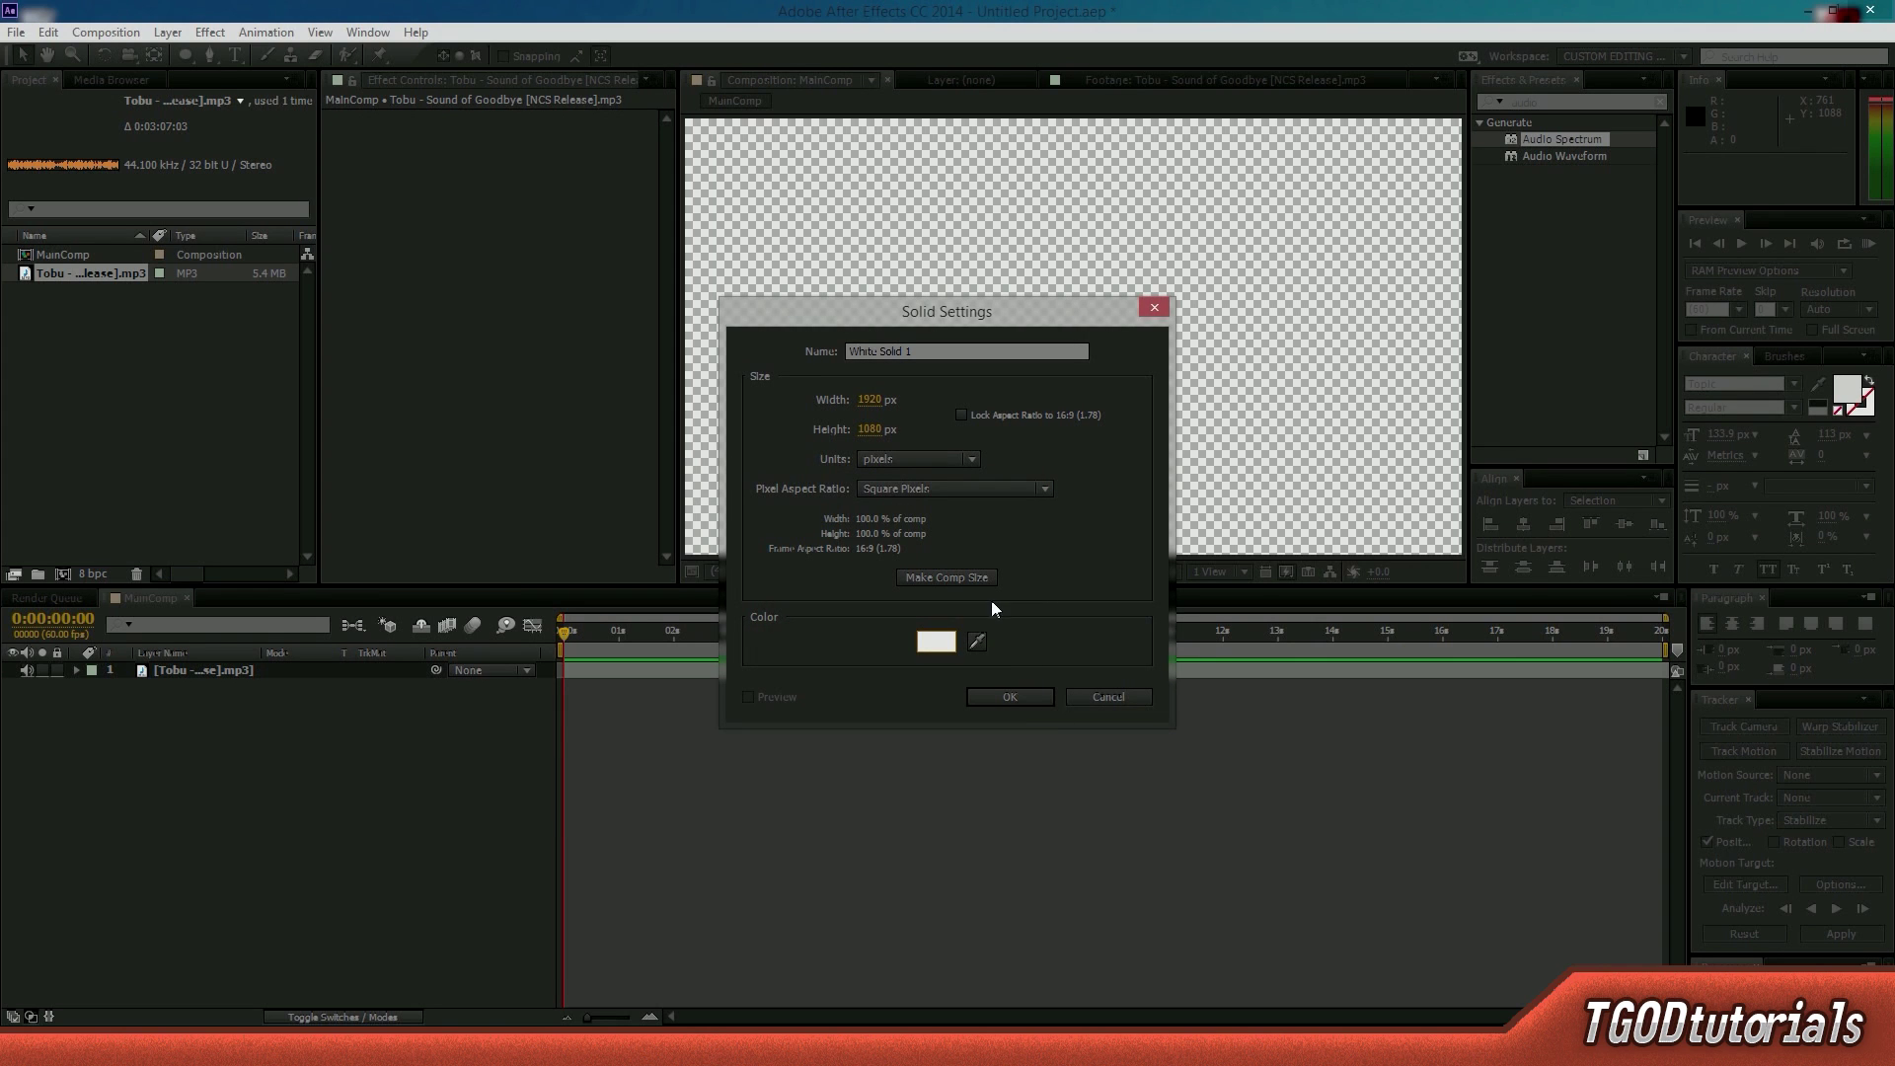
click(991, 693)
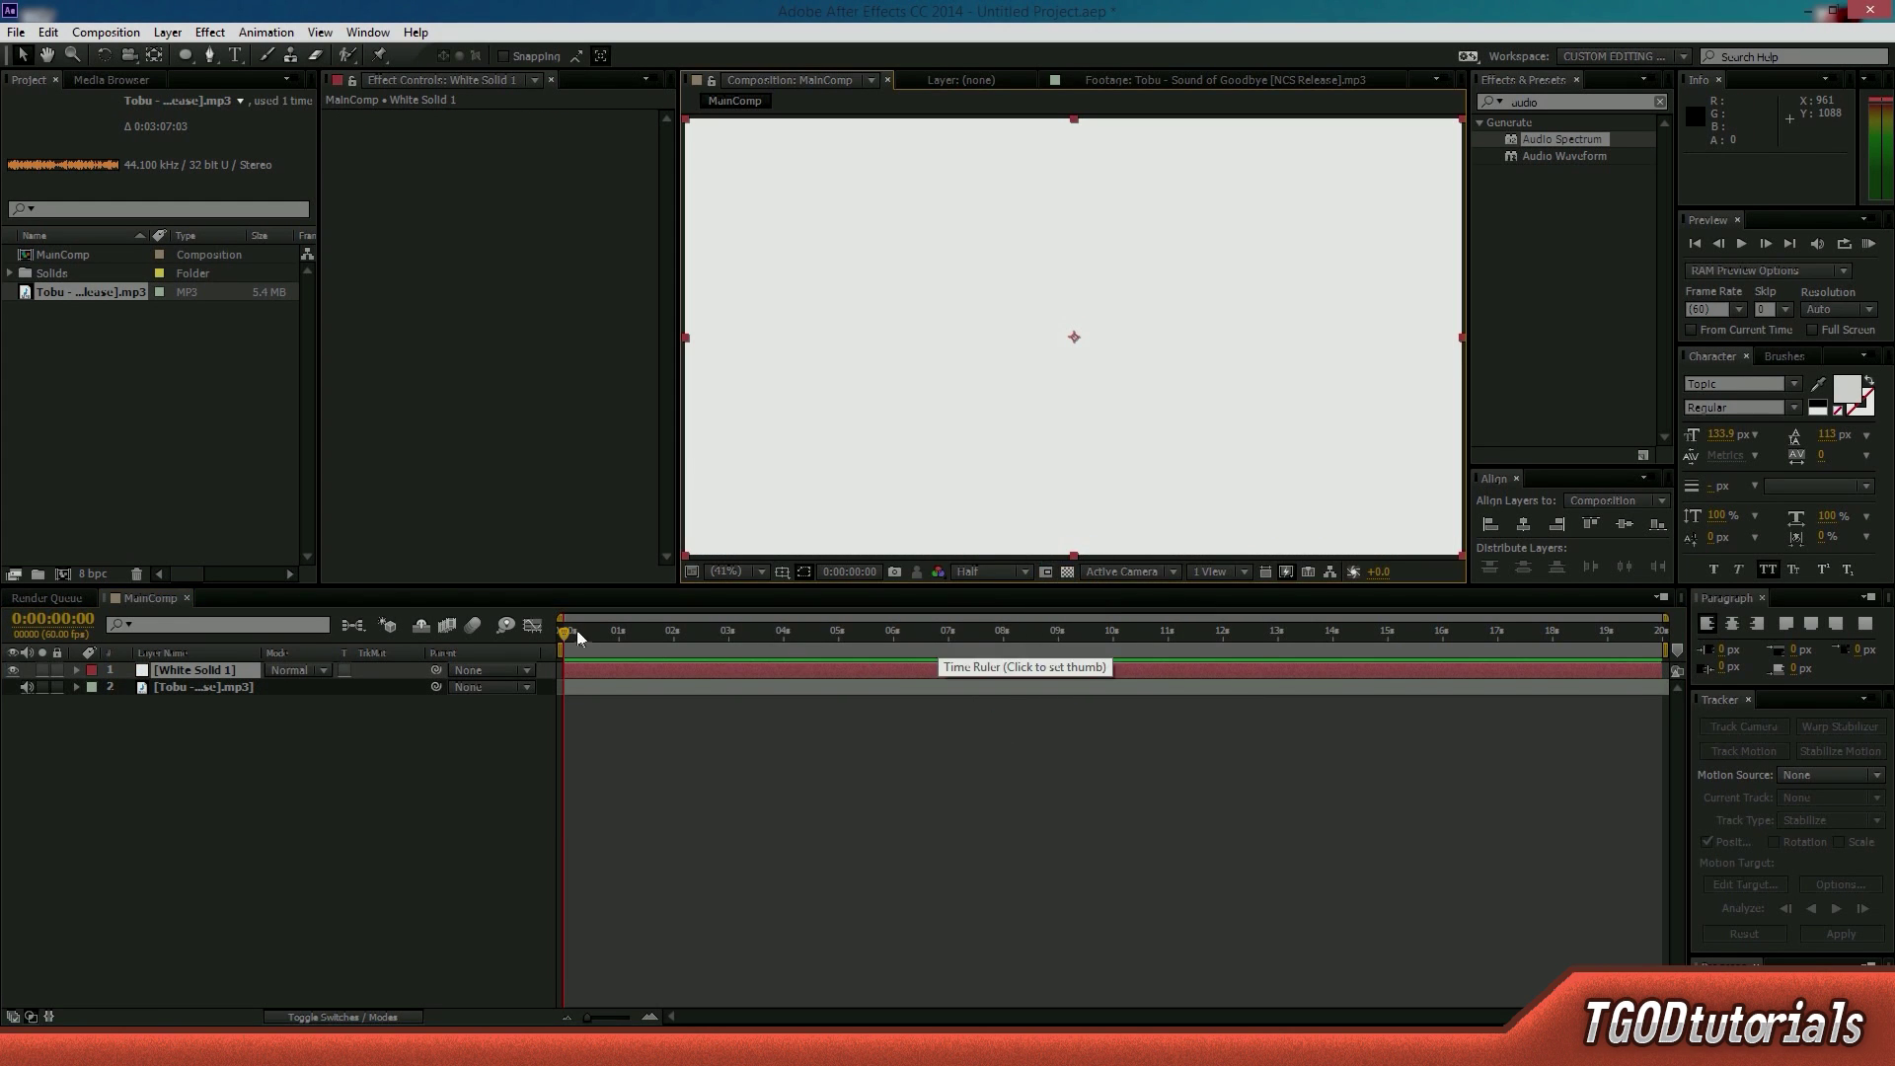
- Squash the white solid to about 32% height, forming a horizontal band
drag(1072, 554, 1078, 415)
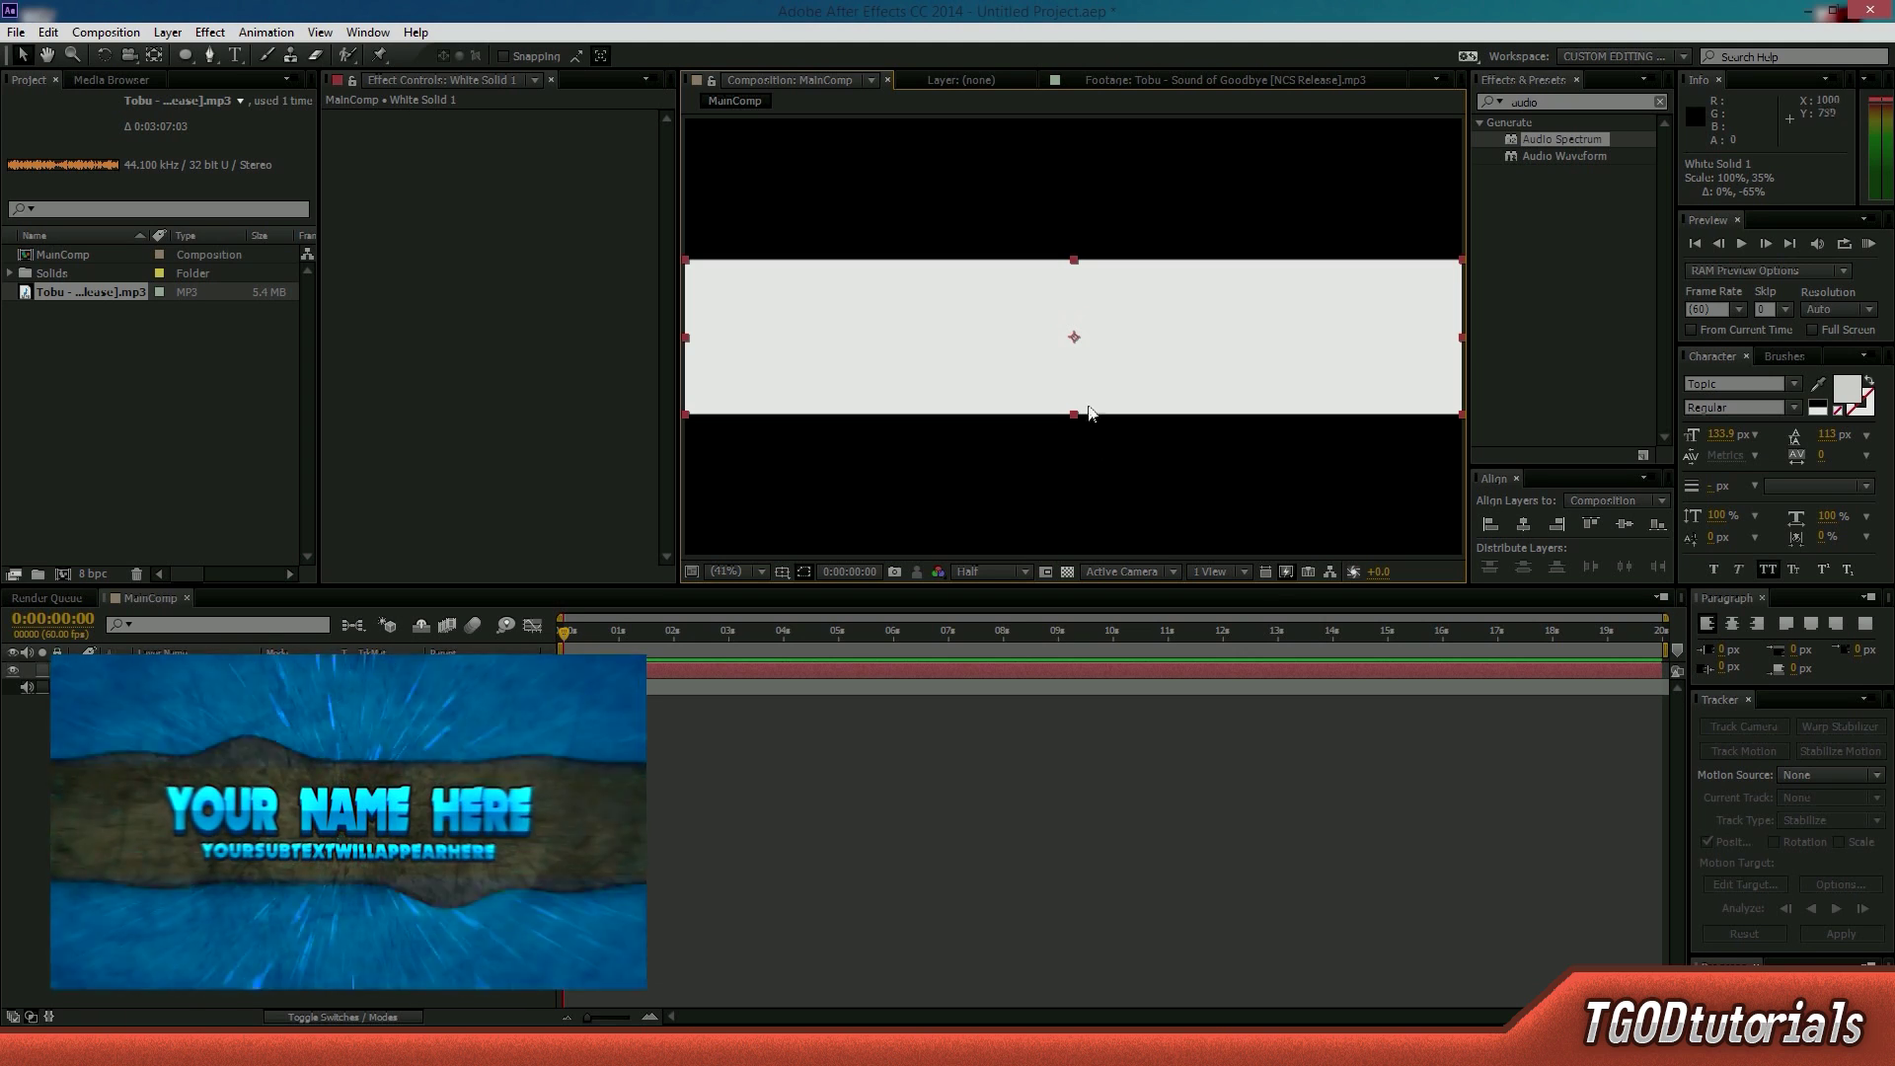
mouse_move(1074, 414)
mouse_down()
mouse_move(1071, 440)
mouse_move(1074, 405)
mouse_up()
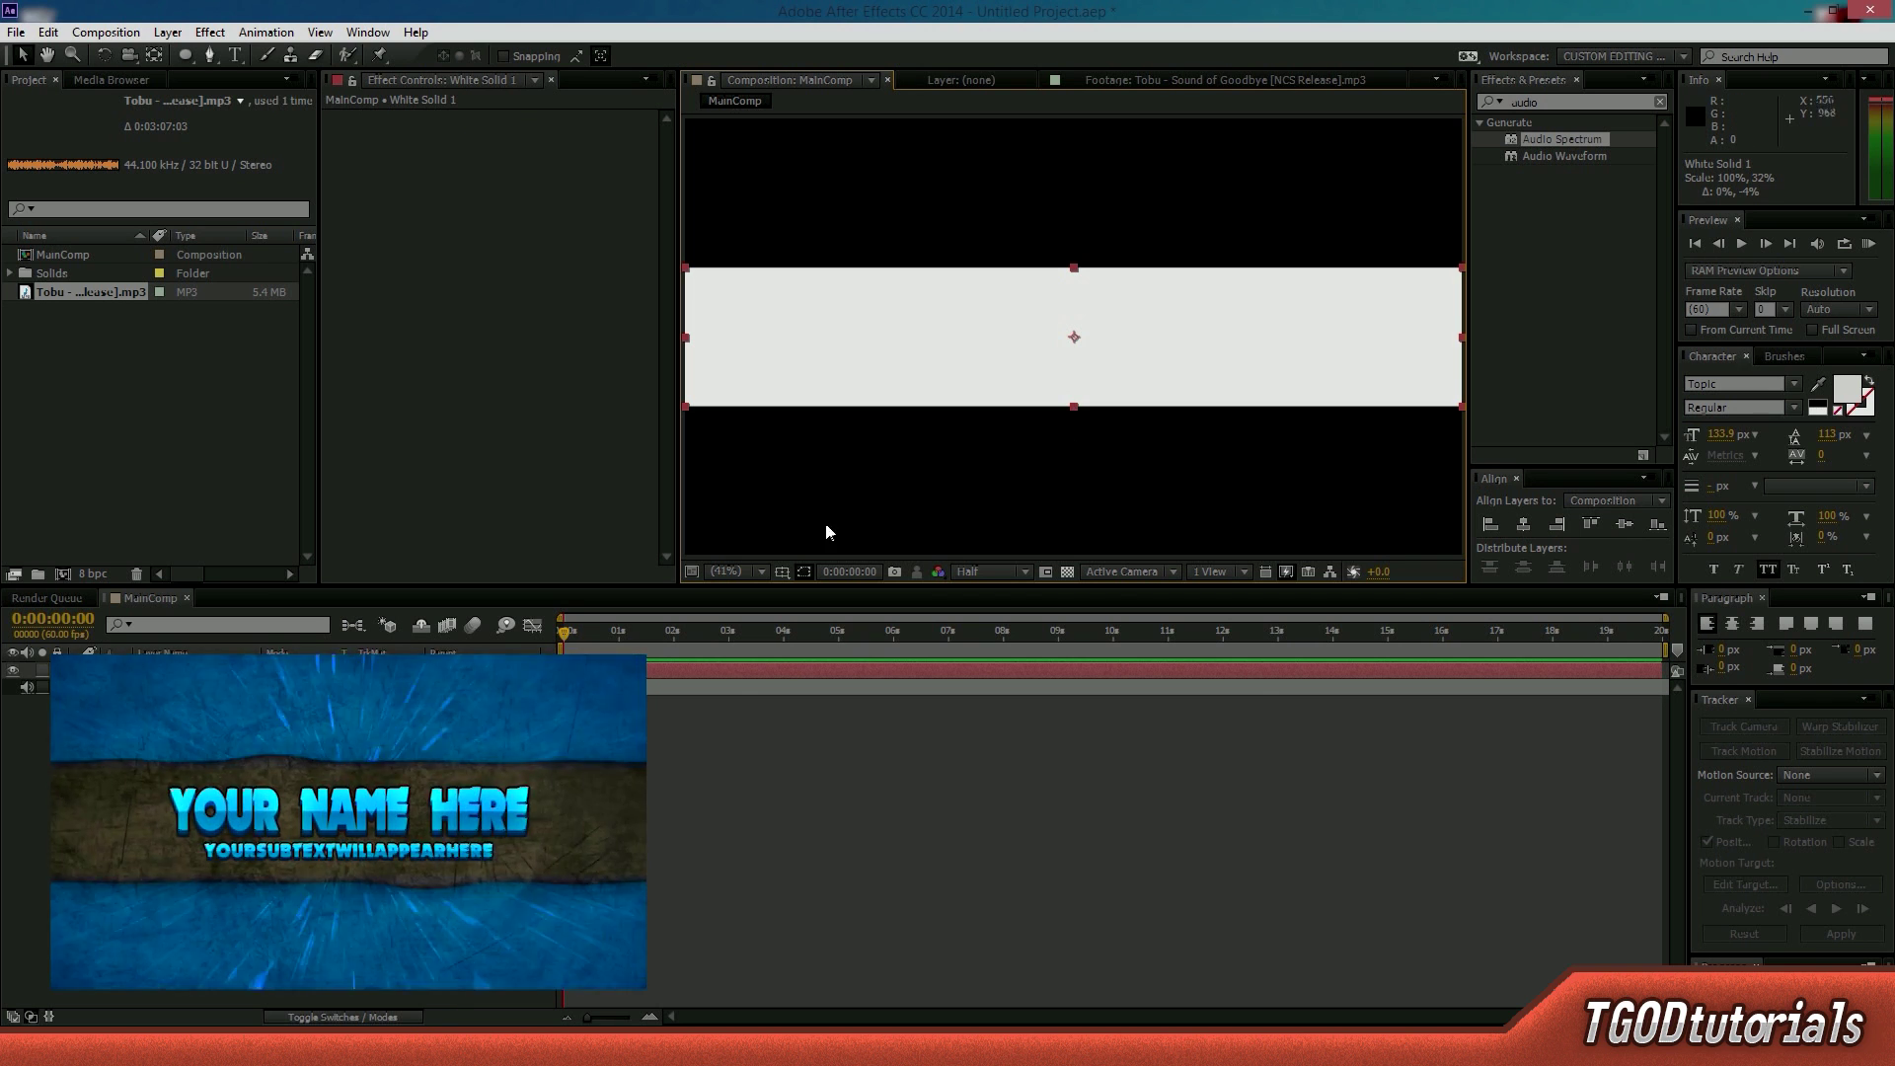
click(673, 805)
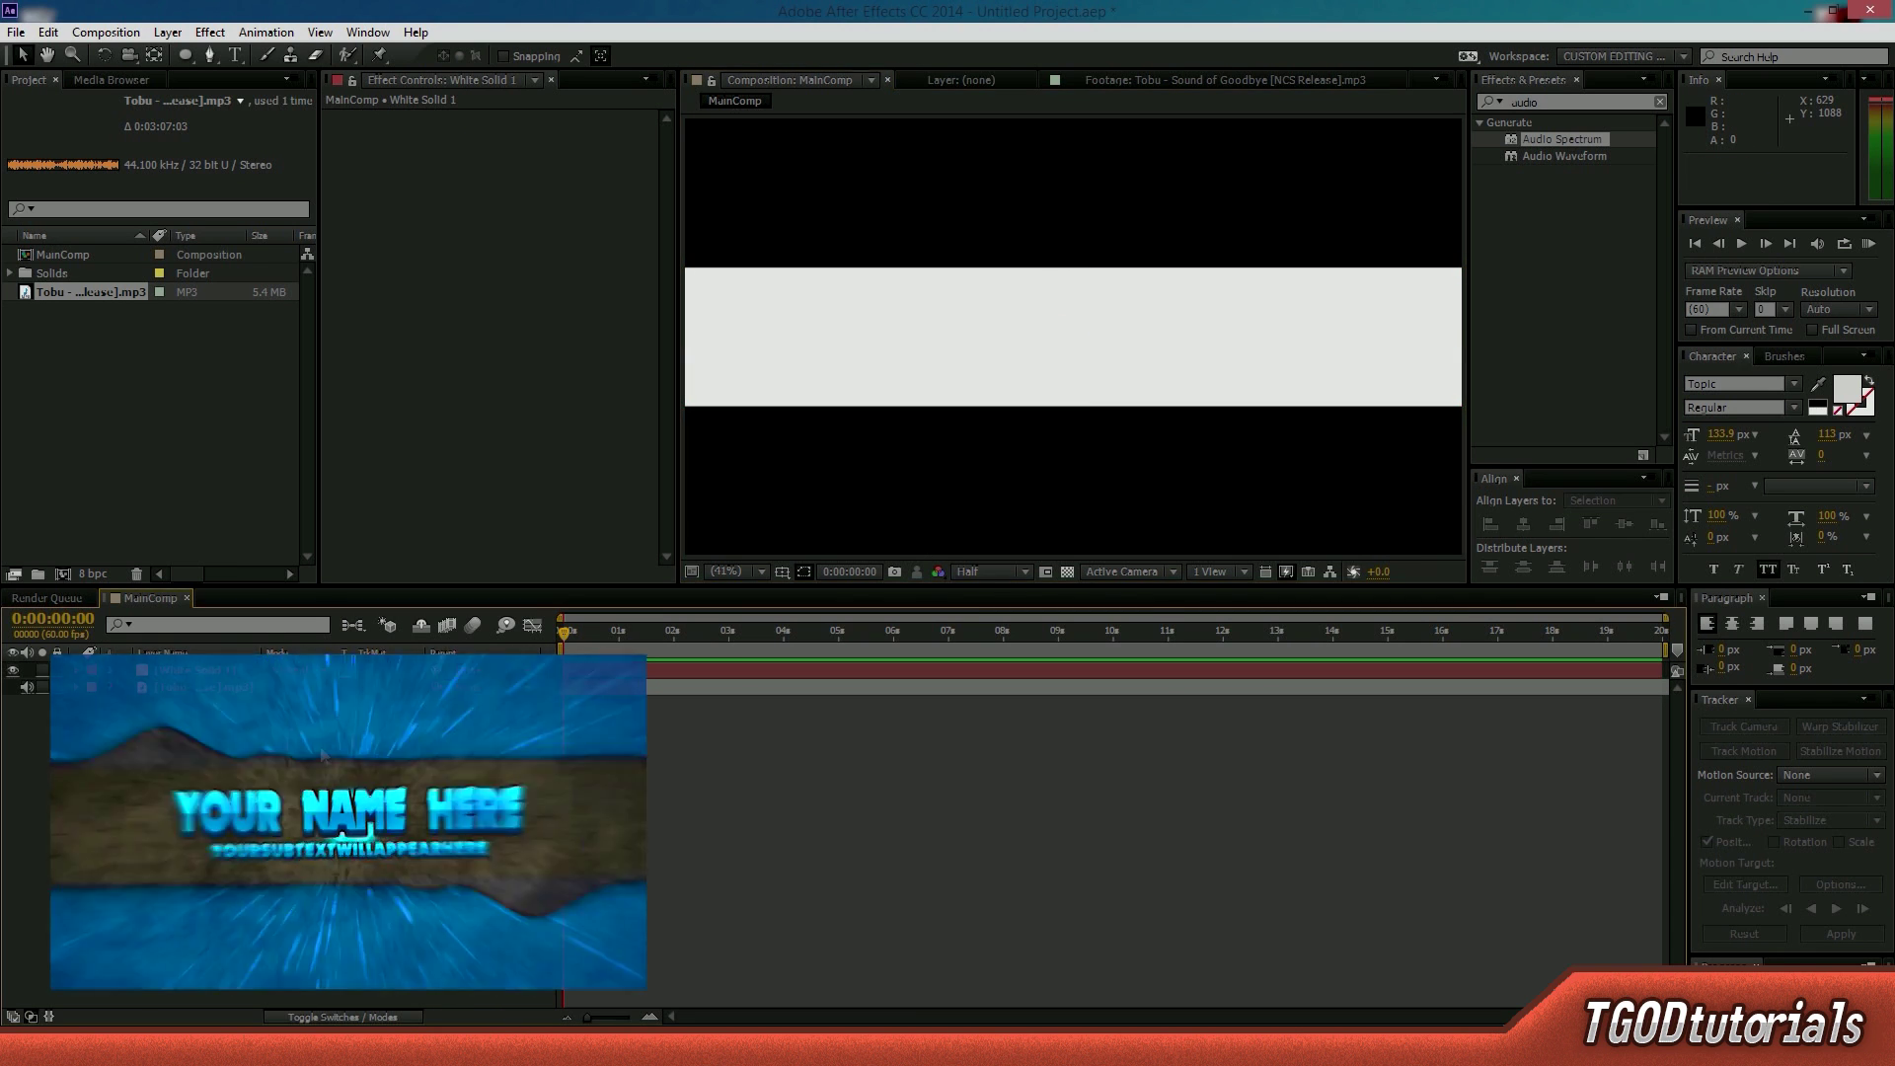
key(ctrl+y)
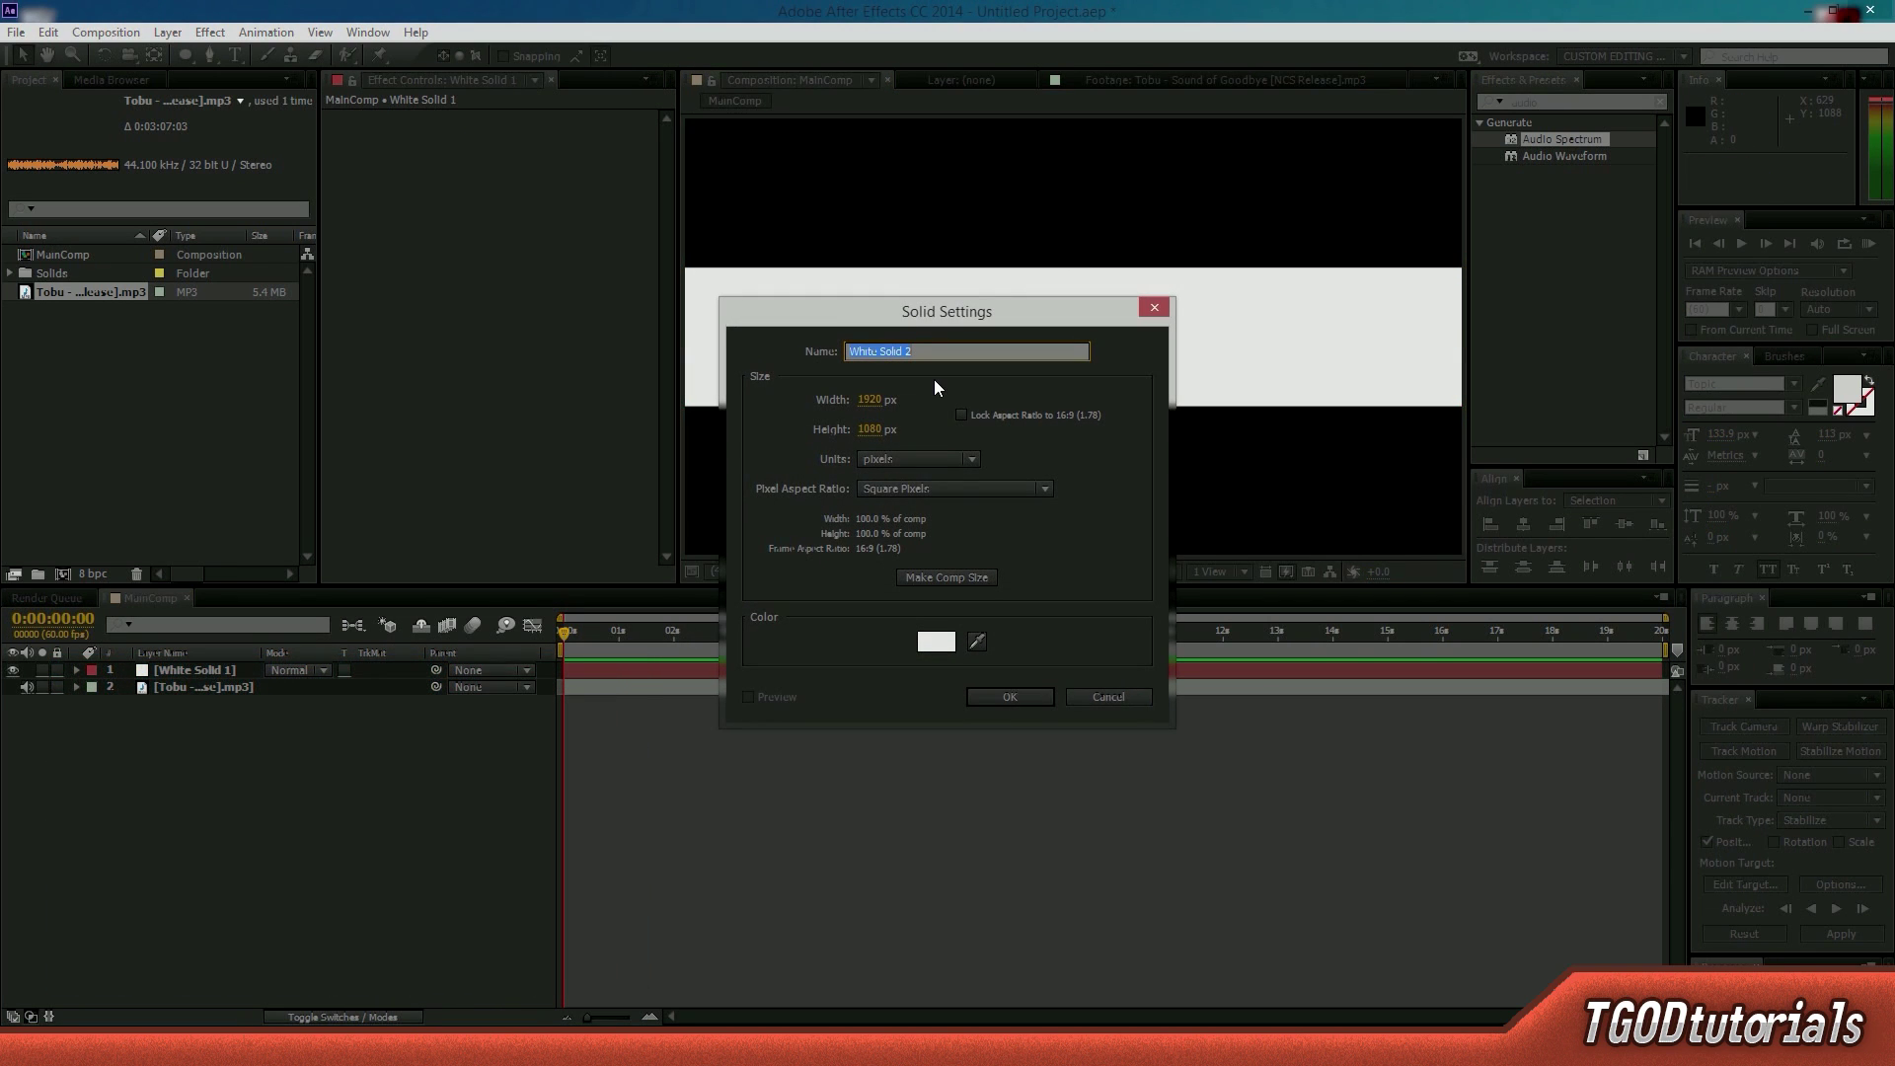
- Create the full-frame solid named 'Spectrum' and toggle its visibility to compare with the band
text(Spe)
key(Return)
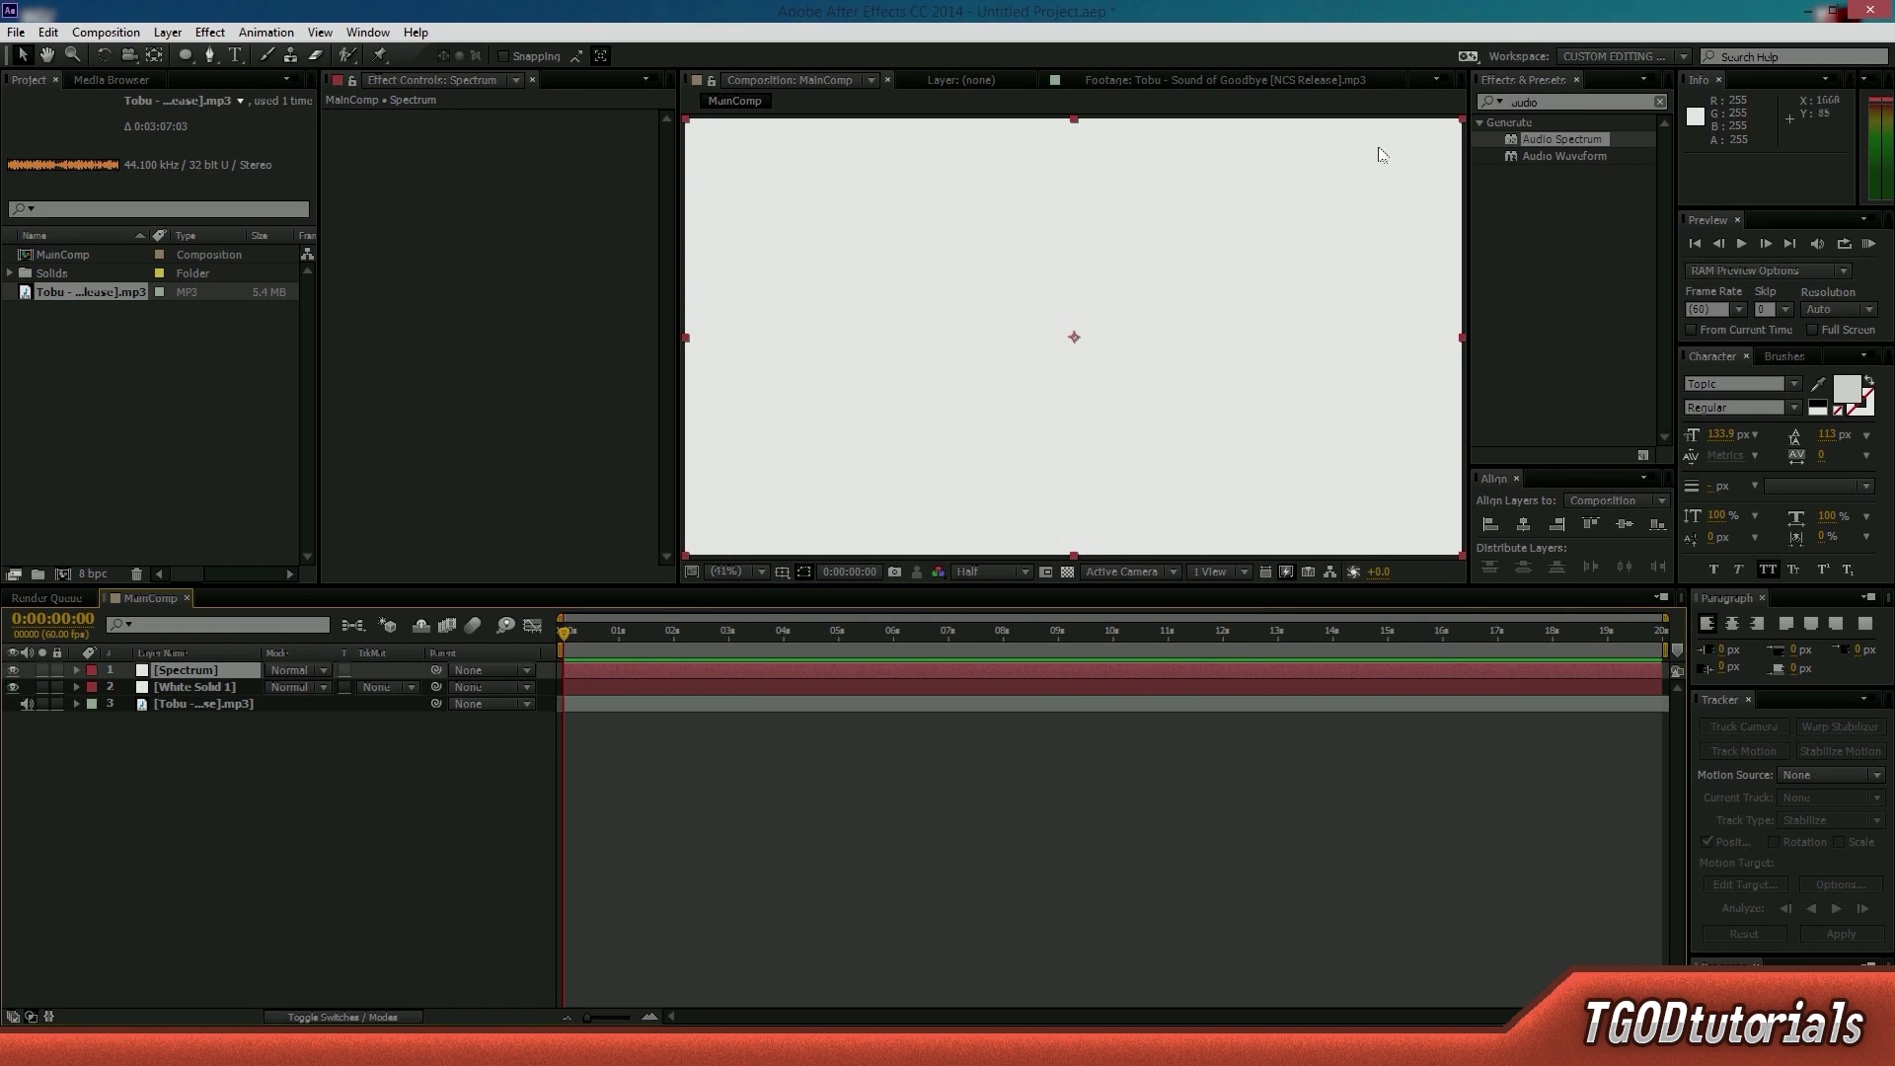
click(13, 670)
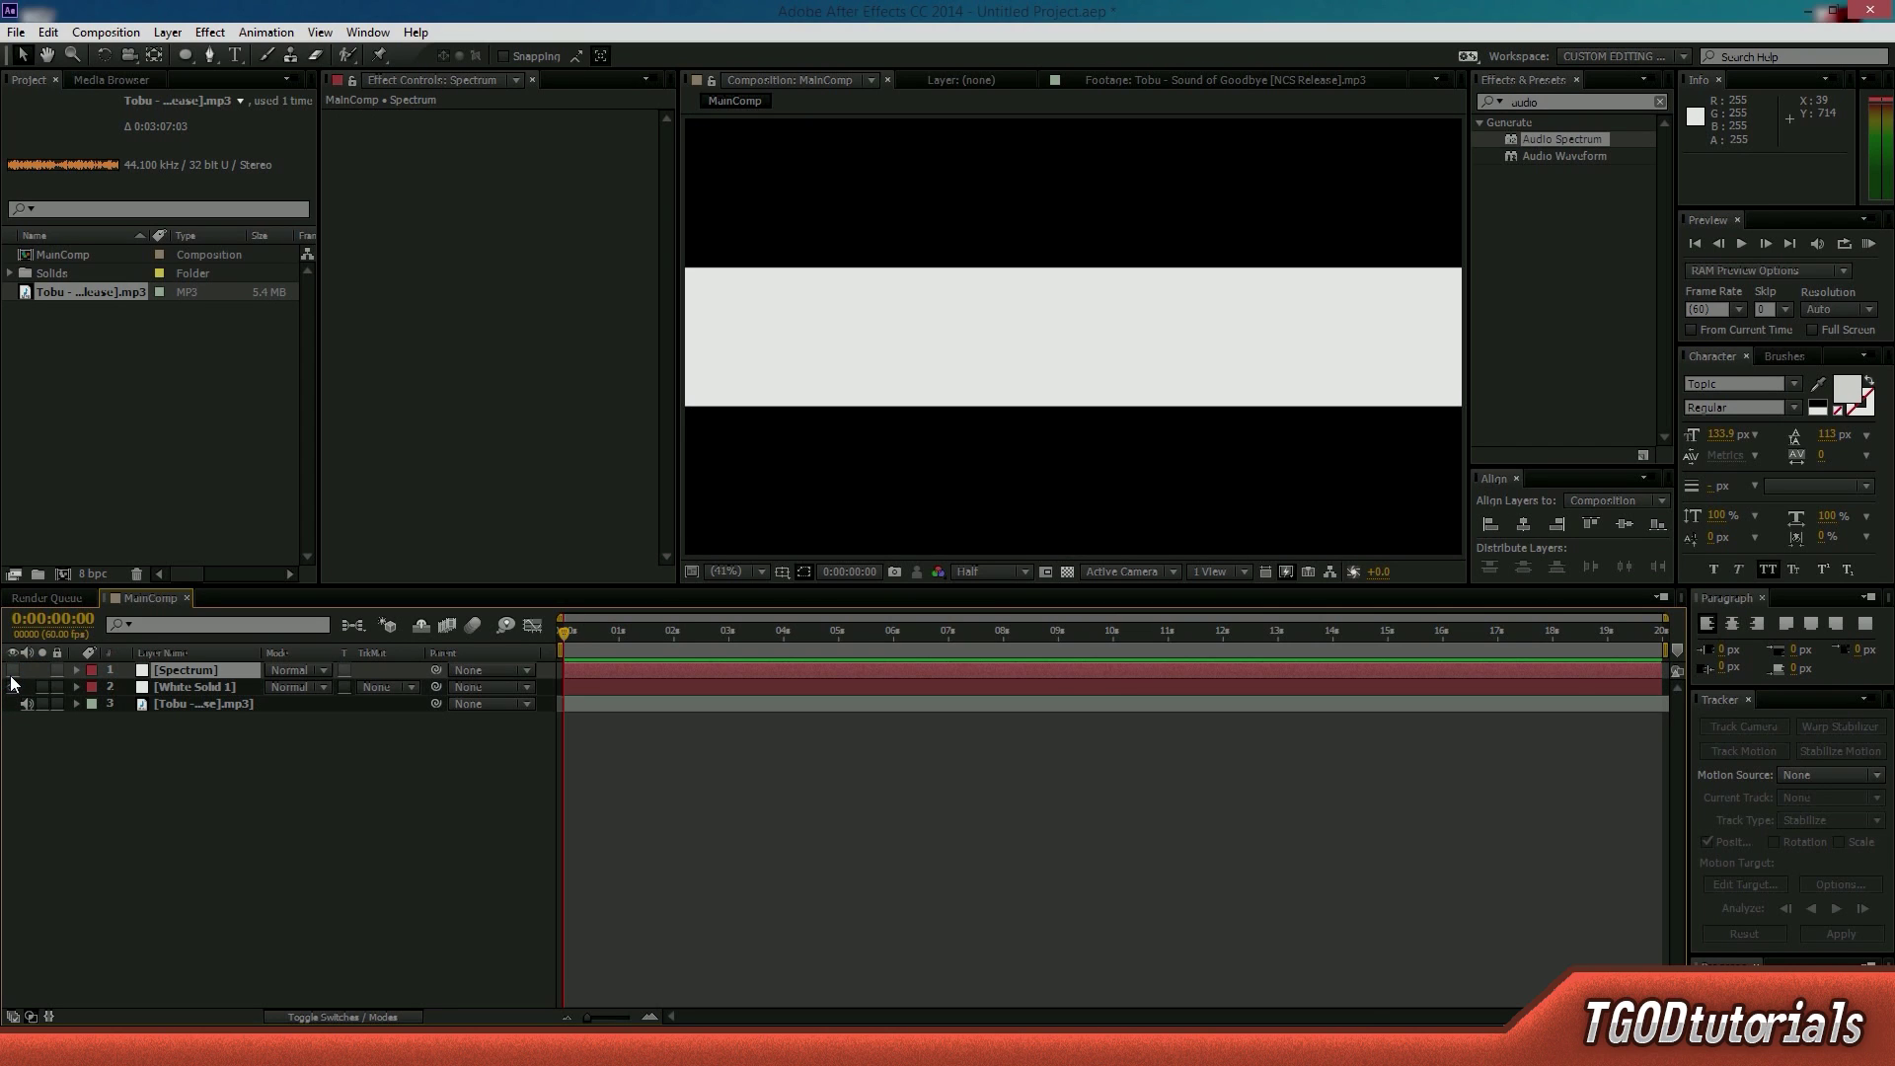
click(13, 671)
click(13, 671)
click(13, 671)
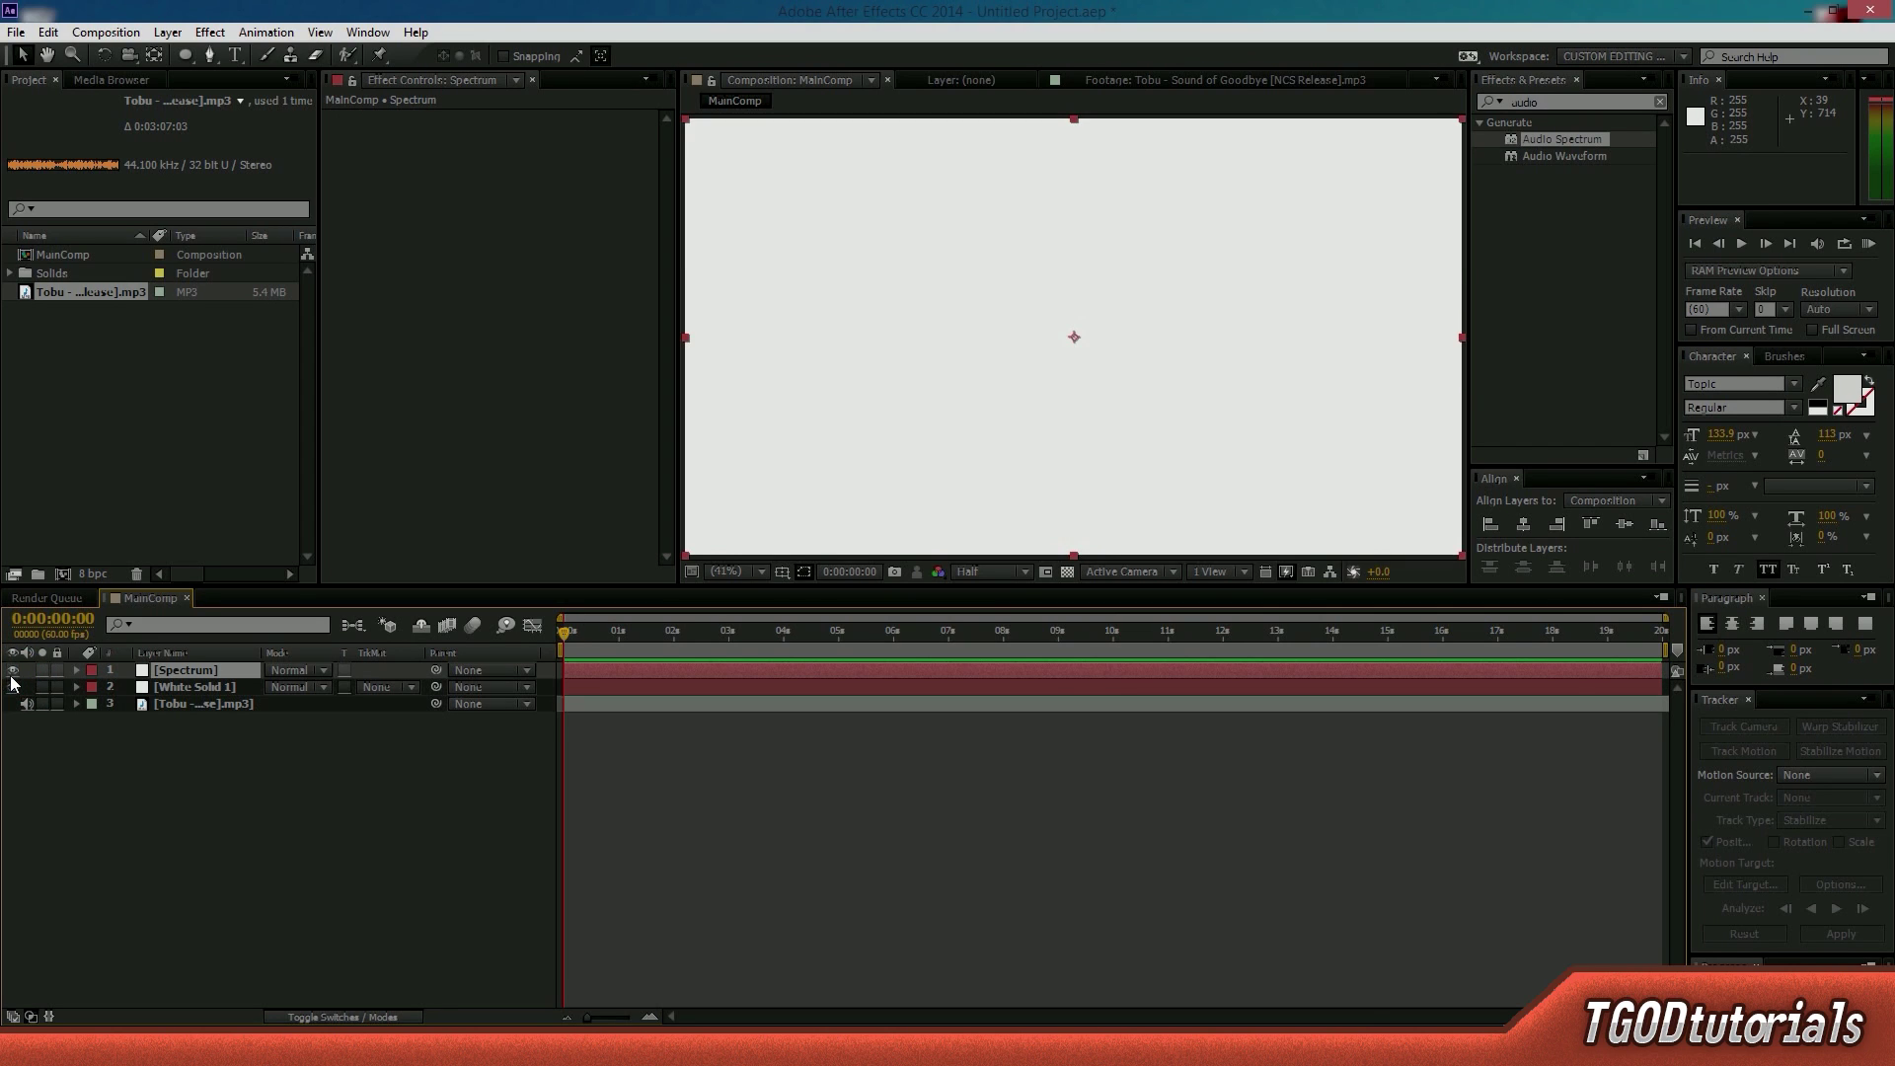
double_click(1615, 96)
- Search 'aud' and apply Audio Spectrum to the Spectrum layer, moving its start point
key(BackSpace)
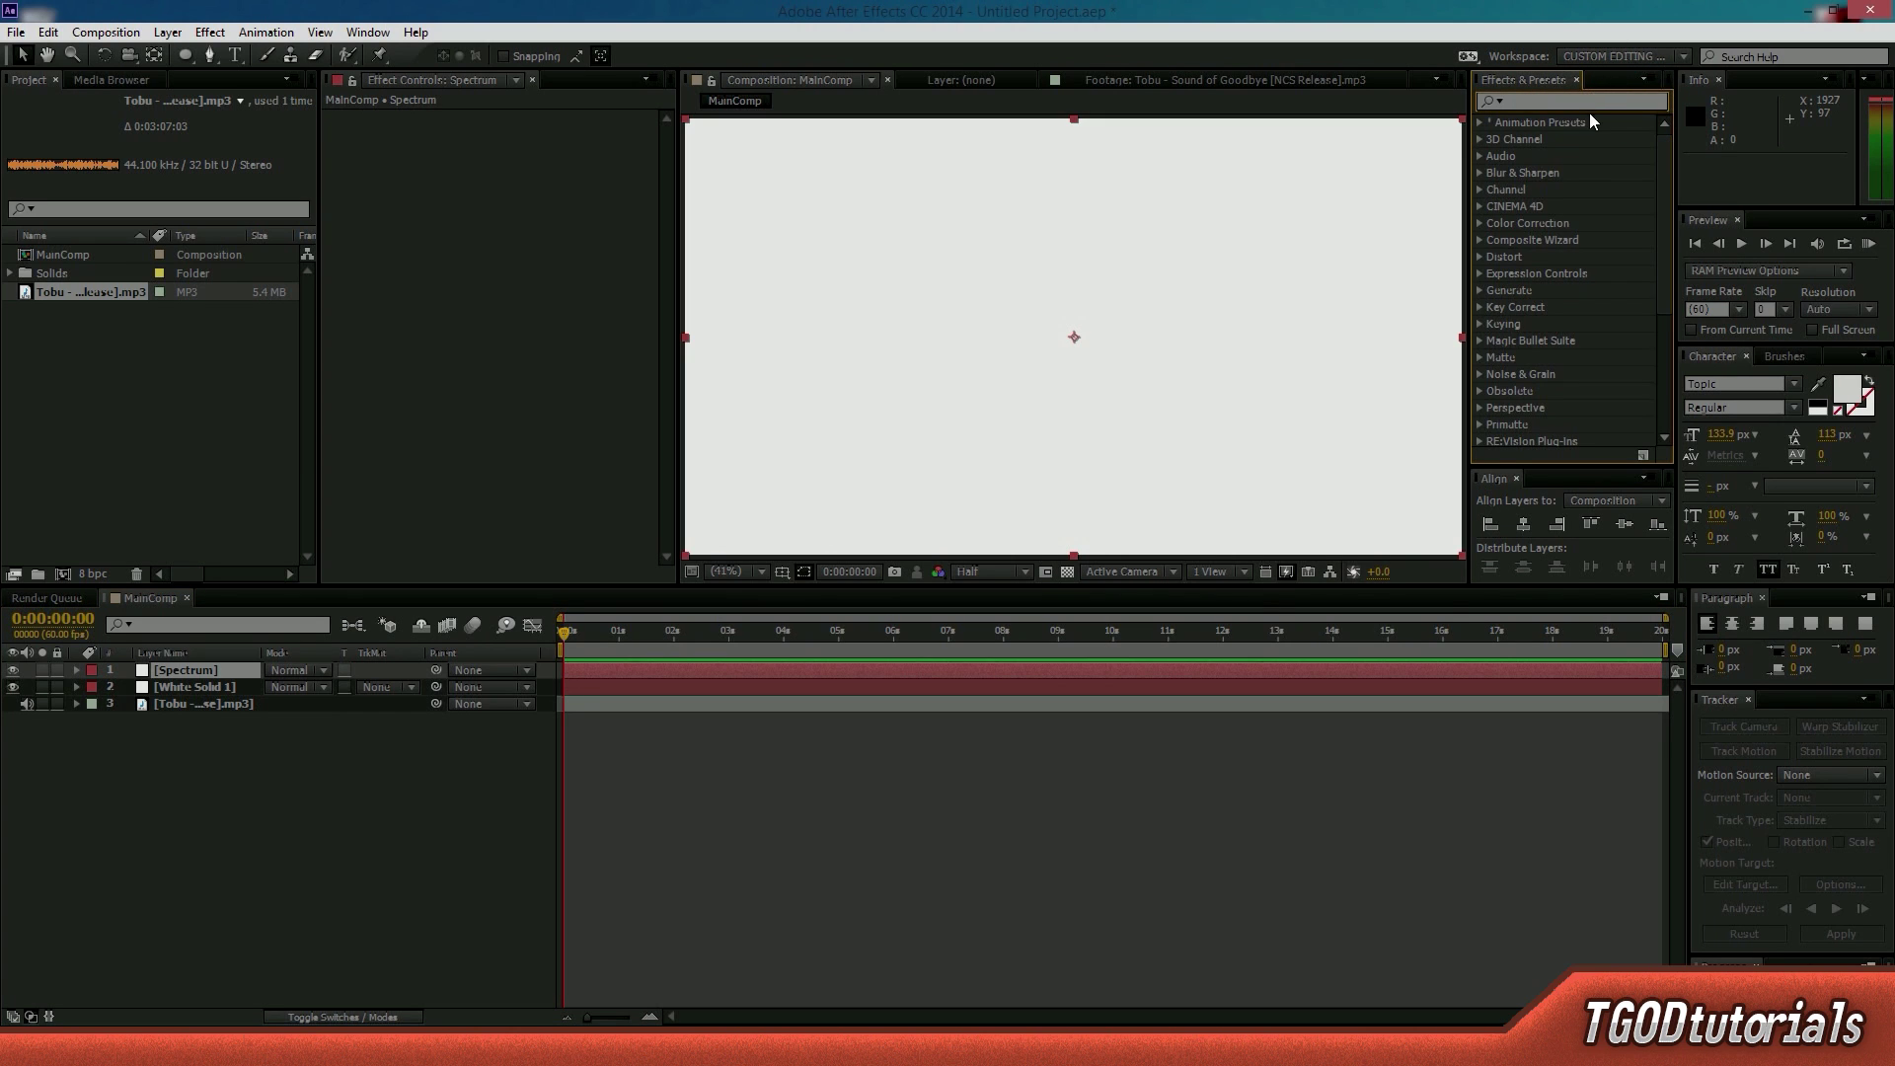
text(audio)
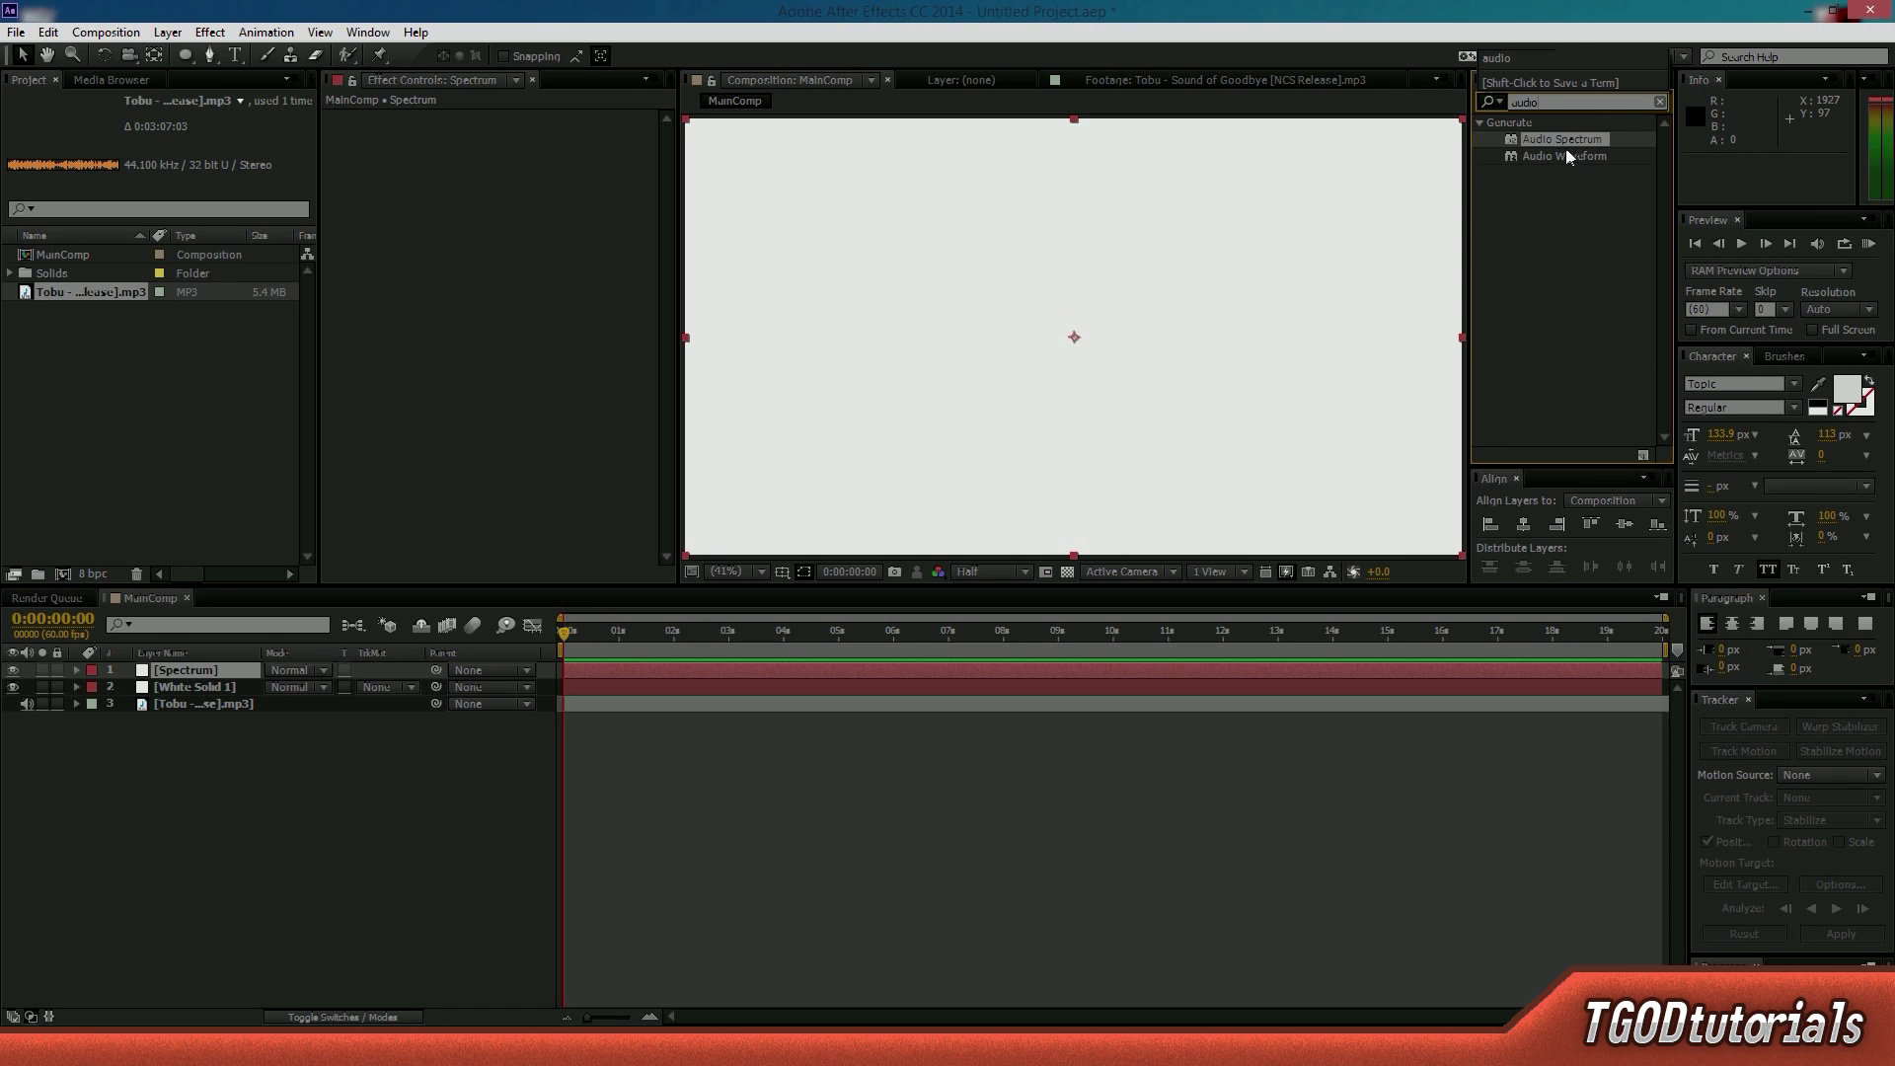
drag(1551, 140, 197, 673)
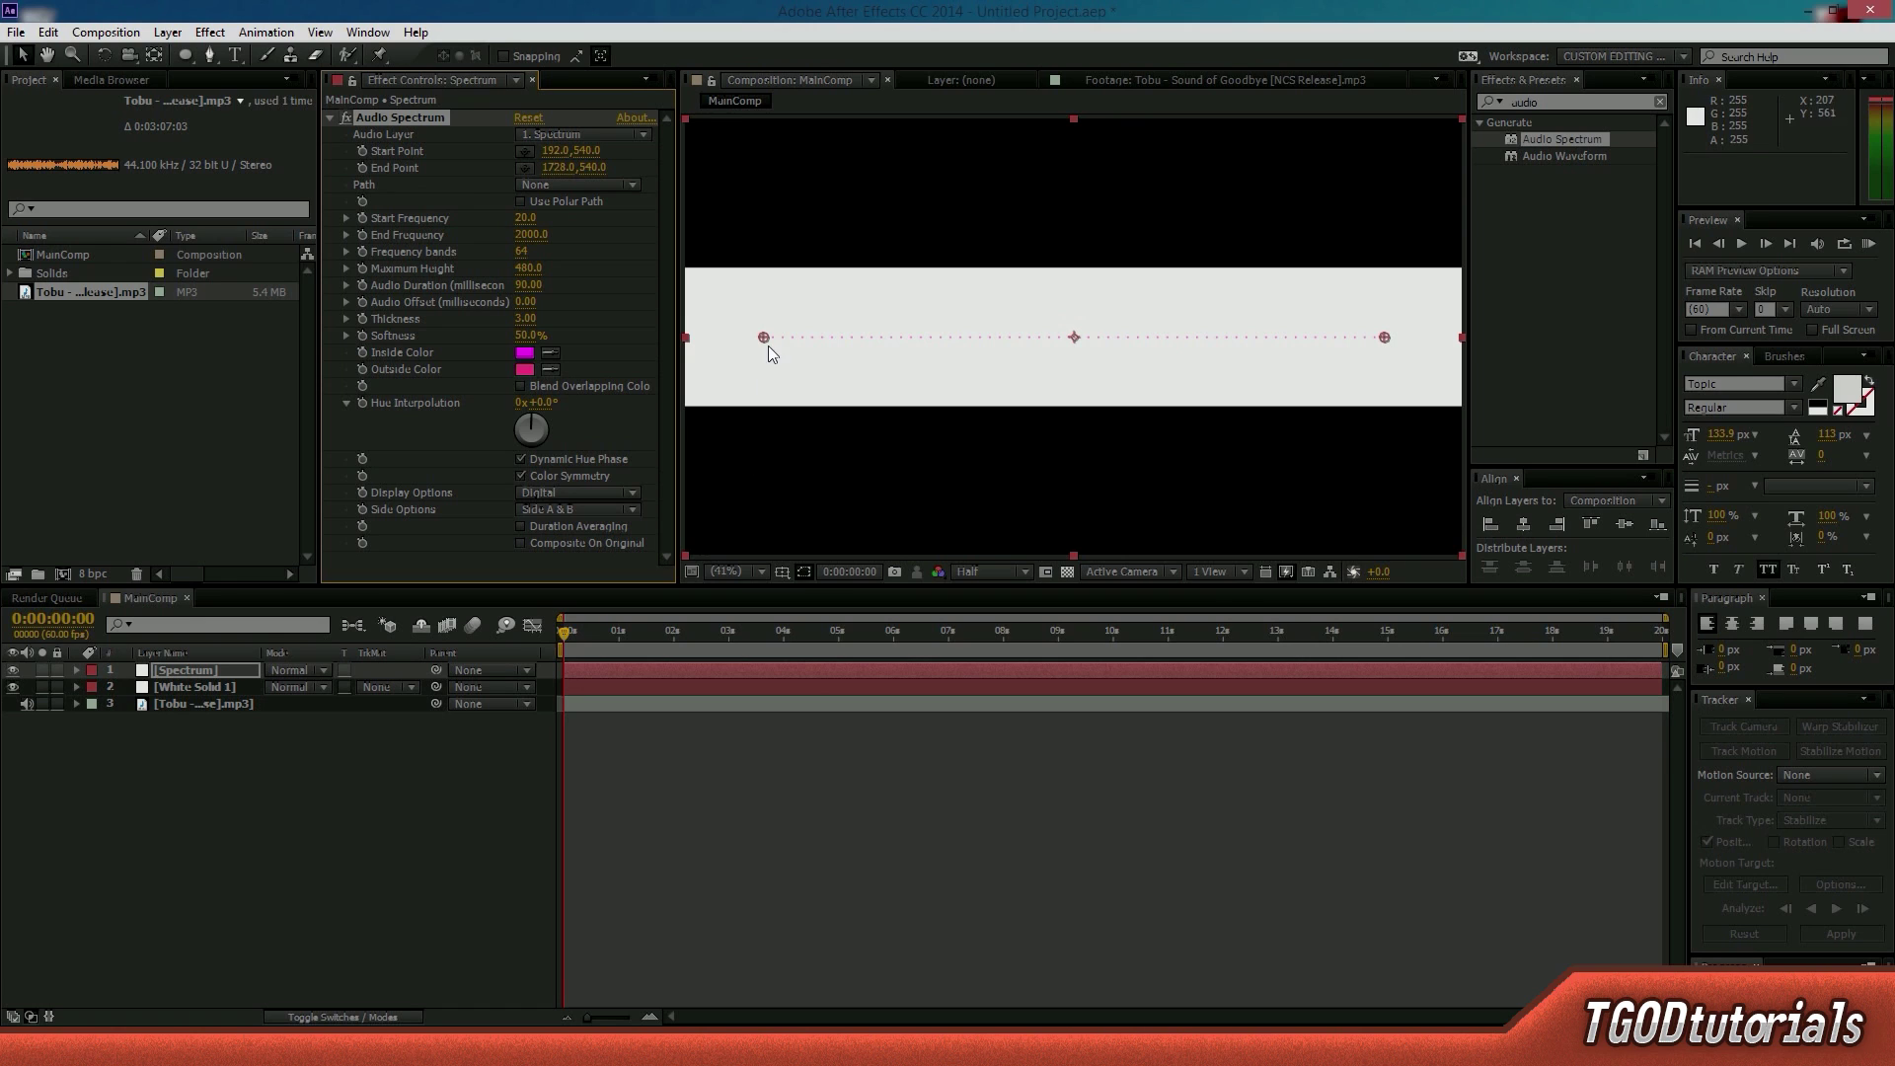
mouse_move(767, 337)
mouse_down()
mouse_move(787, 139)
mouse_move(778, 207)
mouse_move(766, 178)
mouse_move(749, 221)
mouse_move(777, 344)
mouse_up()
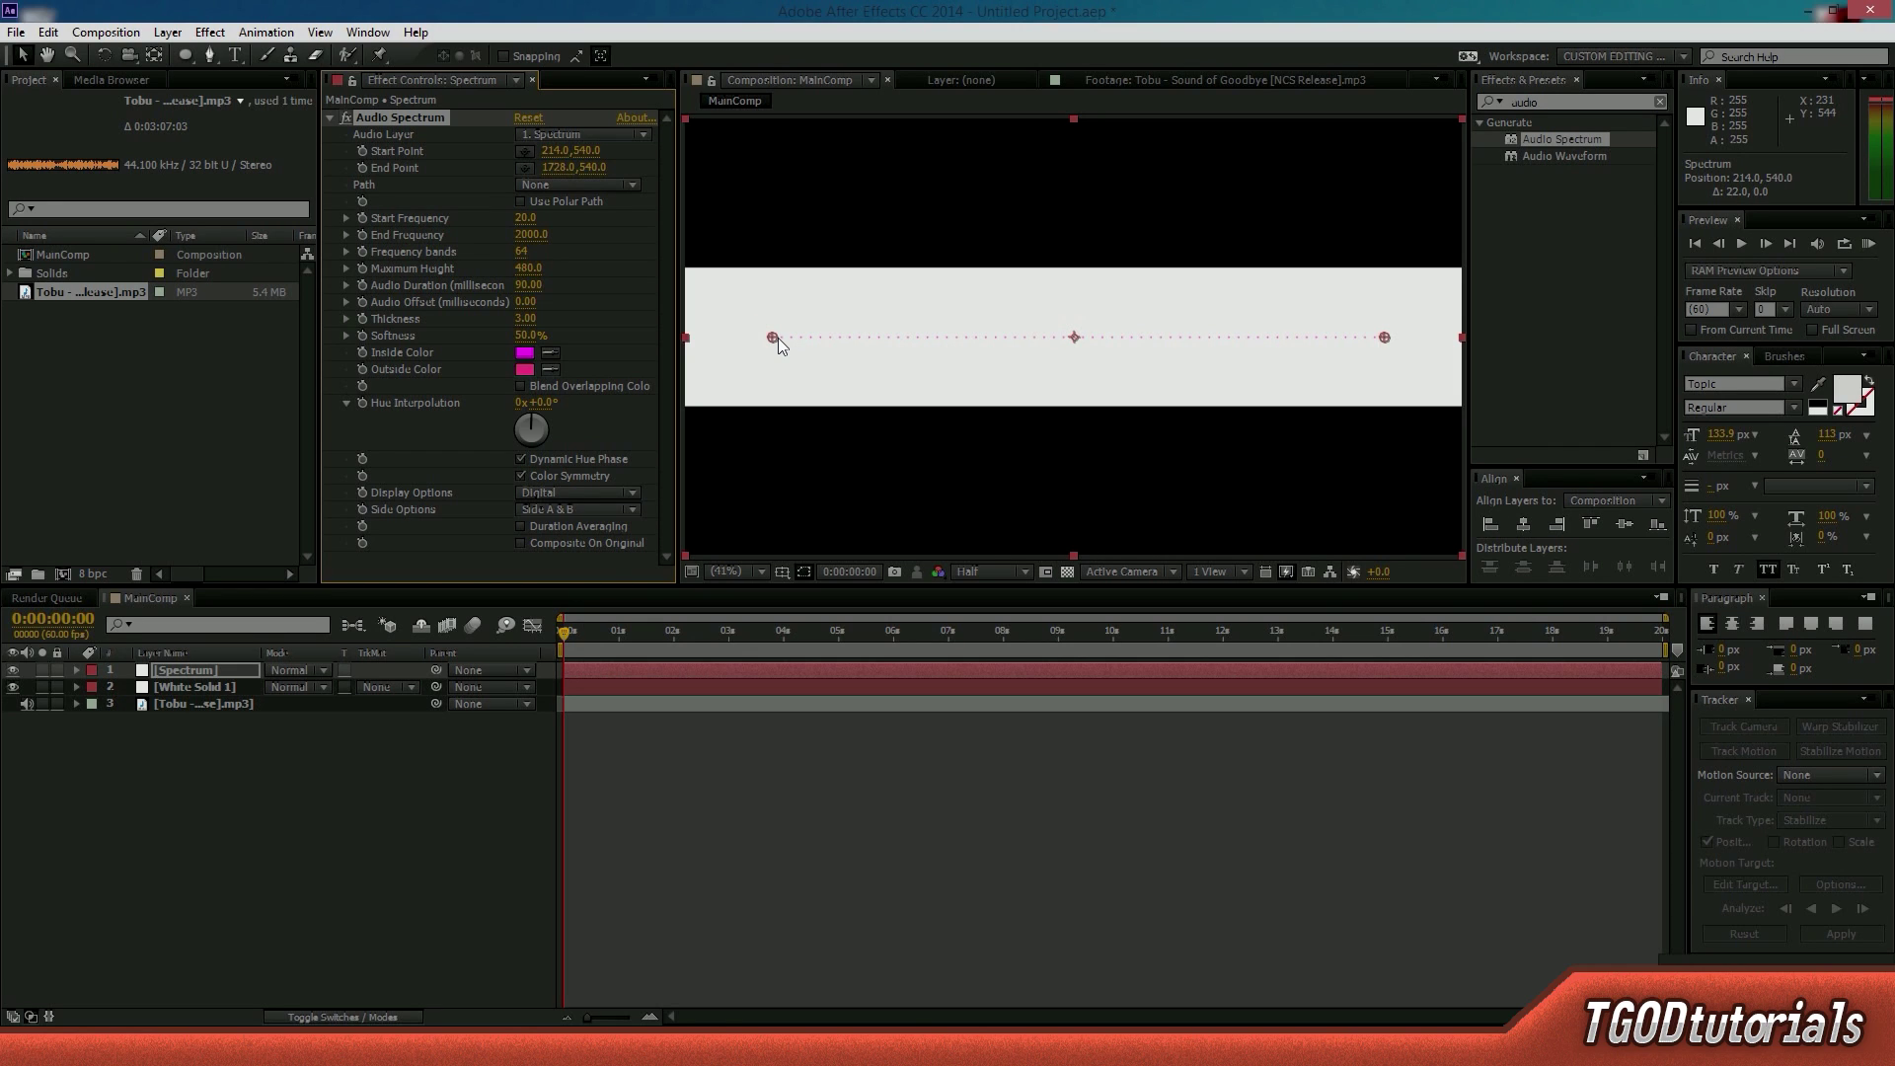
click(546, 136)
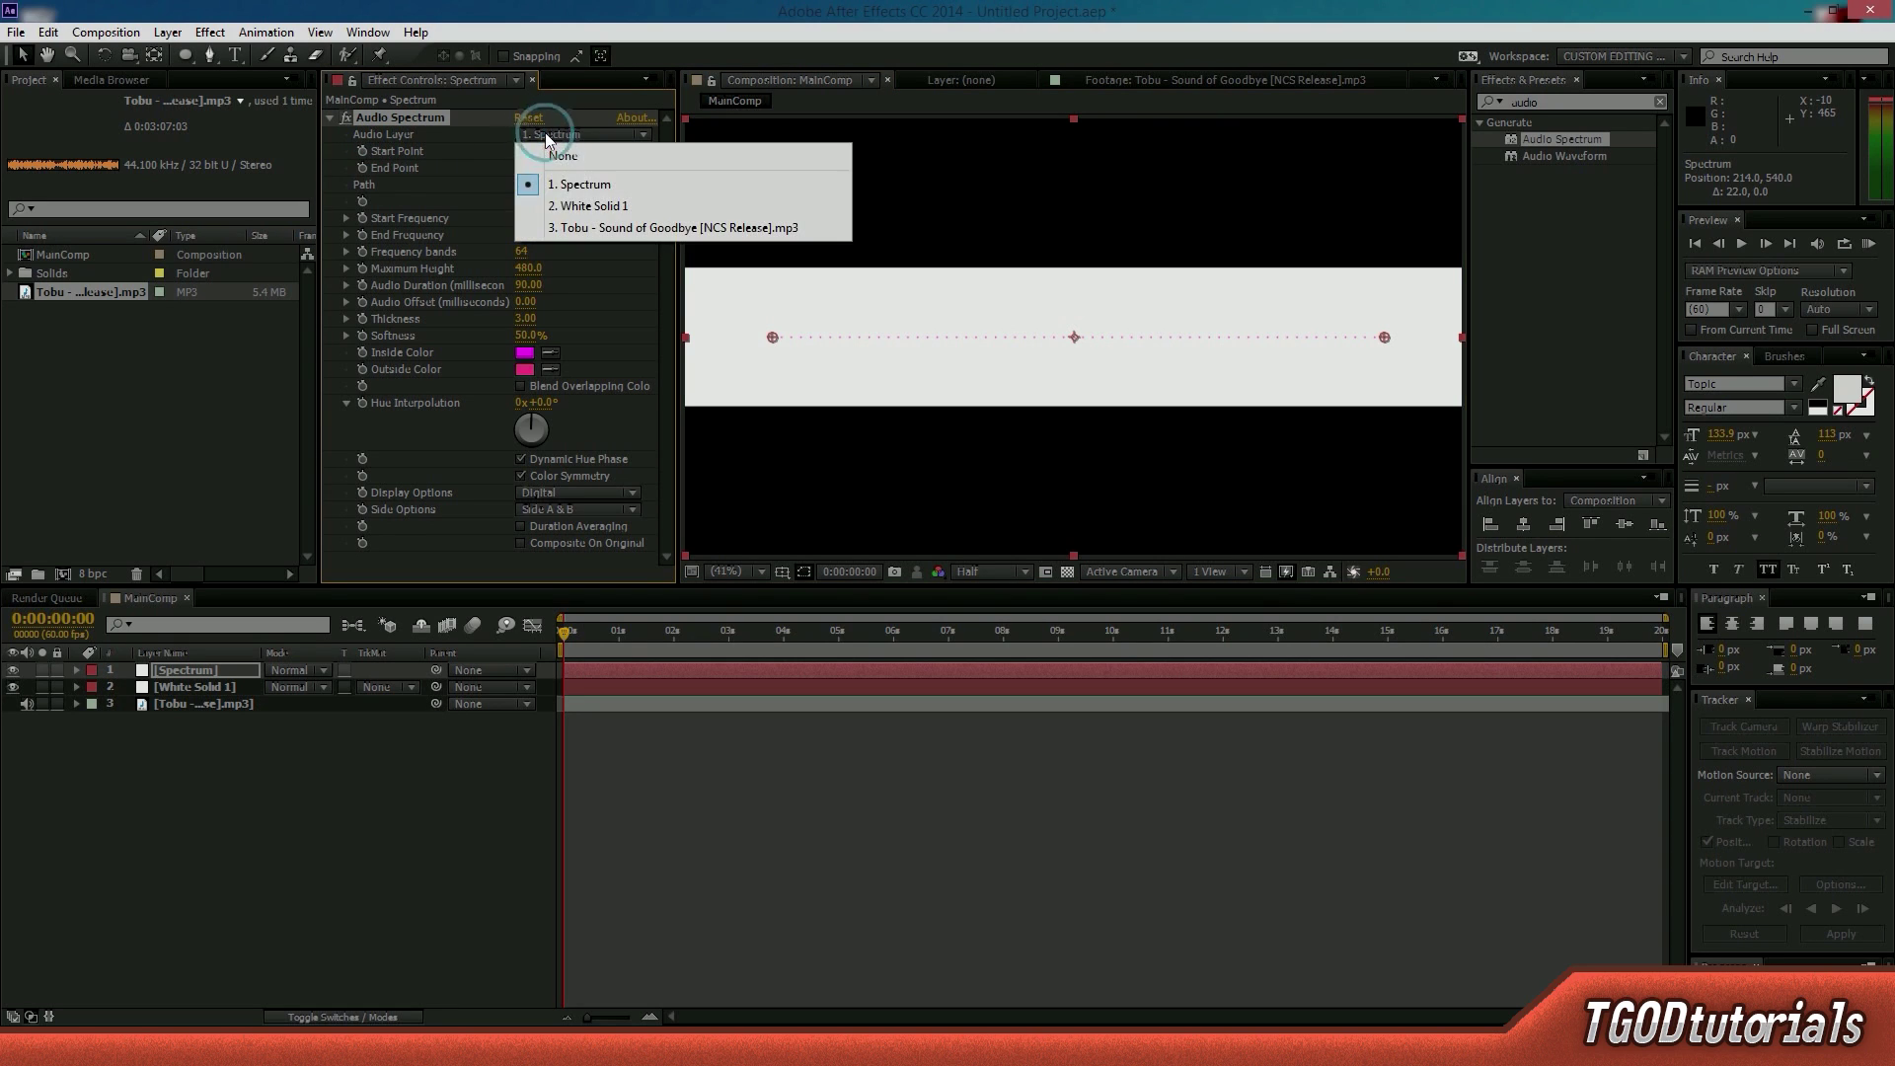
- Use the Tobu song as audio source and stretch the spectrum from -3.2,369.2 to 1928.1,366.8
click(554, 225)
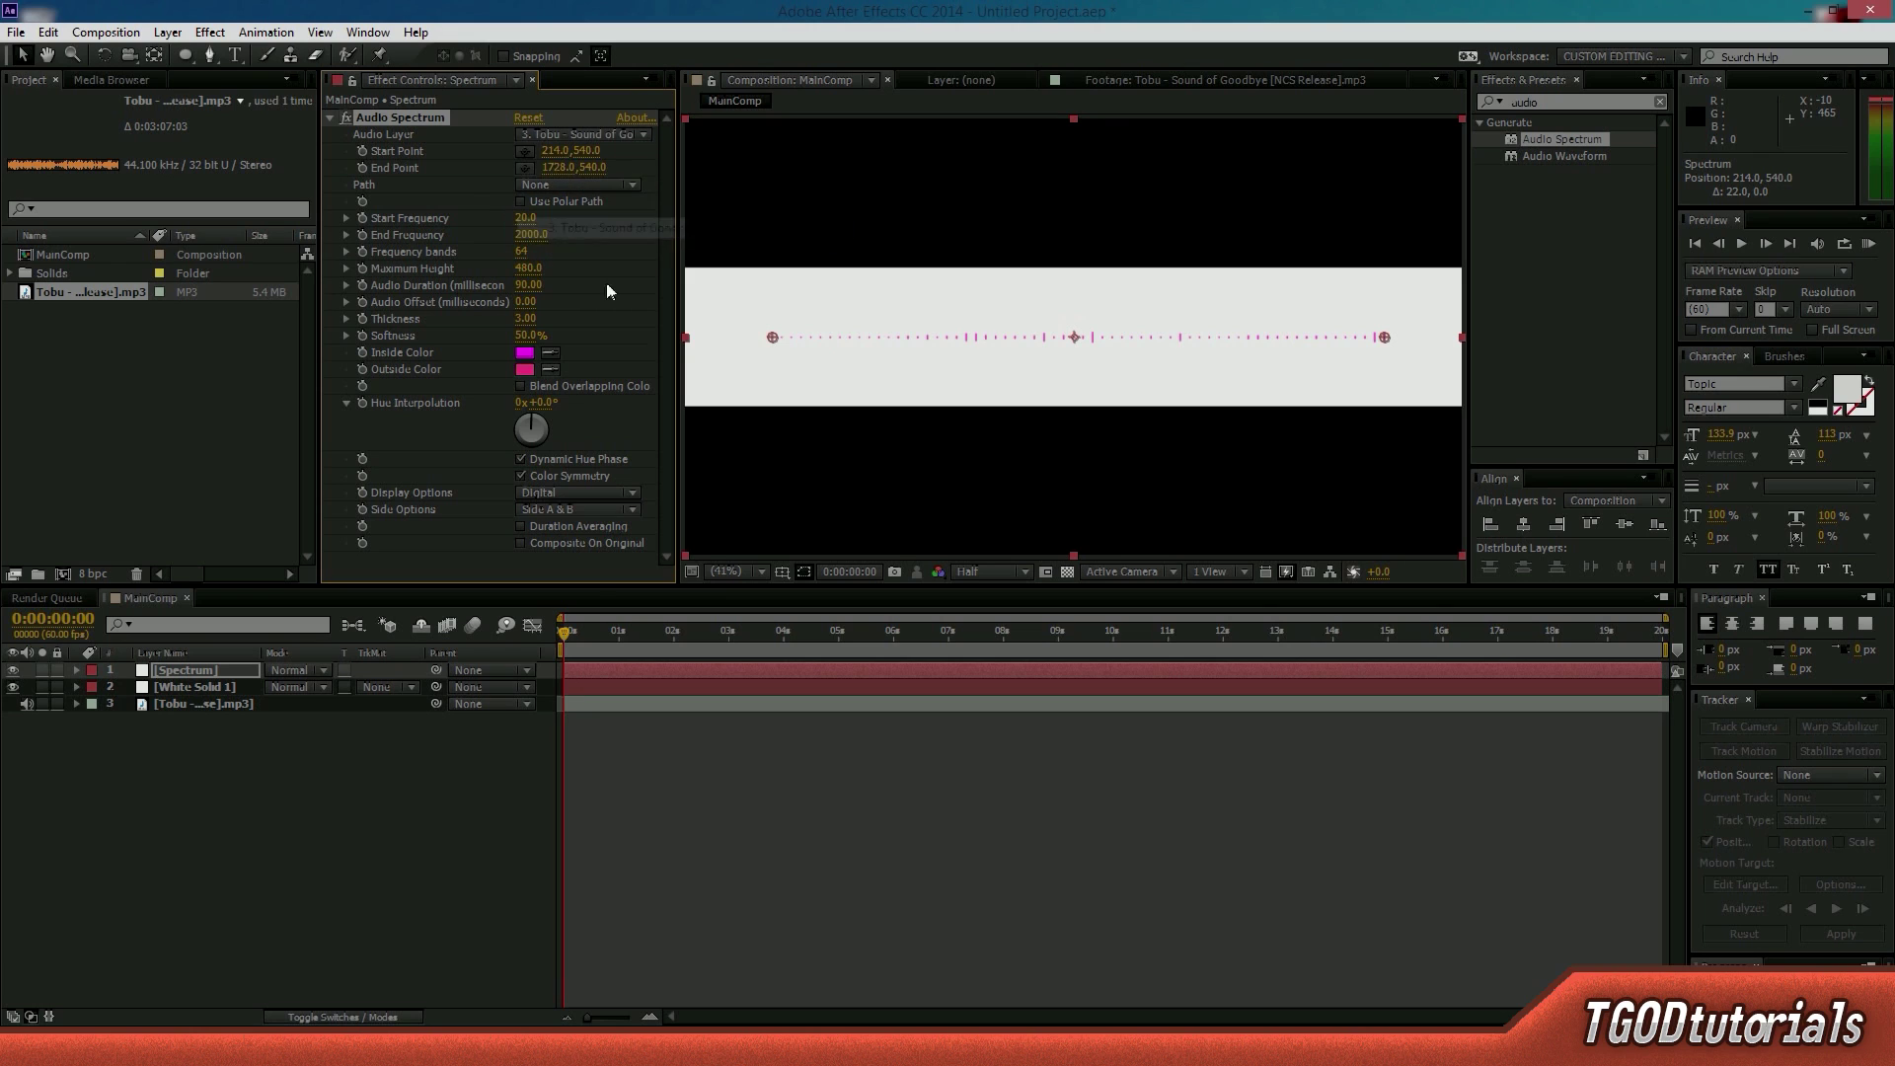
drag(559, 629, 736, 667)
drag(772, 337, 689, 274)
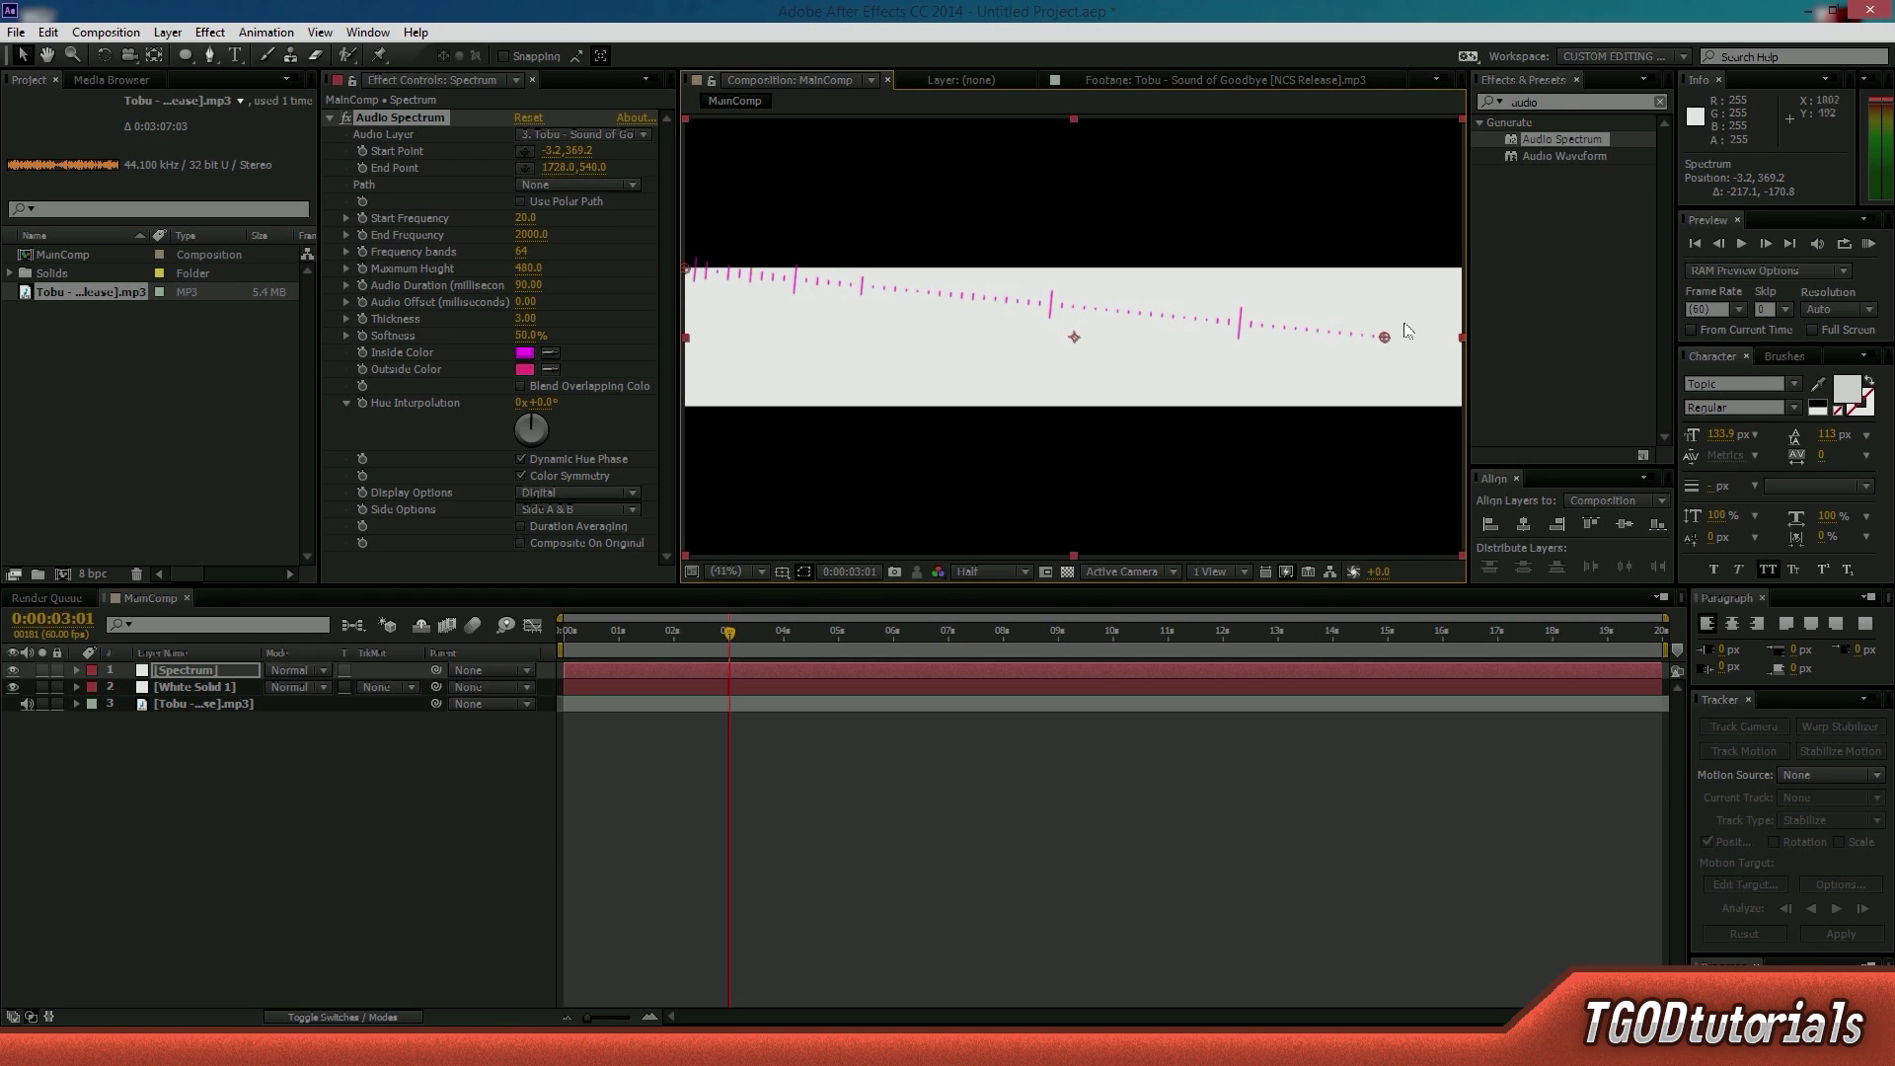
drag(1381, 339, 1463, 266)
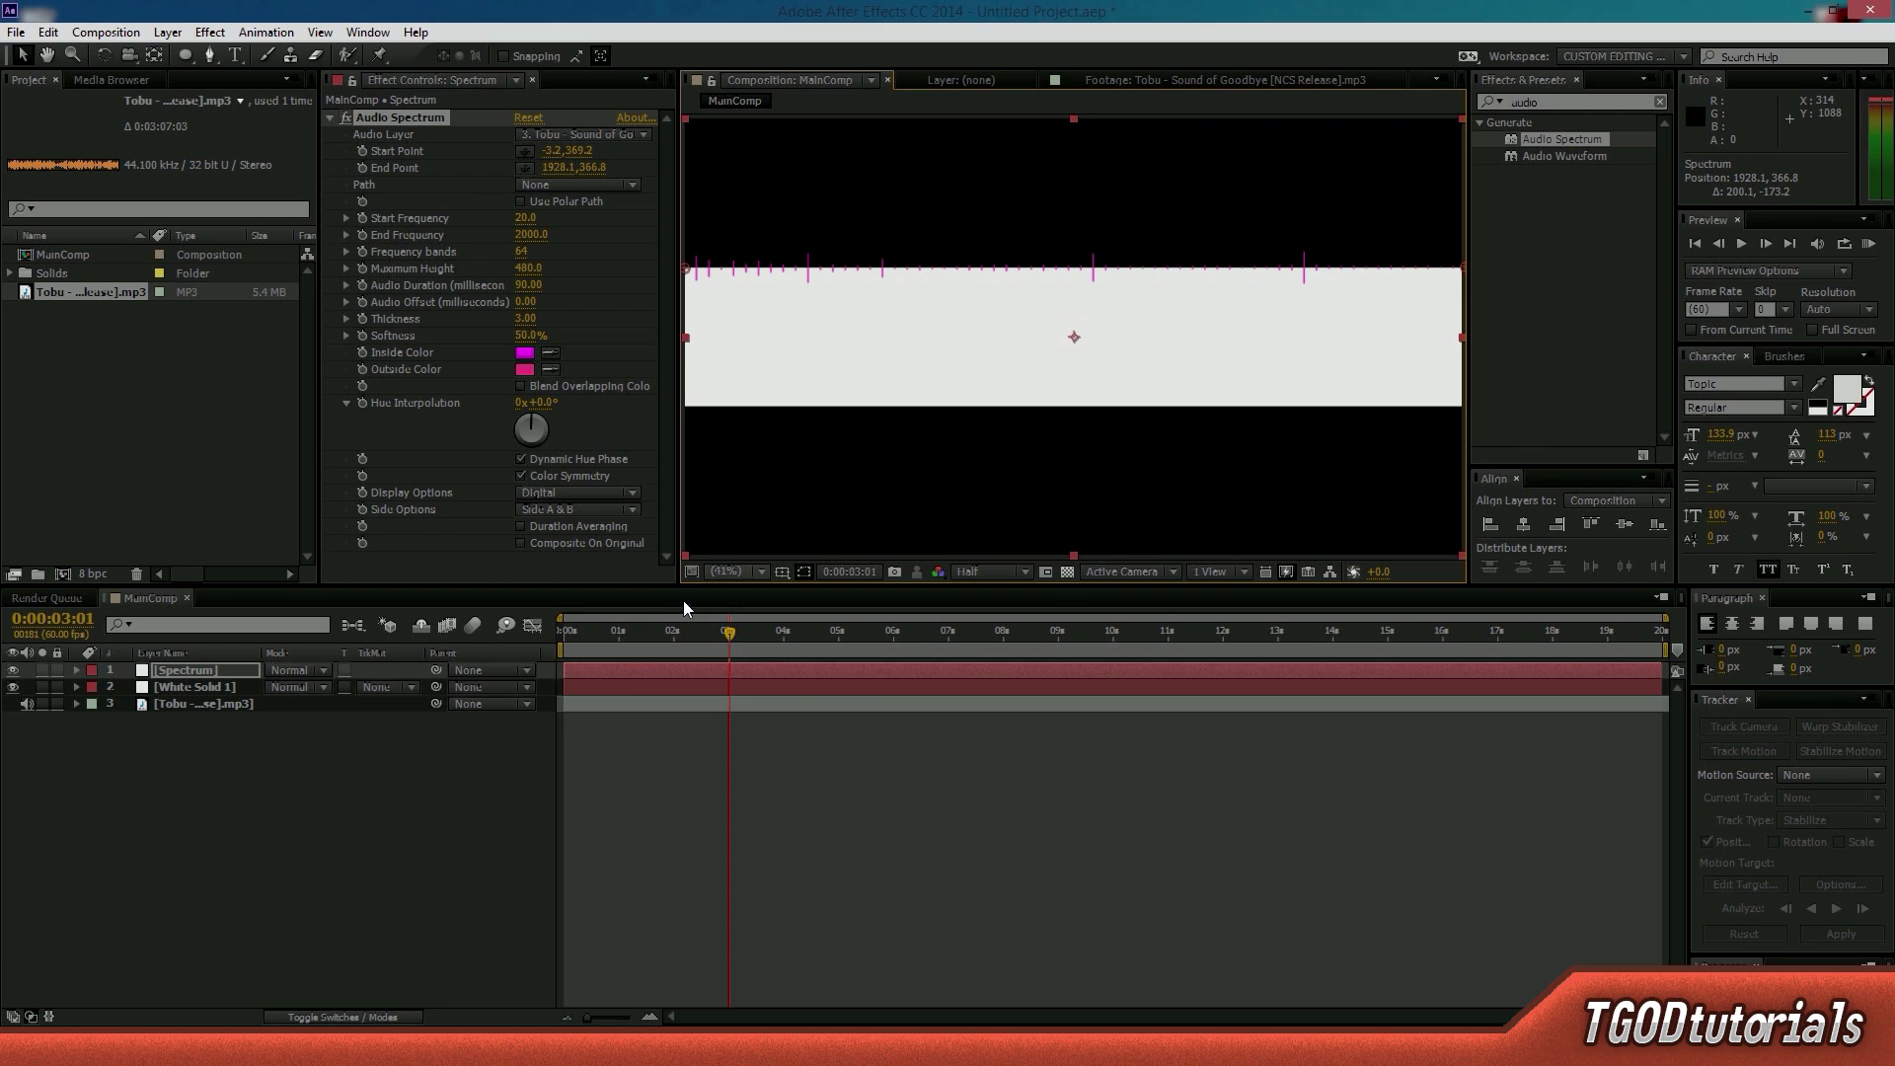
drag(730, 632, 659, 643)
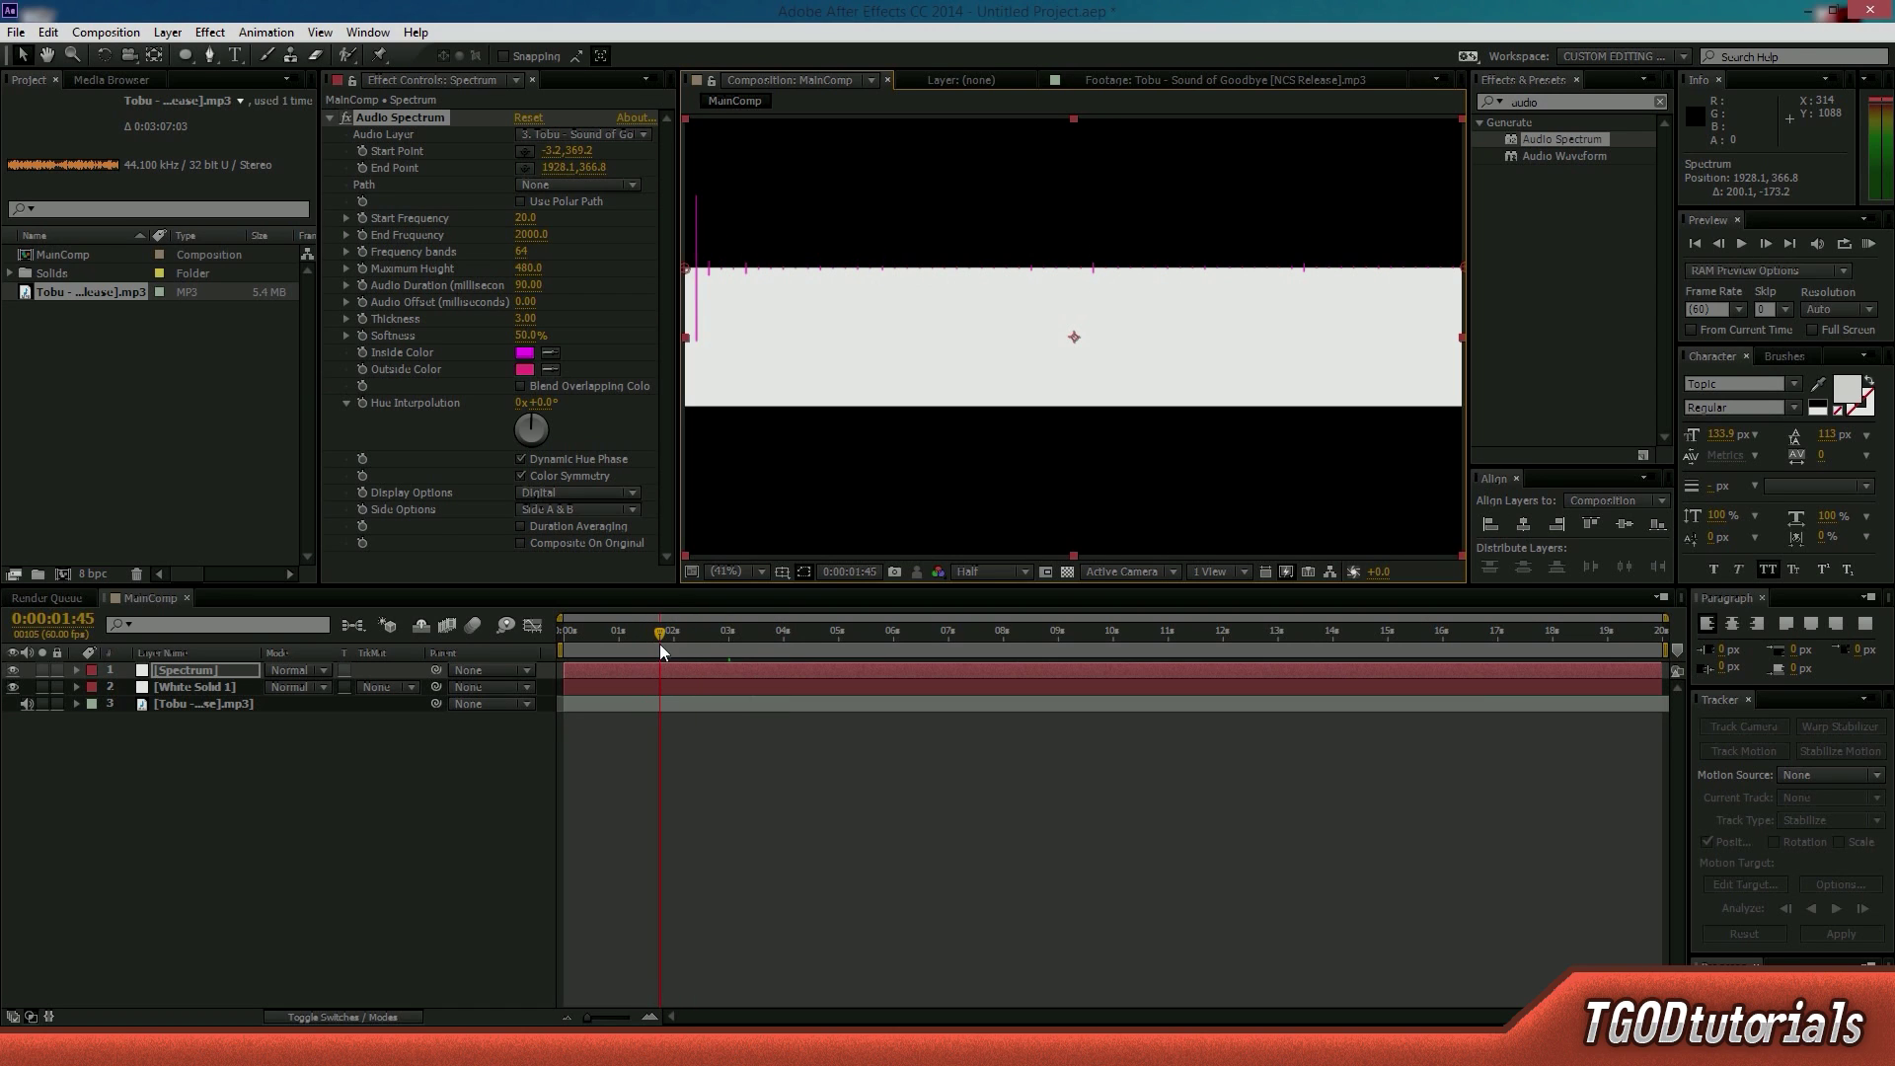
- Set Audio Spectrum Side Options to Side A and Frequency Bands to 2000
click(570, 515)
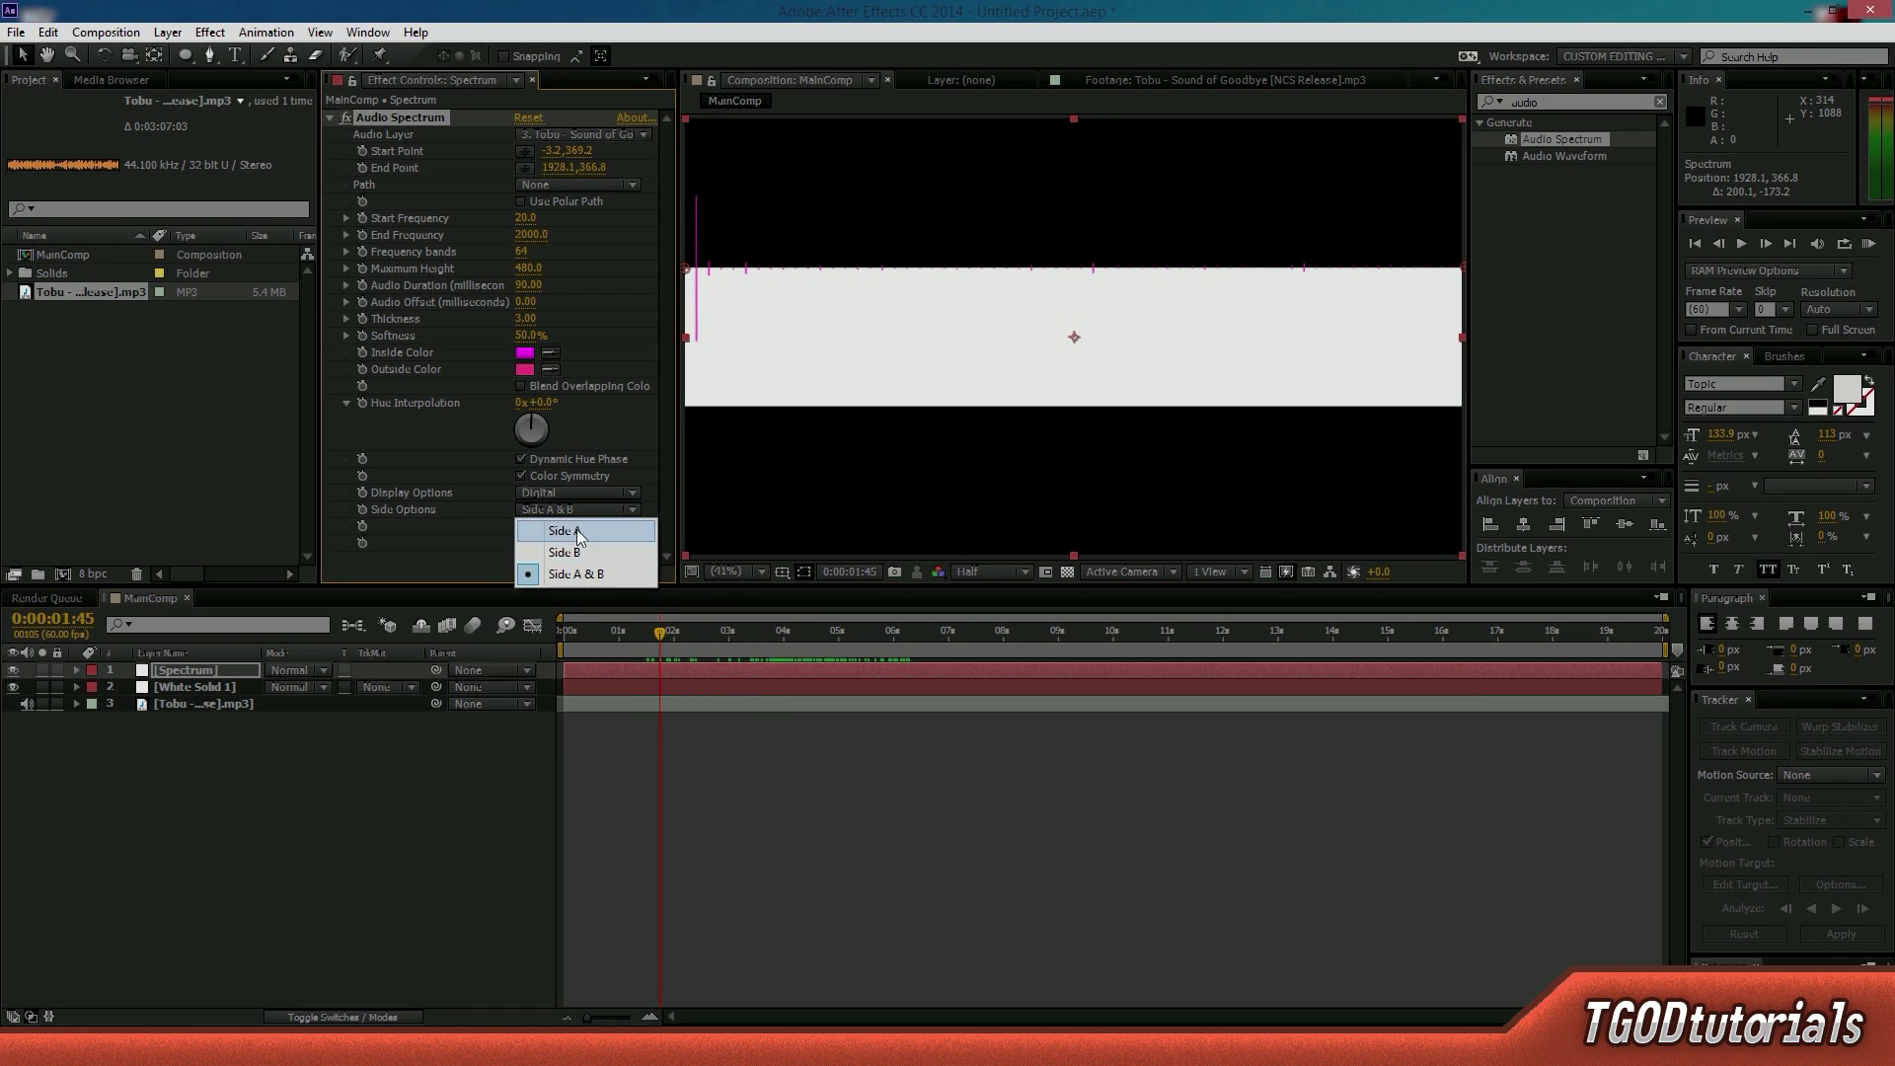
click(577, 532)
drag(681, 641, 758, 651)
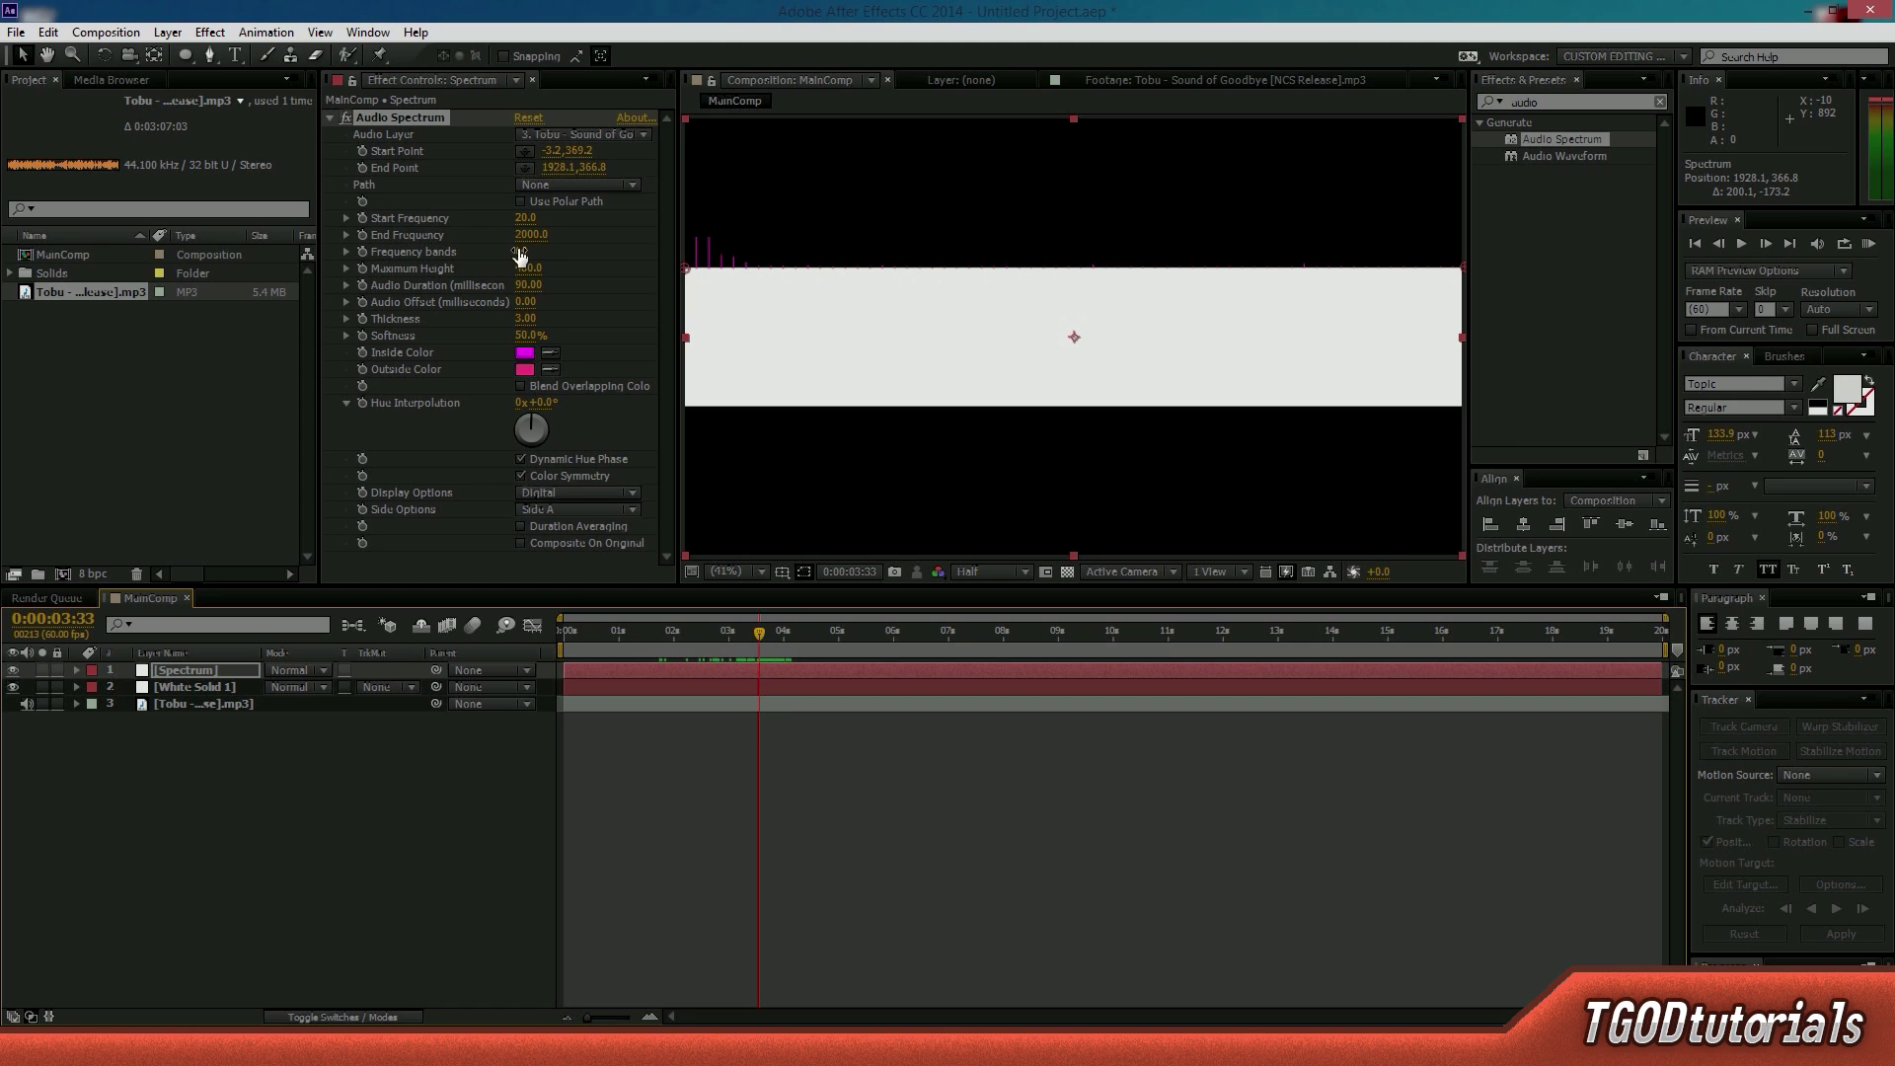
drag(521, 256, 1305, 295)
drag(1501, 286, 1505, 285)
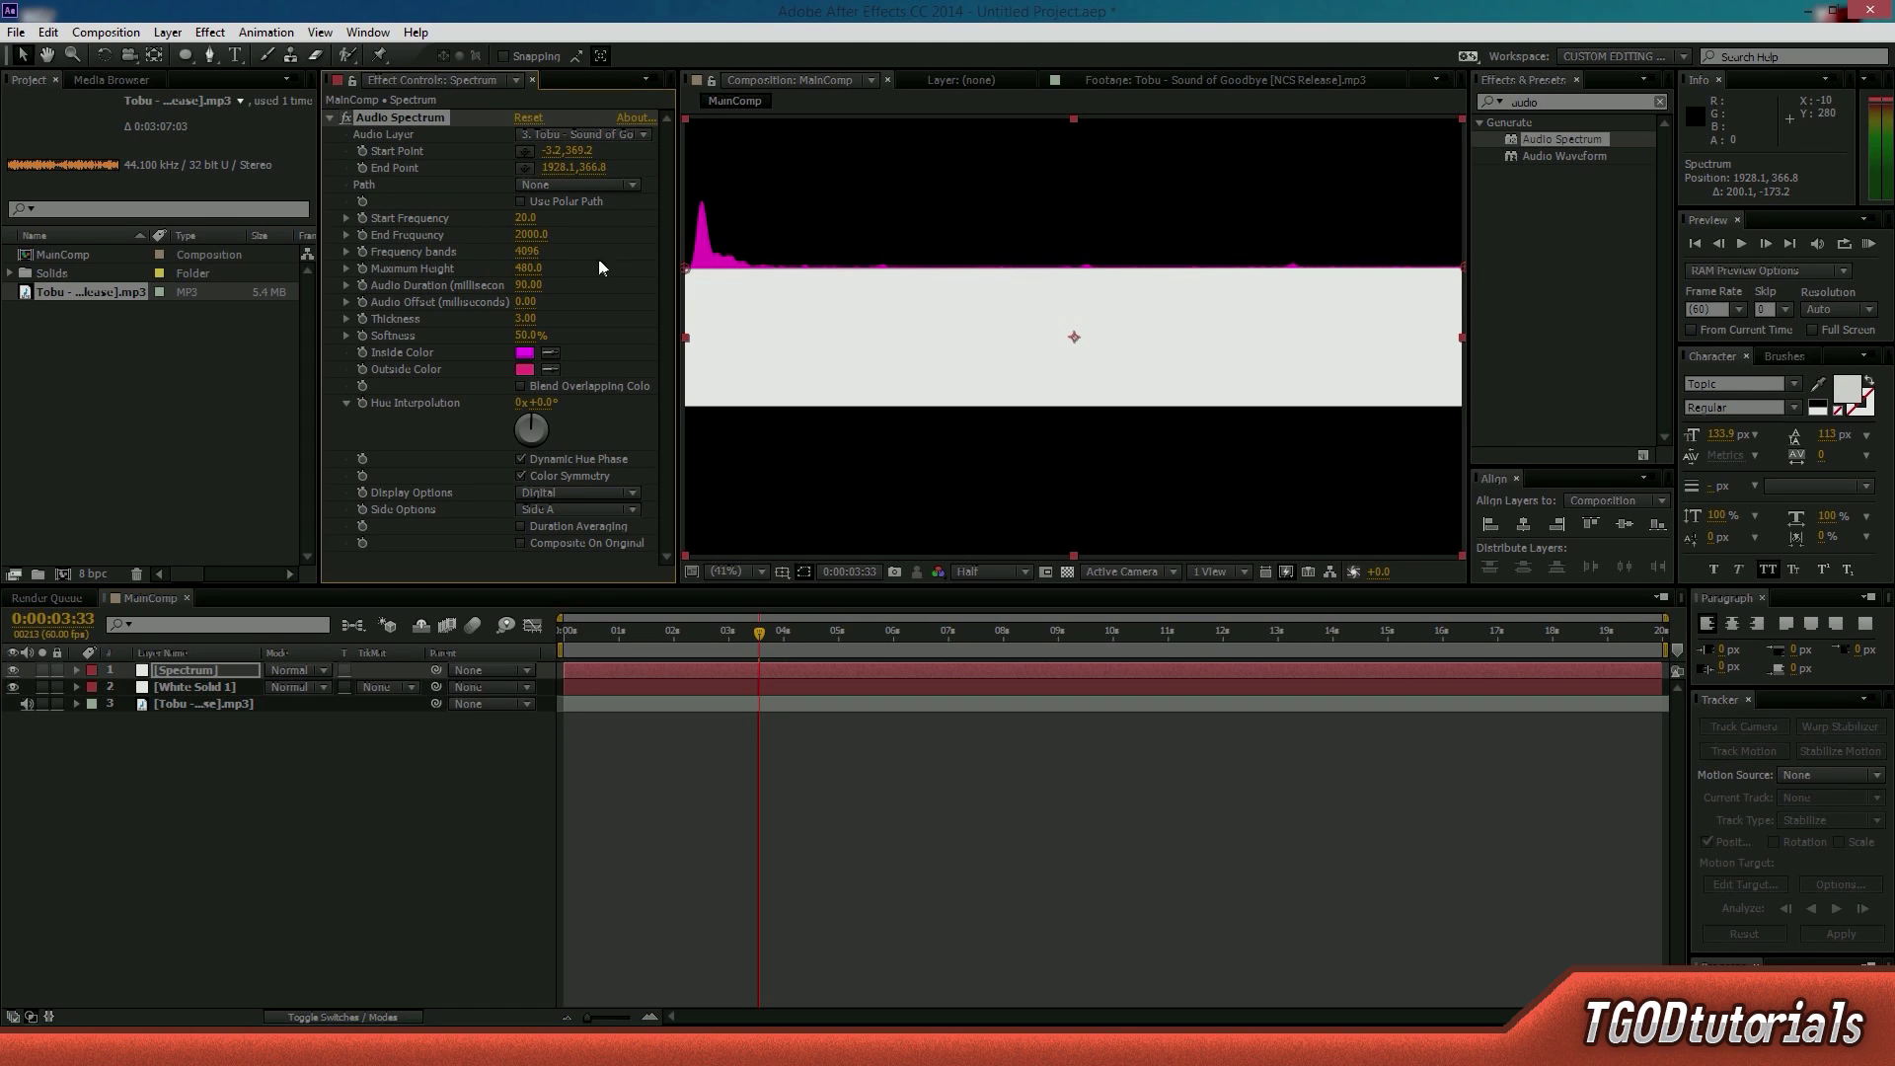
click(530, 253)
key(Return)
- Fine-tune the frequency bands and raise the spectrum line Thickness to about 6.4
scroll(773, 274, up, 3)
scroll(1344, 383, up, 2)
drag(1087, 320, 950, 384)
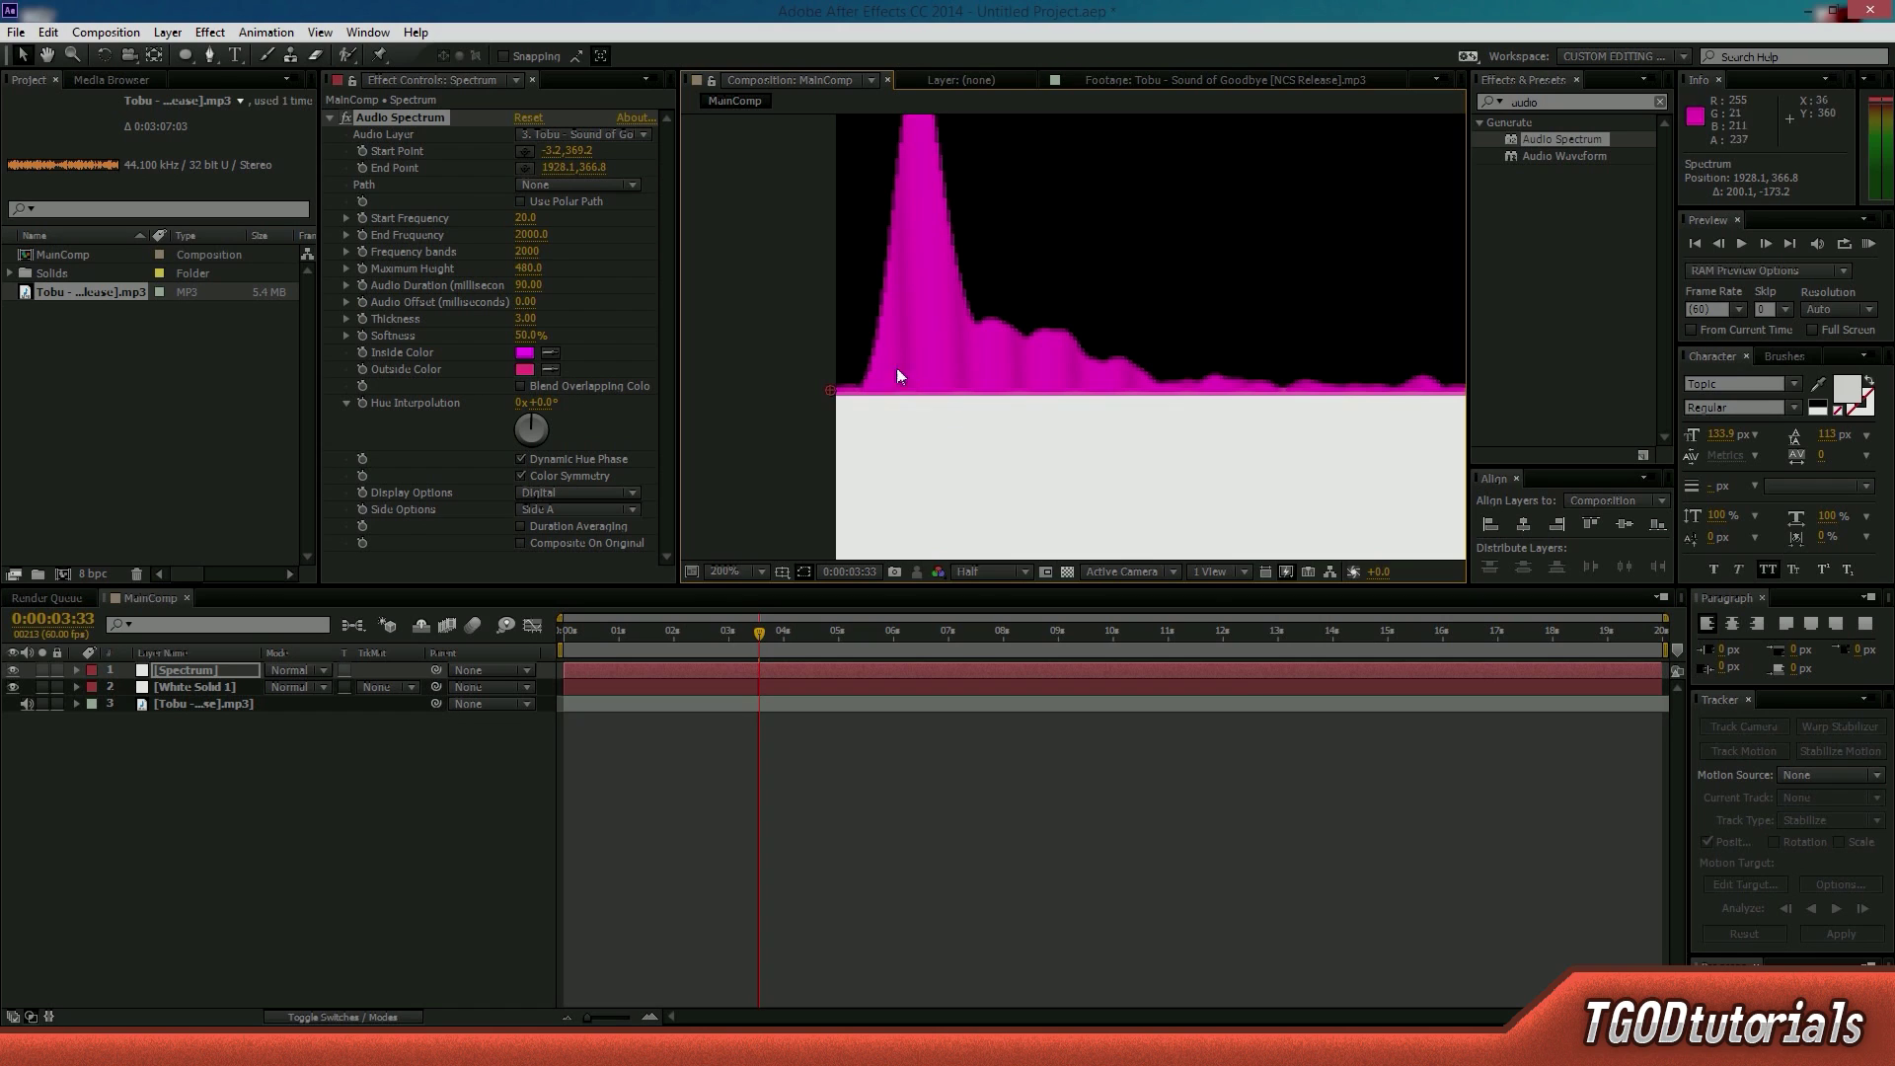
drag(525, 247, 807, 265)
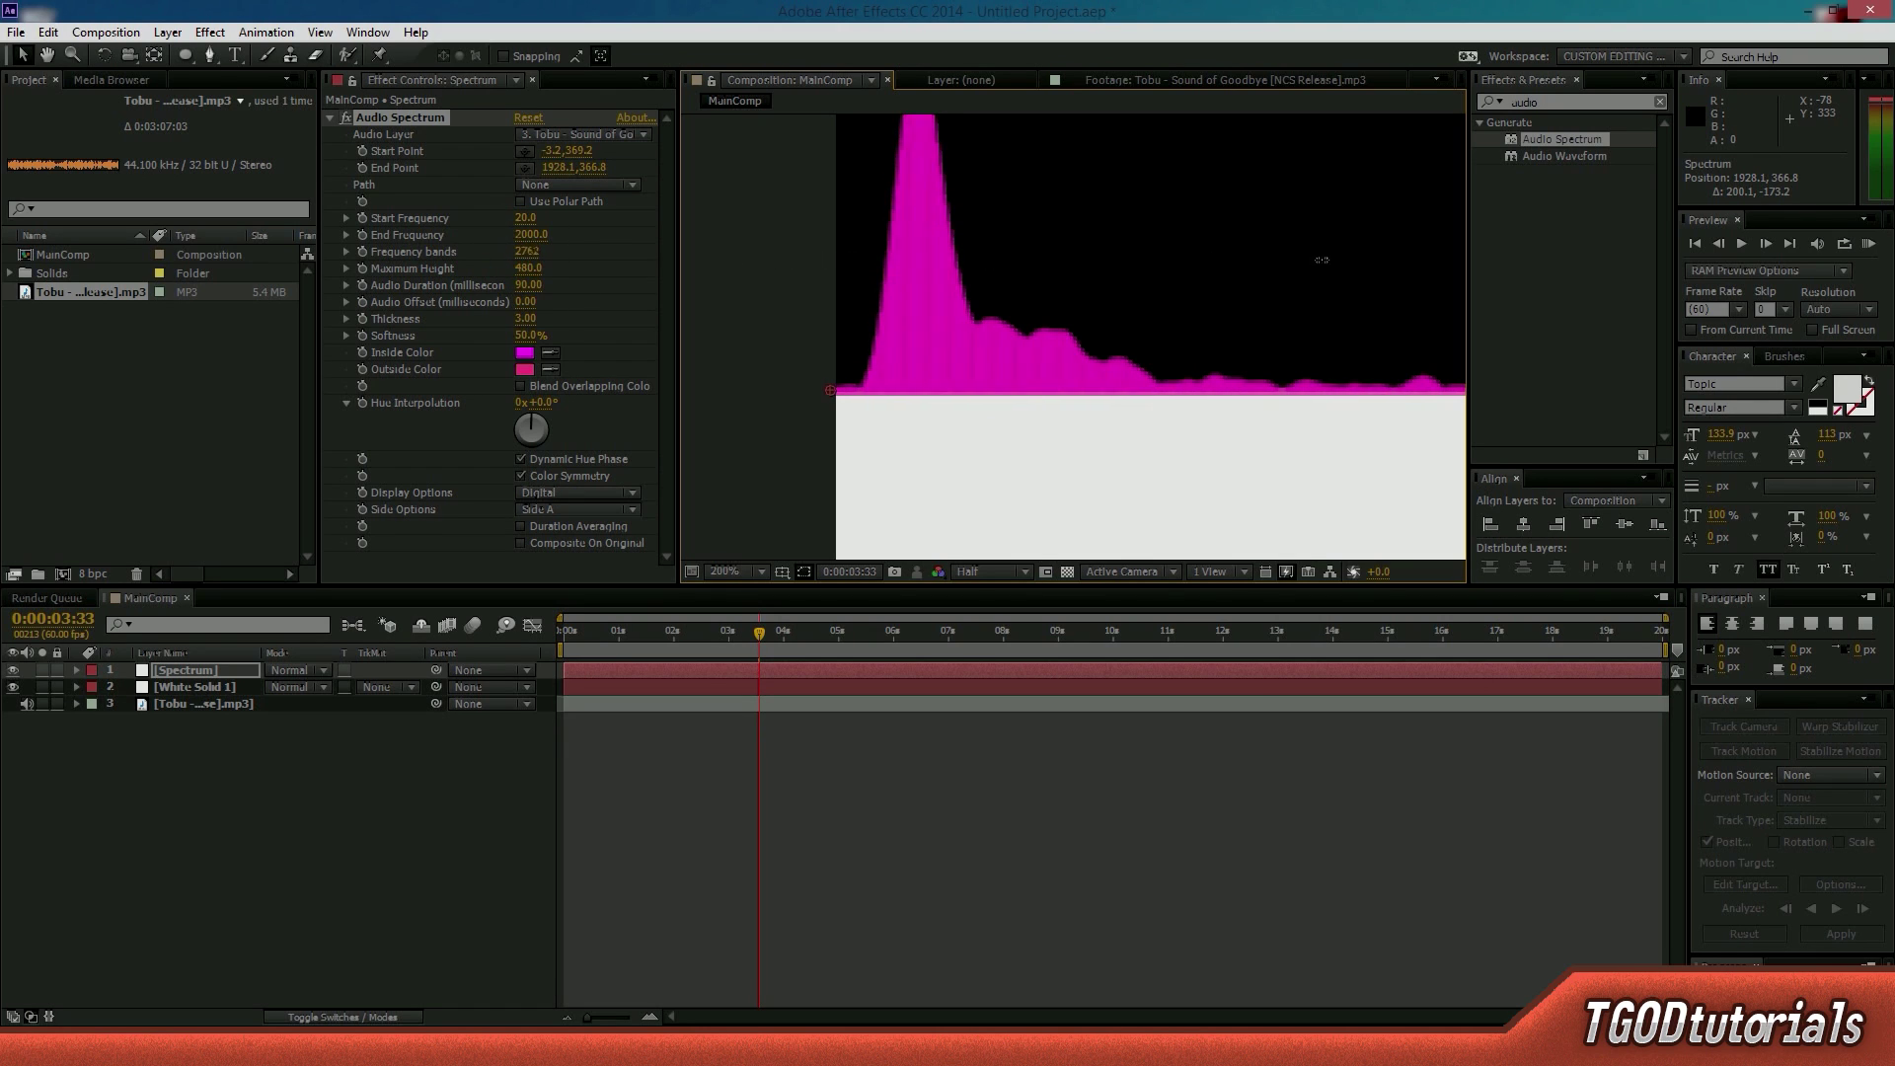
drag(1105, 224, 760, 308)
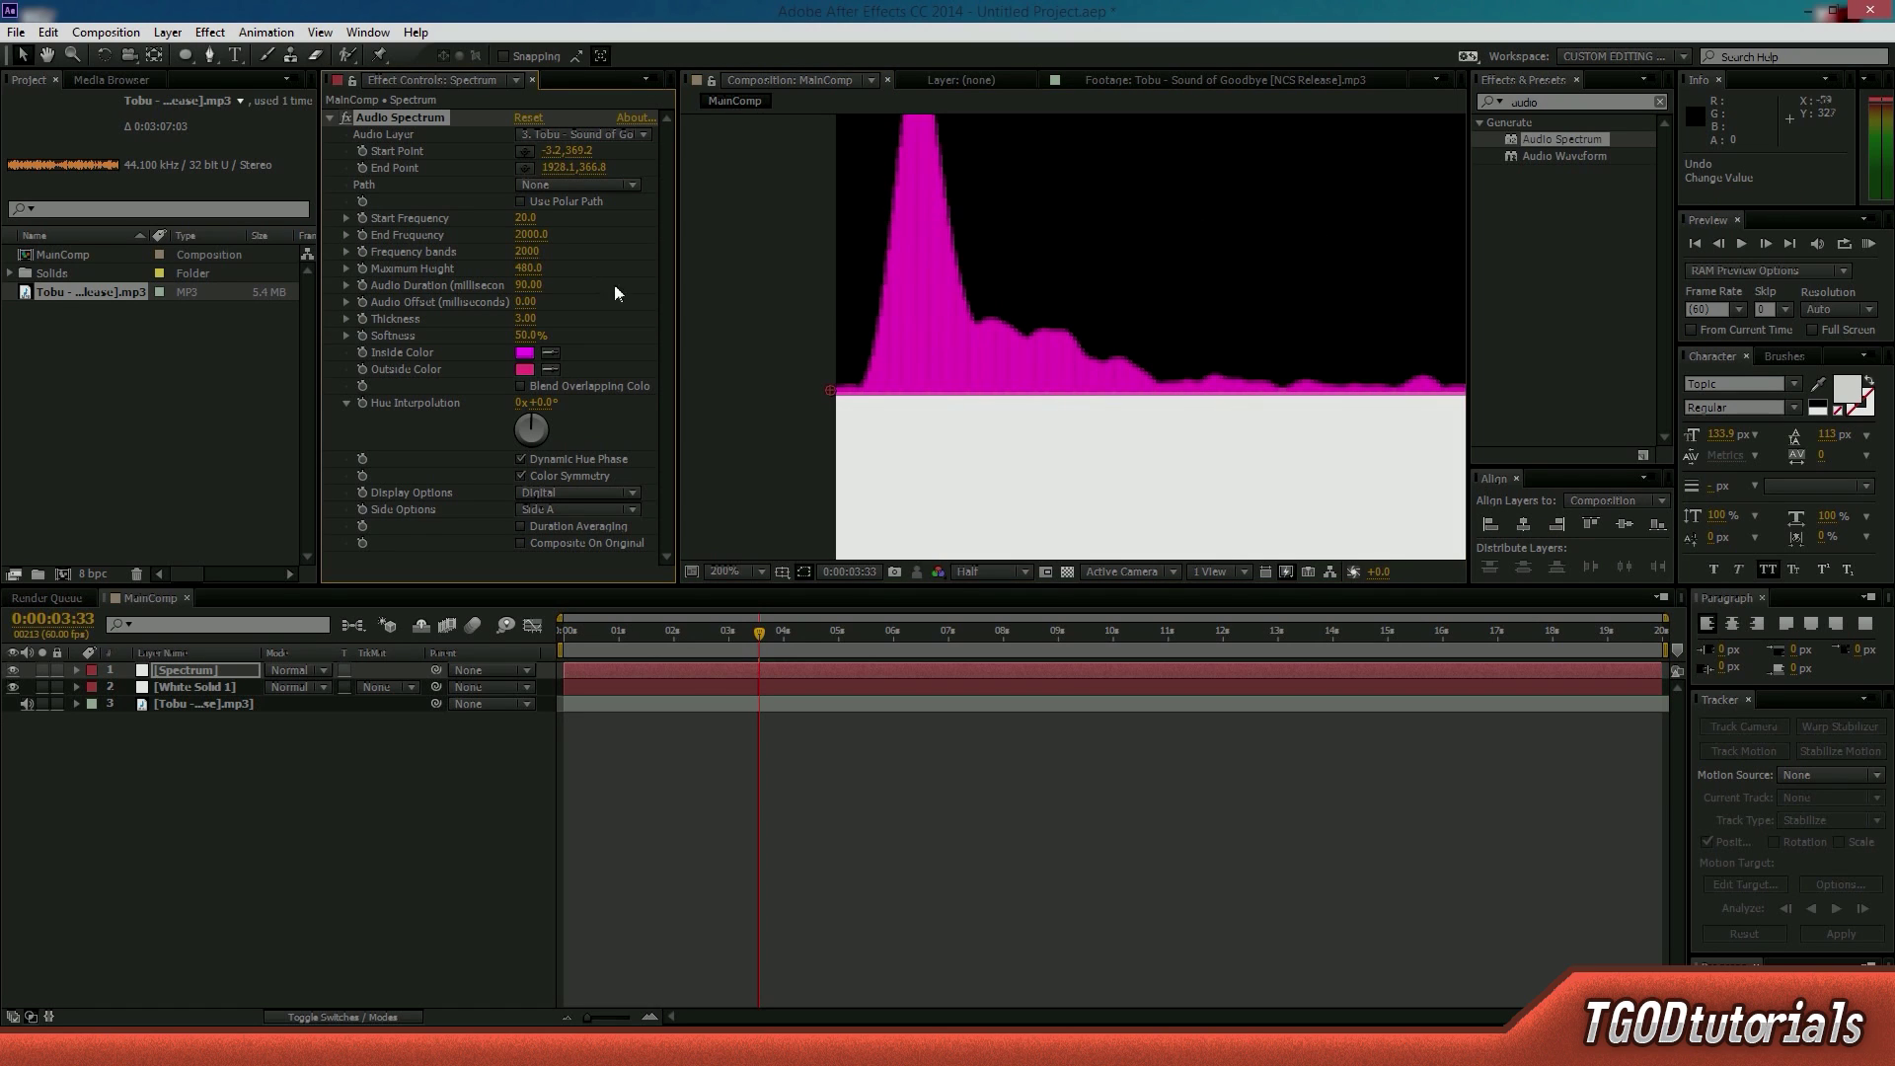
drag(526, 329, 550, 323)
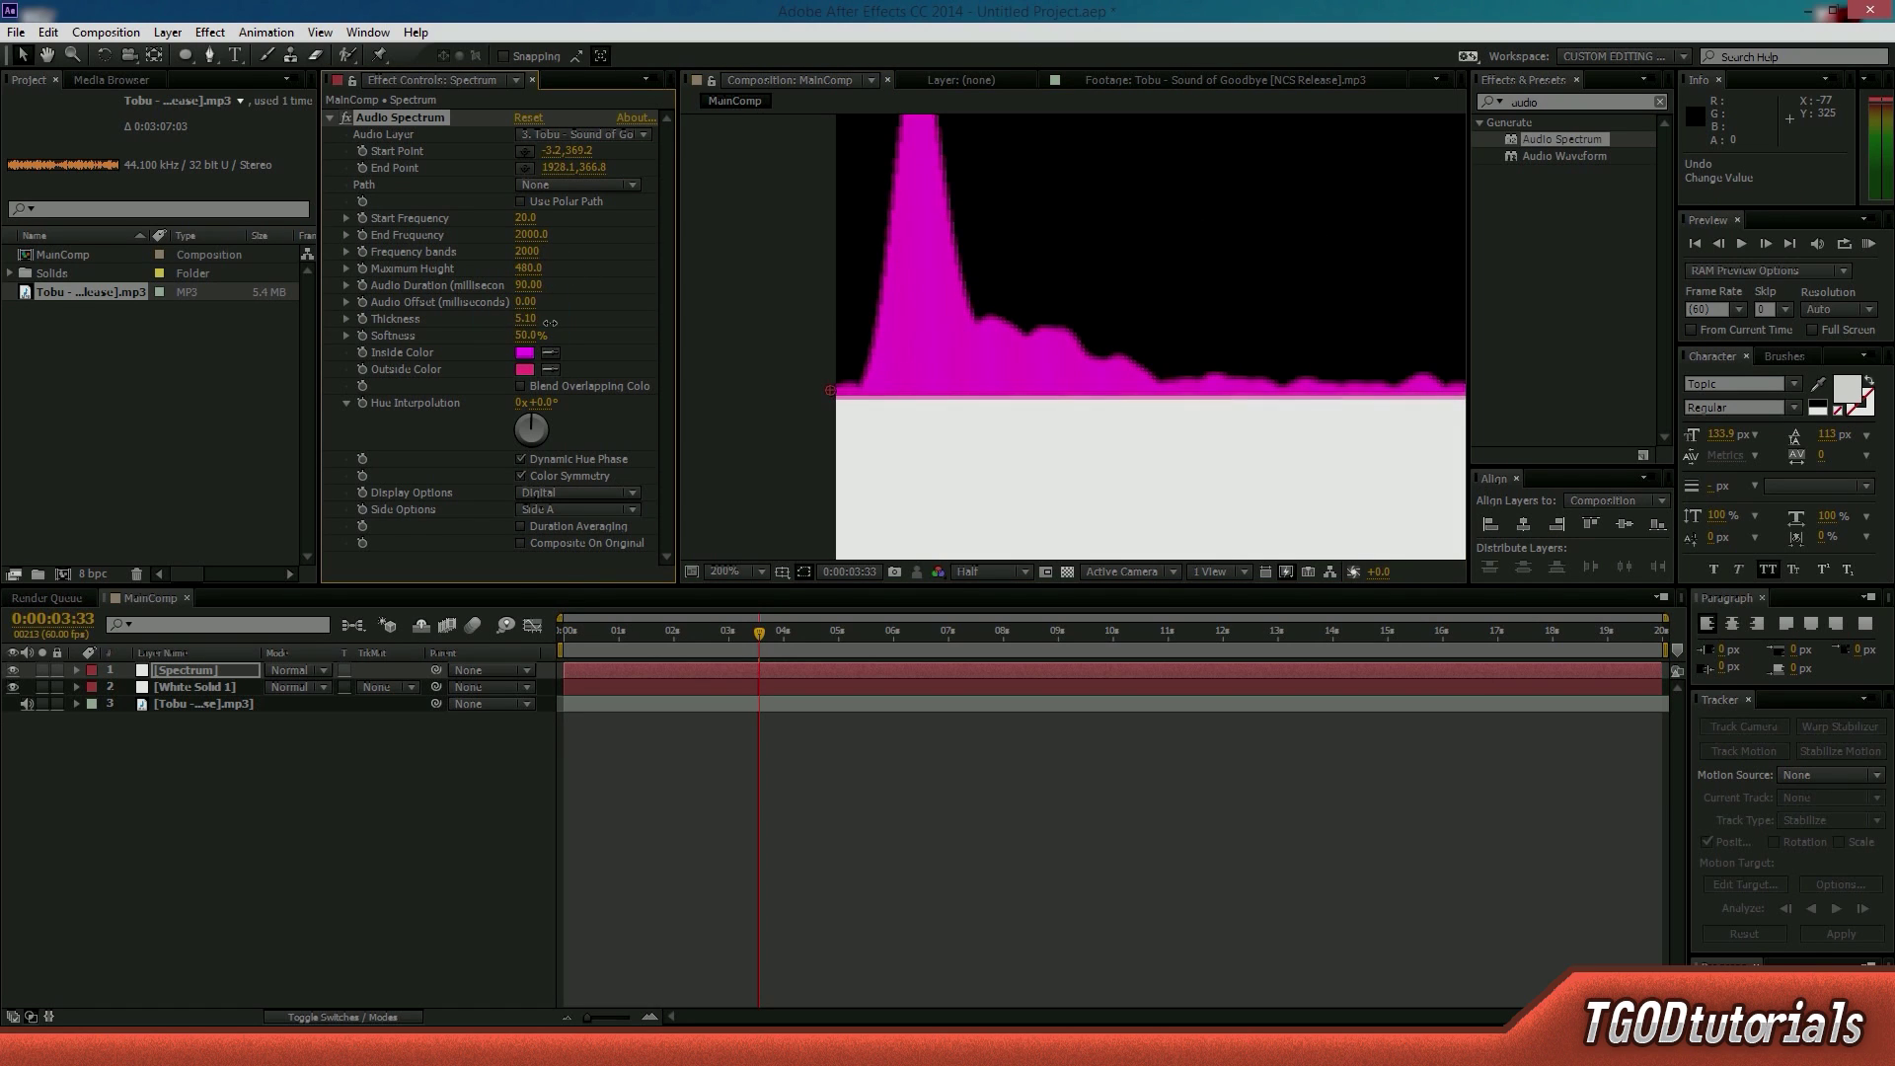
drag(547, 323, 564, 323)
- Fit the composition in view and lower the Audio Spectrum end frequency to 400
scroll(1072, 314, down, 4)
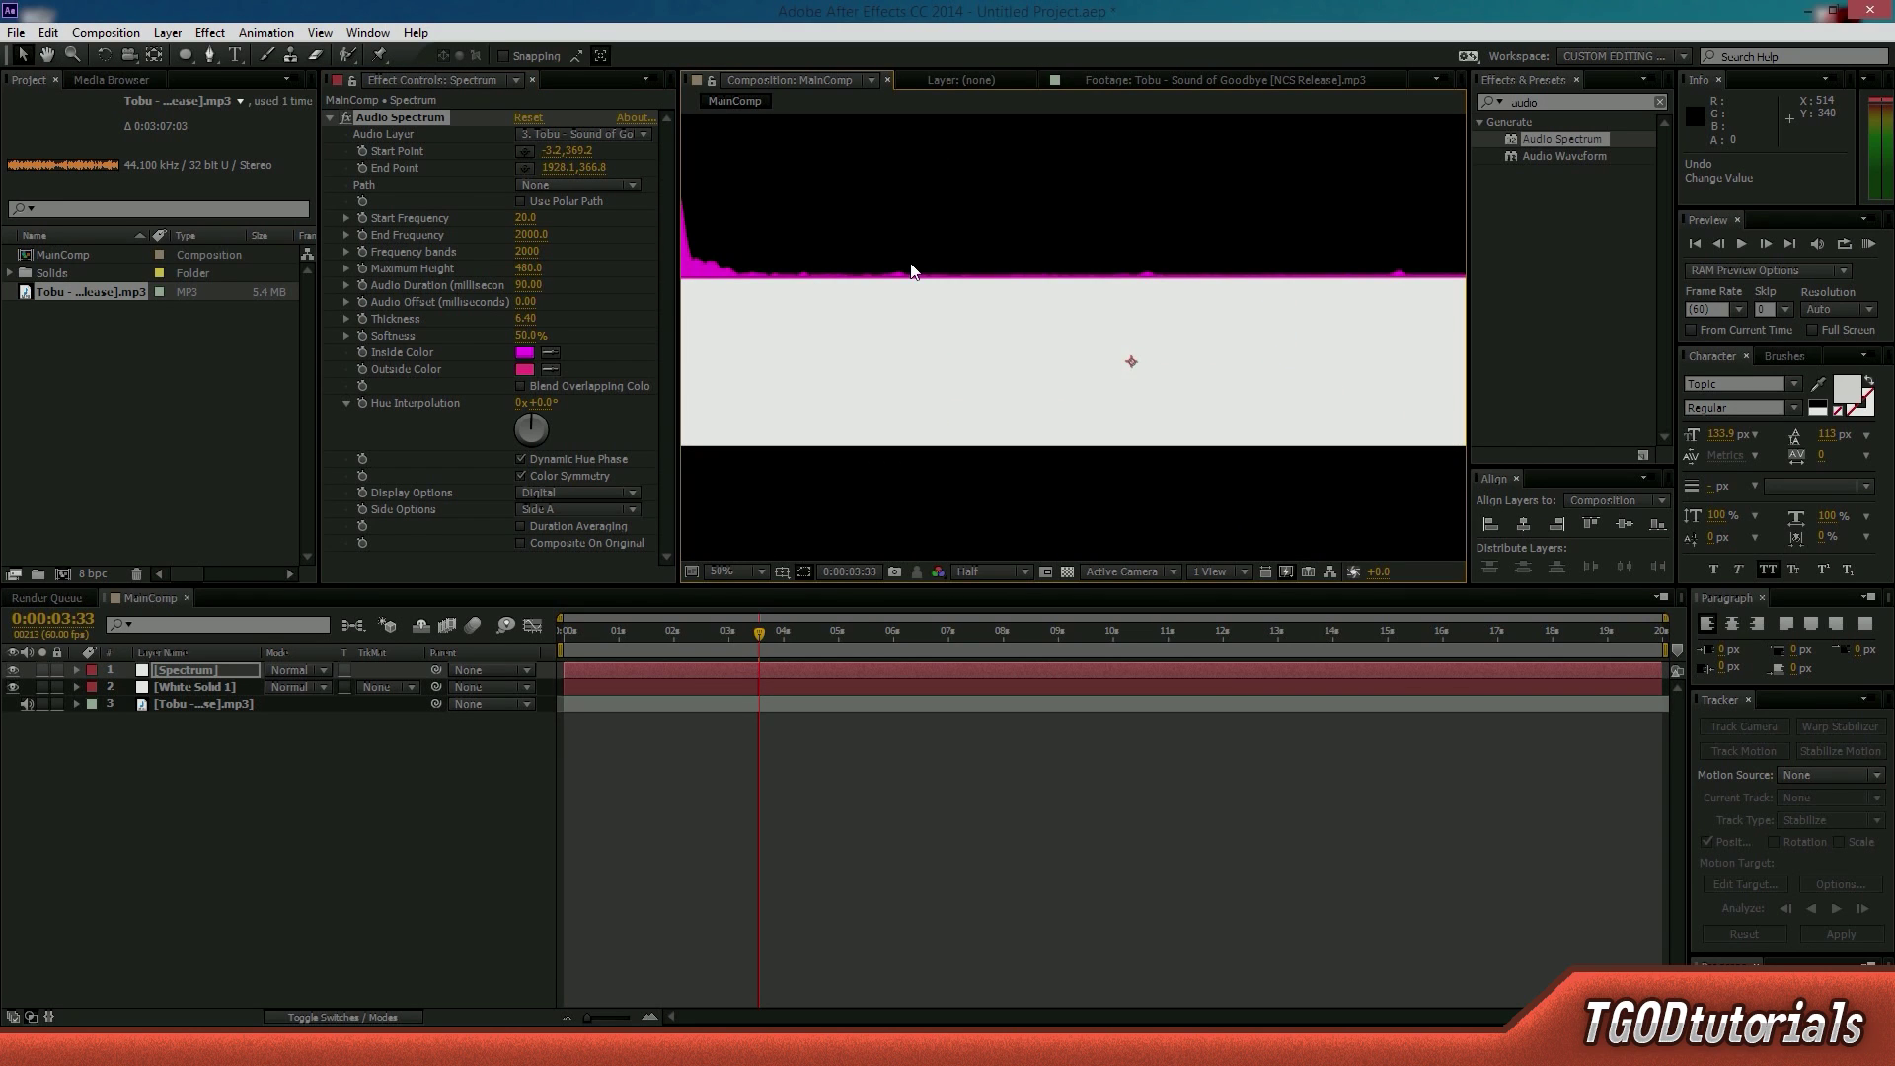
key(shift+slash)
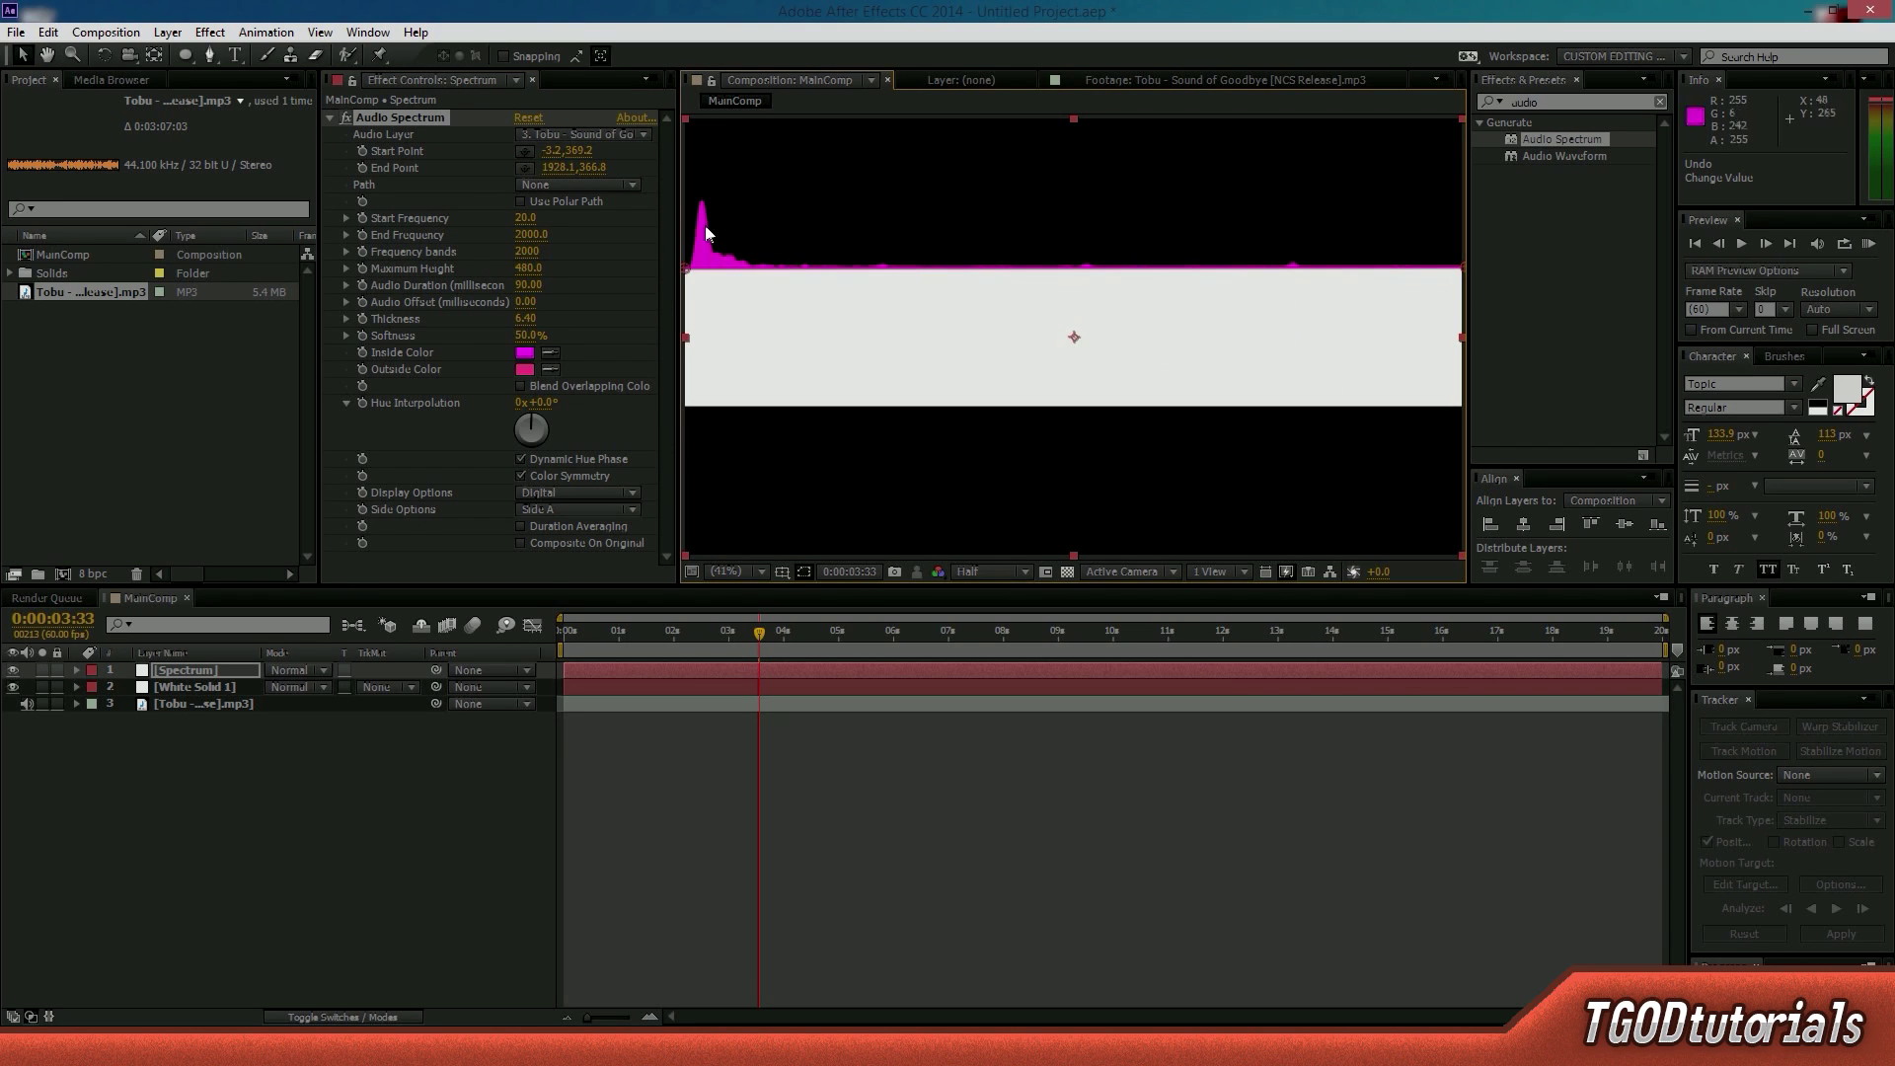
drag(762, 632, 769, 718)
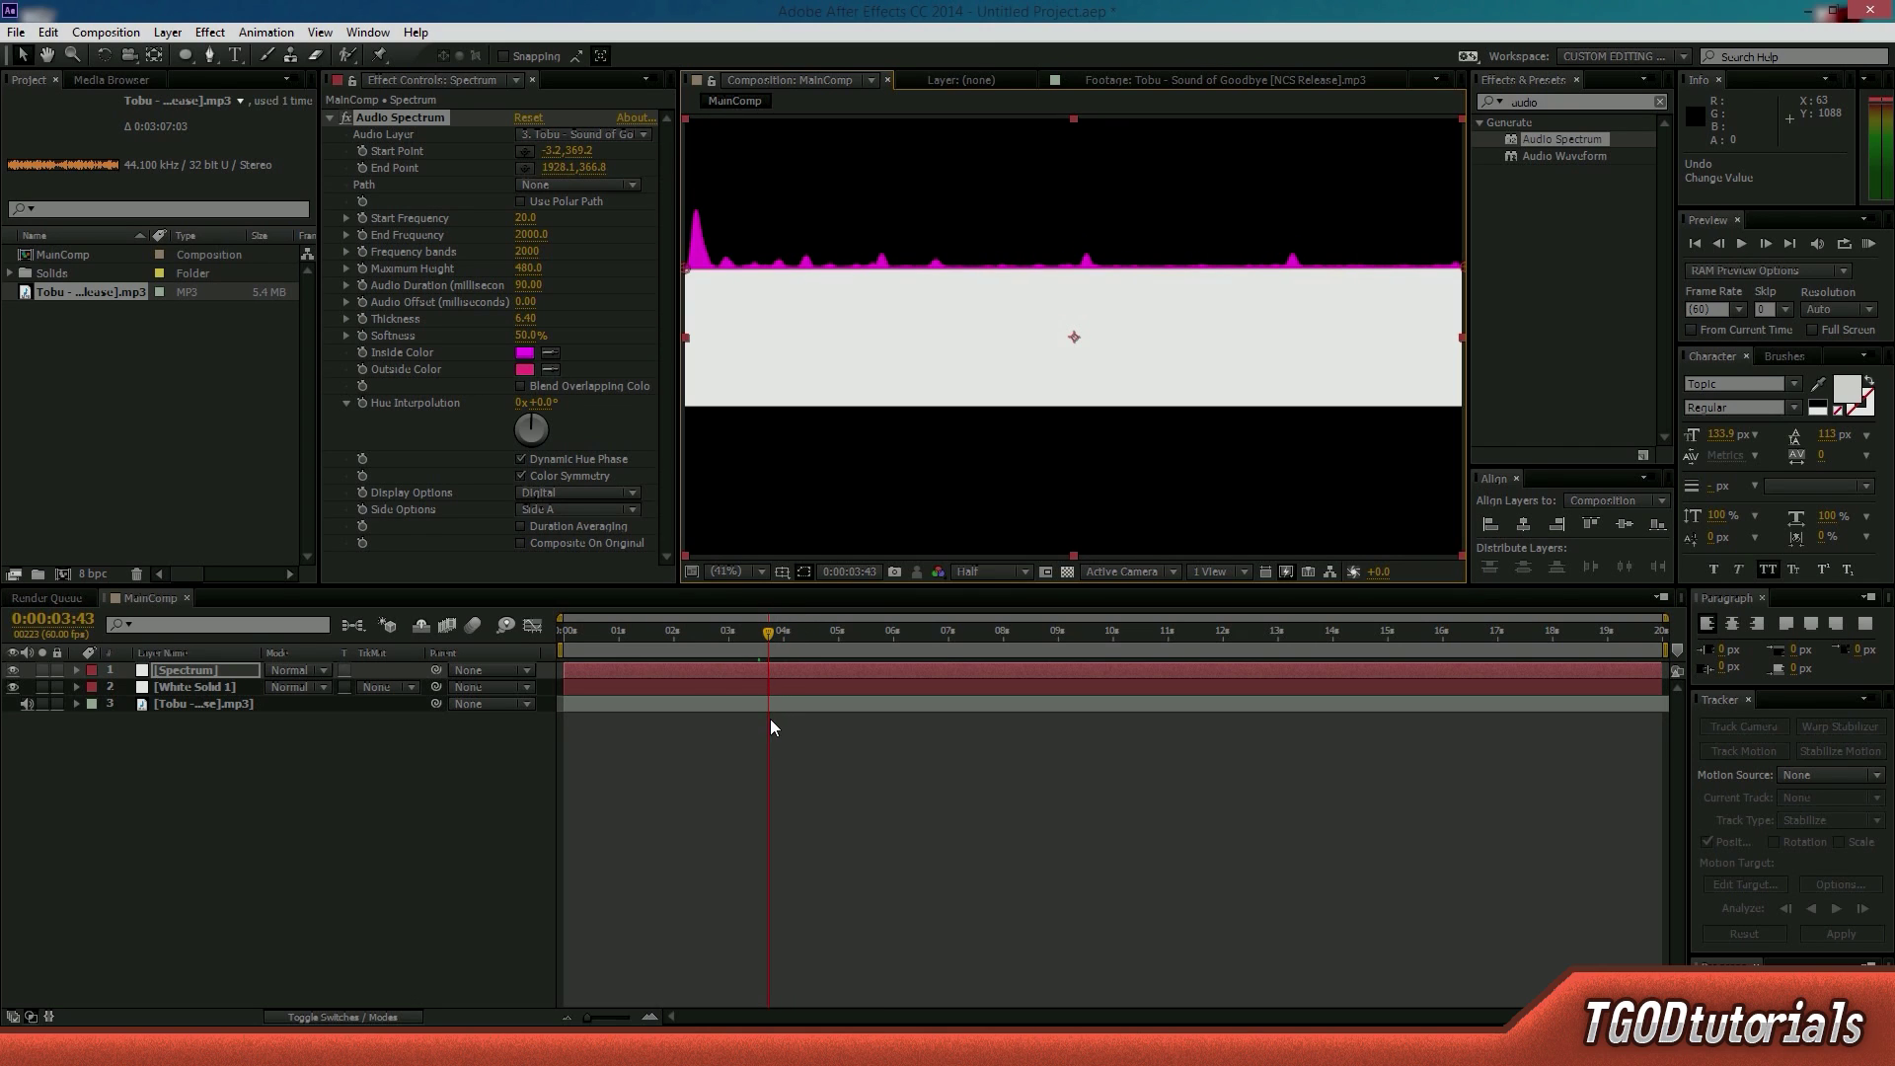
drag(523, 221, 538, 257)
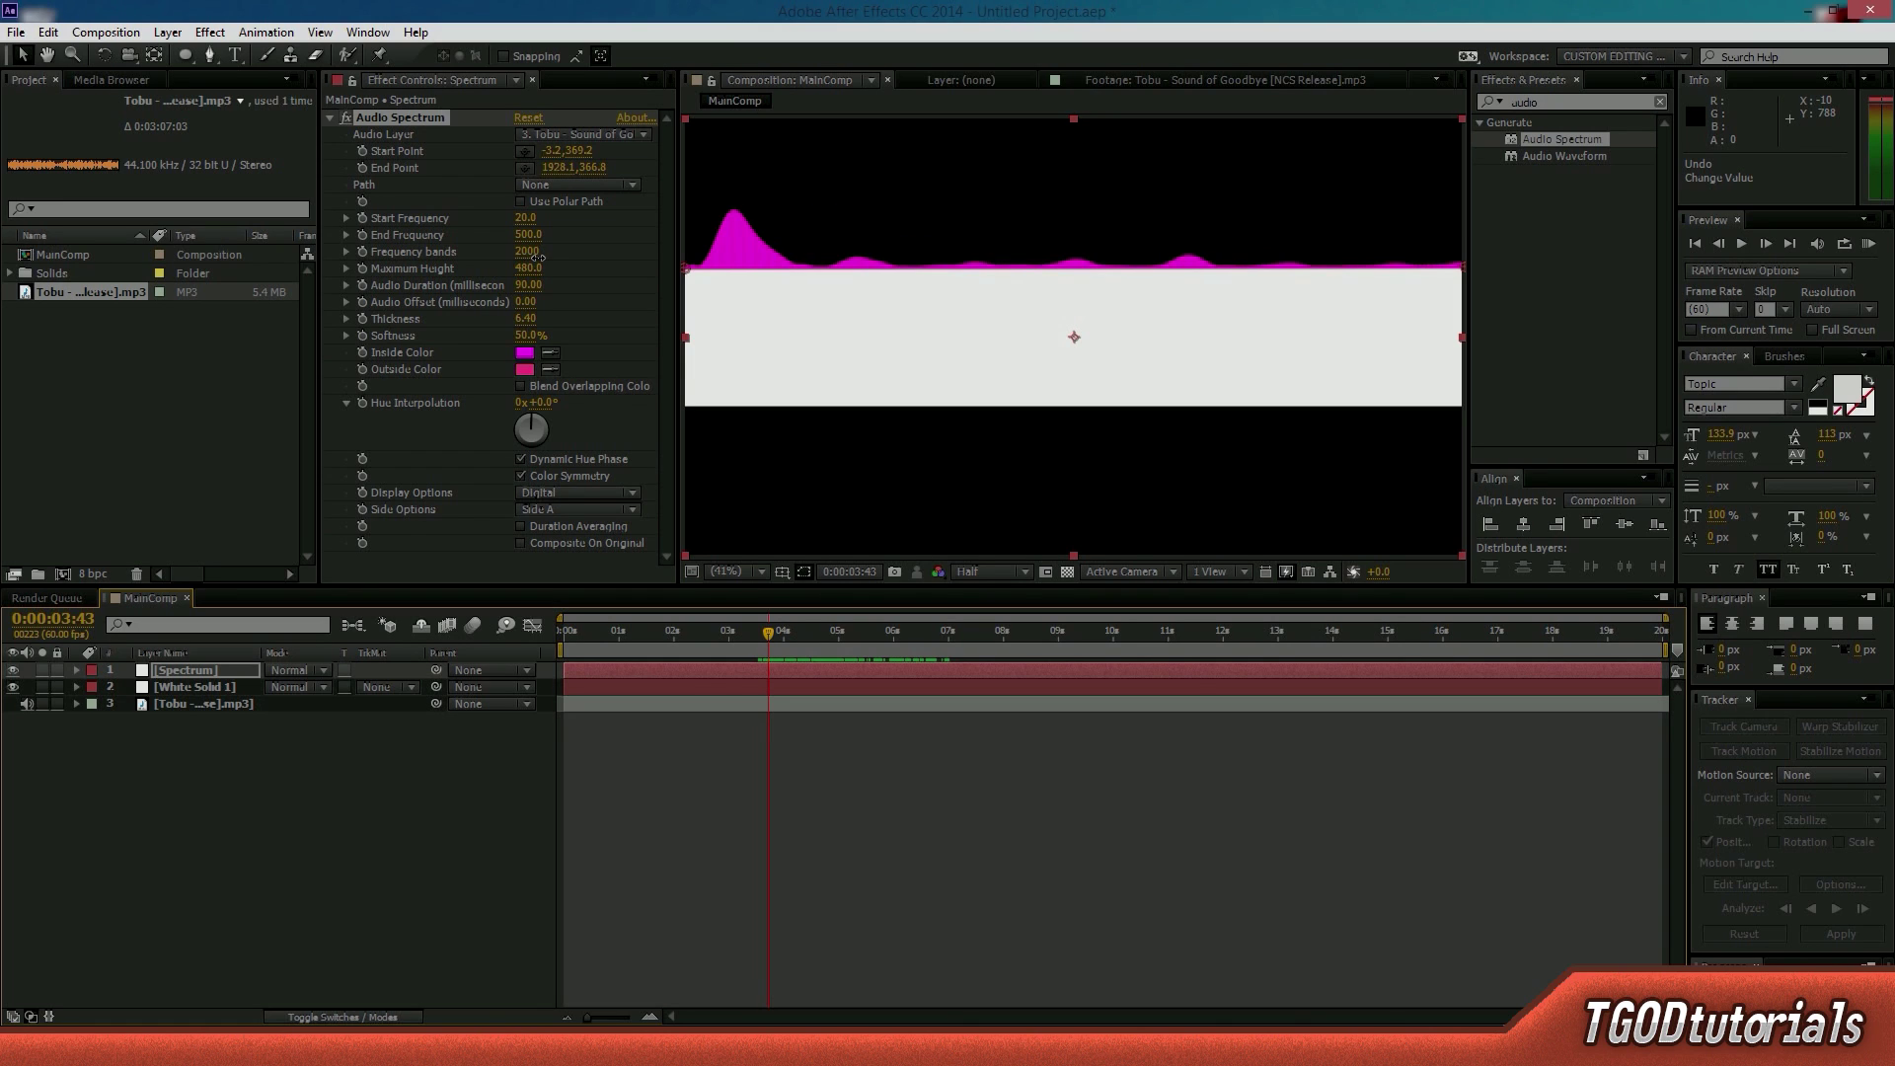
click(756, 634)
drag(739, 632, 1419, 689)
- RAM-preview the spectrum from the start, then scrub to about 0:00:01:39 to view the waves
key(Home)
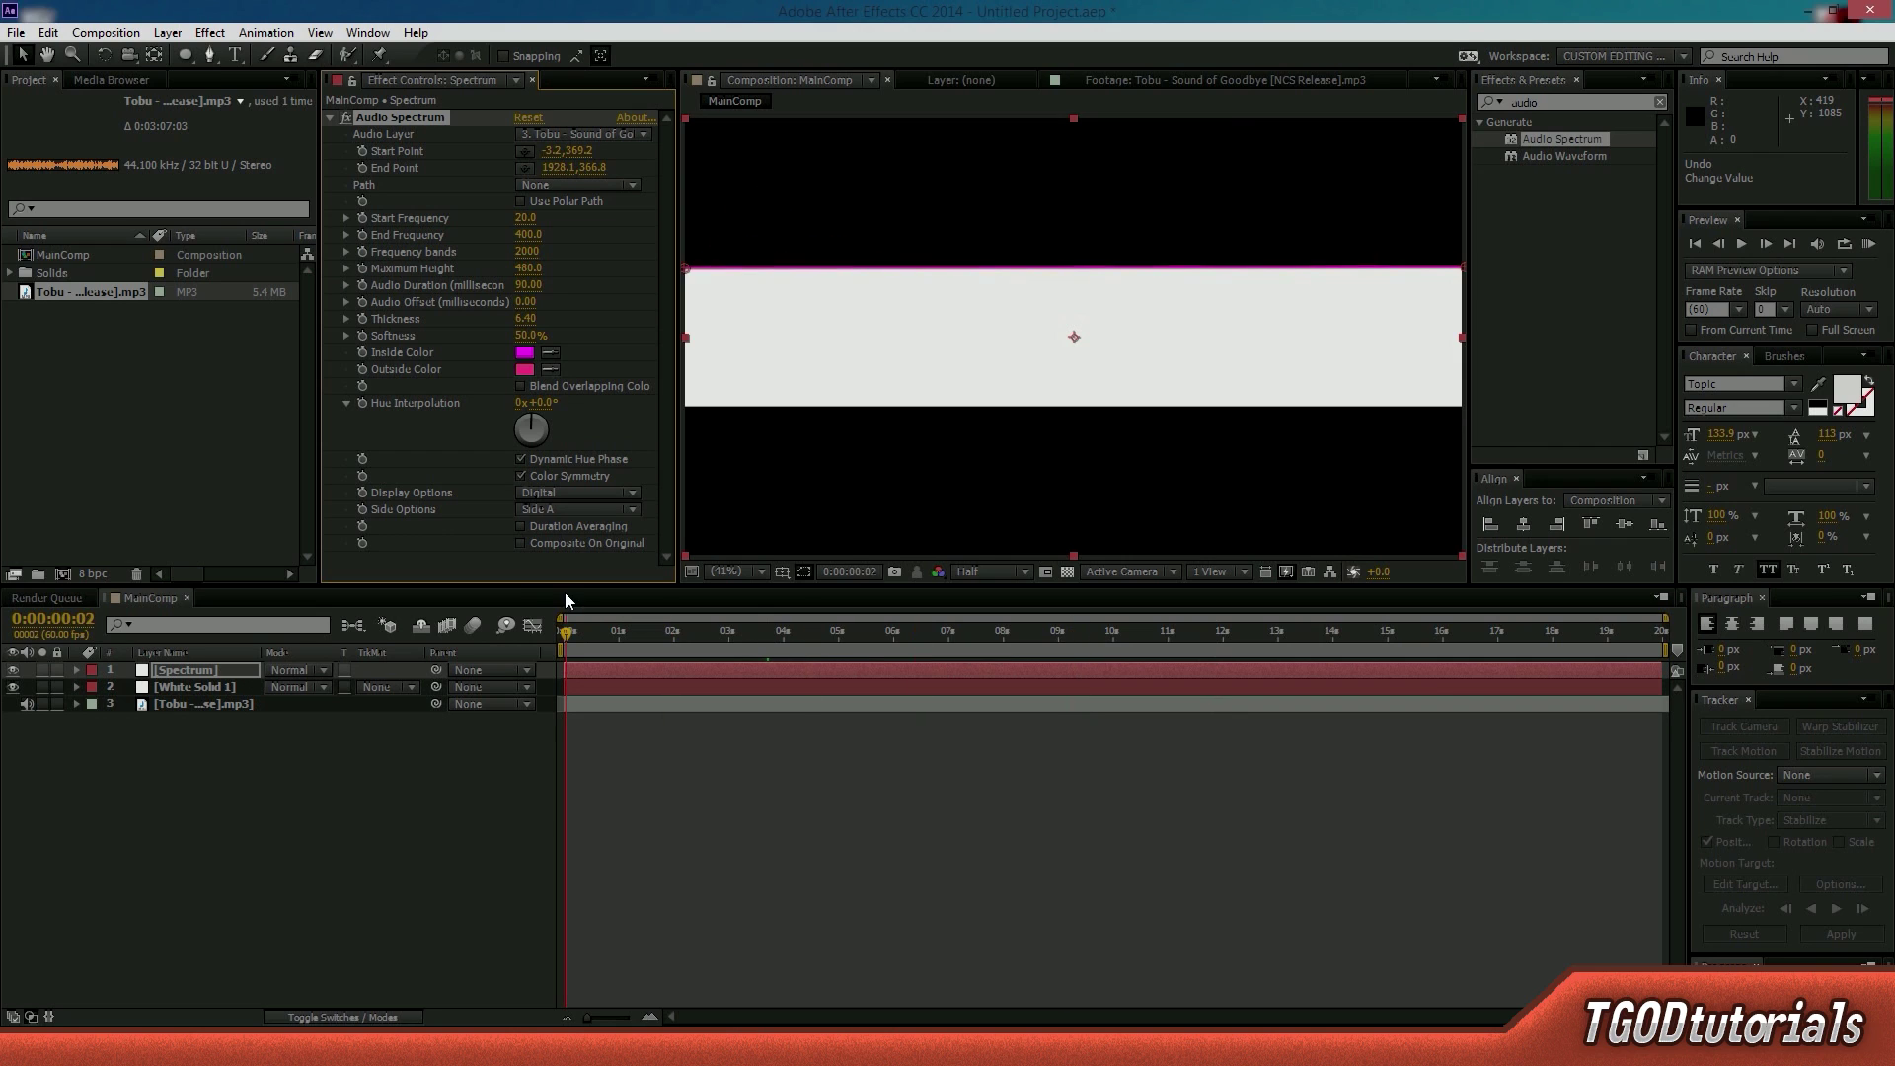
key(KP_0)
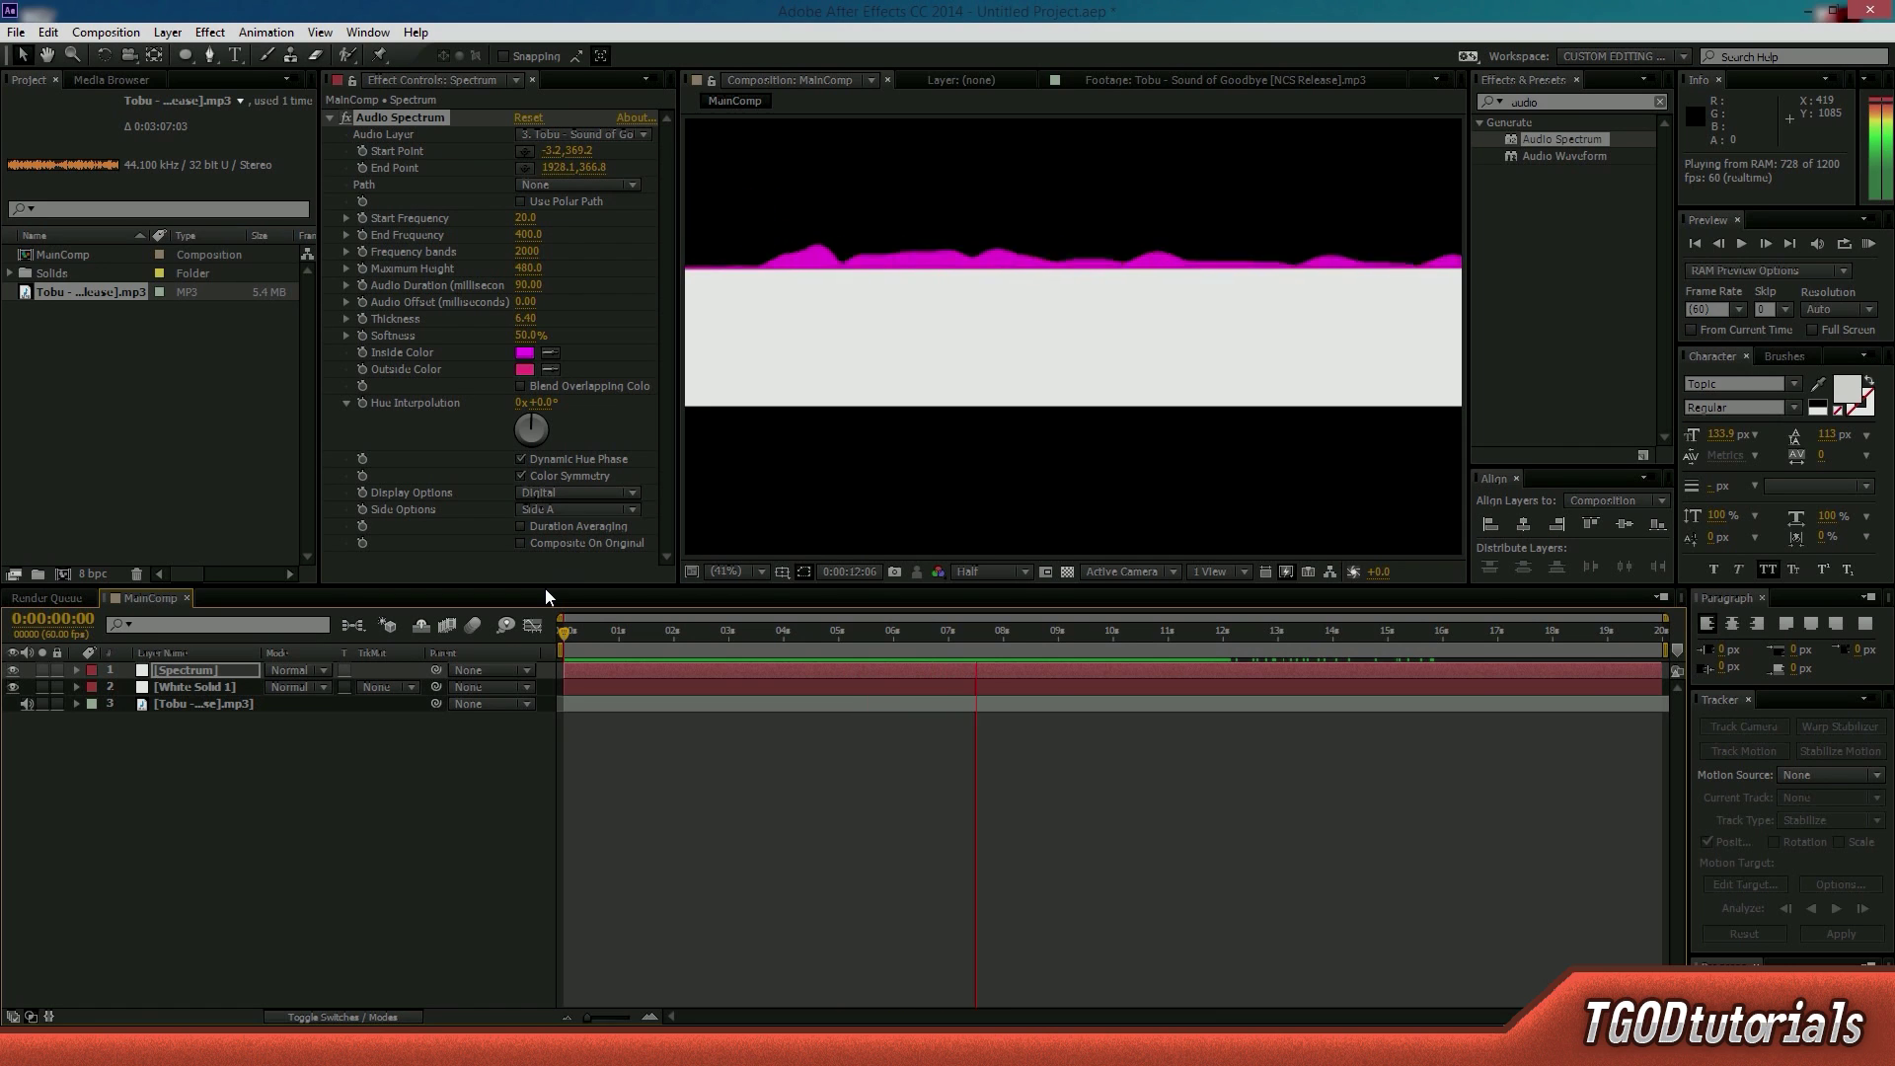
key(space)
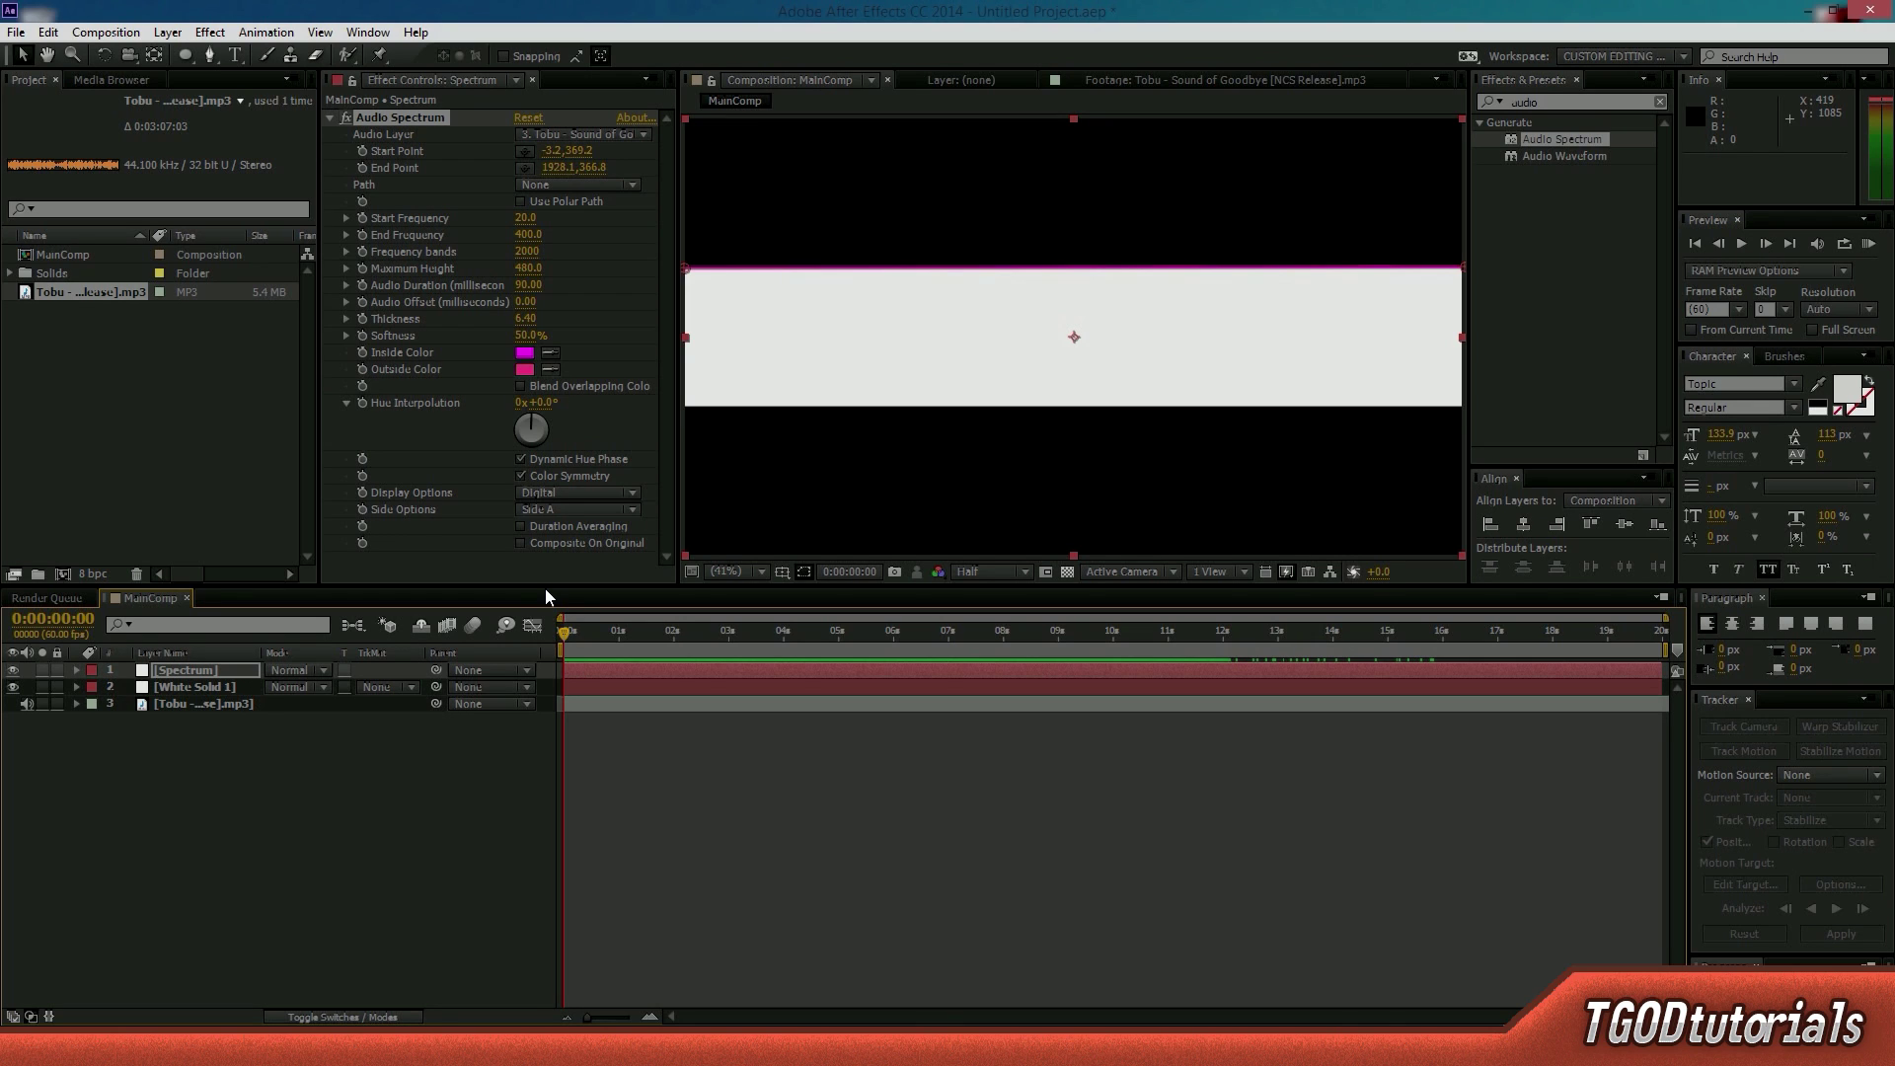
drag(570, 632, 655, 623)
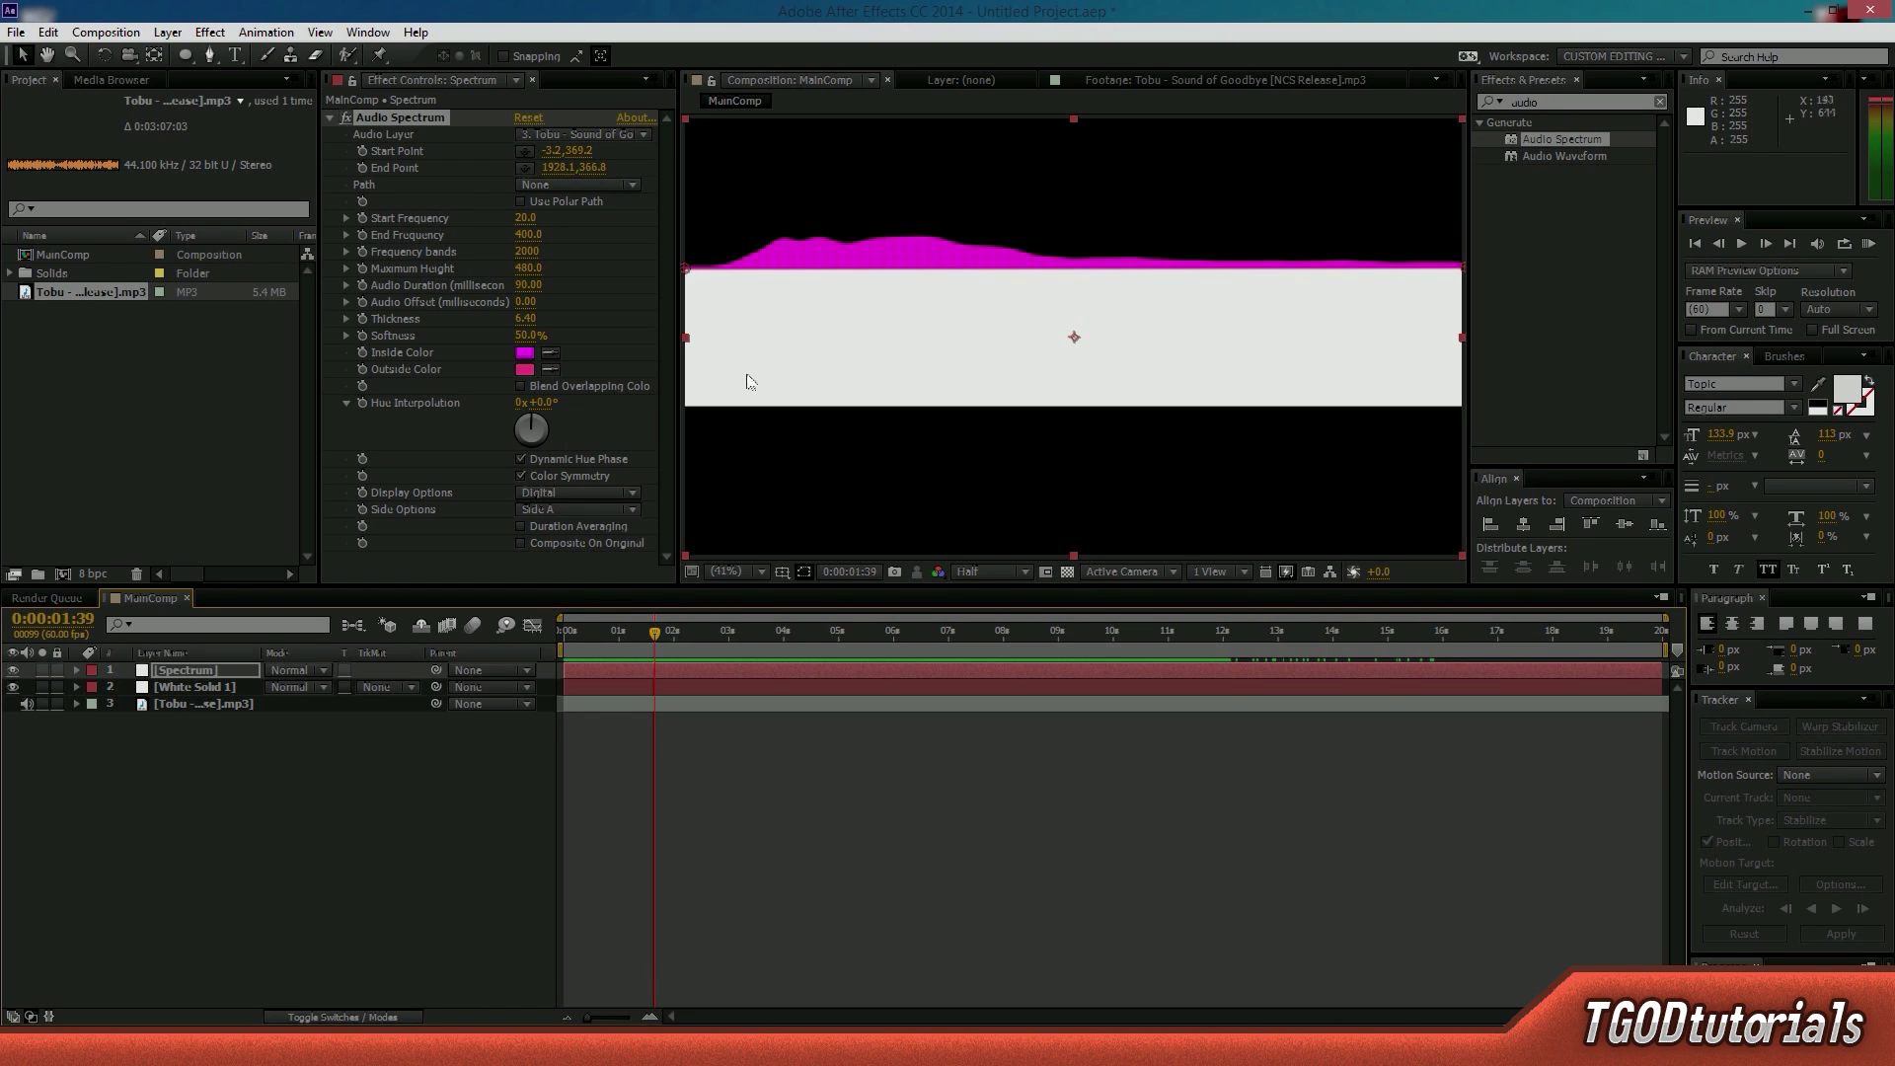
- Duplicate the Spectrum layer and rotate the copy 180° onto the band's bottom edge
click(203, 671)
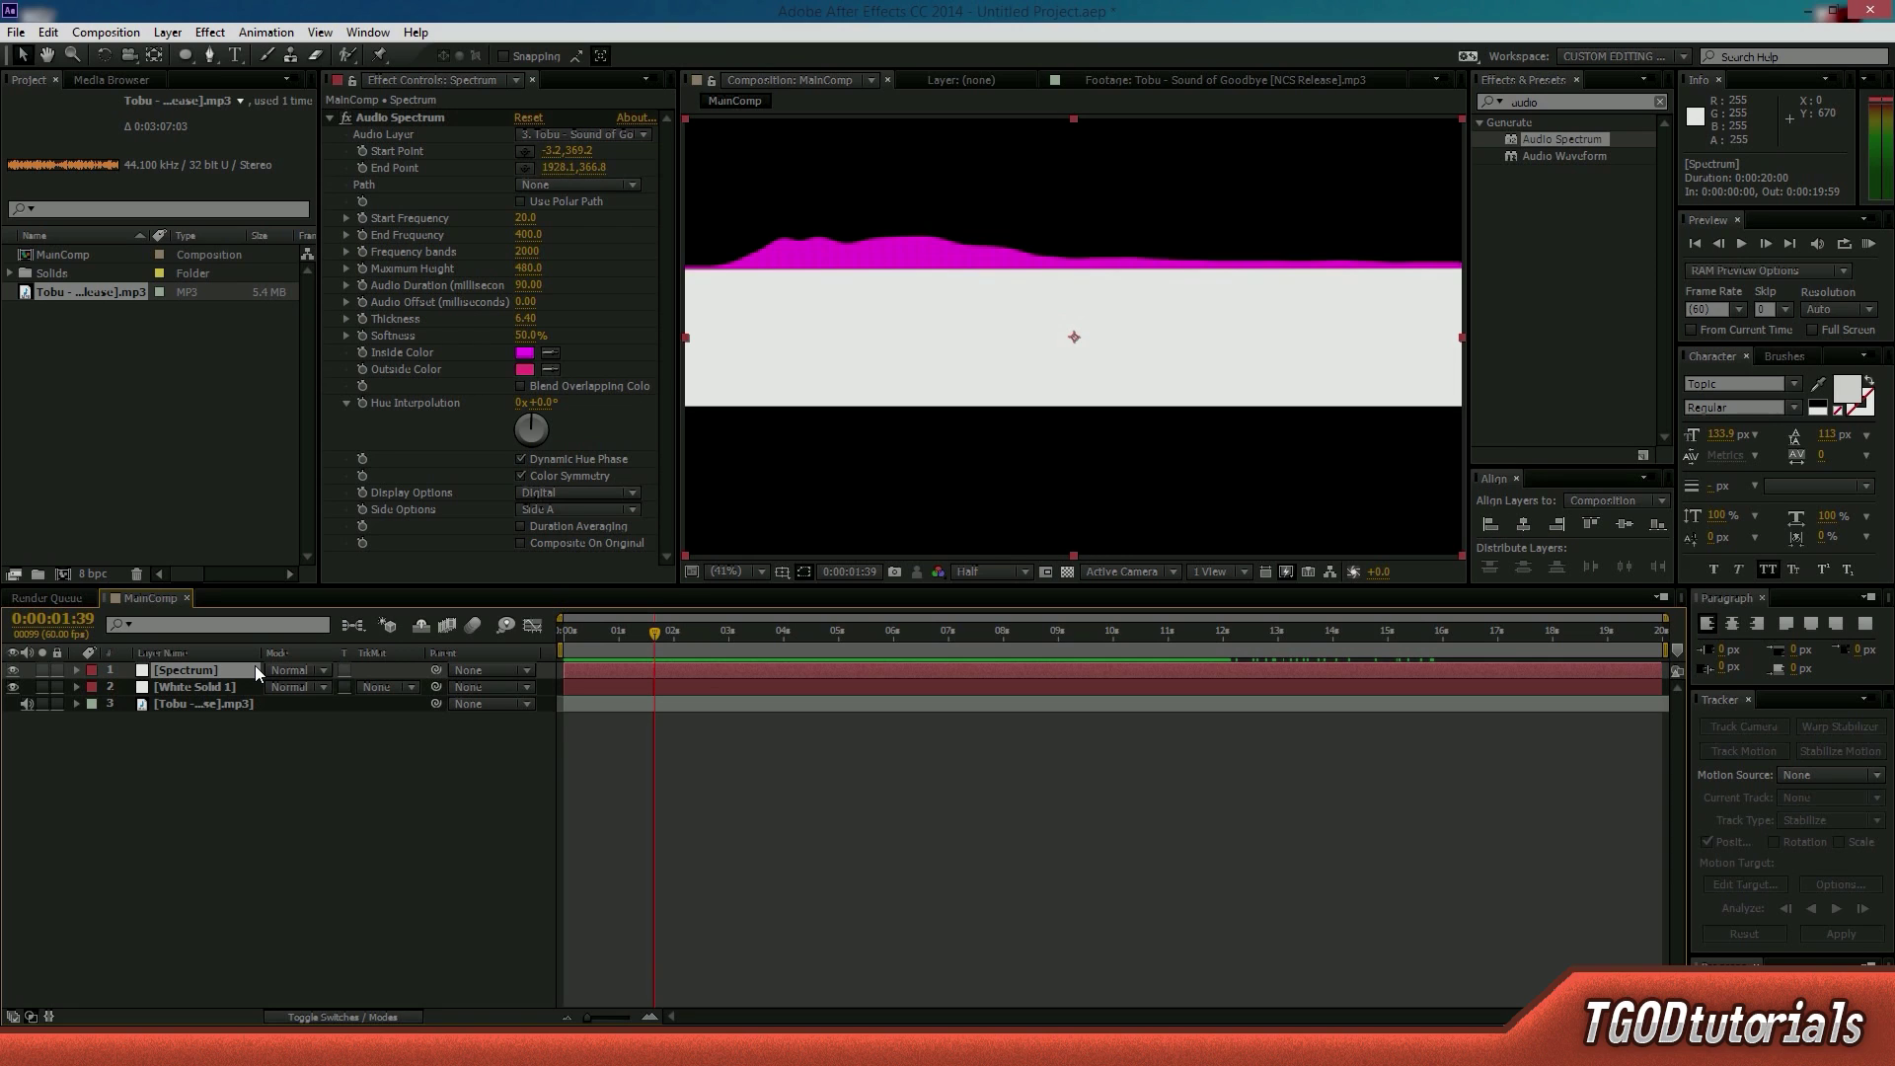
key(ctrl+d)
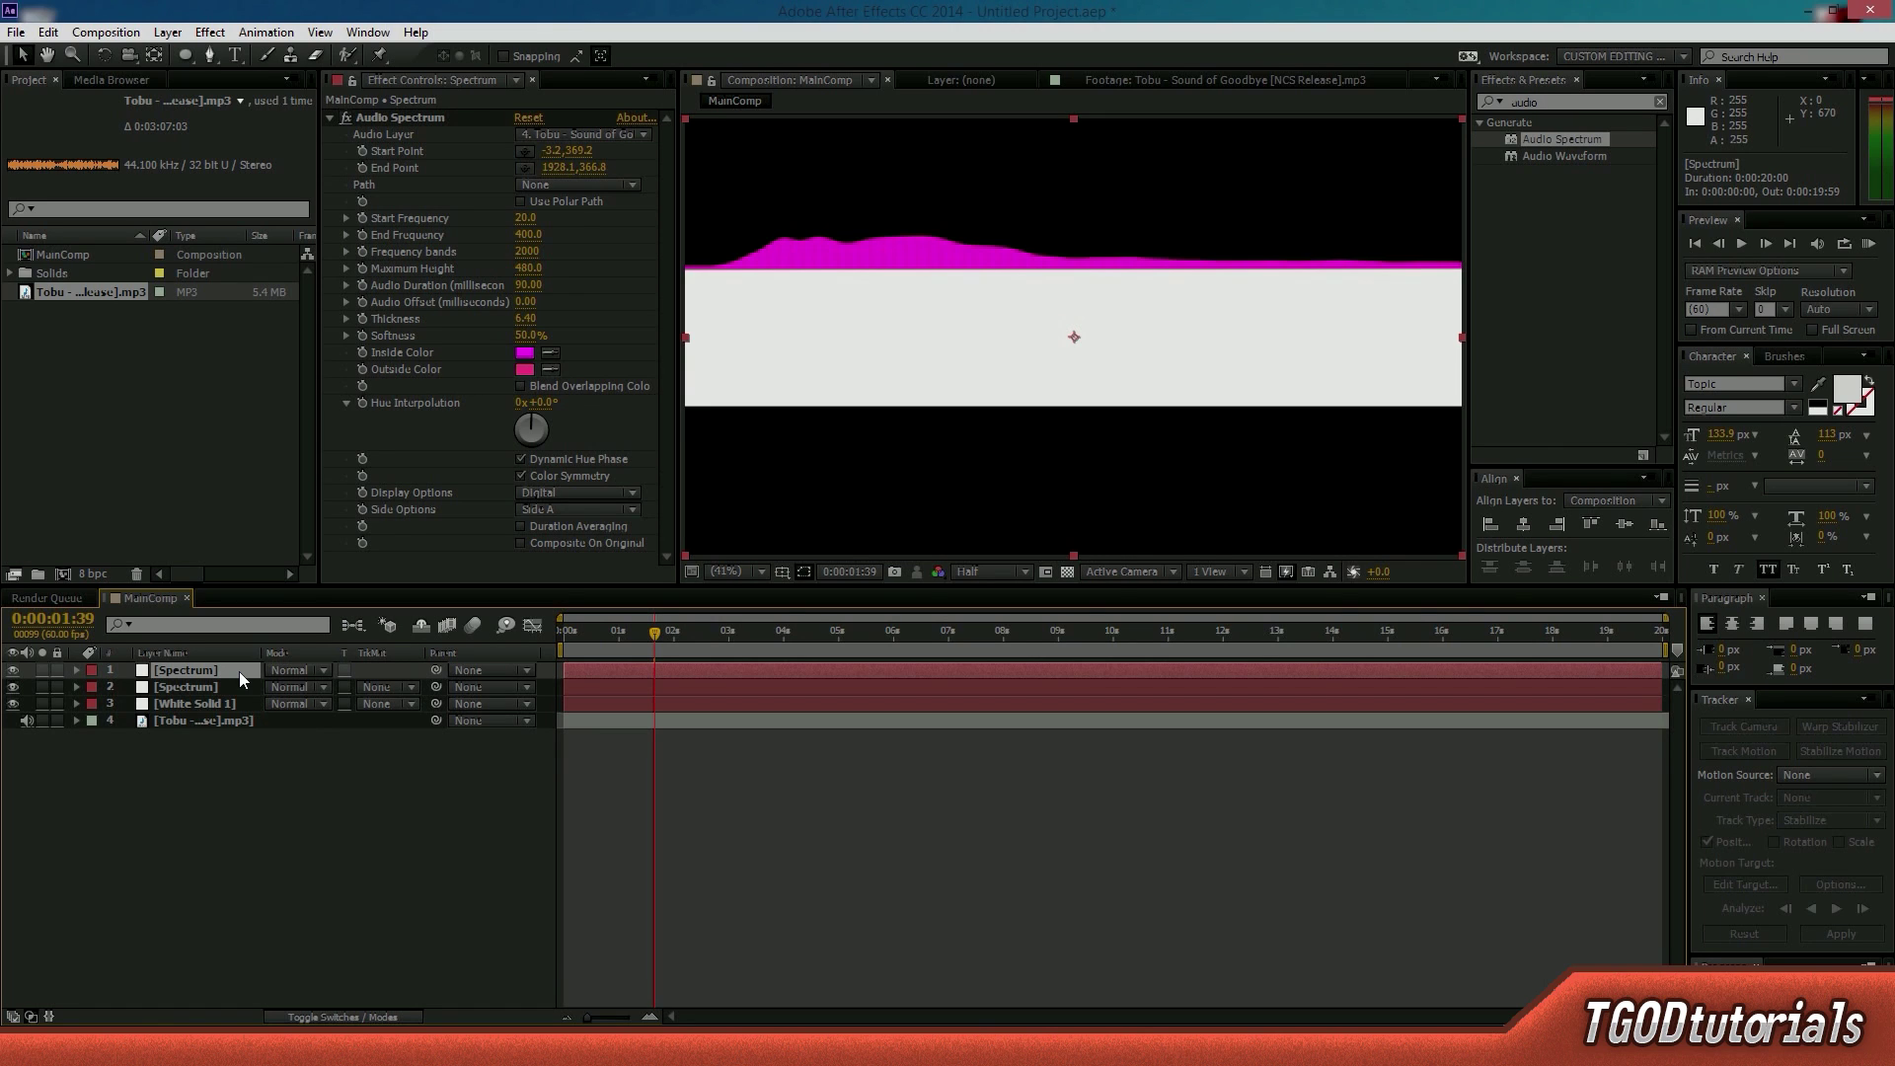
click(102, 55)
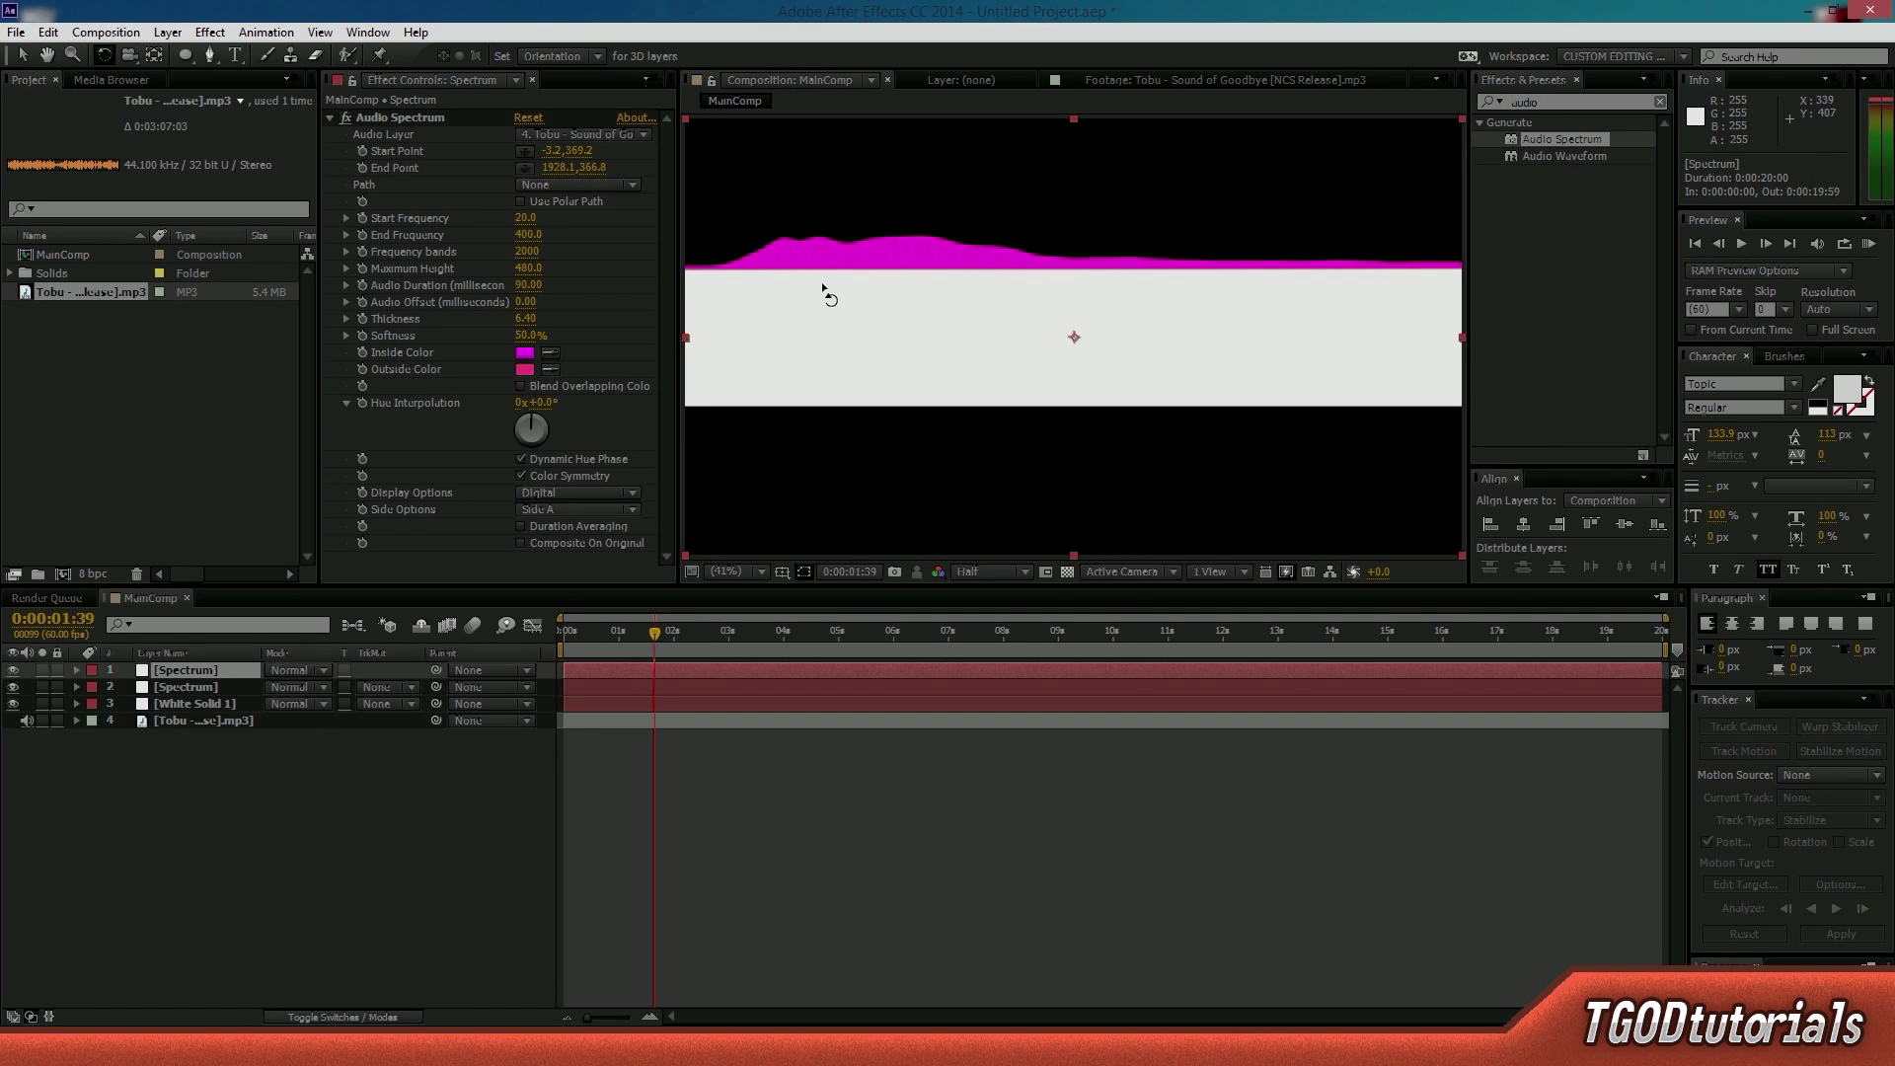
drag(816, 287, 1431, 461)
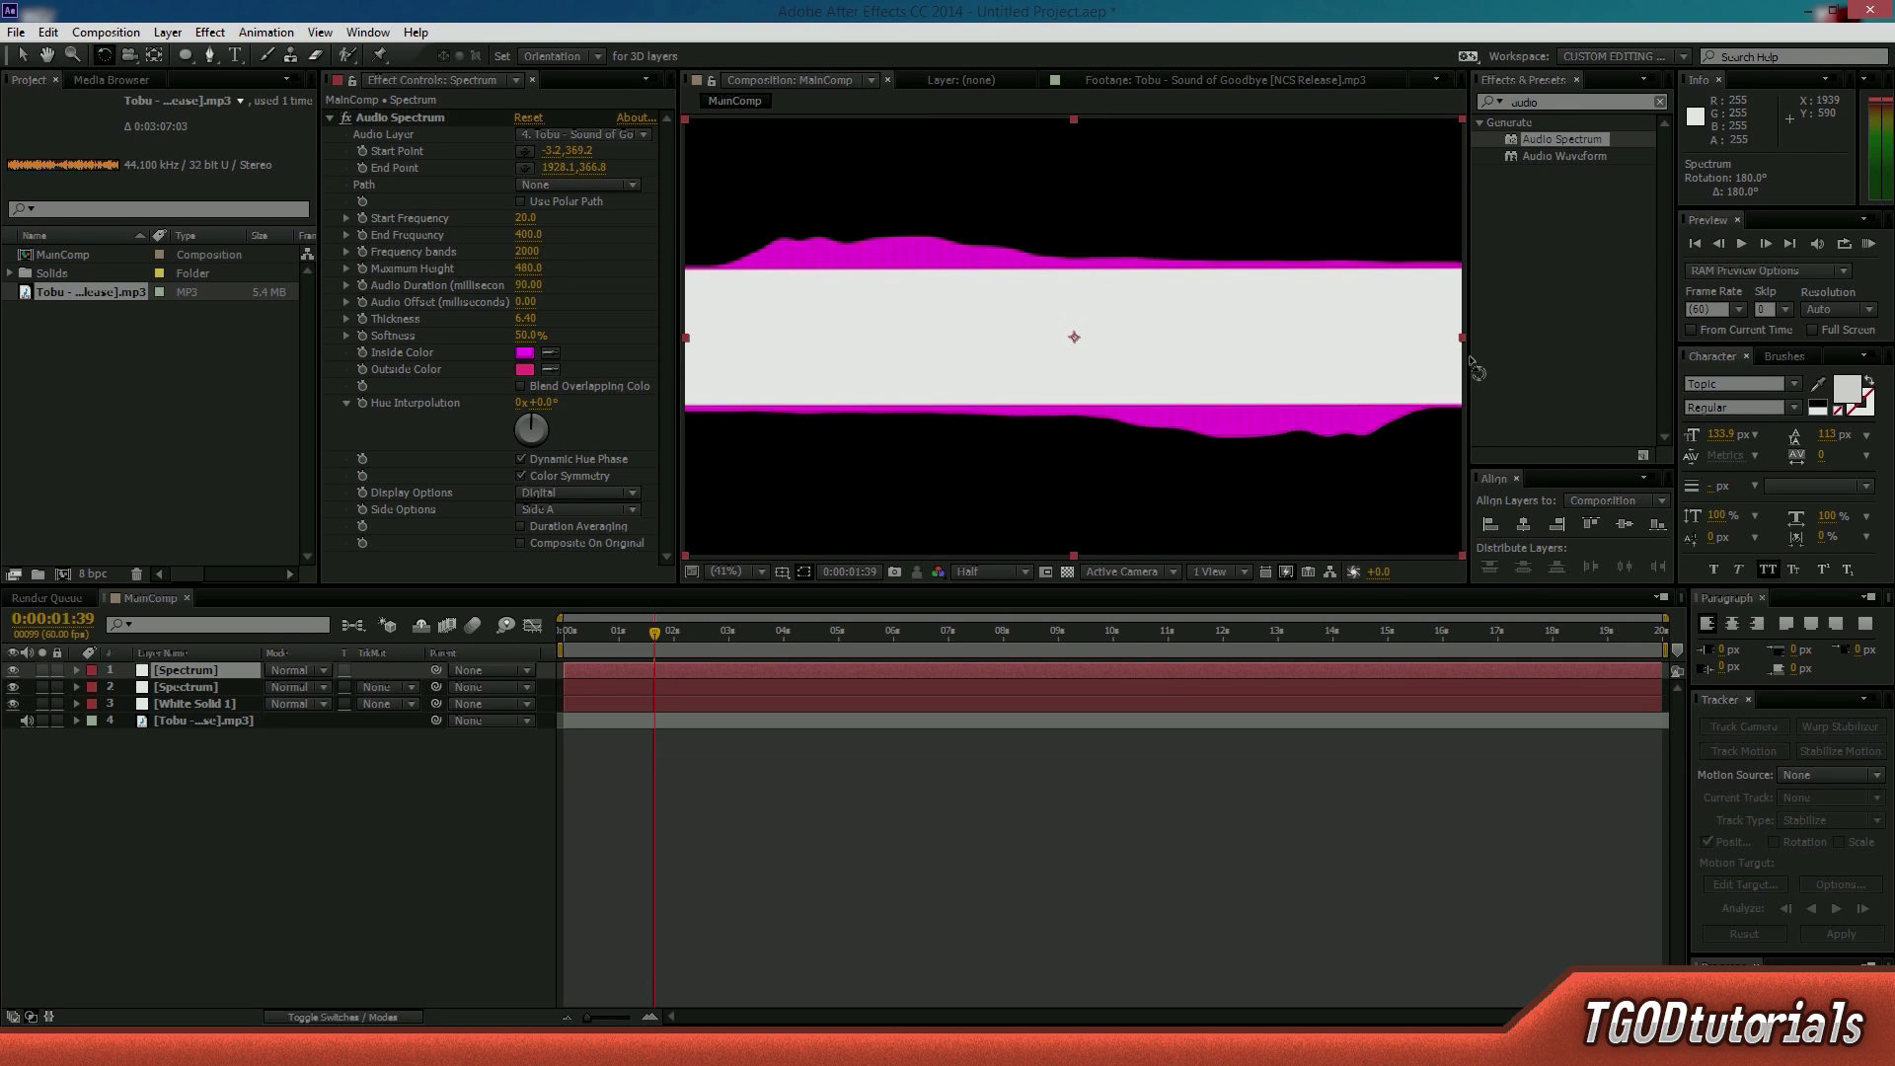
- Return to the Selection tool, deselect, and RAM-preview the mirrored spectrum
click(26, 56)
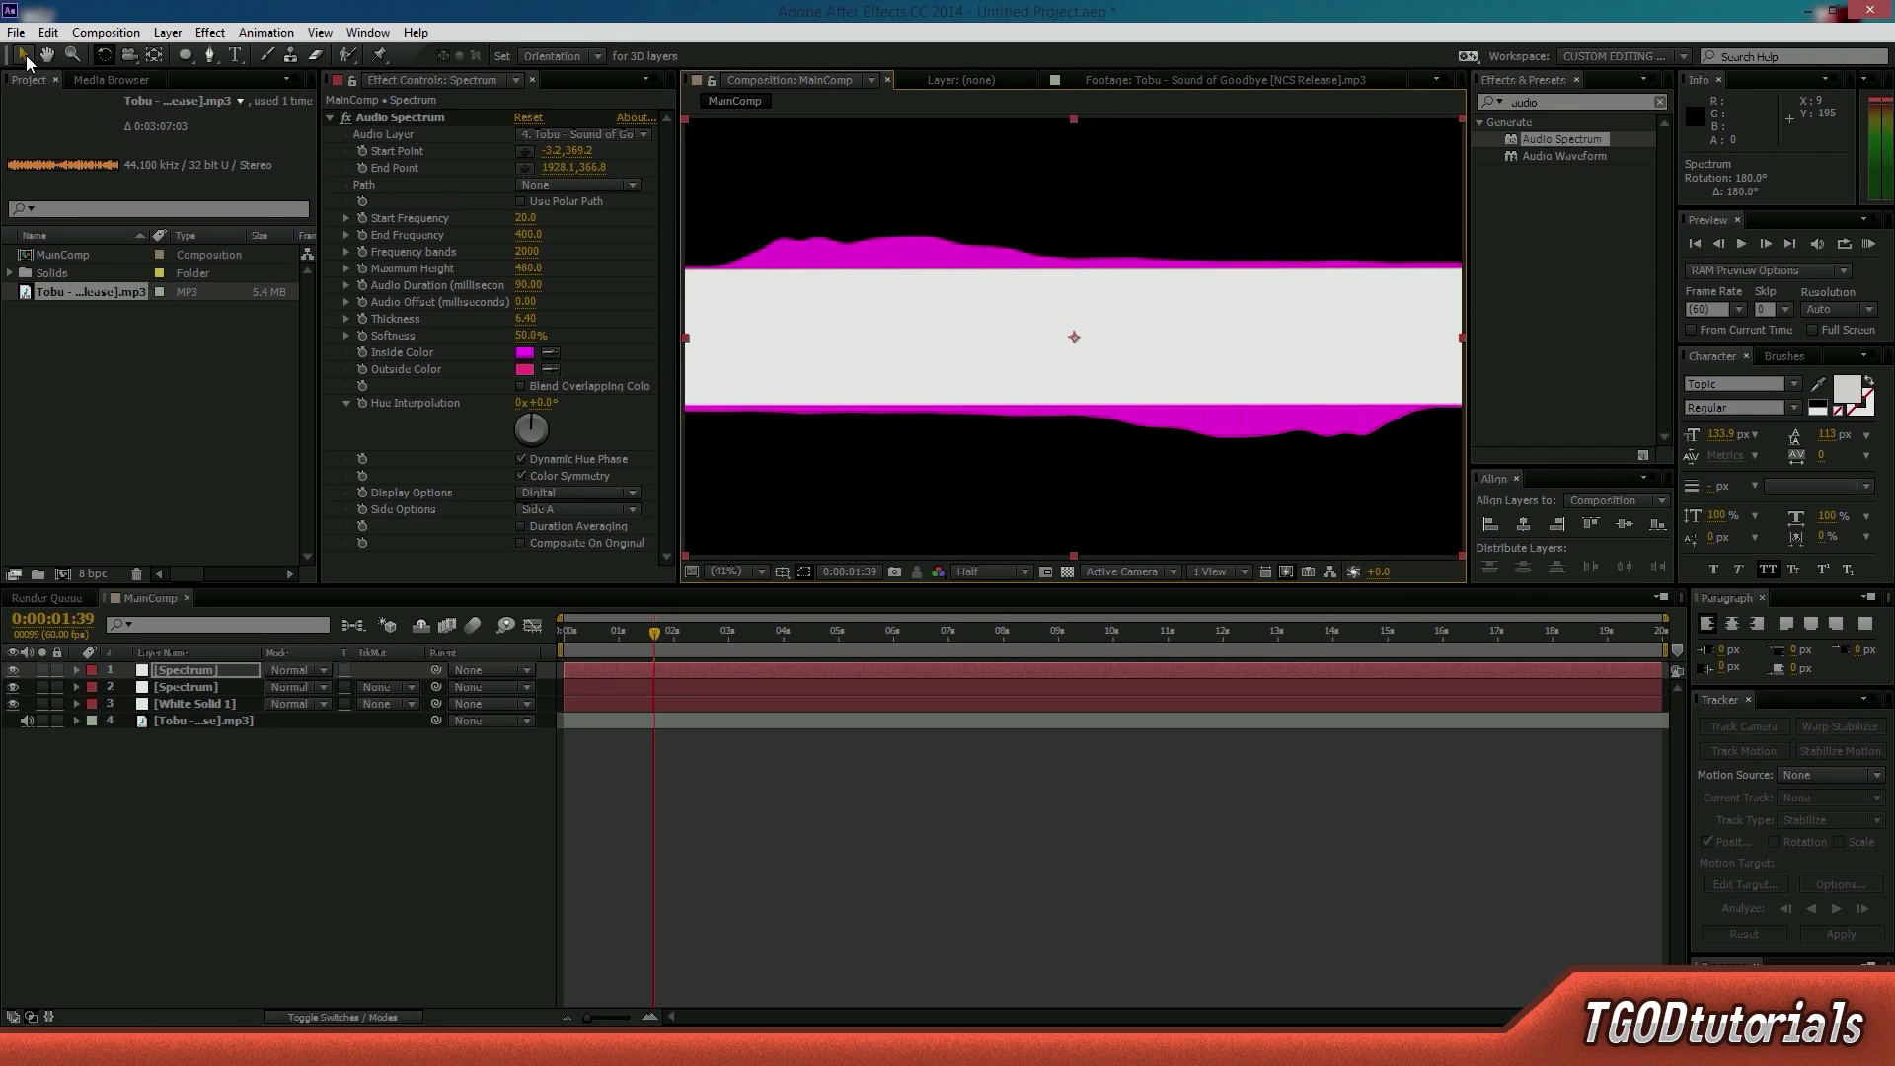
click(944, 920)
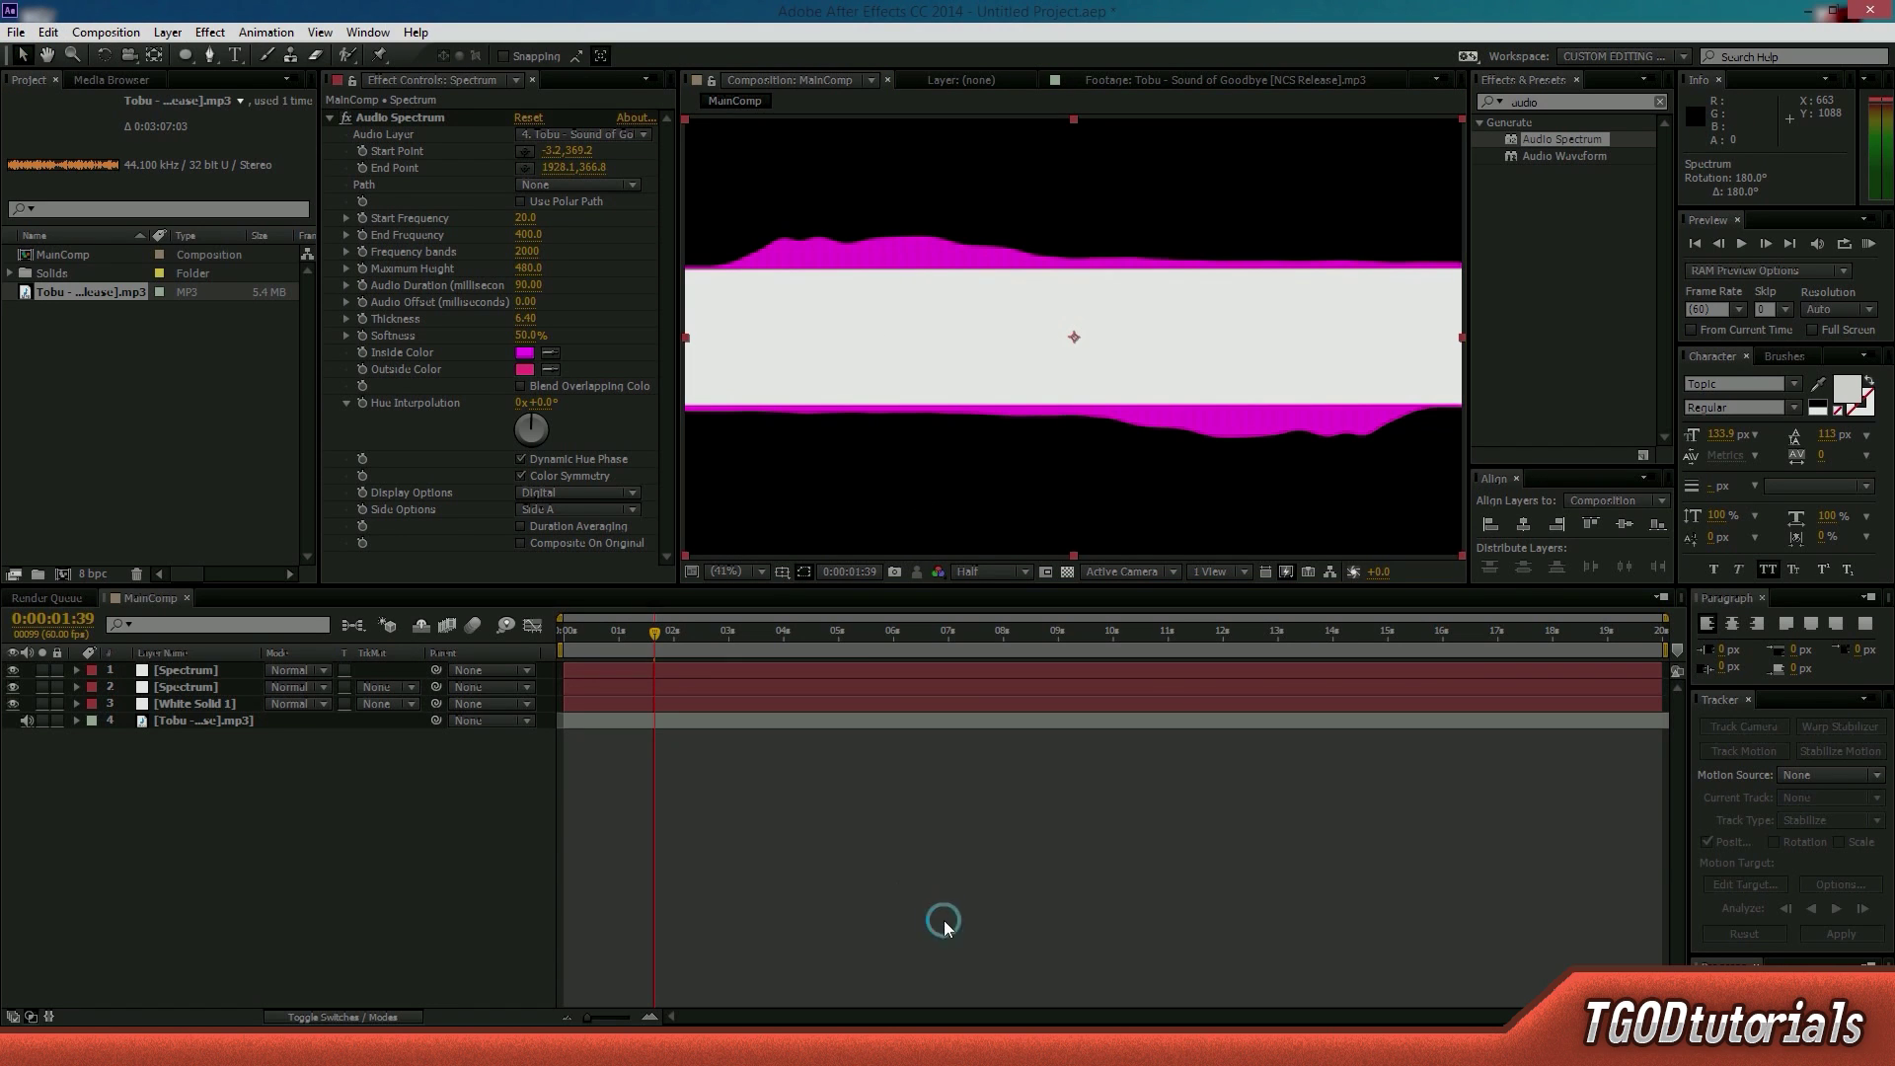
key(KP_0)
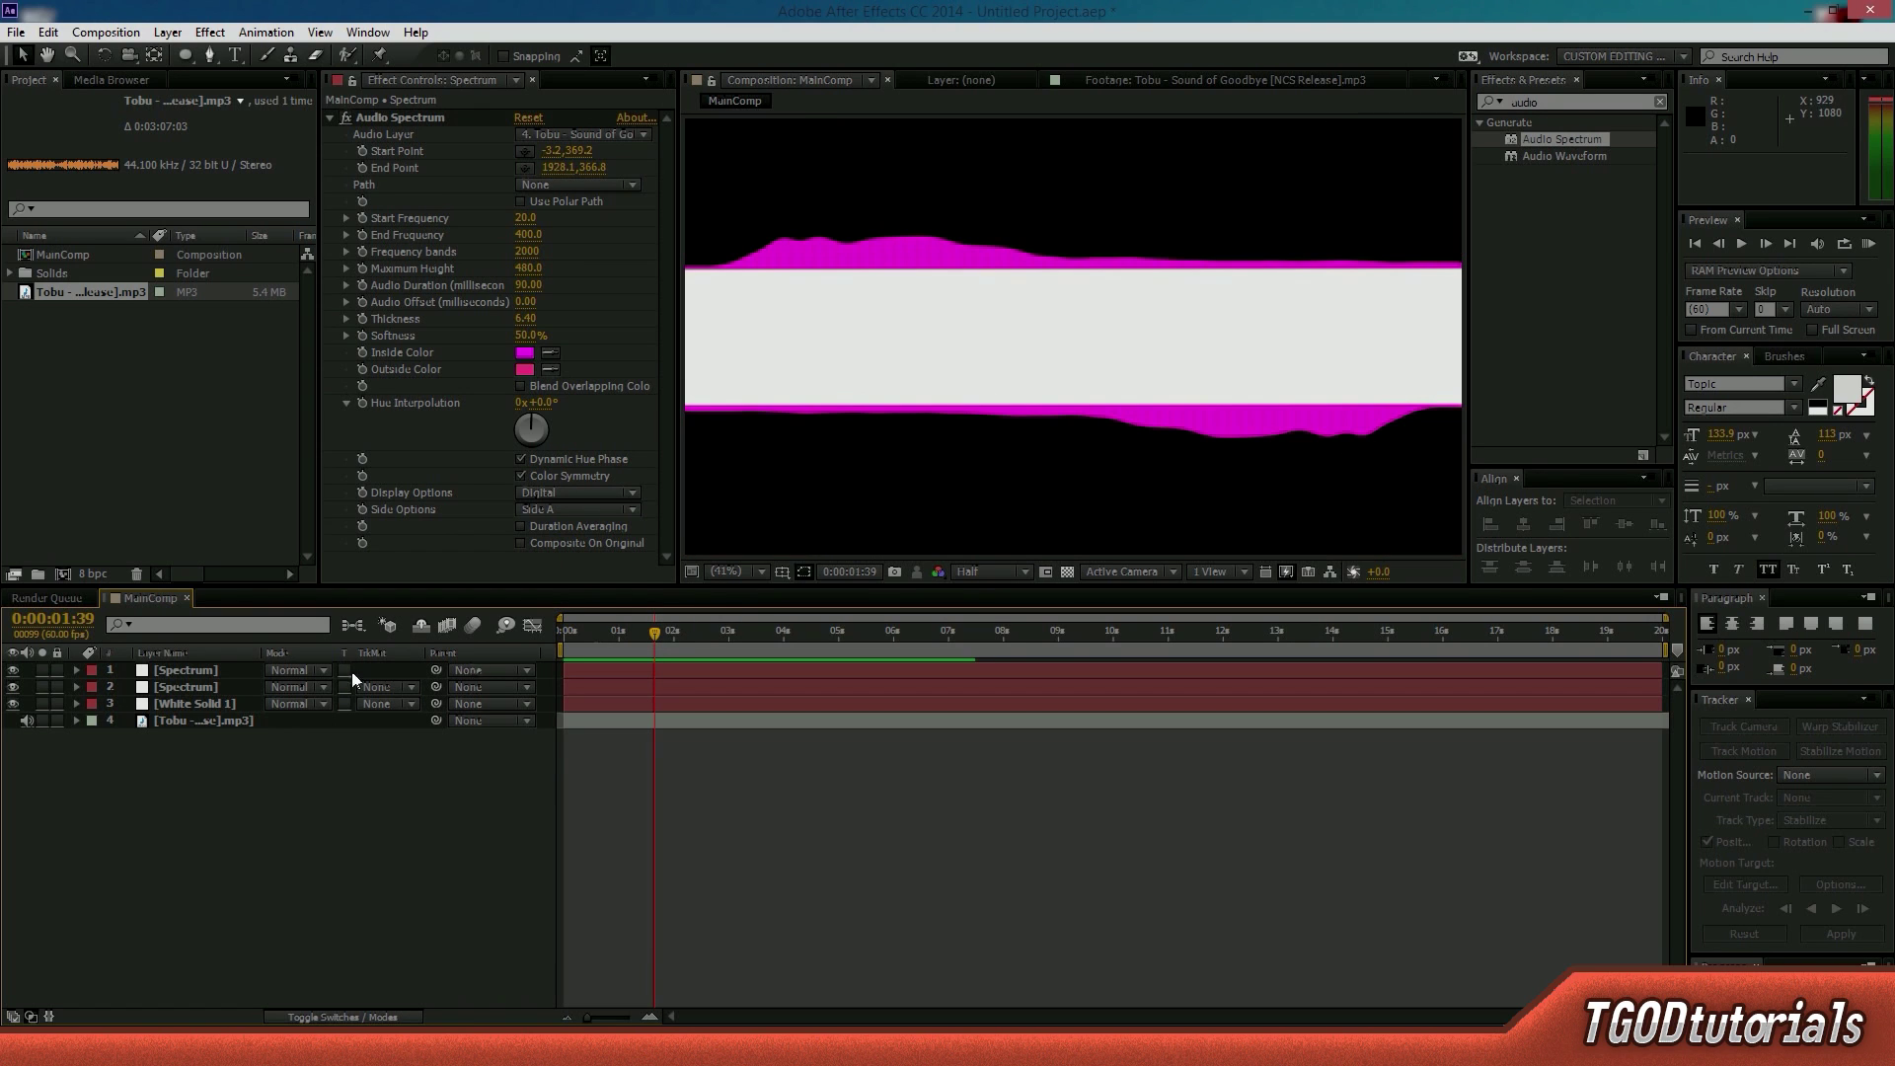
click(195, 667)
drag(1461, 338, 683, 375)
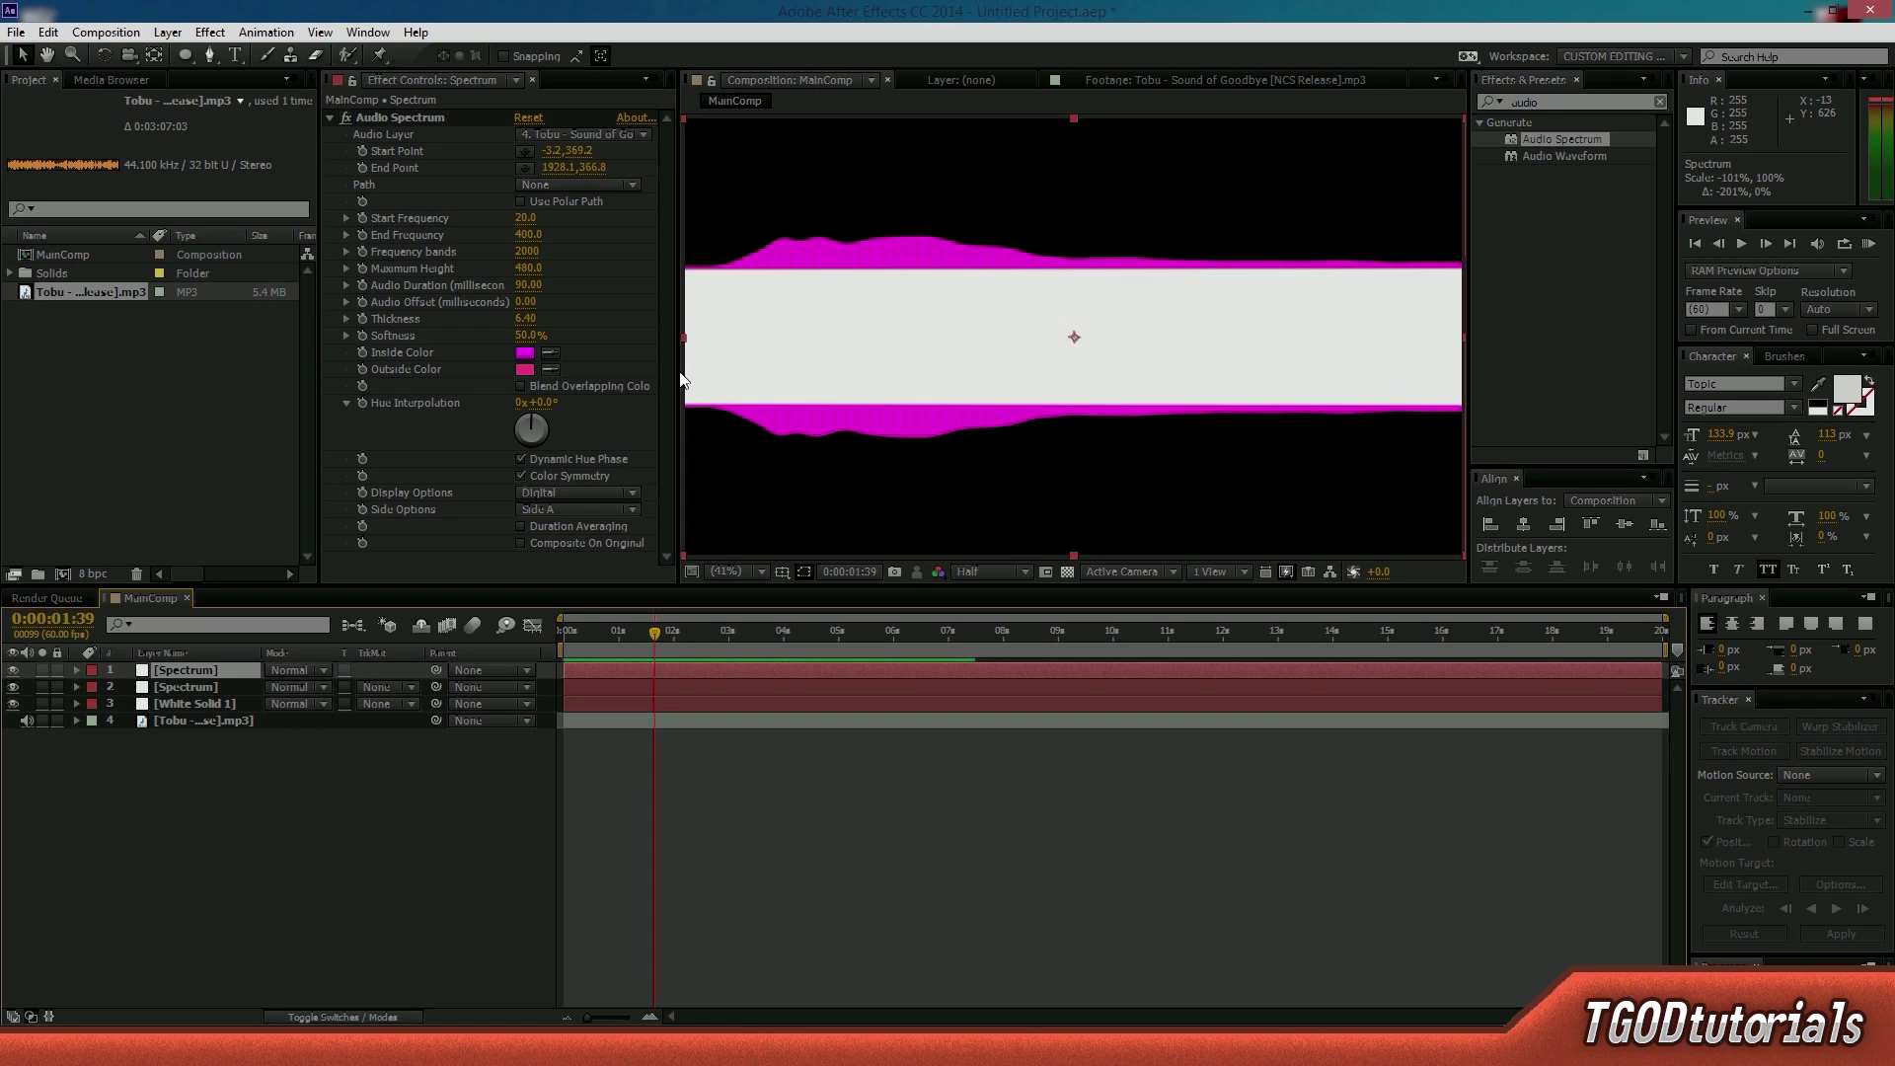
drag(655, 630, 898, 691)
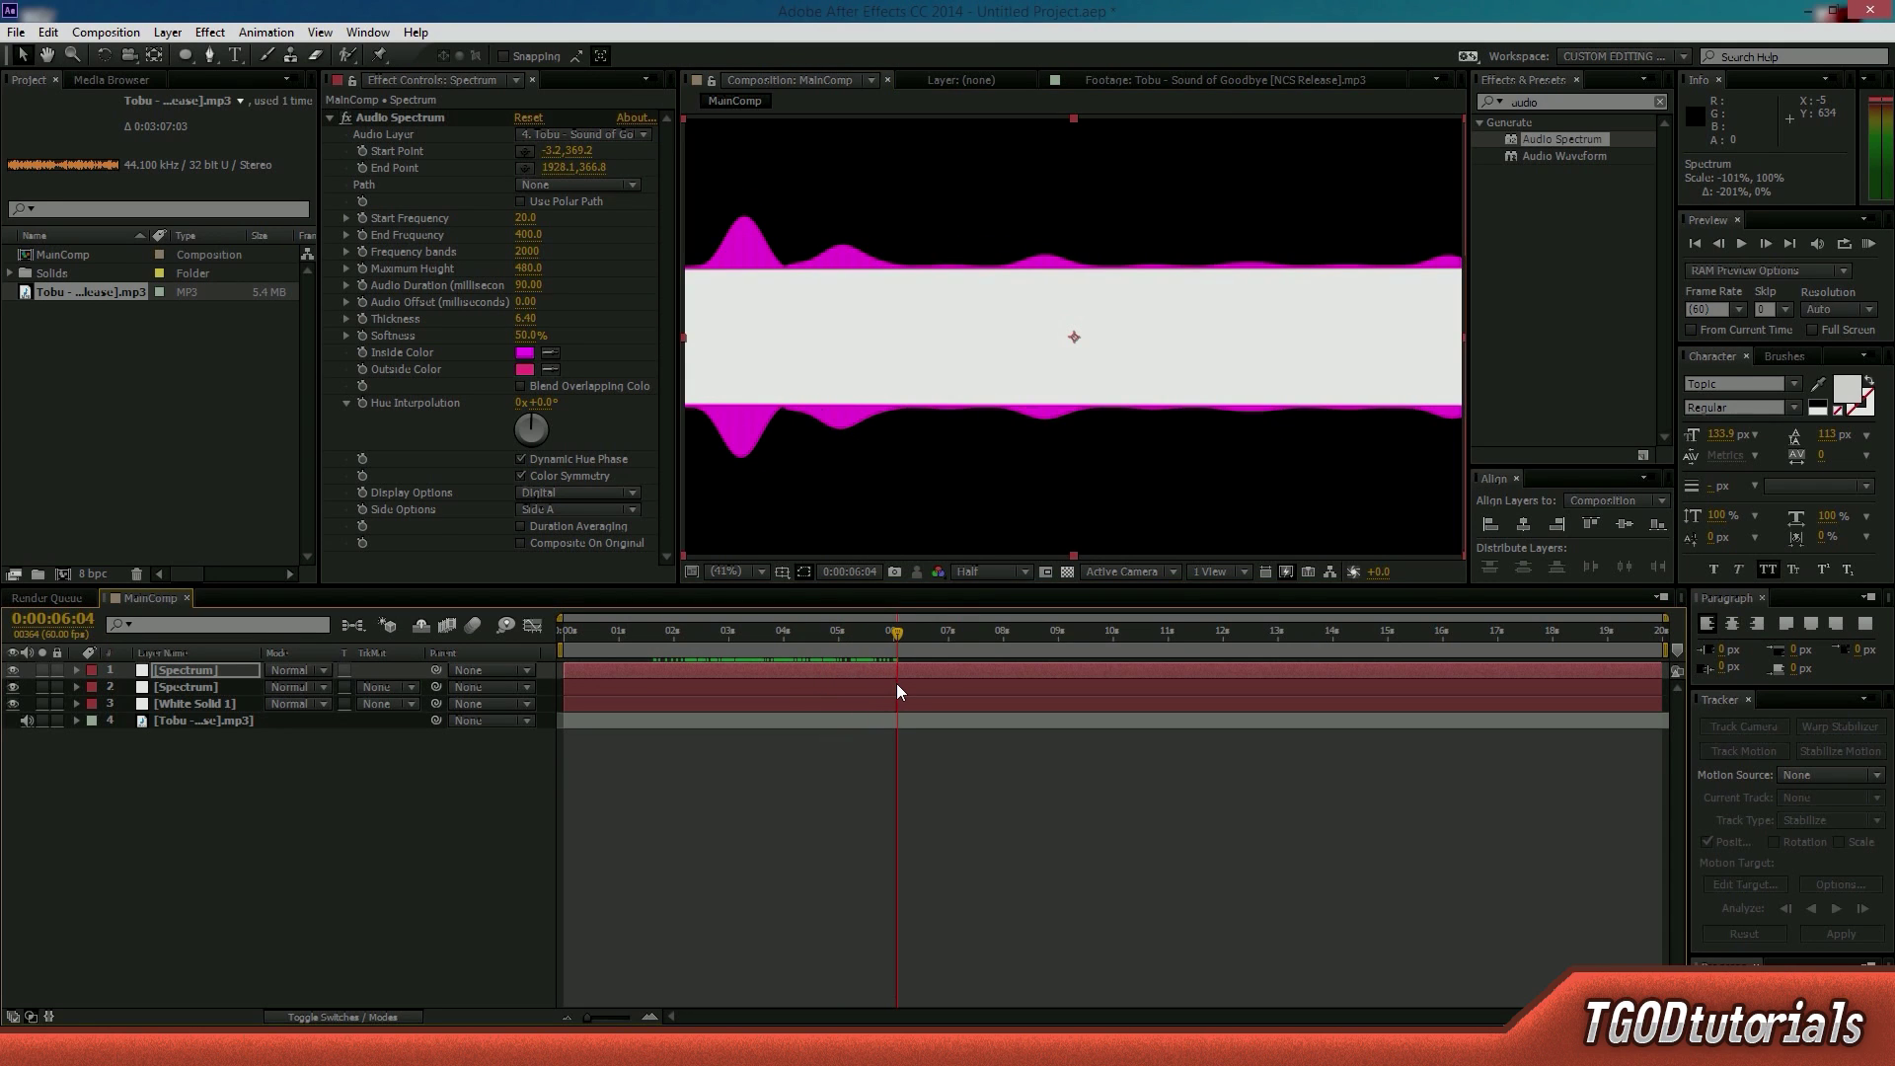
key(ctrl+z)
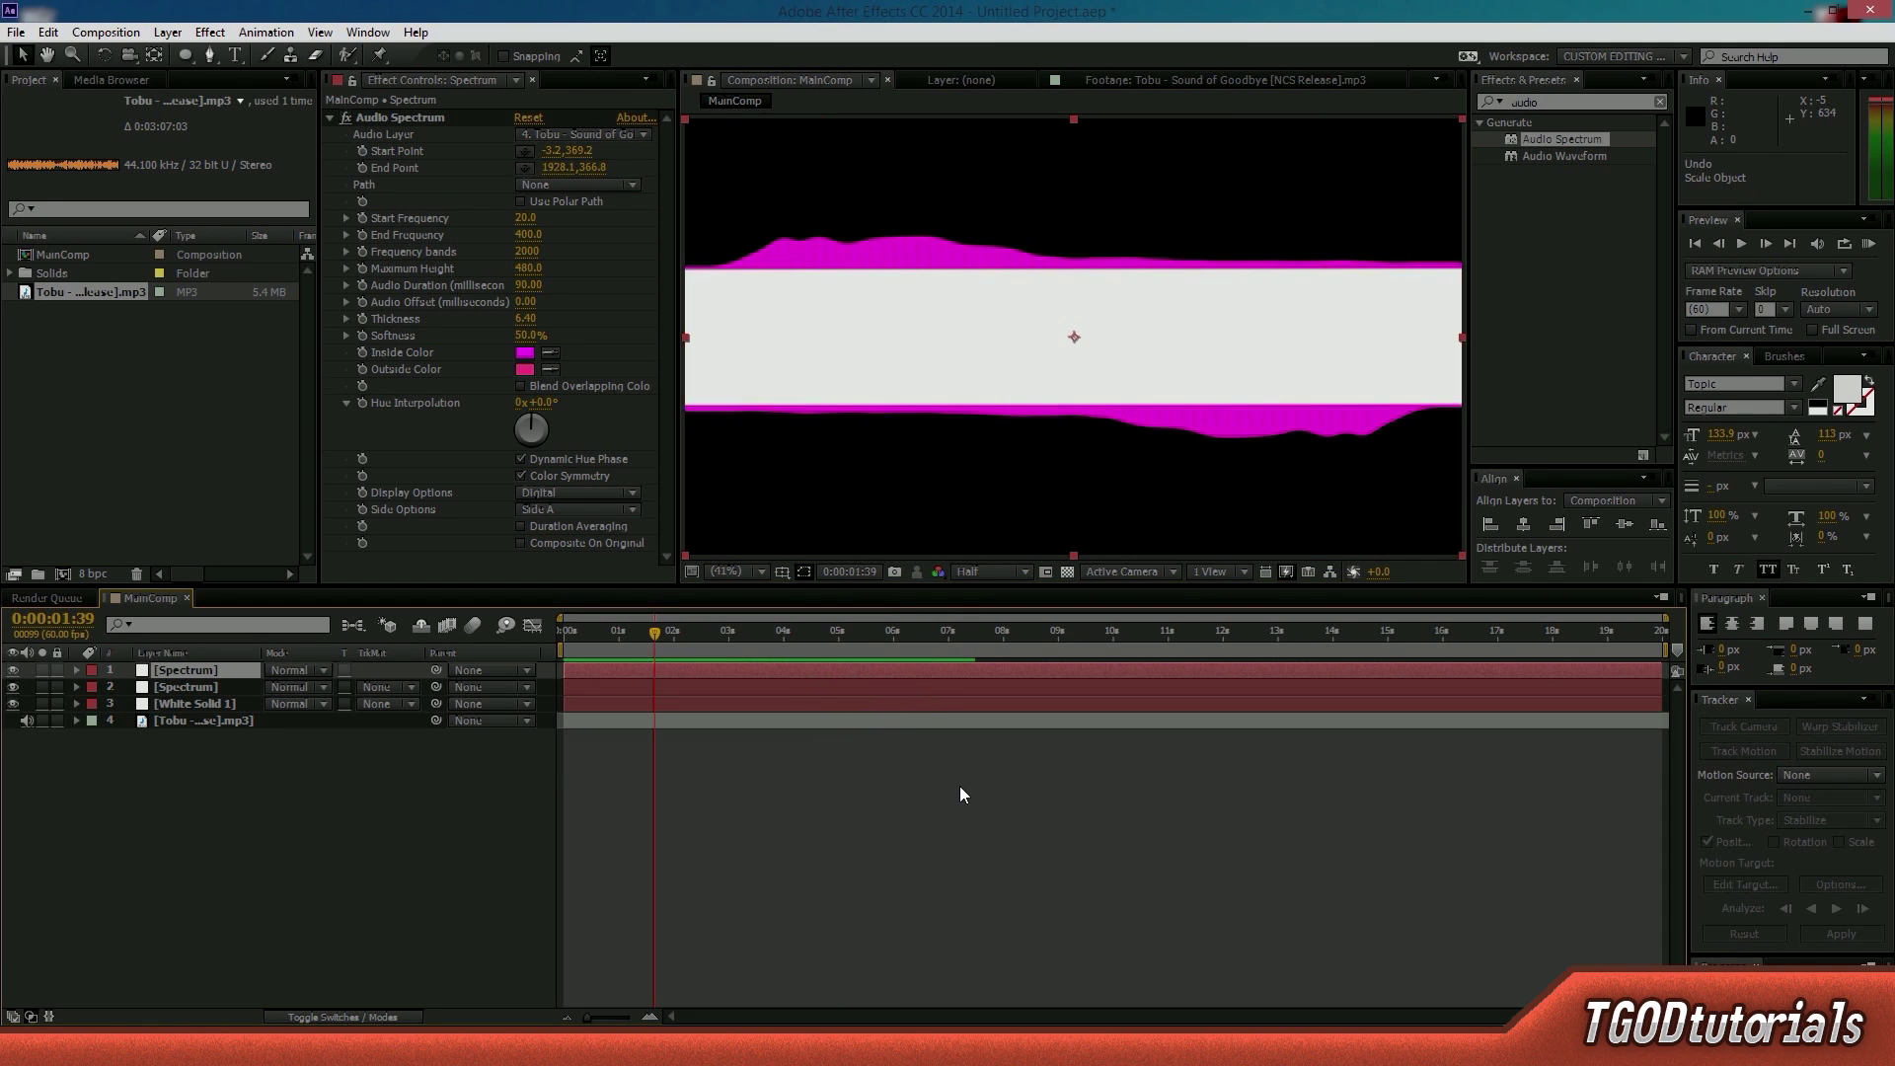
drag(679, 638, 940, 675)
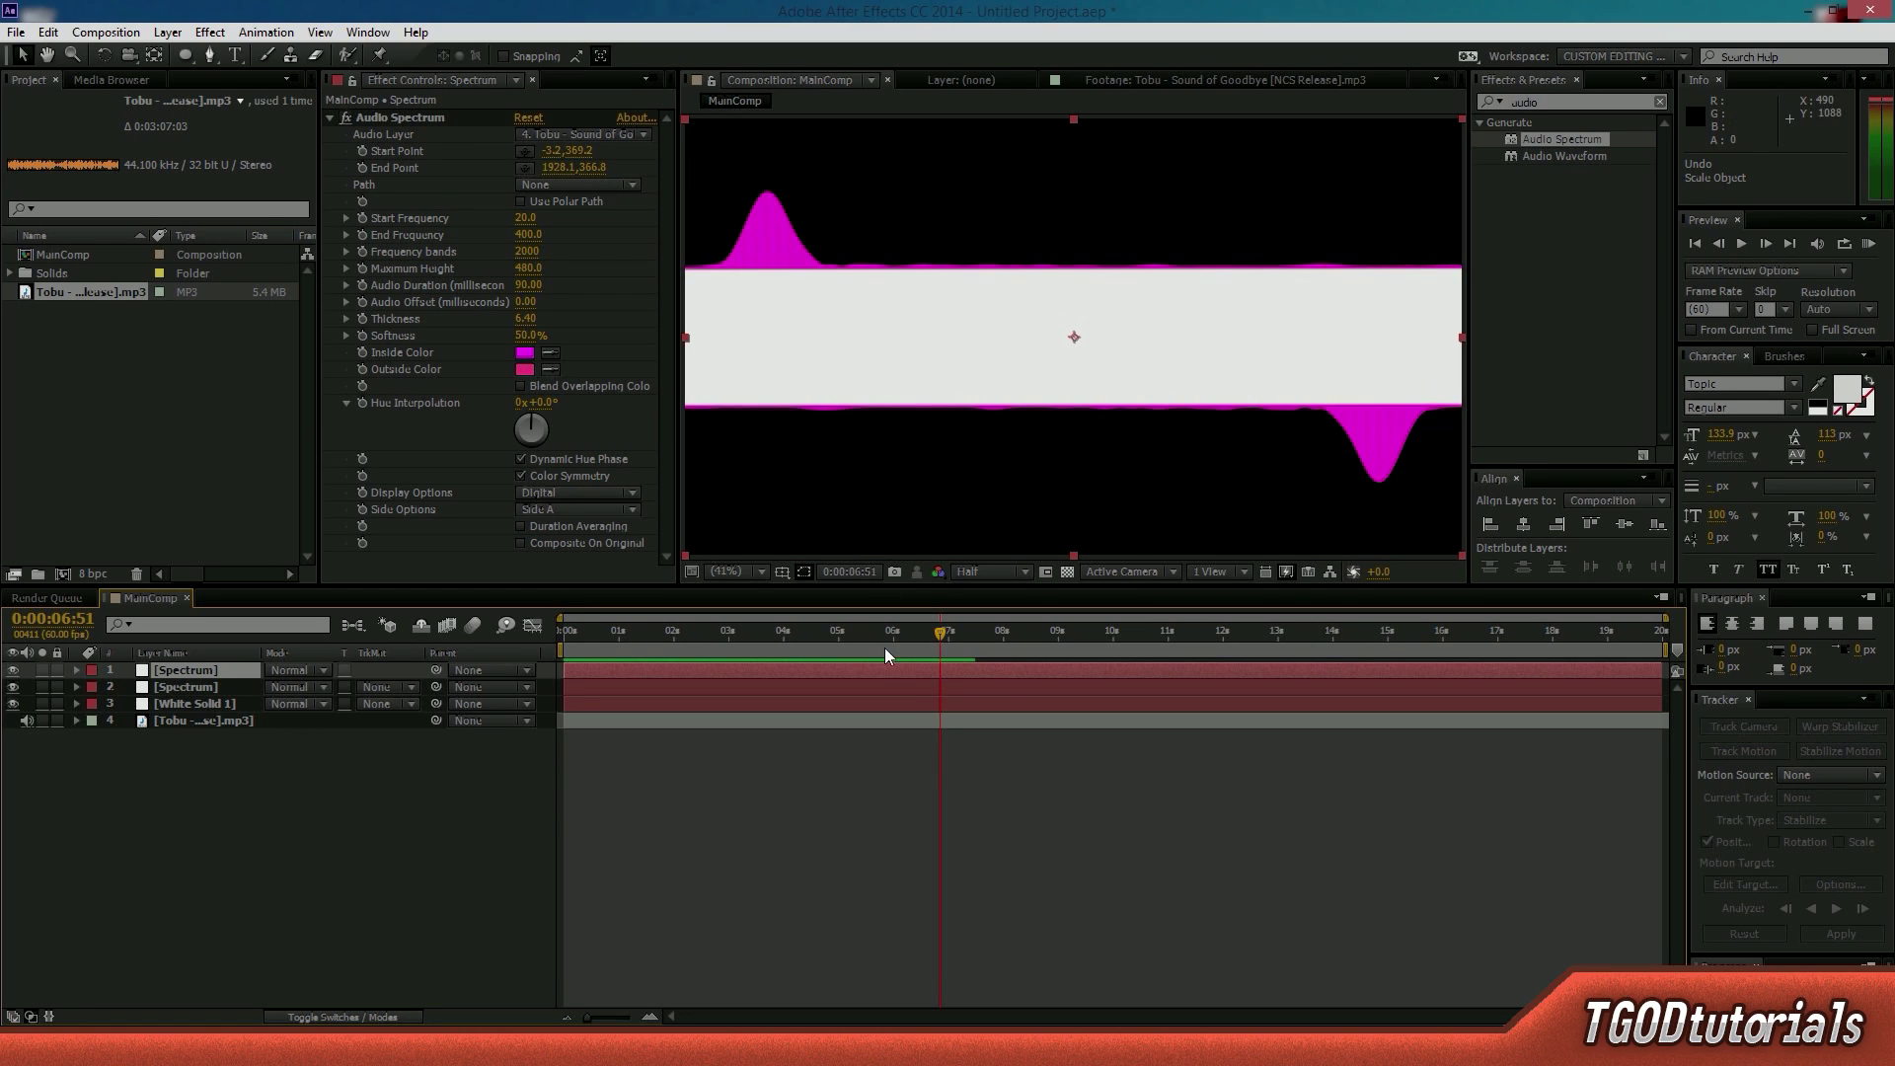
- Duplicate the Tobu mp3 audio layer
shift+click(215, 704)
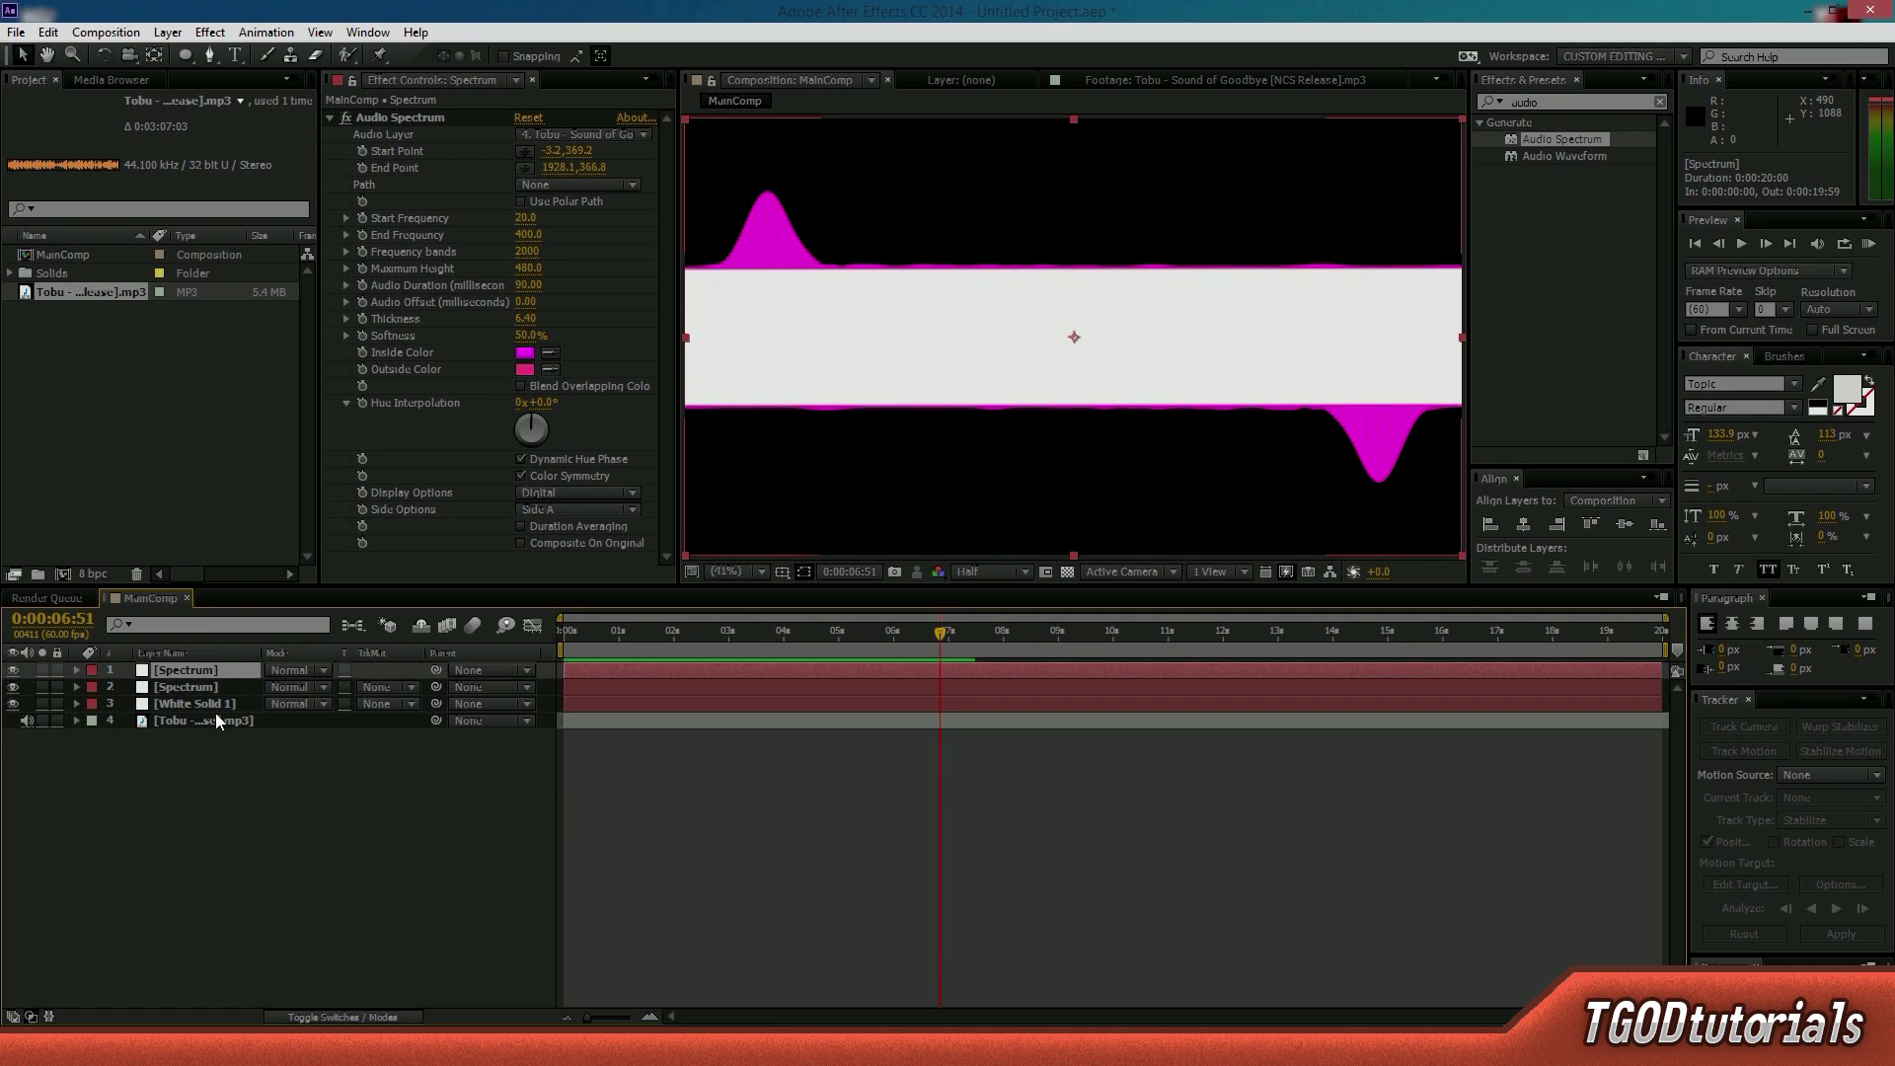
shift+click(215, 721)
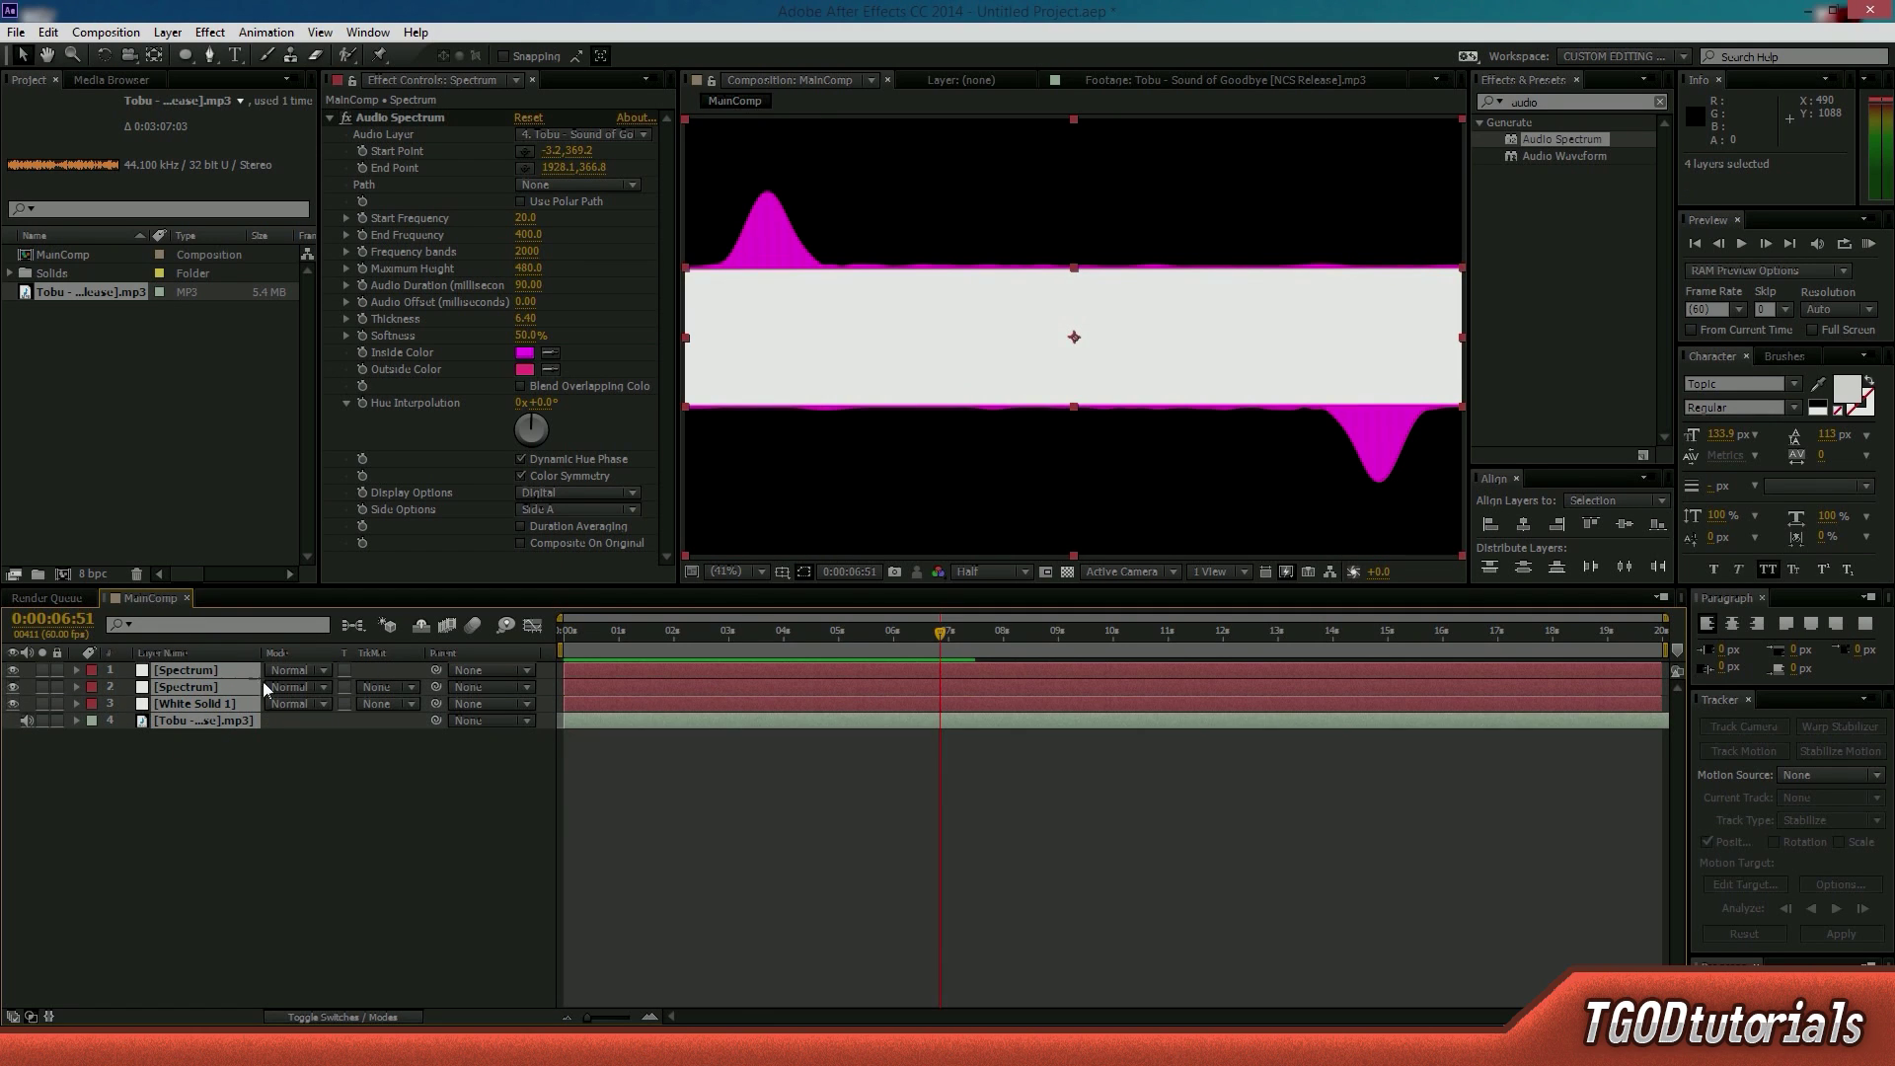
click(207, 740)
click(213, 719)
key(ctrl+d)
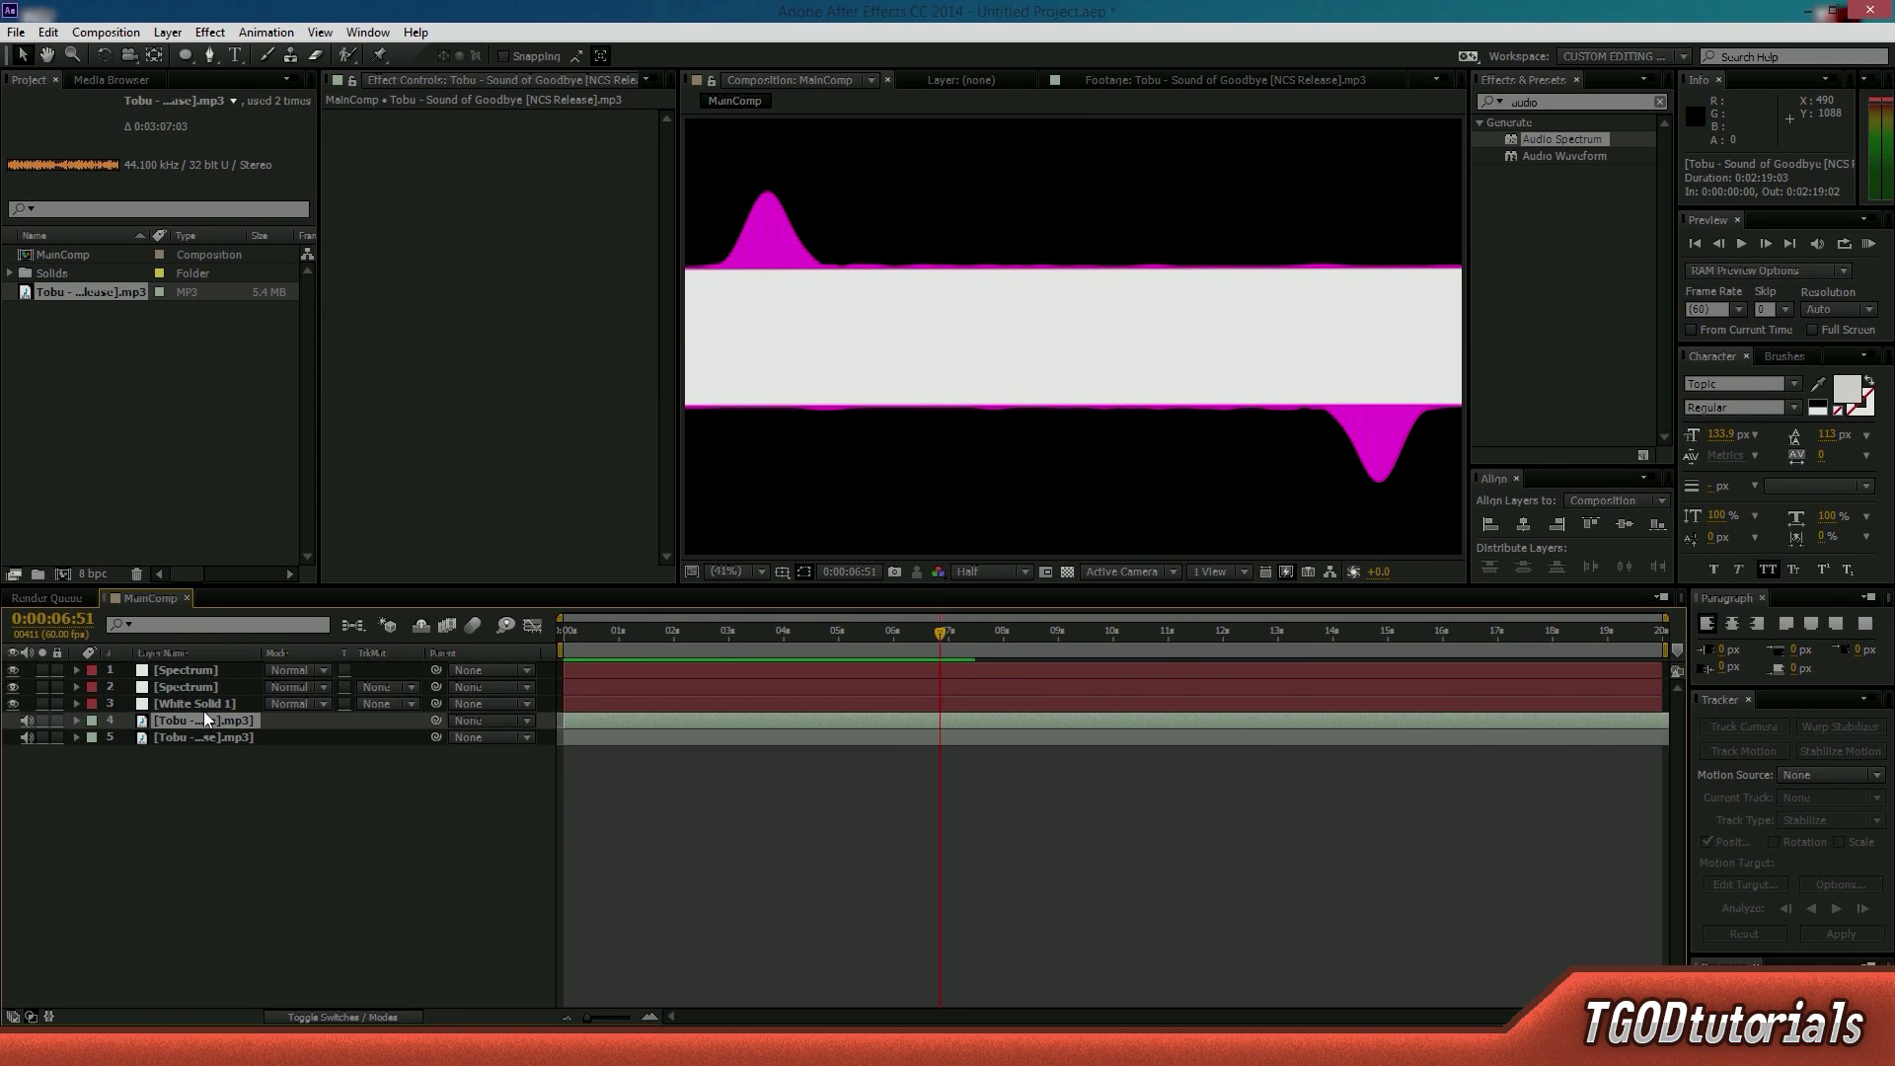
- Select the top Spectrum layer and check its Audio Layer source, leaving it unchanged
shift+click(215, 673)
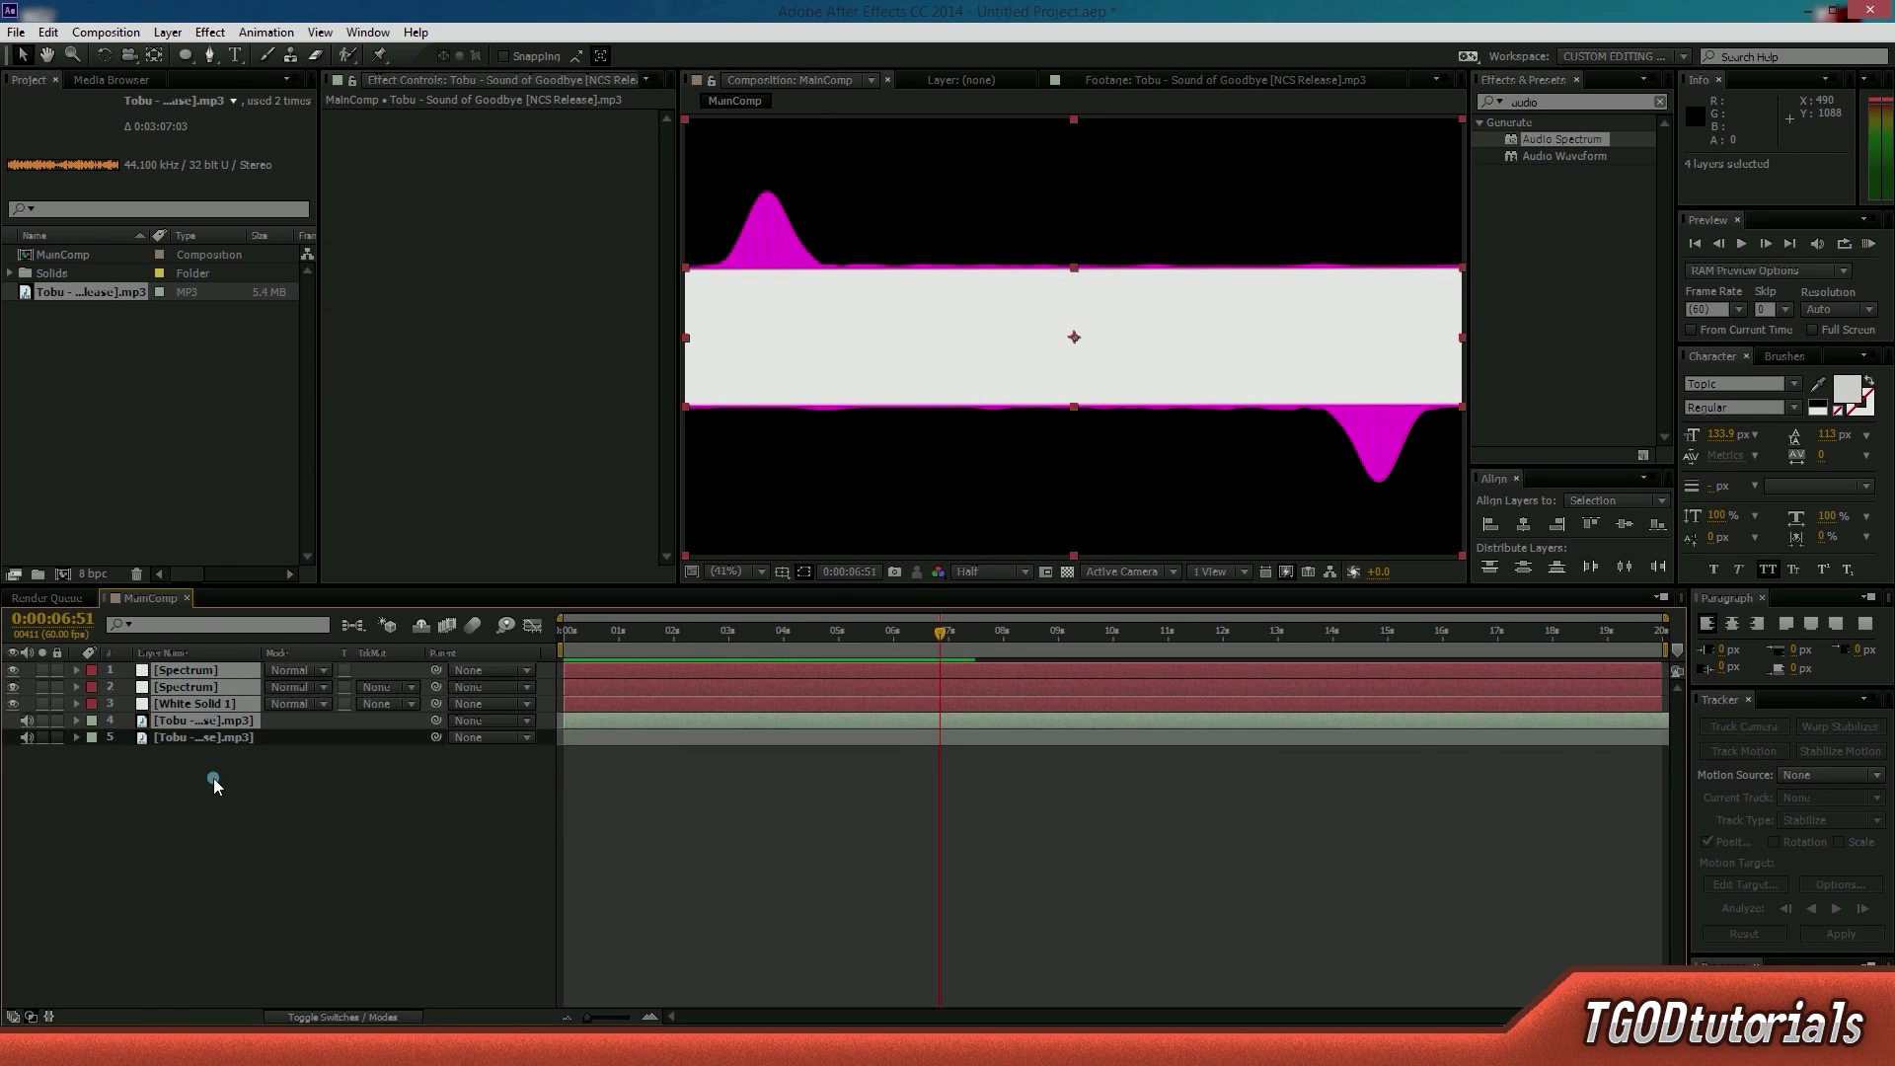
click(213, 778)
click(203, 671)
click(203, 679)
click(205, 671)
click(207, 687)
click(205, 671)
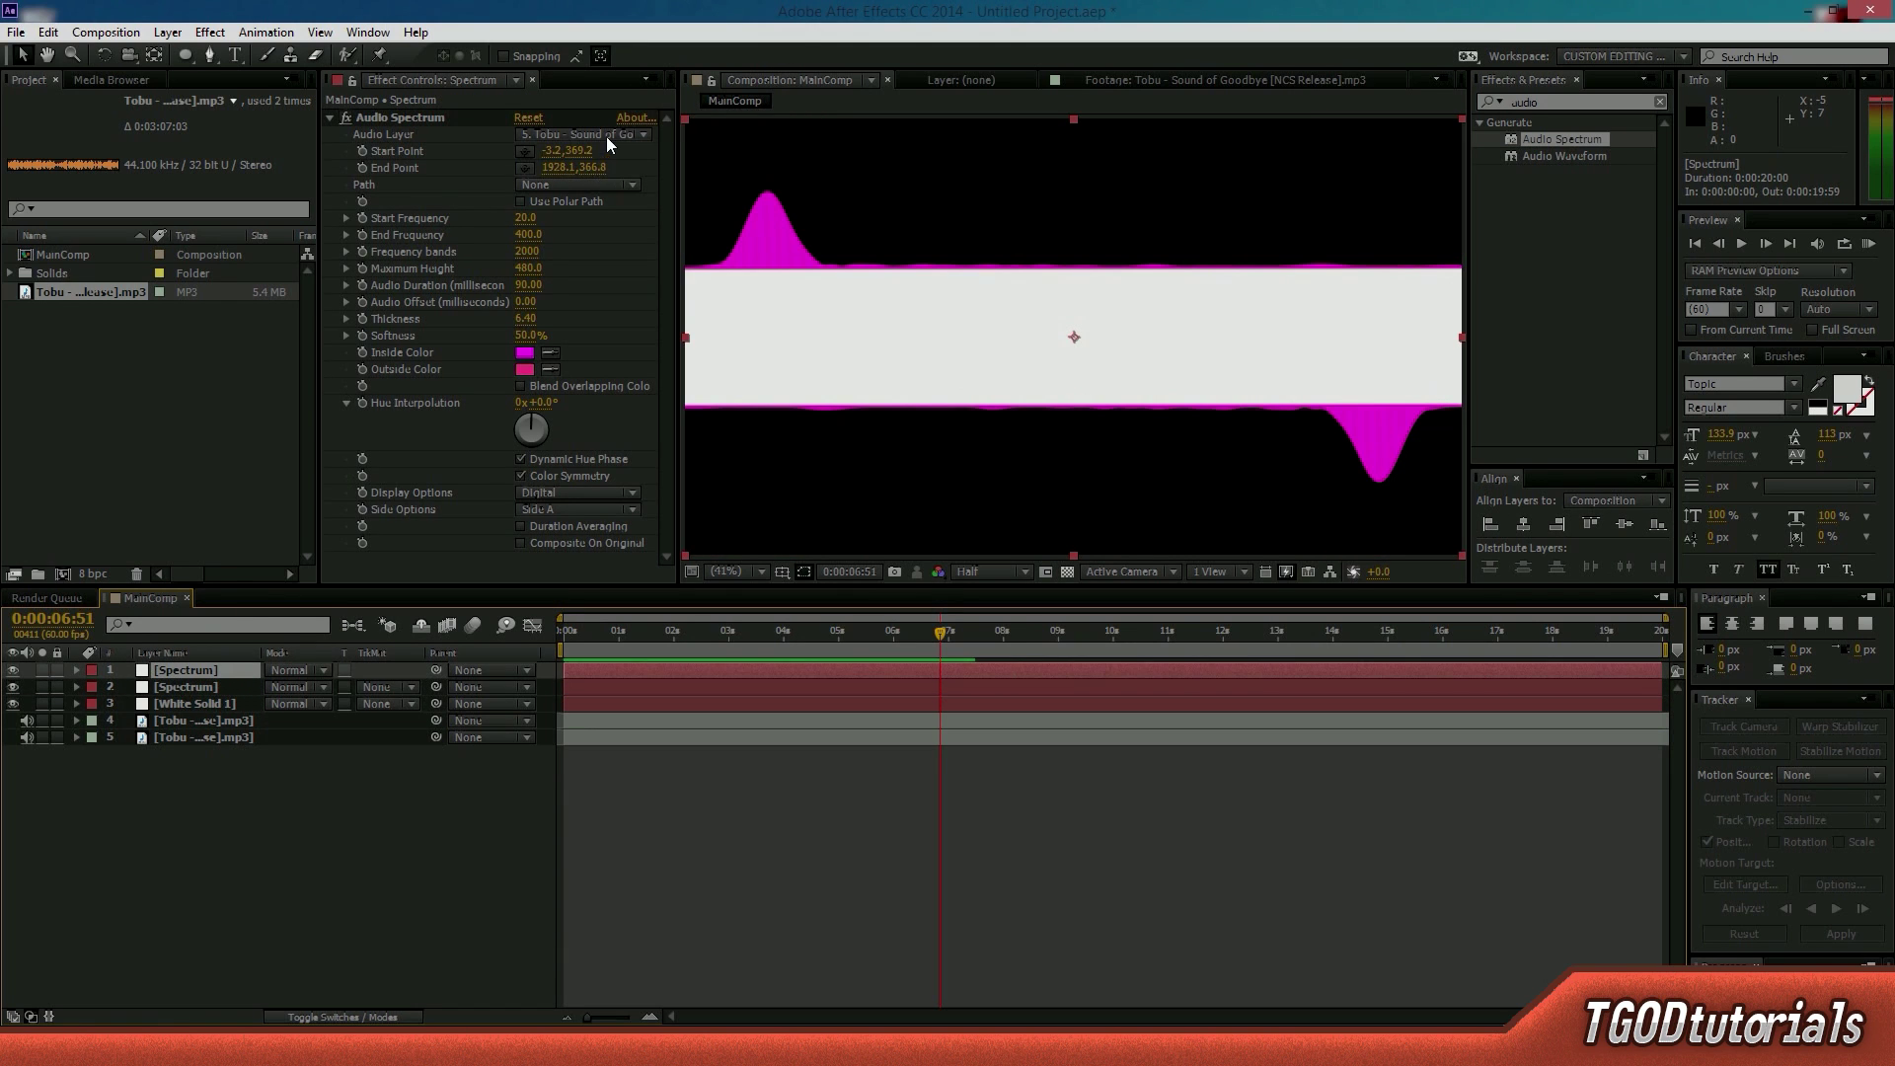
click(606, 137)
click(221, 669)
- Mute the upper Tobu copy and select the top four layers
click(28, 721)
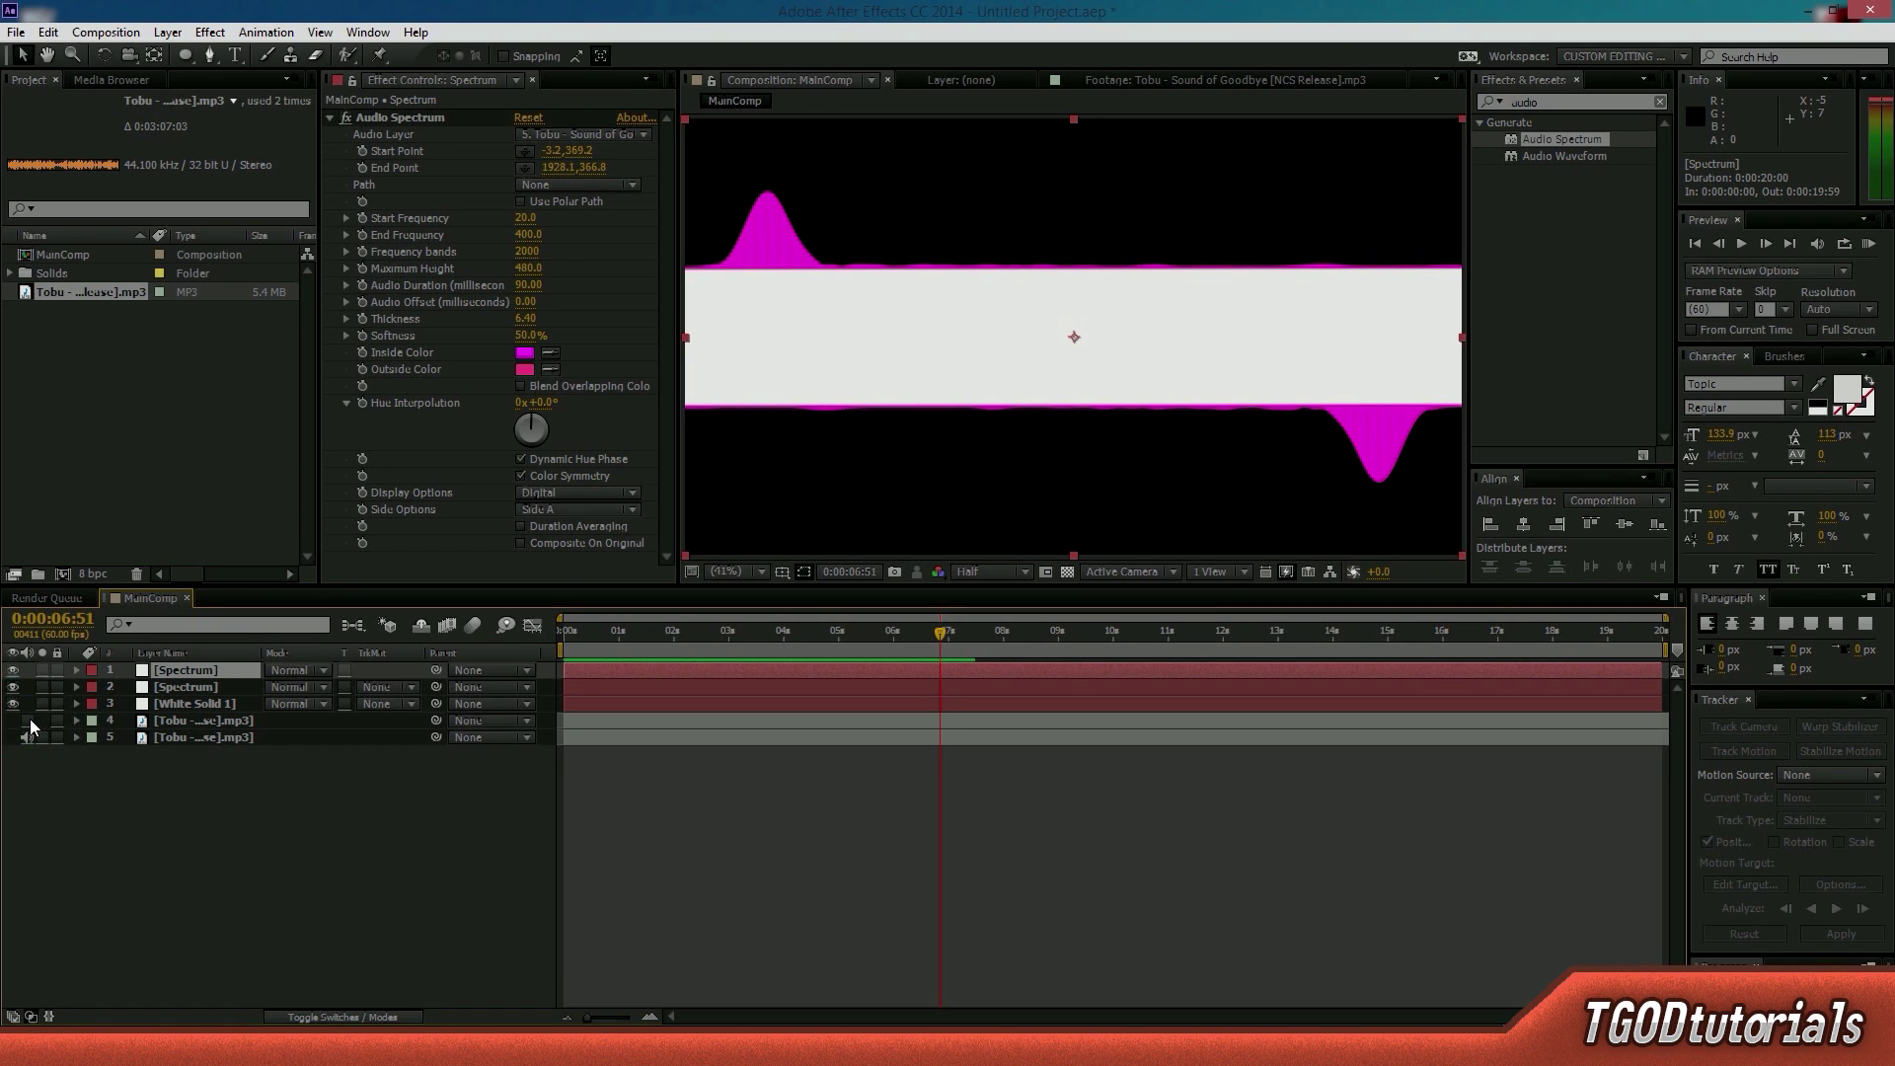
shift+click(177, 714)
right_click(178, 710)
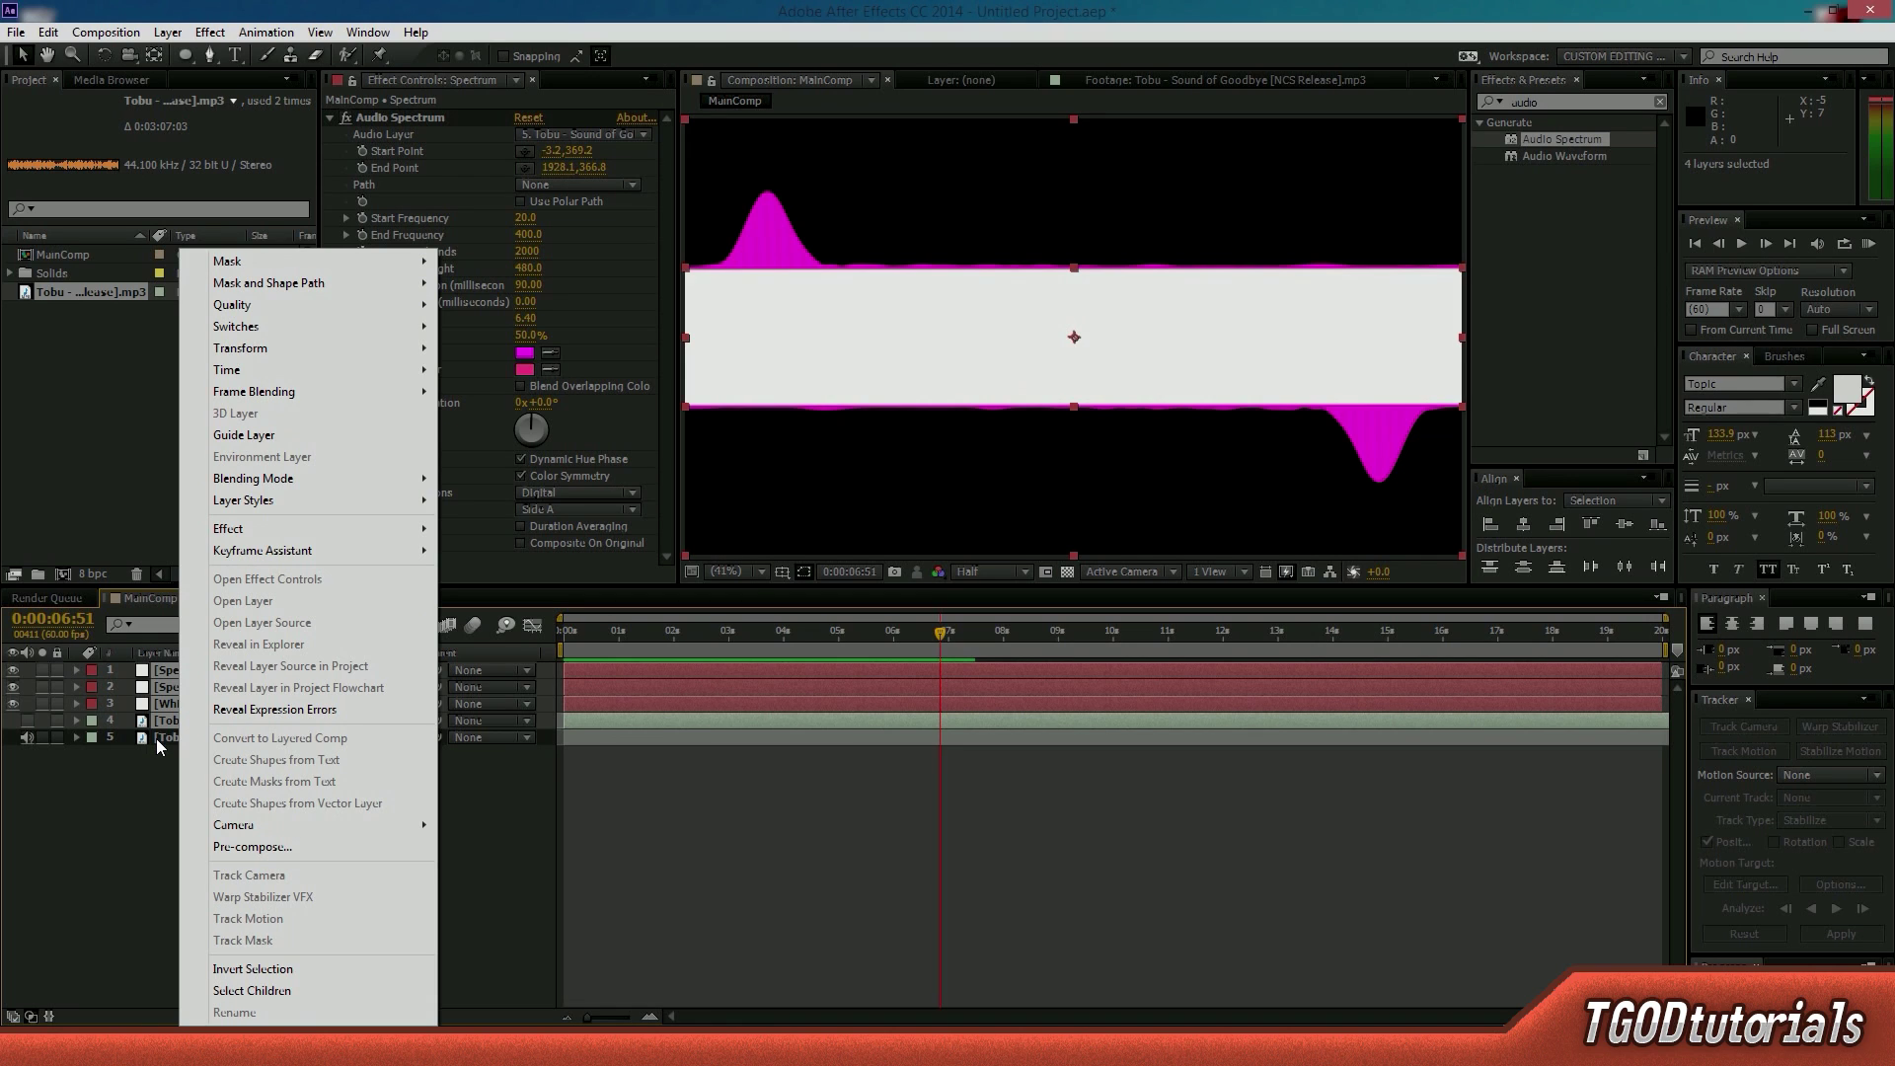
- Pre-compose the four selected layers into 'Matte', moving all attributes
click(274, 843)
text(Matte)
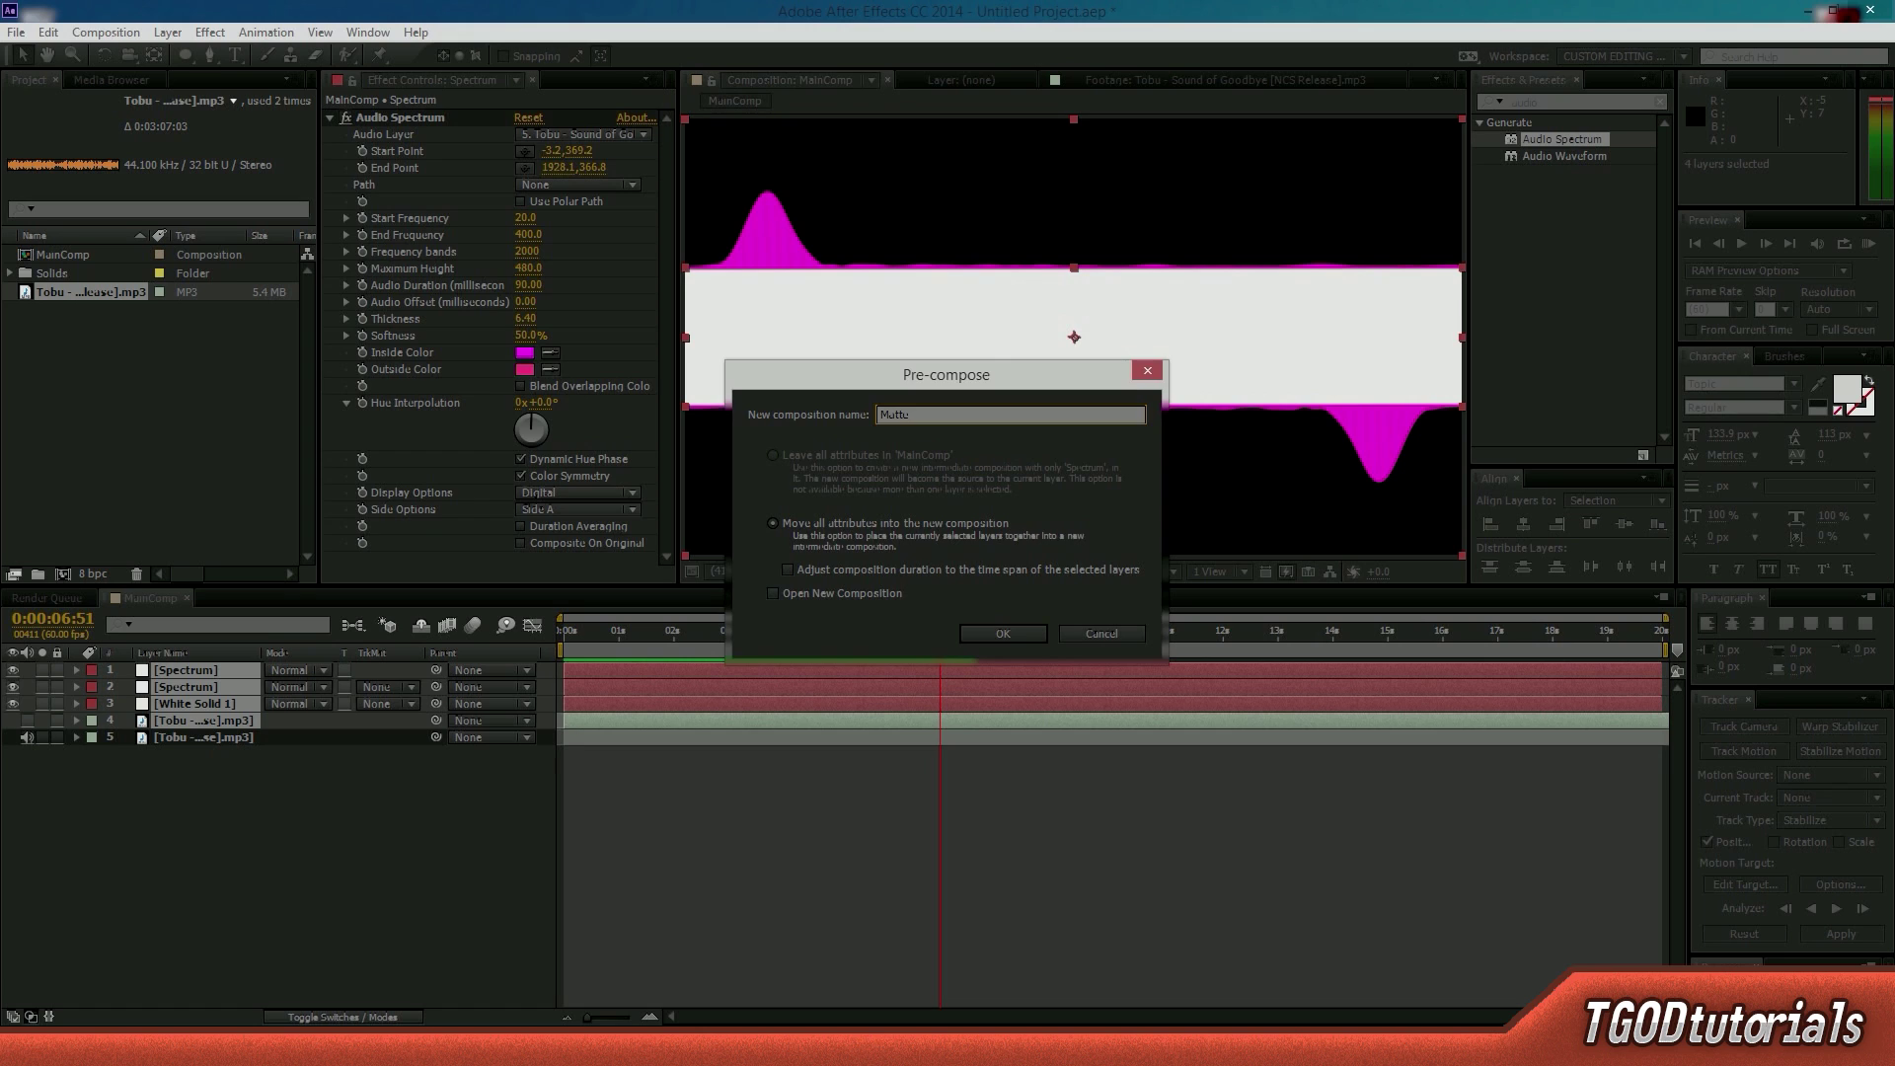
key(Return)
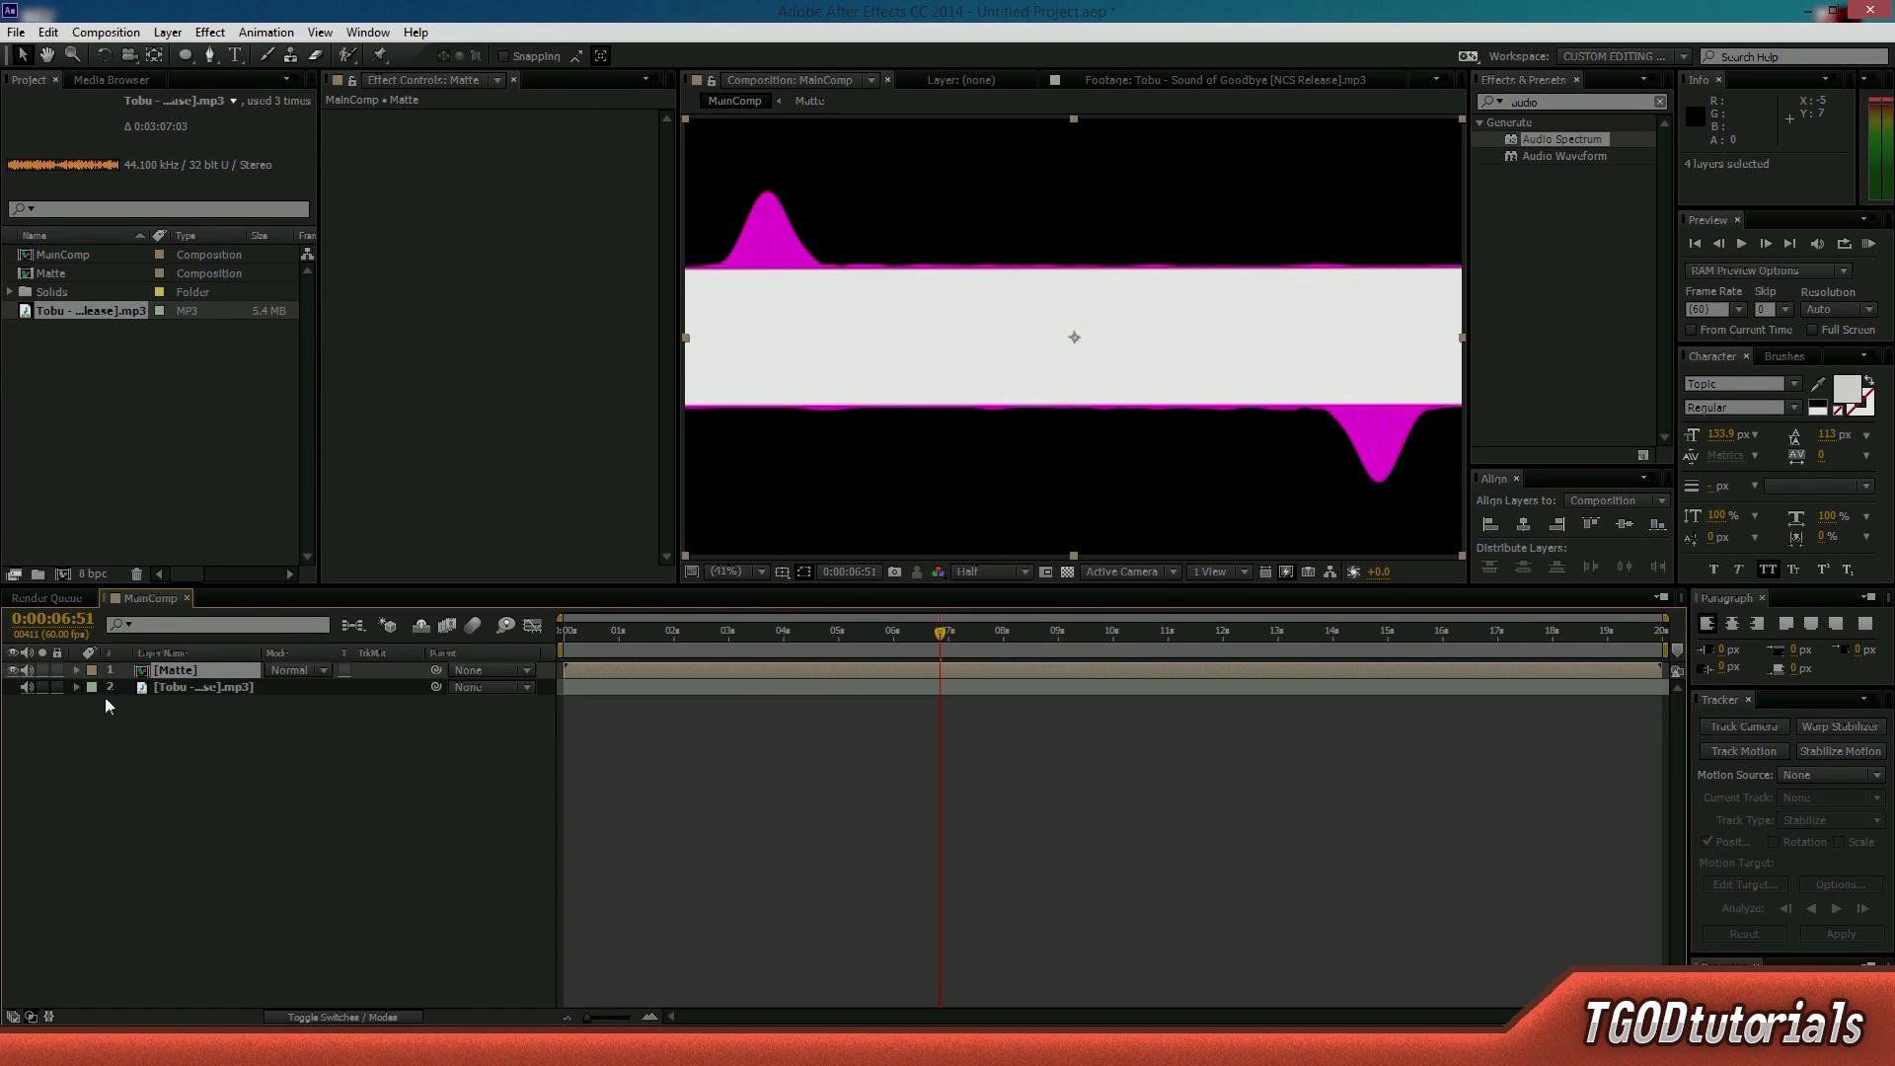
- Mute the Matte layer's audio, RAM-preview from near the start, and start a new solid
click(28, 670)
click(592, 630)
key(space)
click(566, 632)
key(KP_0)
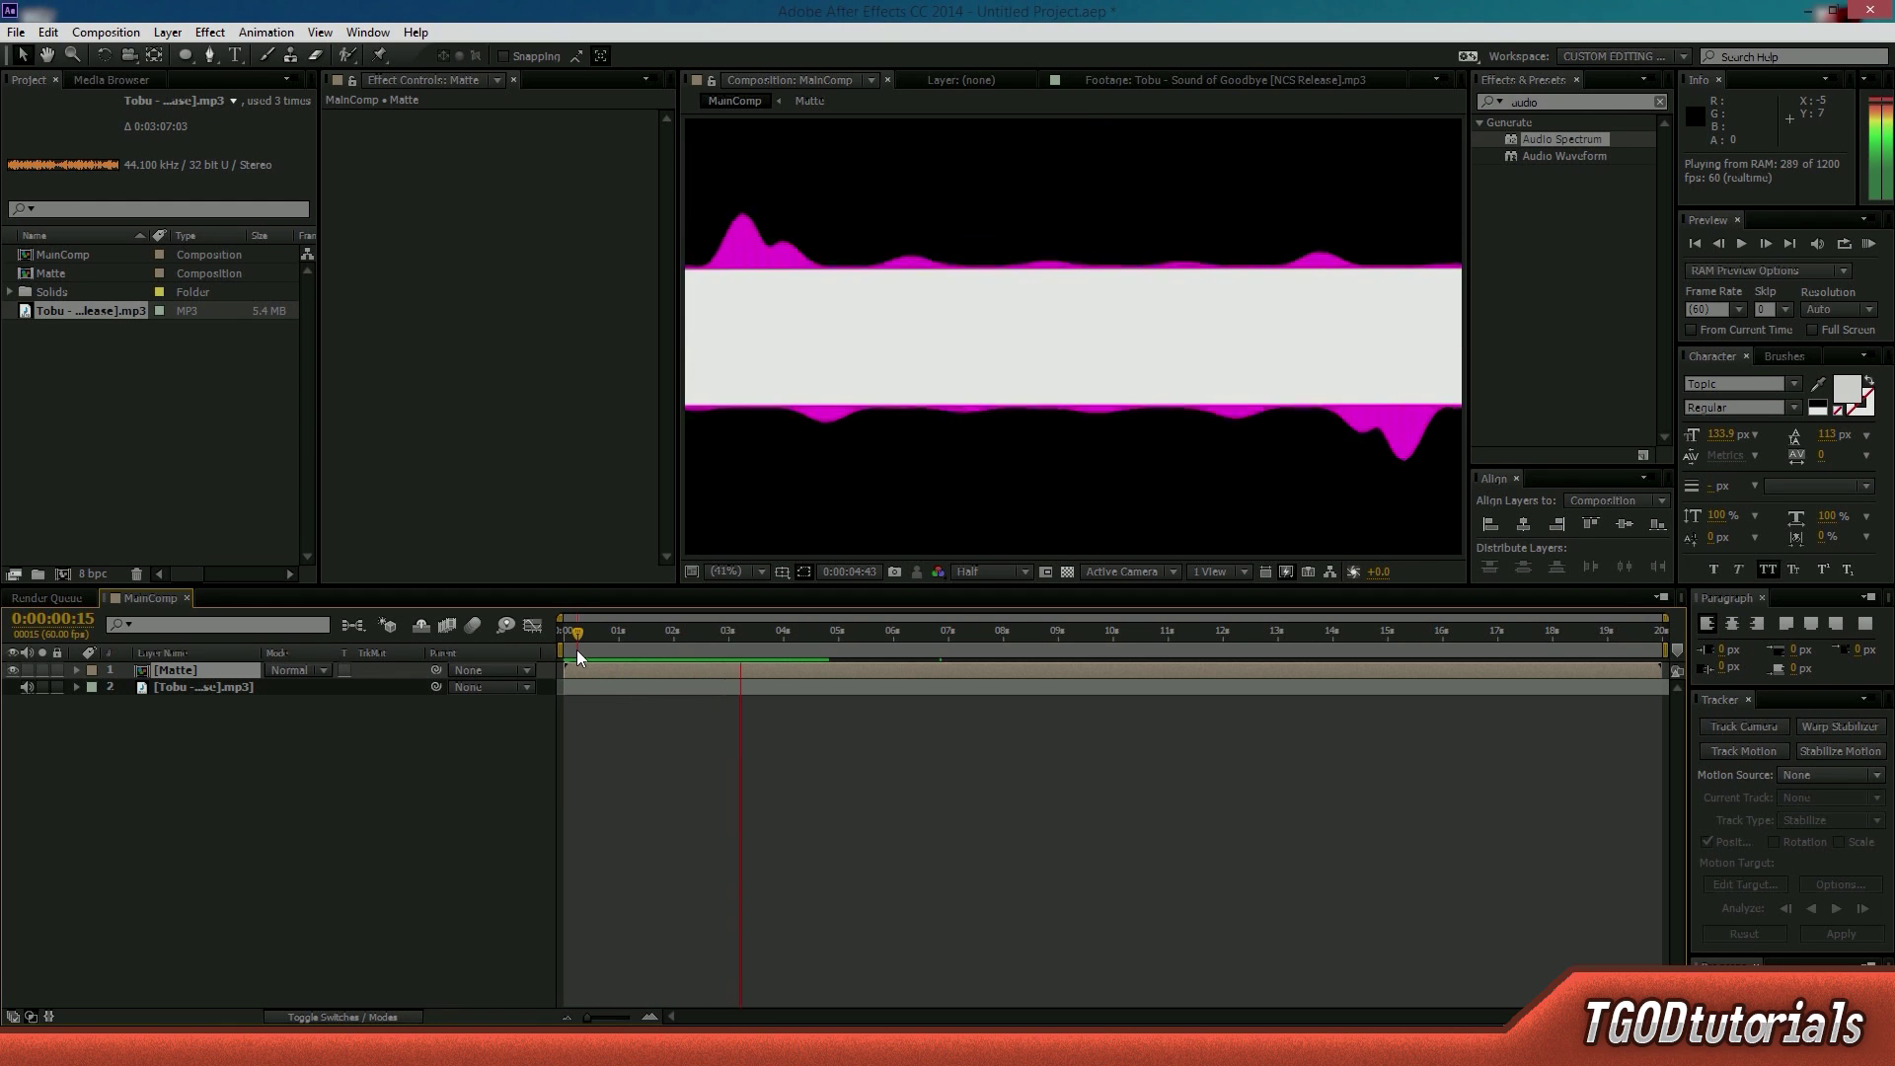
key(space)
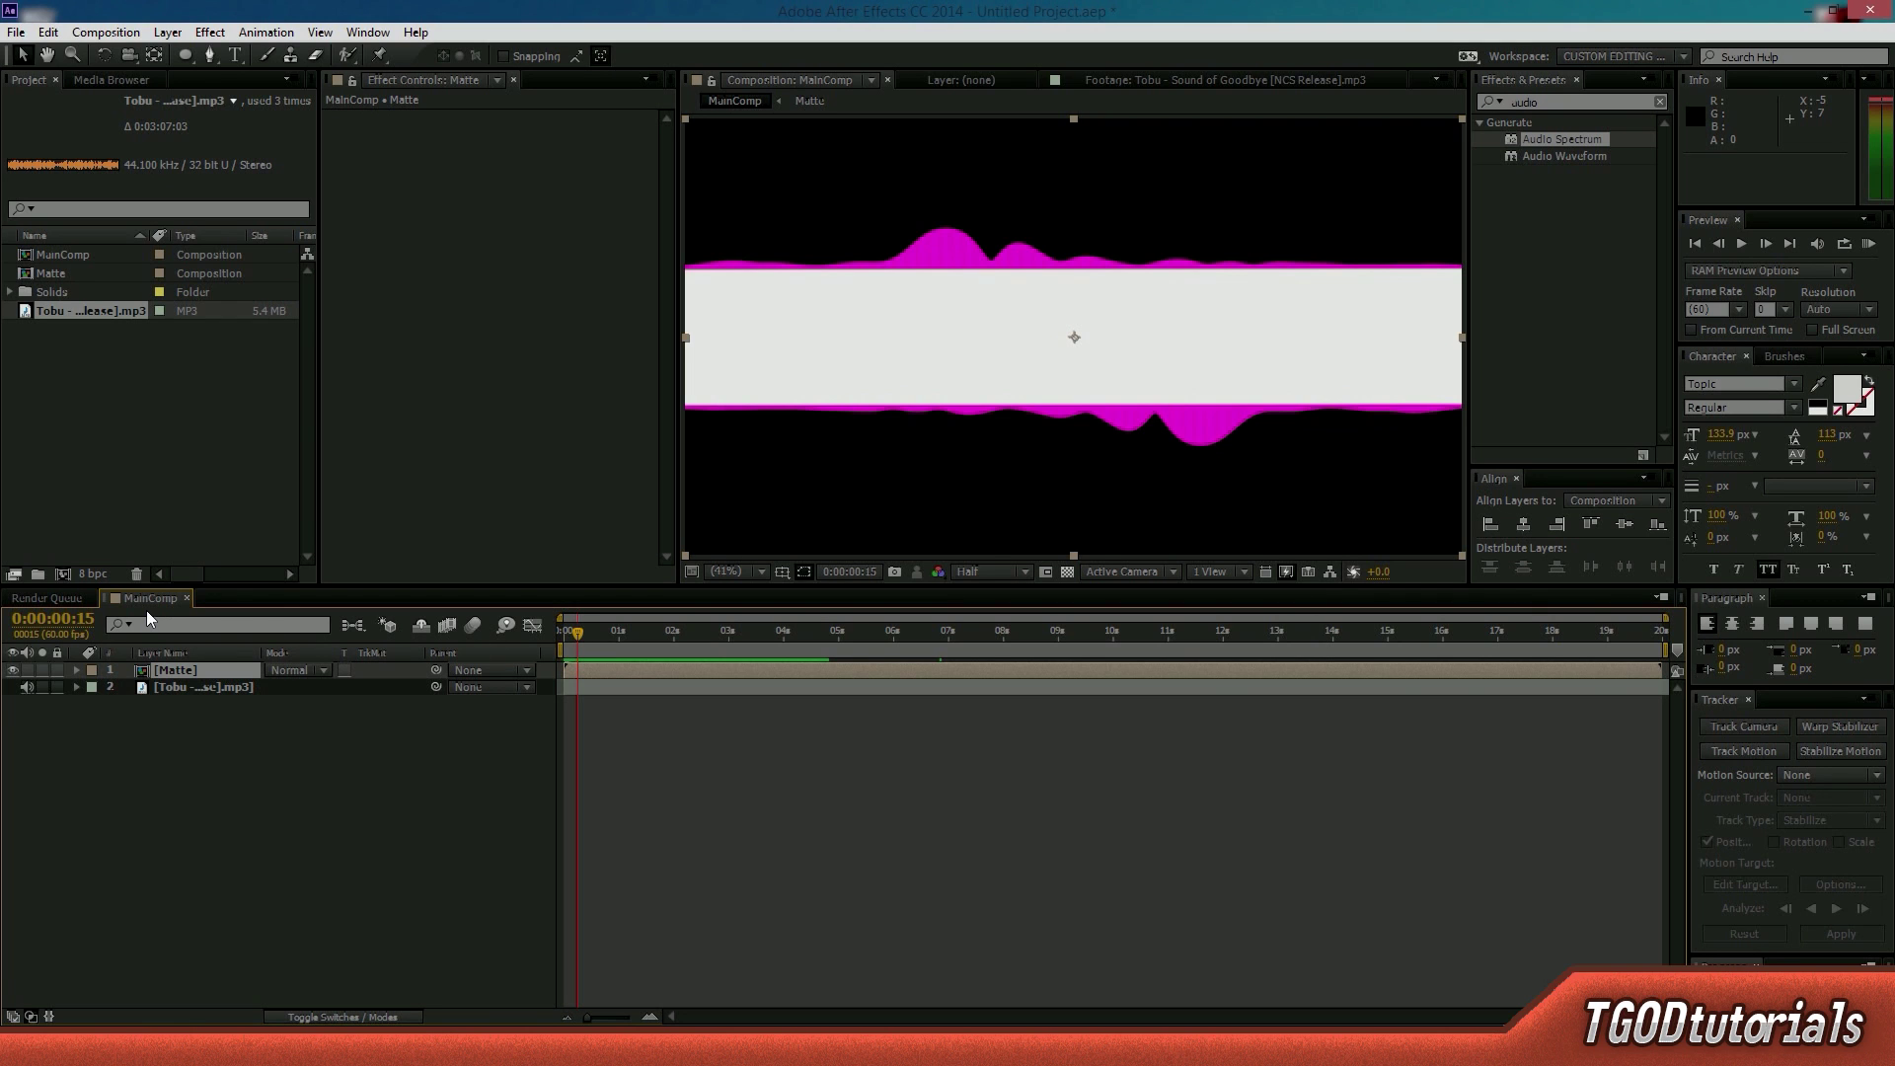
key(ctrl+y)
- Create a full-frame dark gray (3A3A3A) solid named Dark Gray Solid 1
click(938, 640)
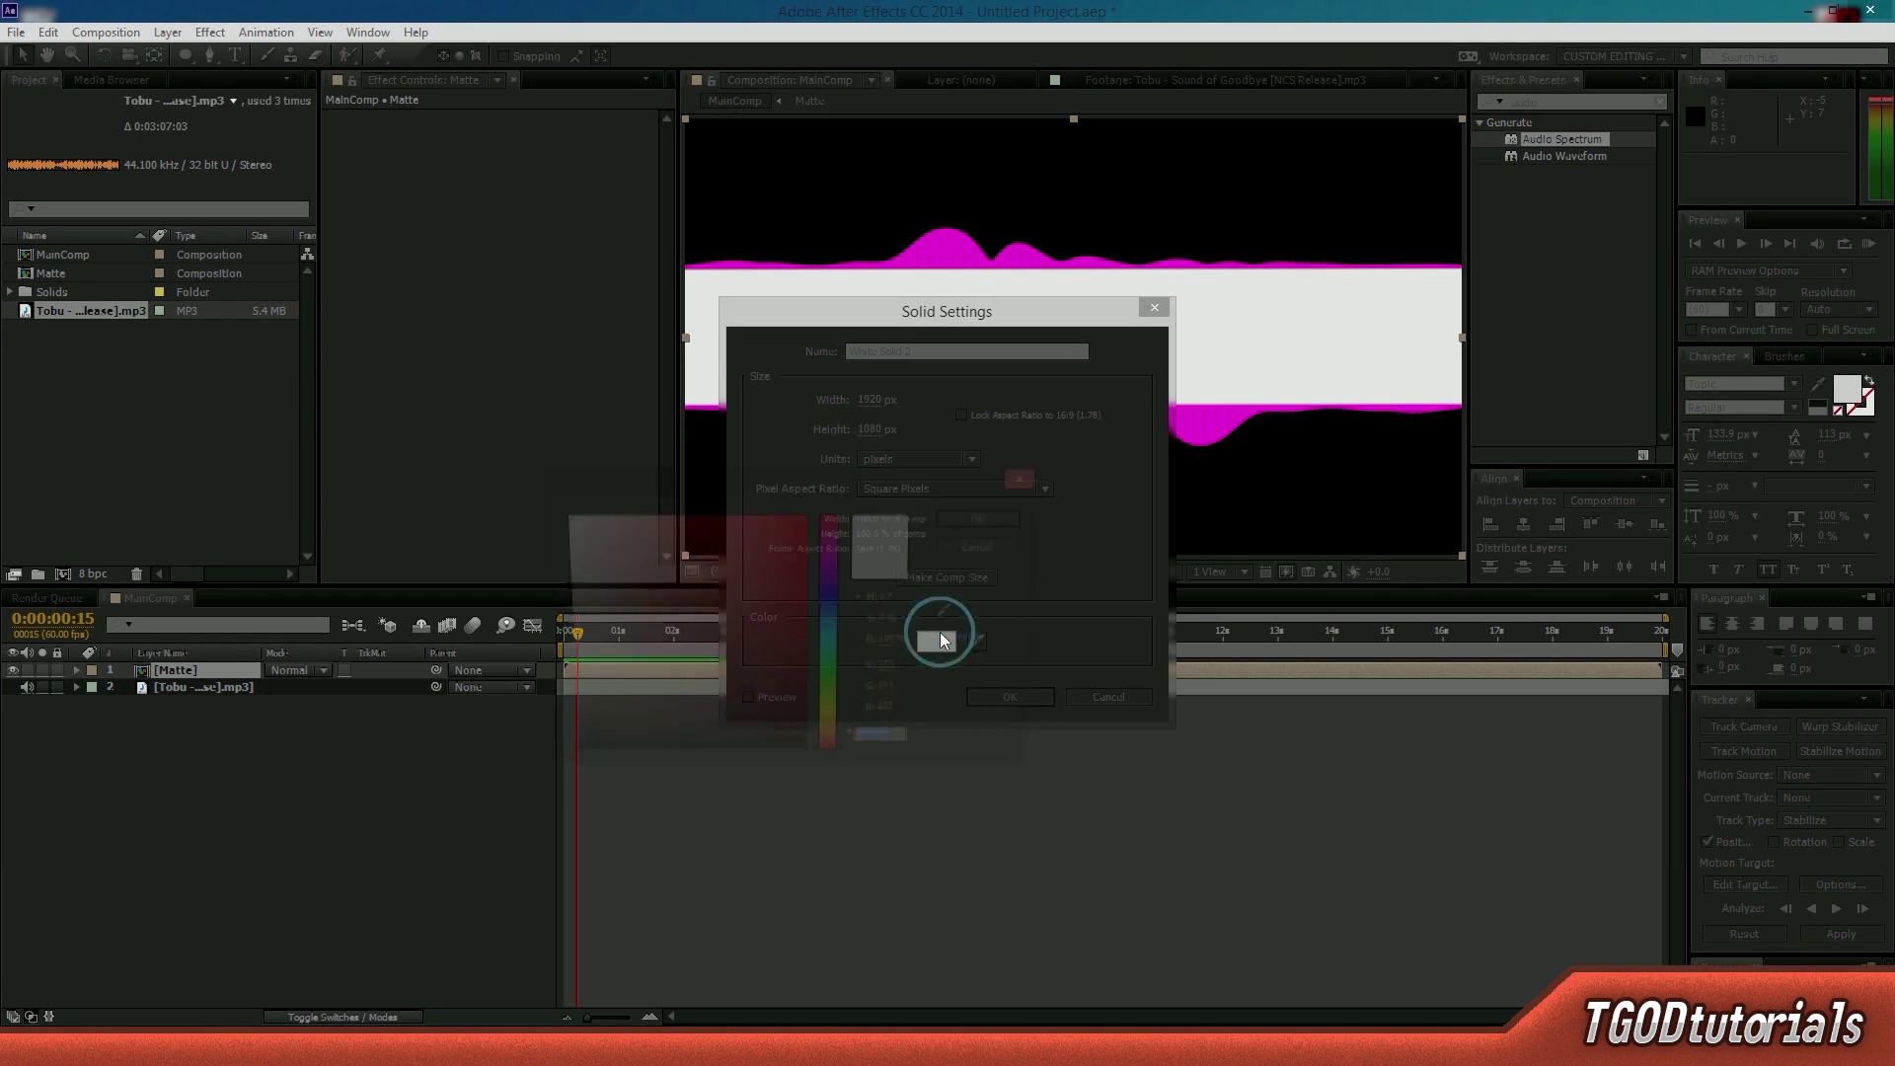
mouse_move(694, 668)
mouse_down()
mouse_move(677, 656)
mouse_move(530, 708)
mouse_up()
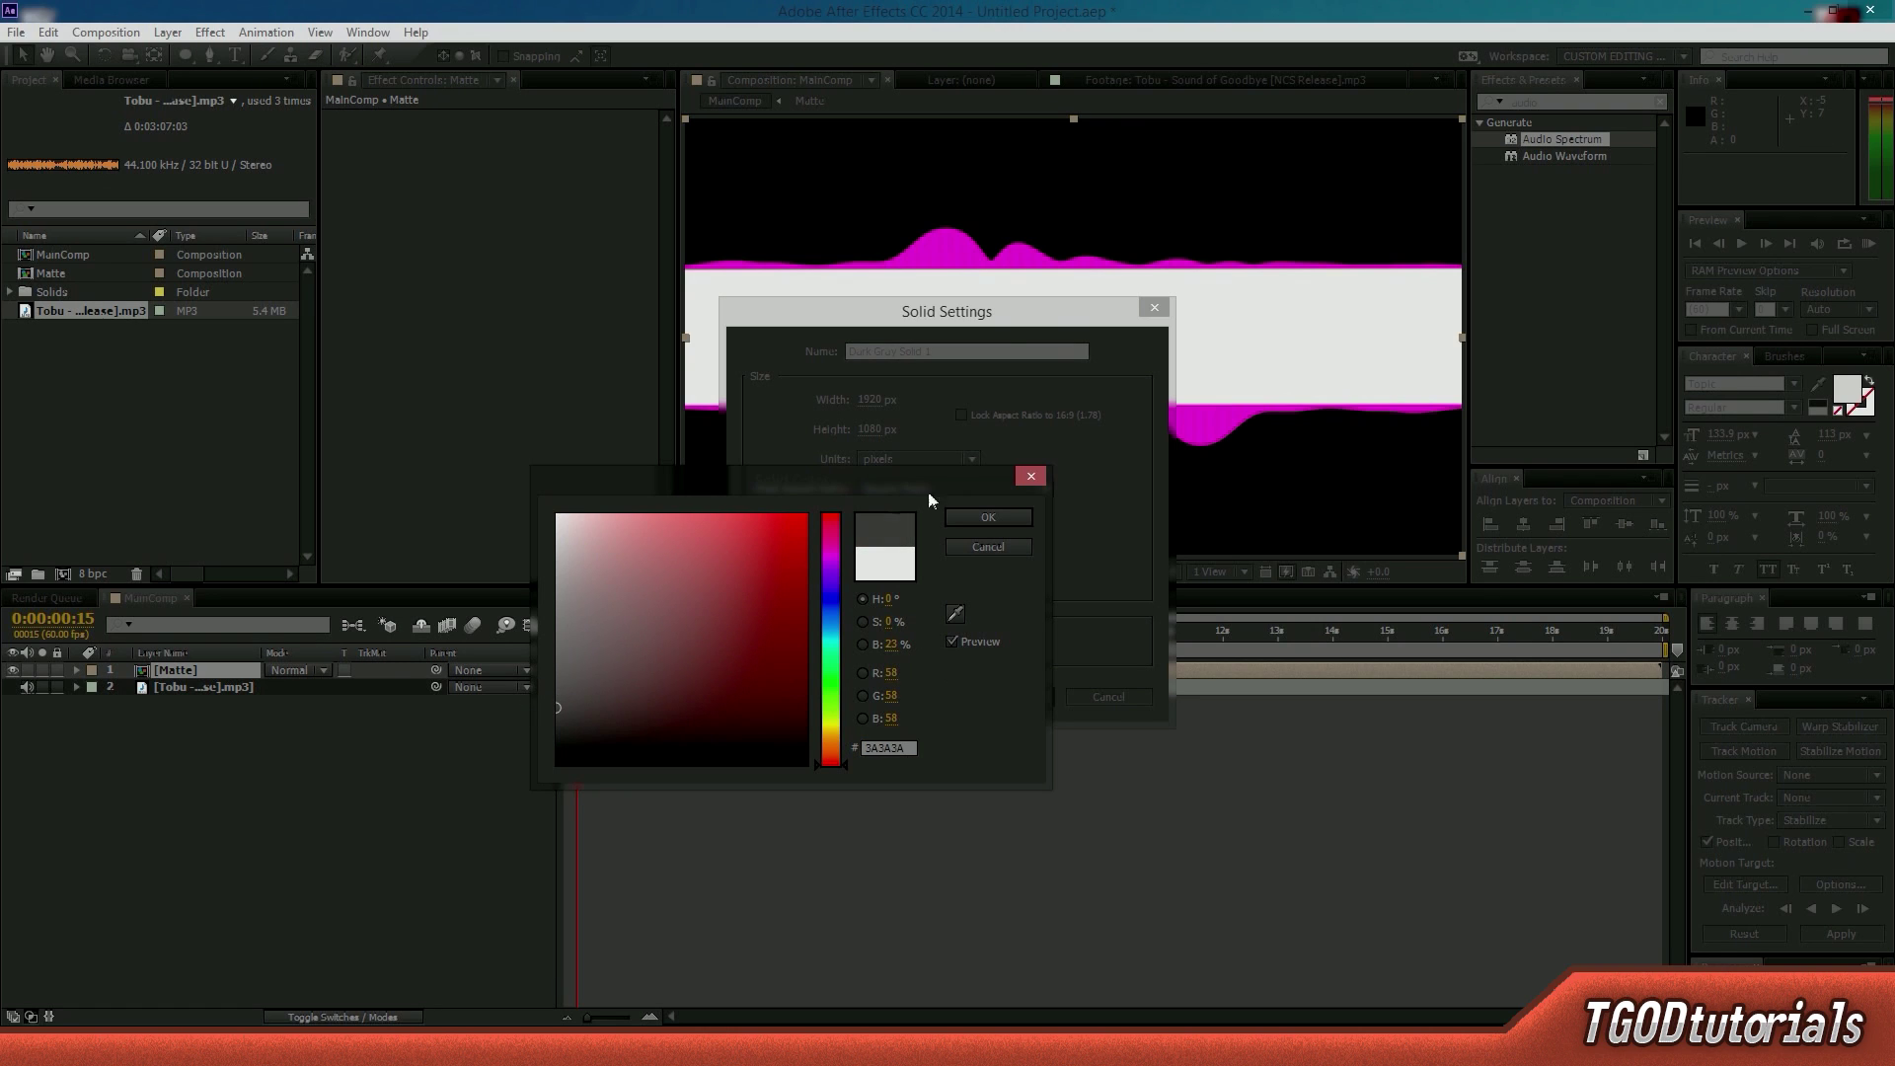
click(985, 517)
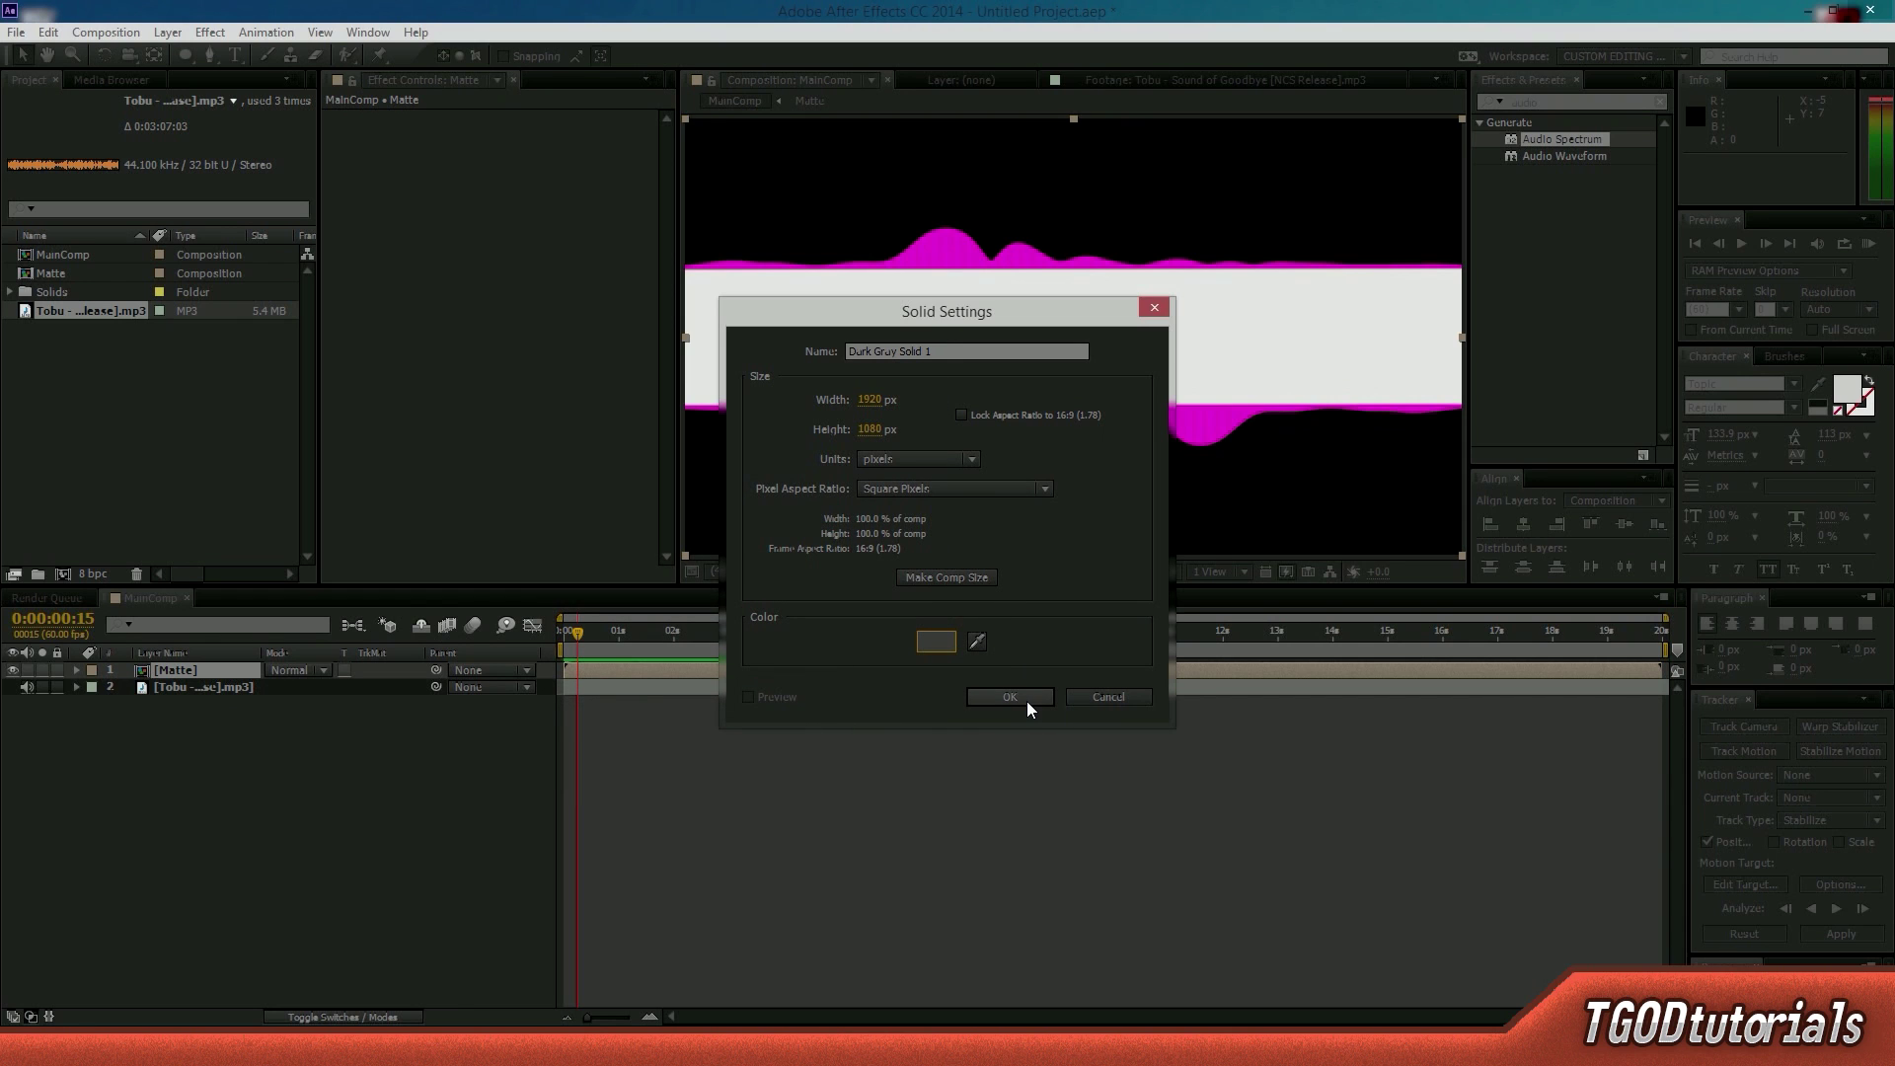
click(1026, 699)
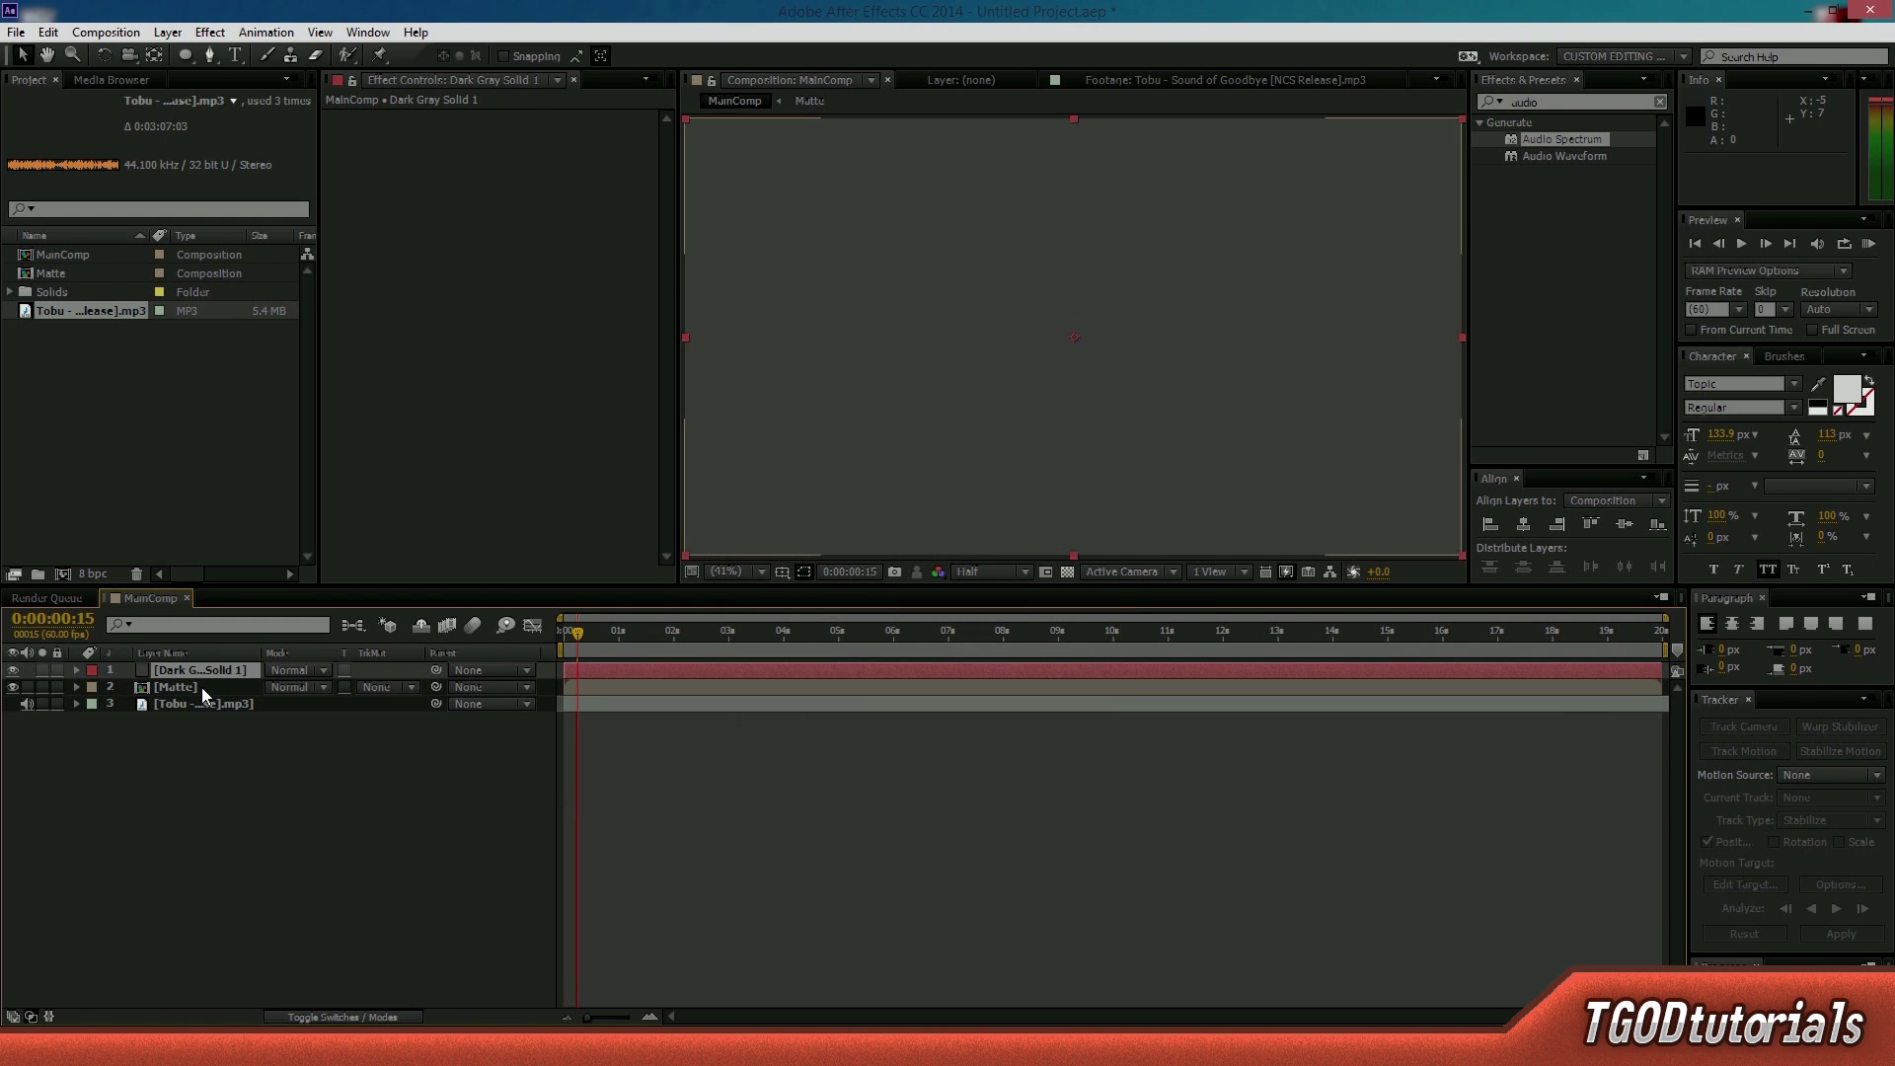
click(202, 687)
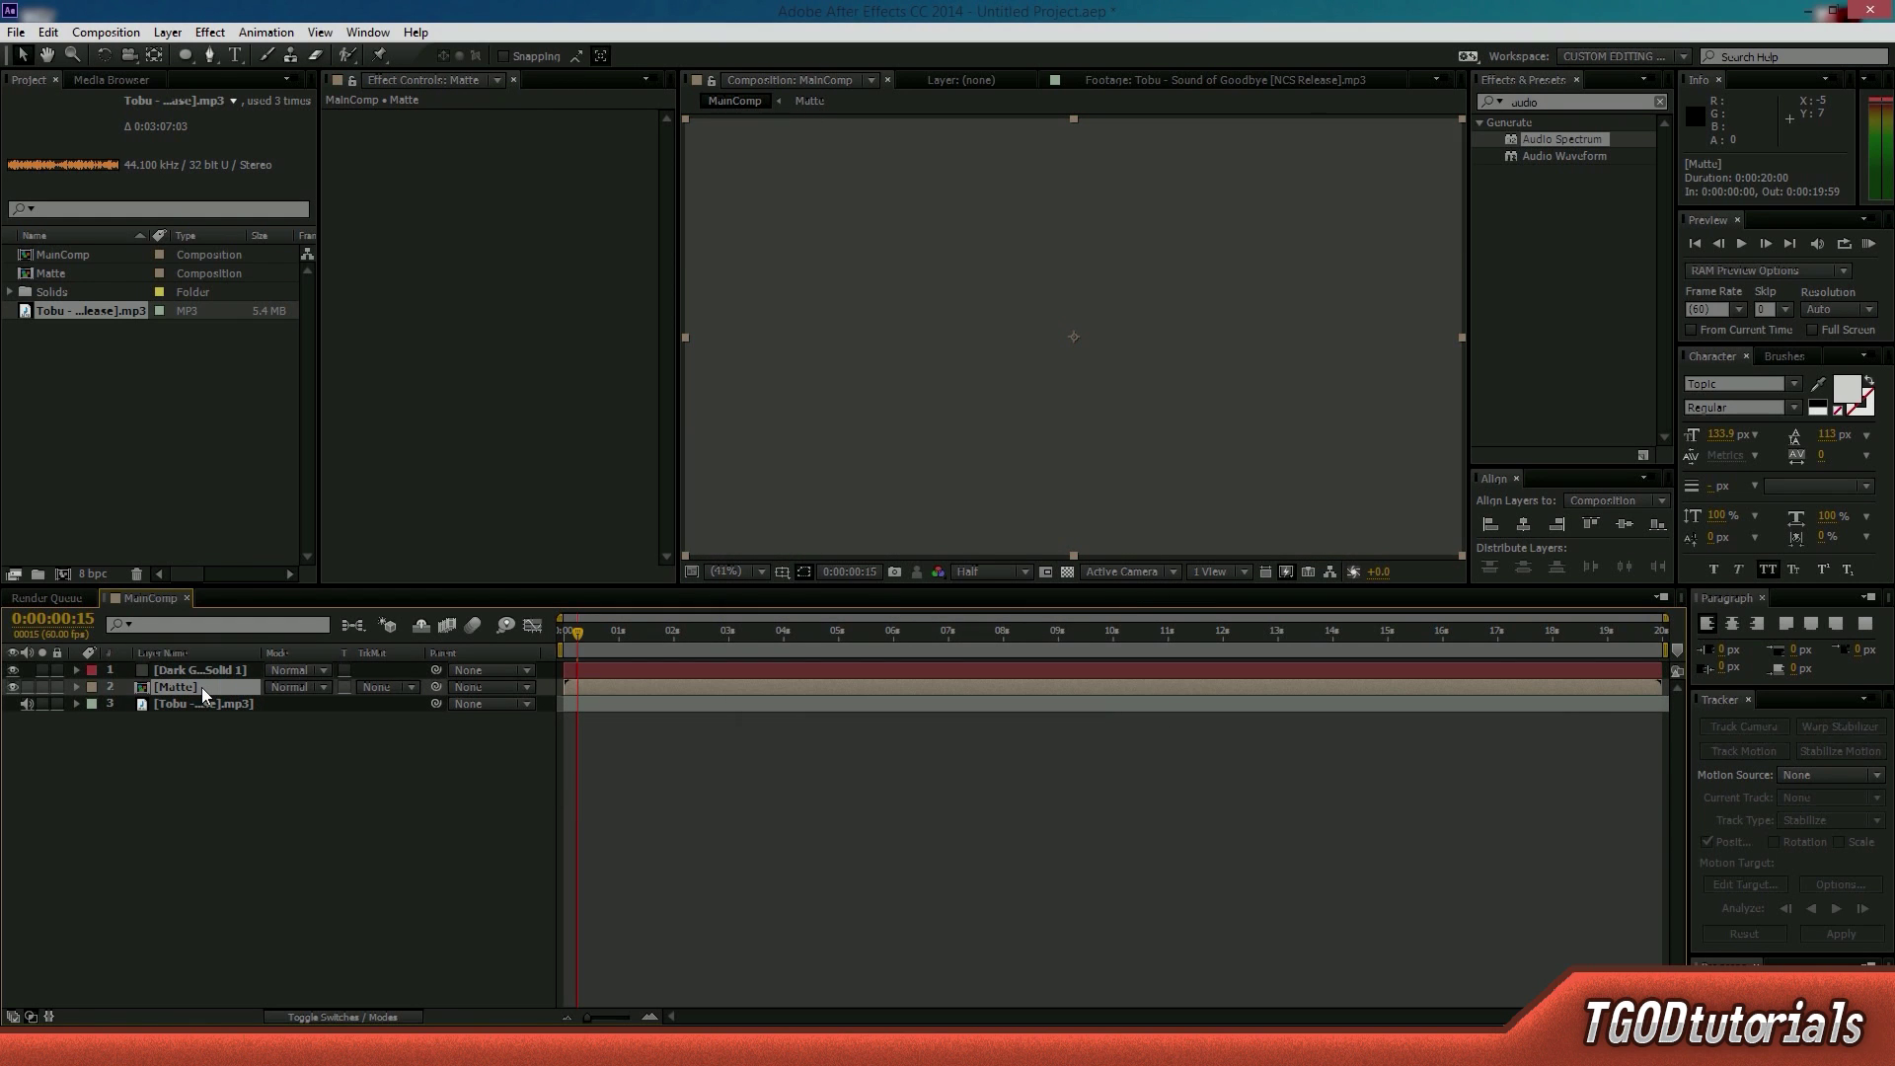
- Hide Dark Gray Solid 1, enable the transparency grid, and move the solid below Matte
click(13, 670)
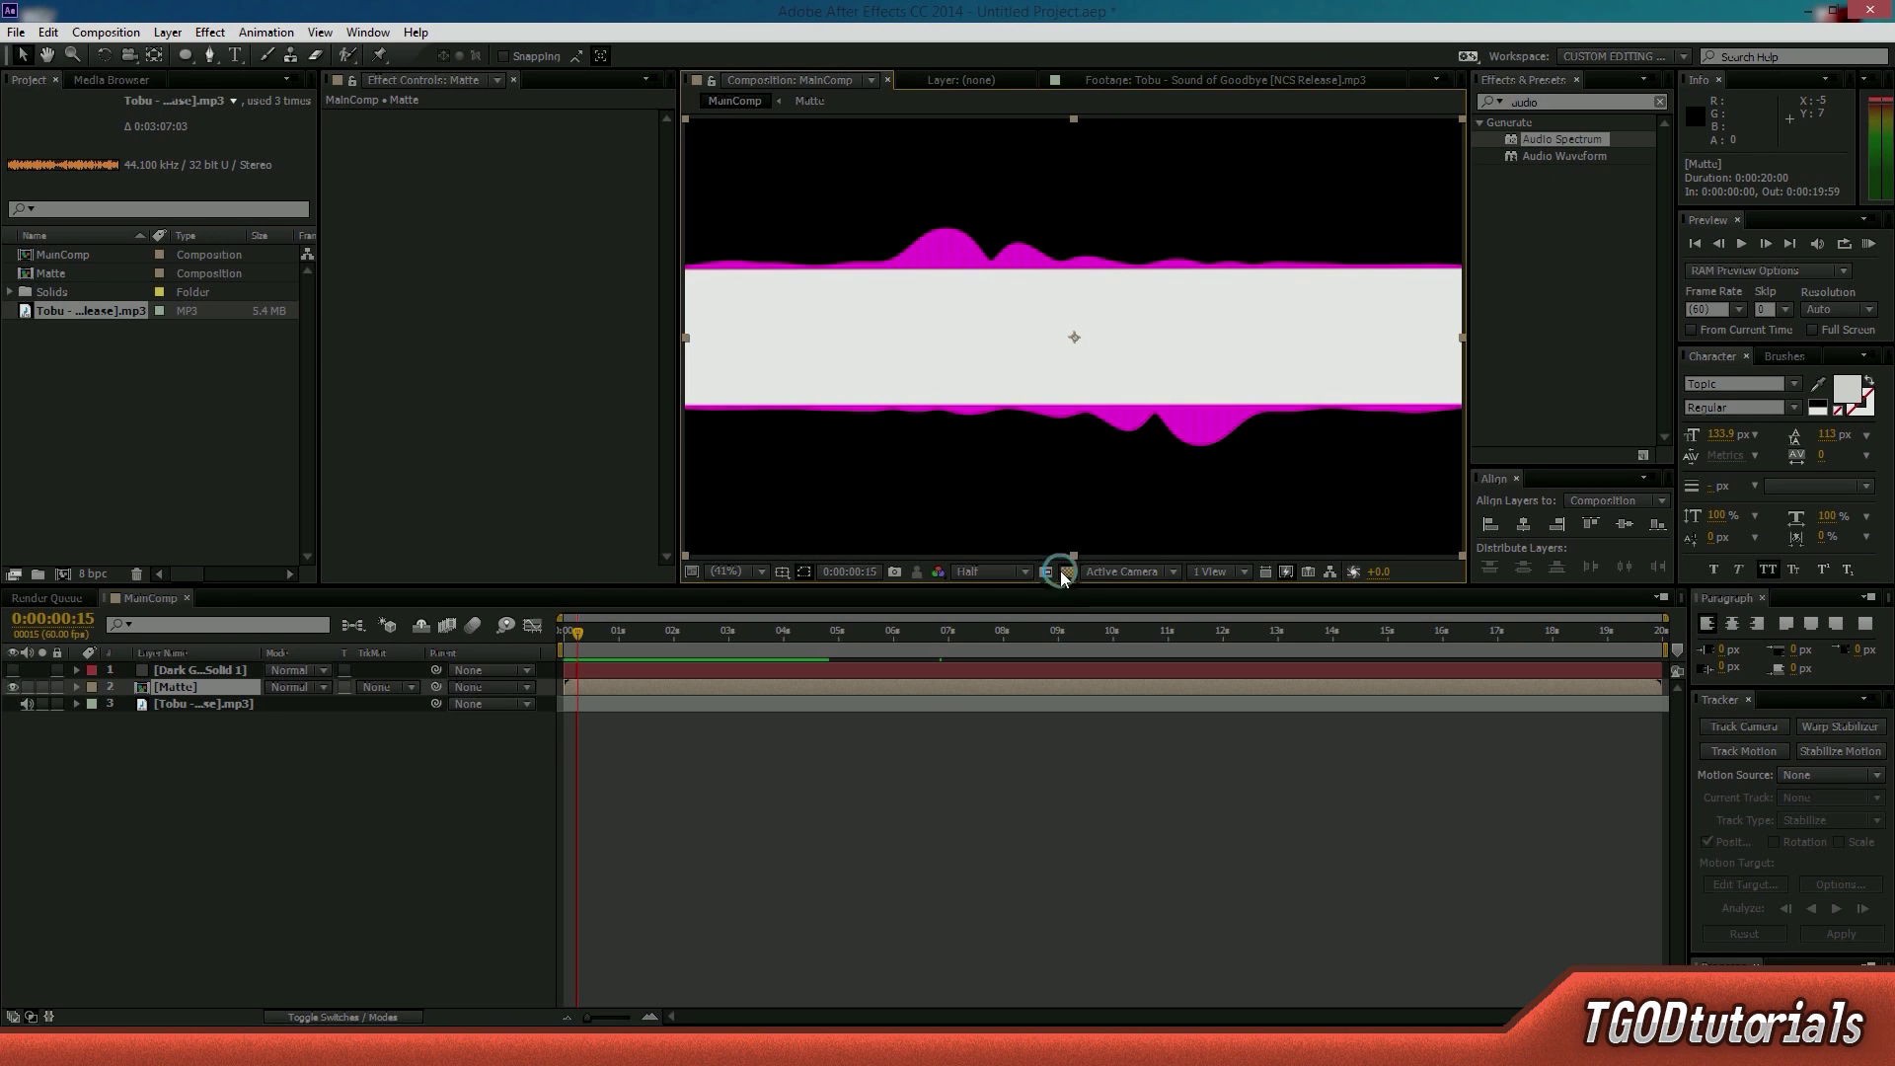
click(1064, 572)
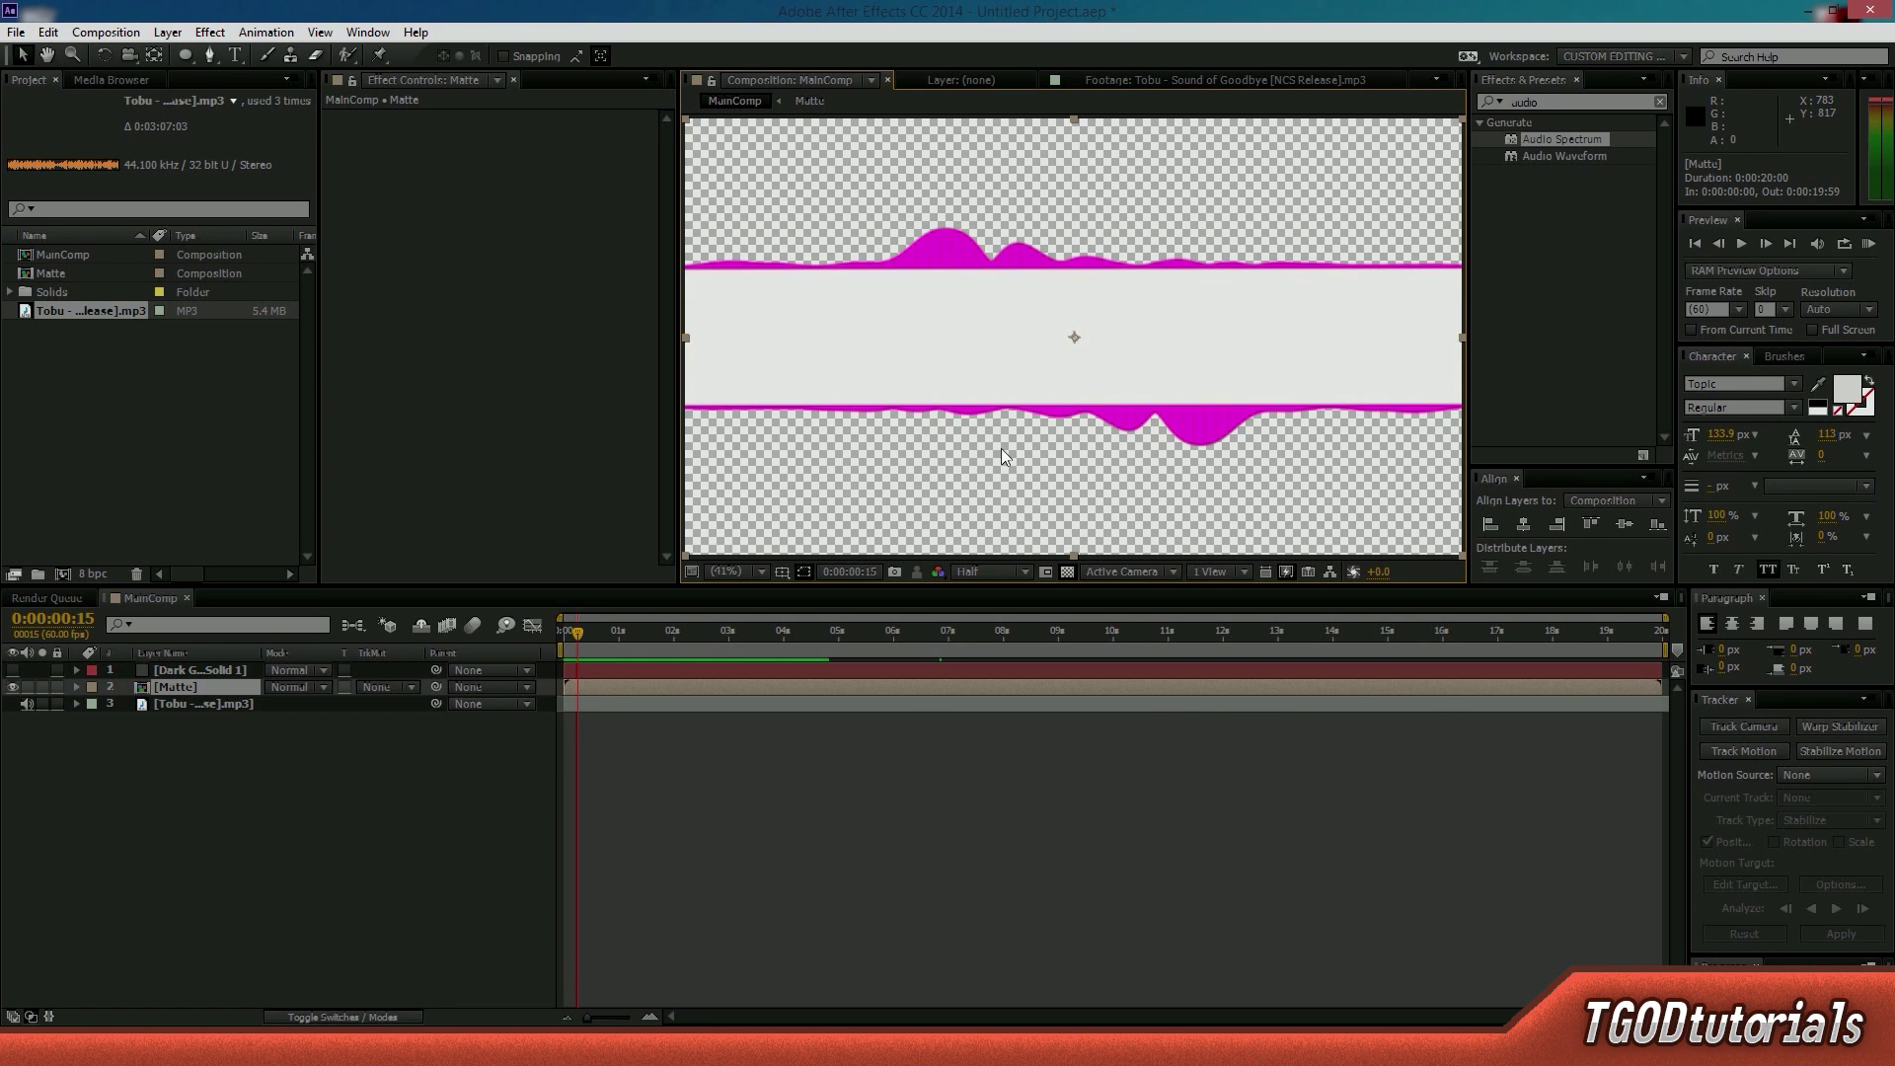
click(1066, 569)
click(1066, 569)
drag(215, 671, 215, 689)
click(193, 674)
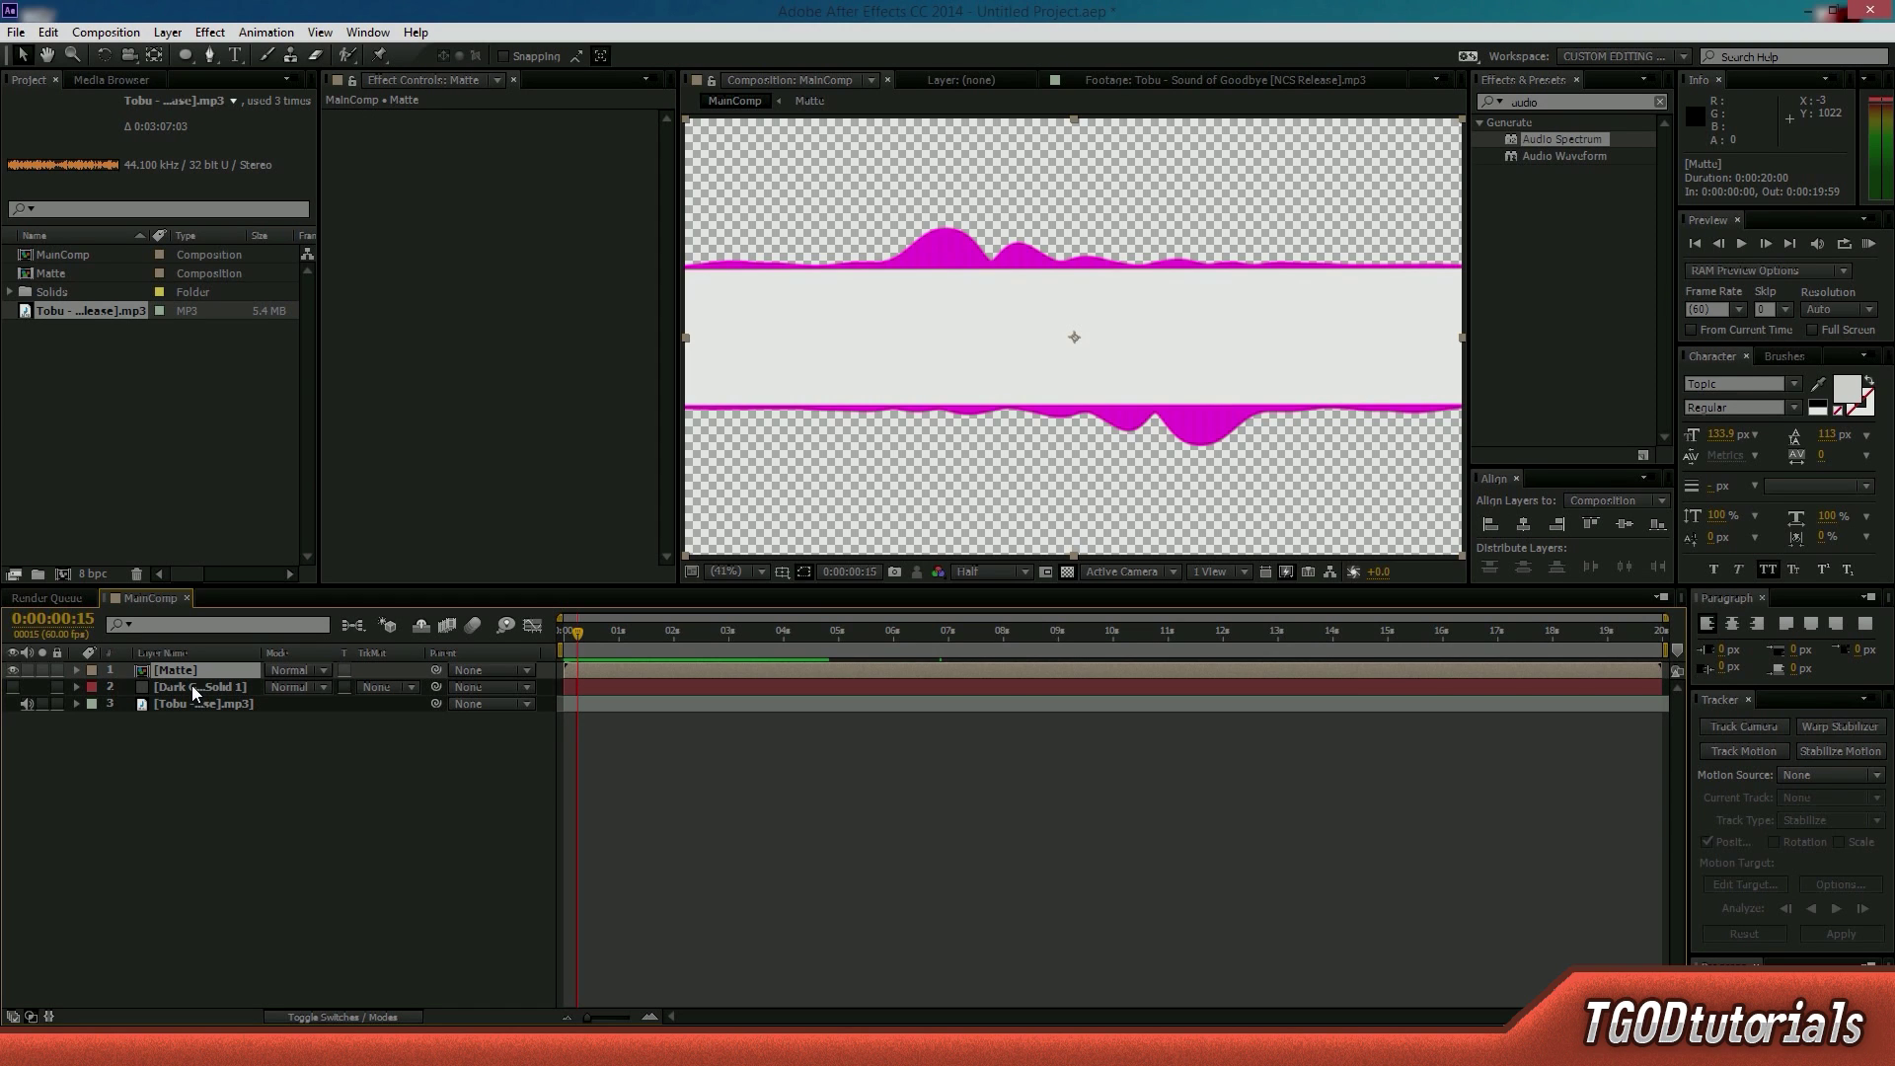
- Set Dark Gray Solid 1's track matte to Alpha Matte "[Matte]" in the Modes columns
key(F4)
key(F4)
key(F4)
key(F4)
click(373, 688)
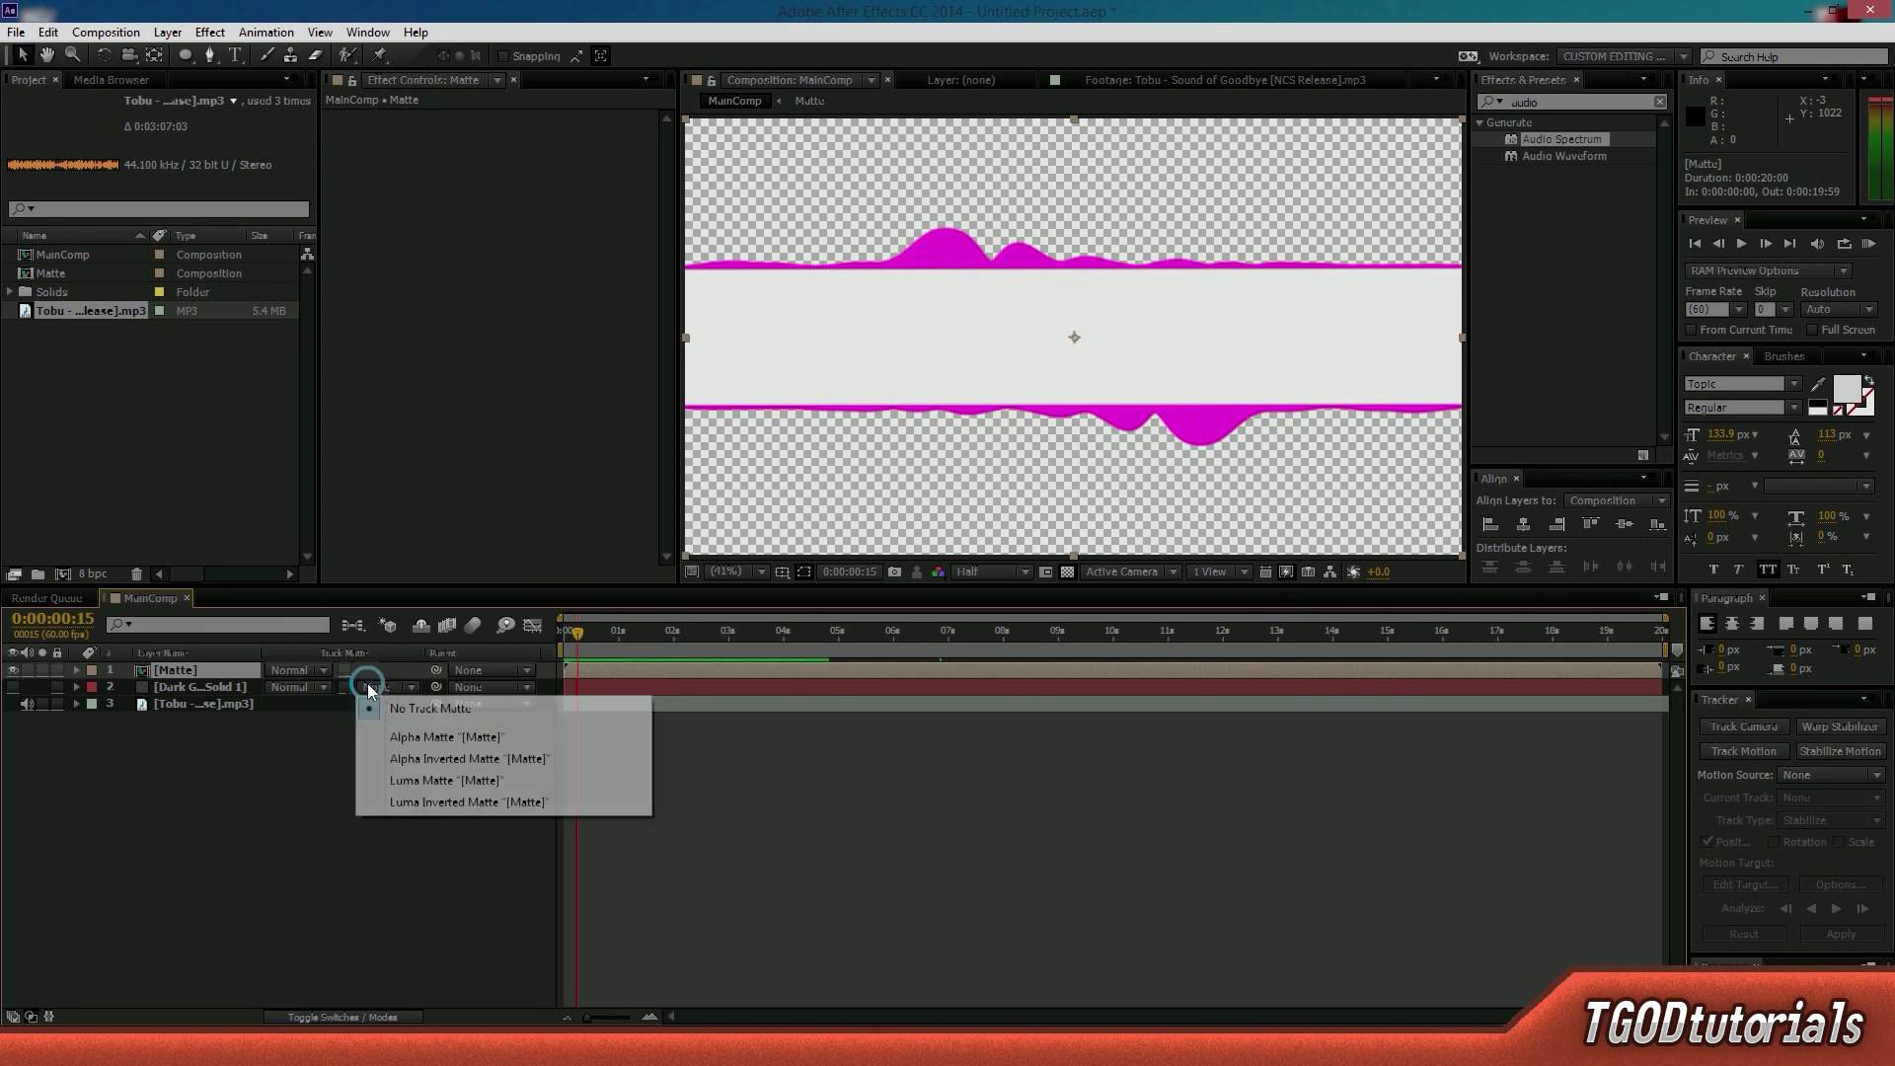
click(304, 759)
key(F4)
key(F4)
key(F4)
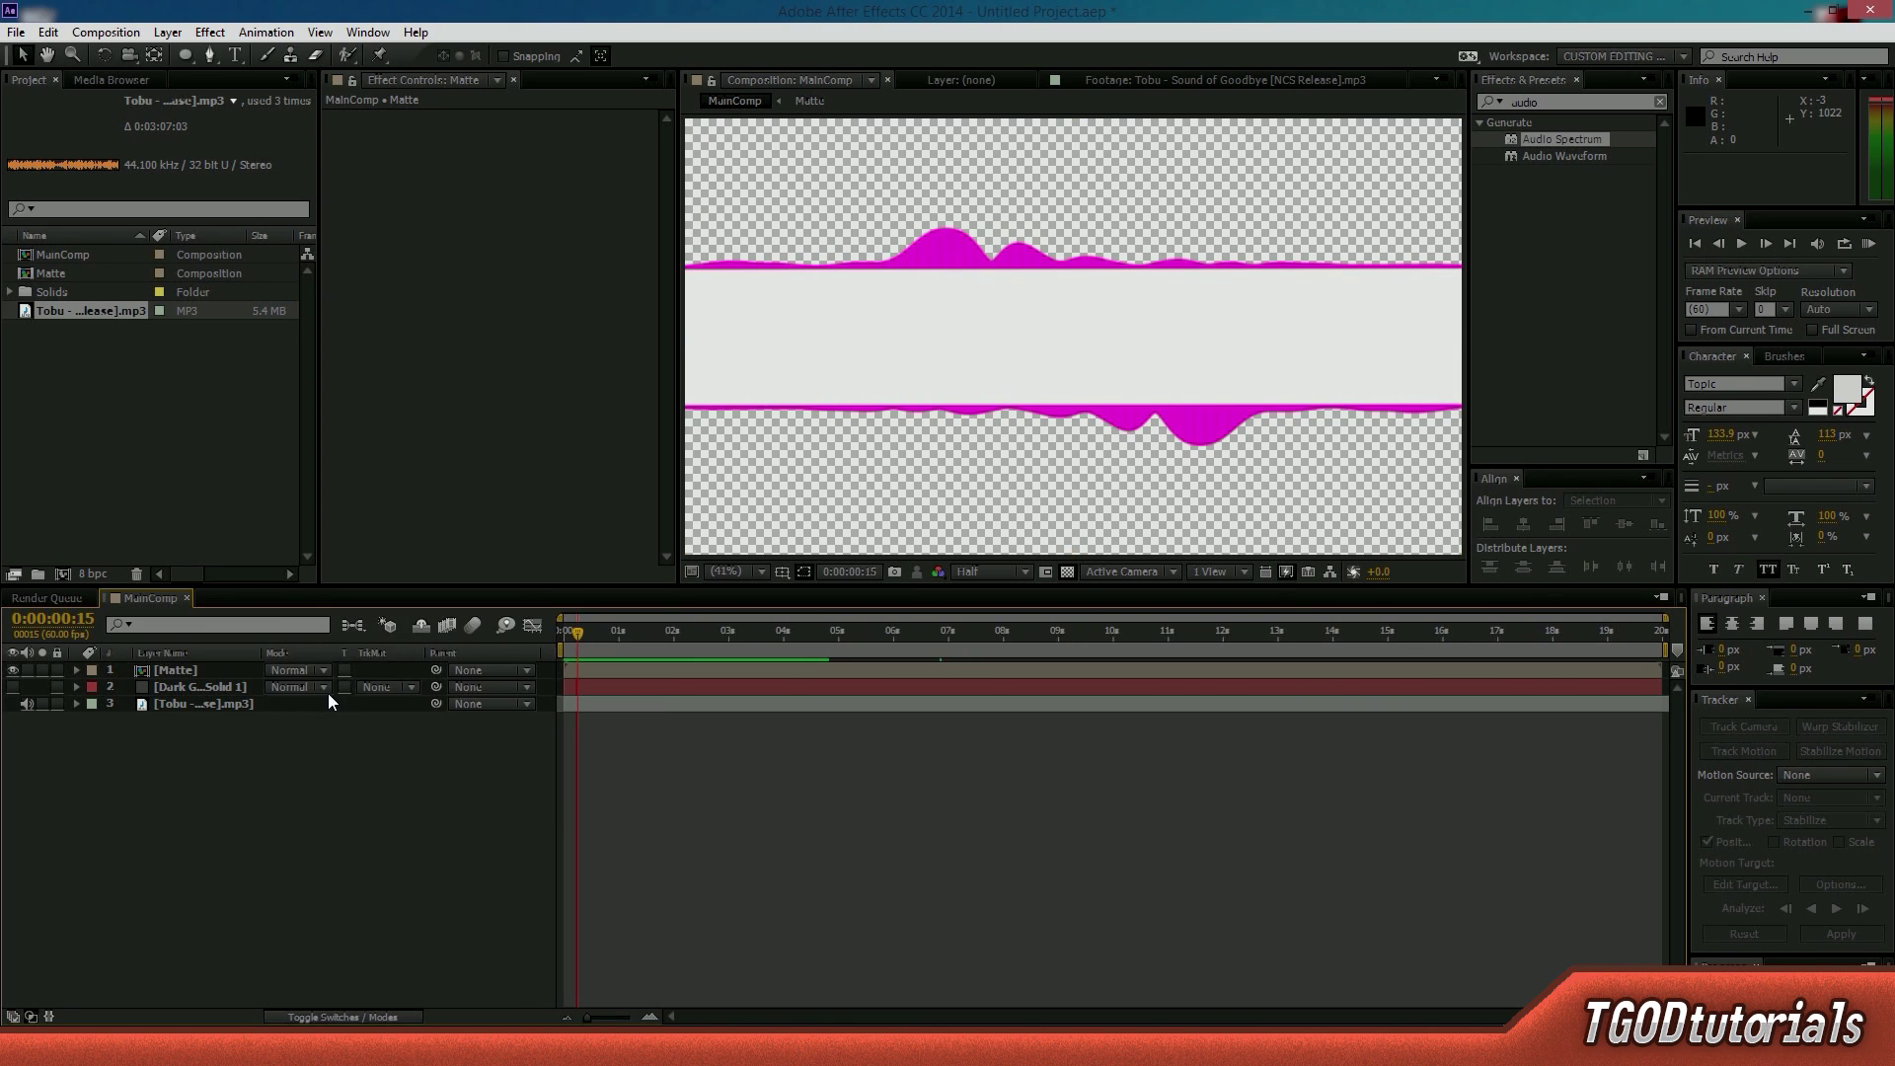
key(F4)
key(F4)
key(F4)
key(F4)
key(F4)
click(385, 684)
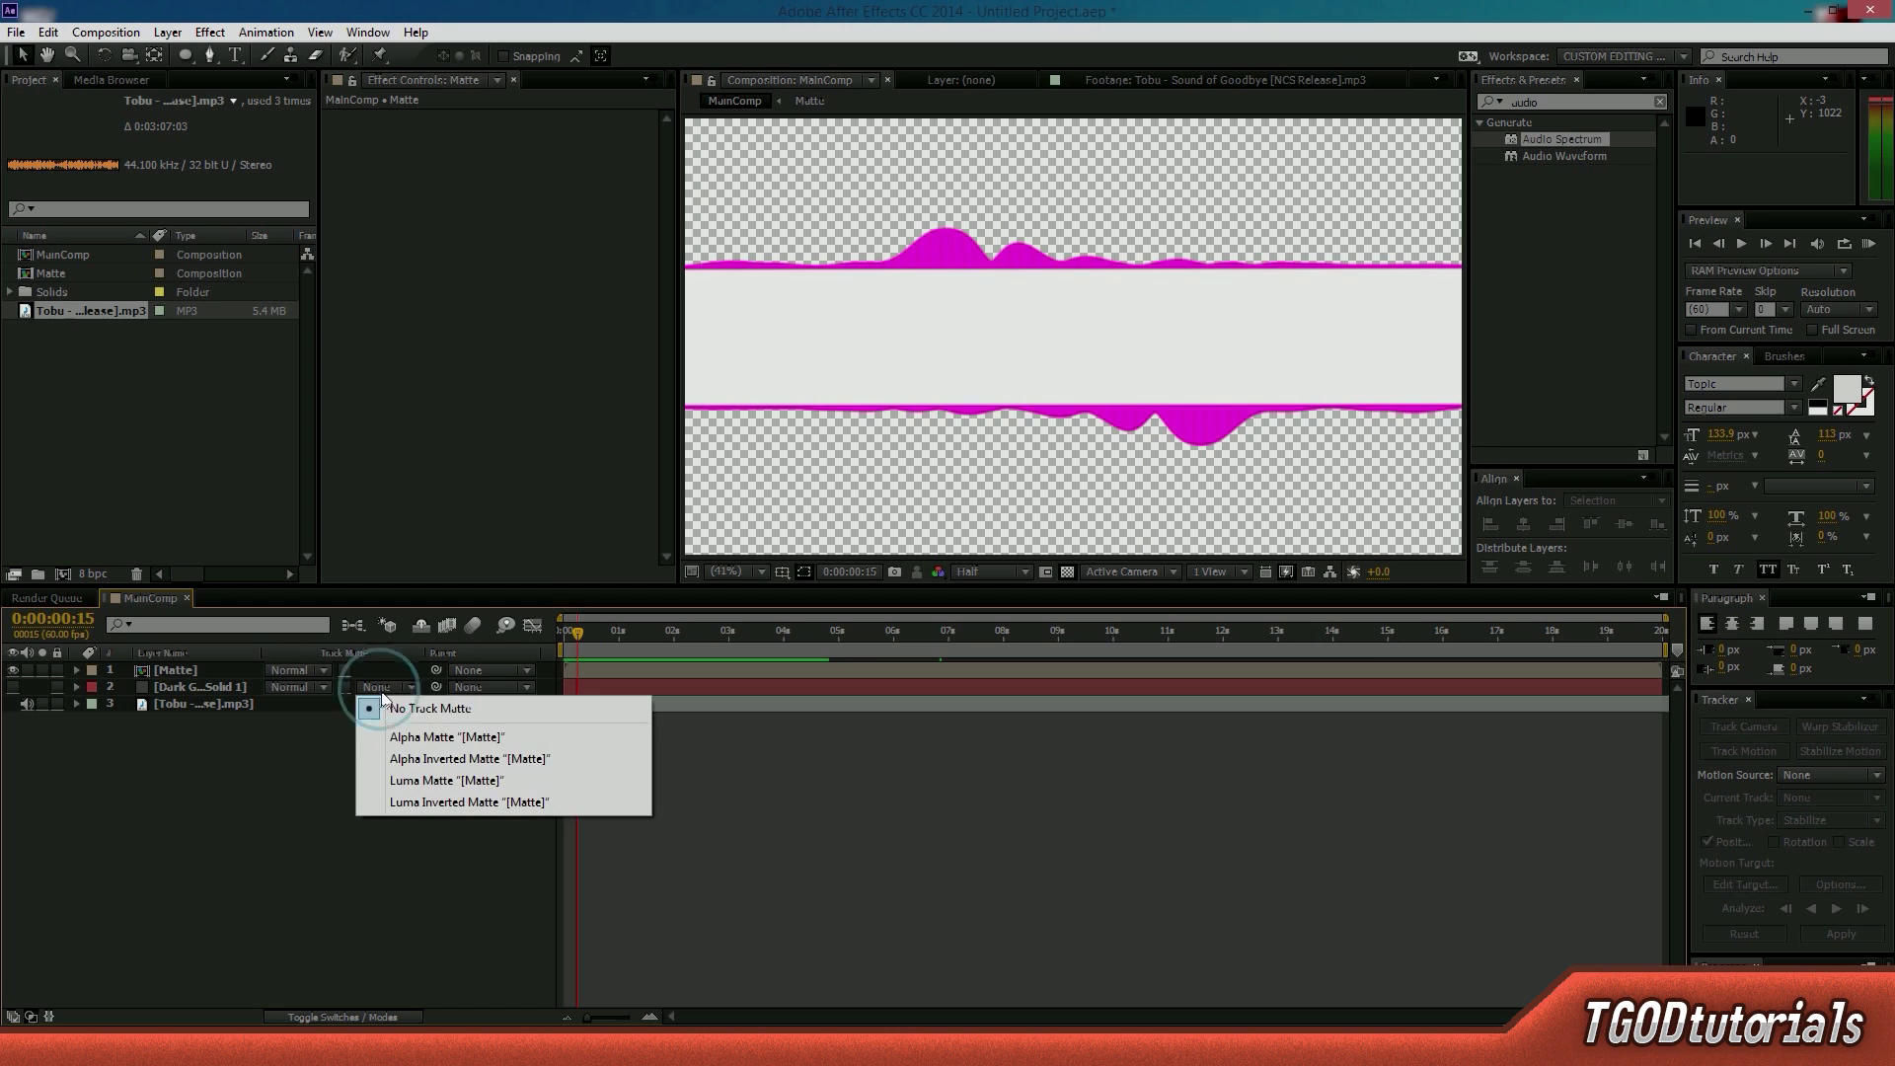
click(415, 740)
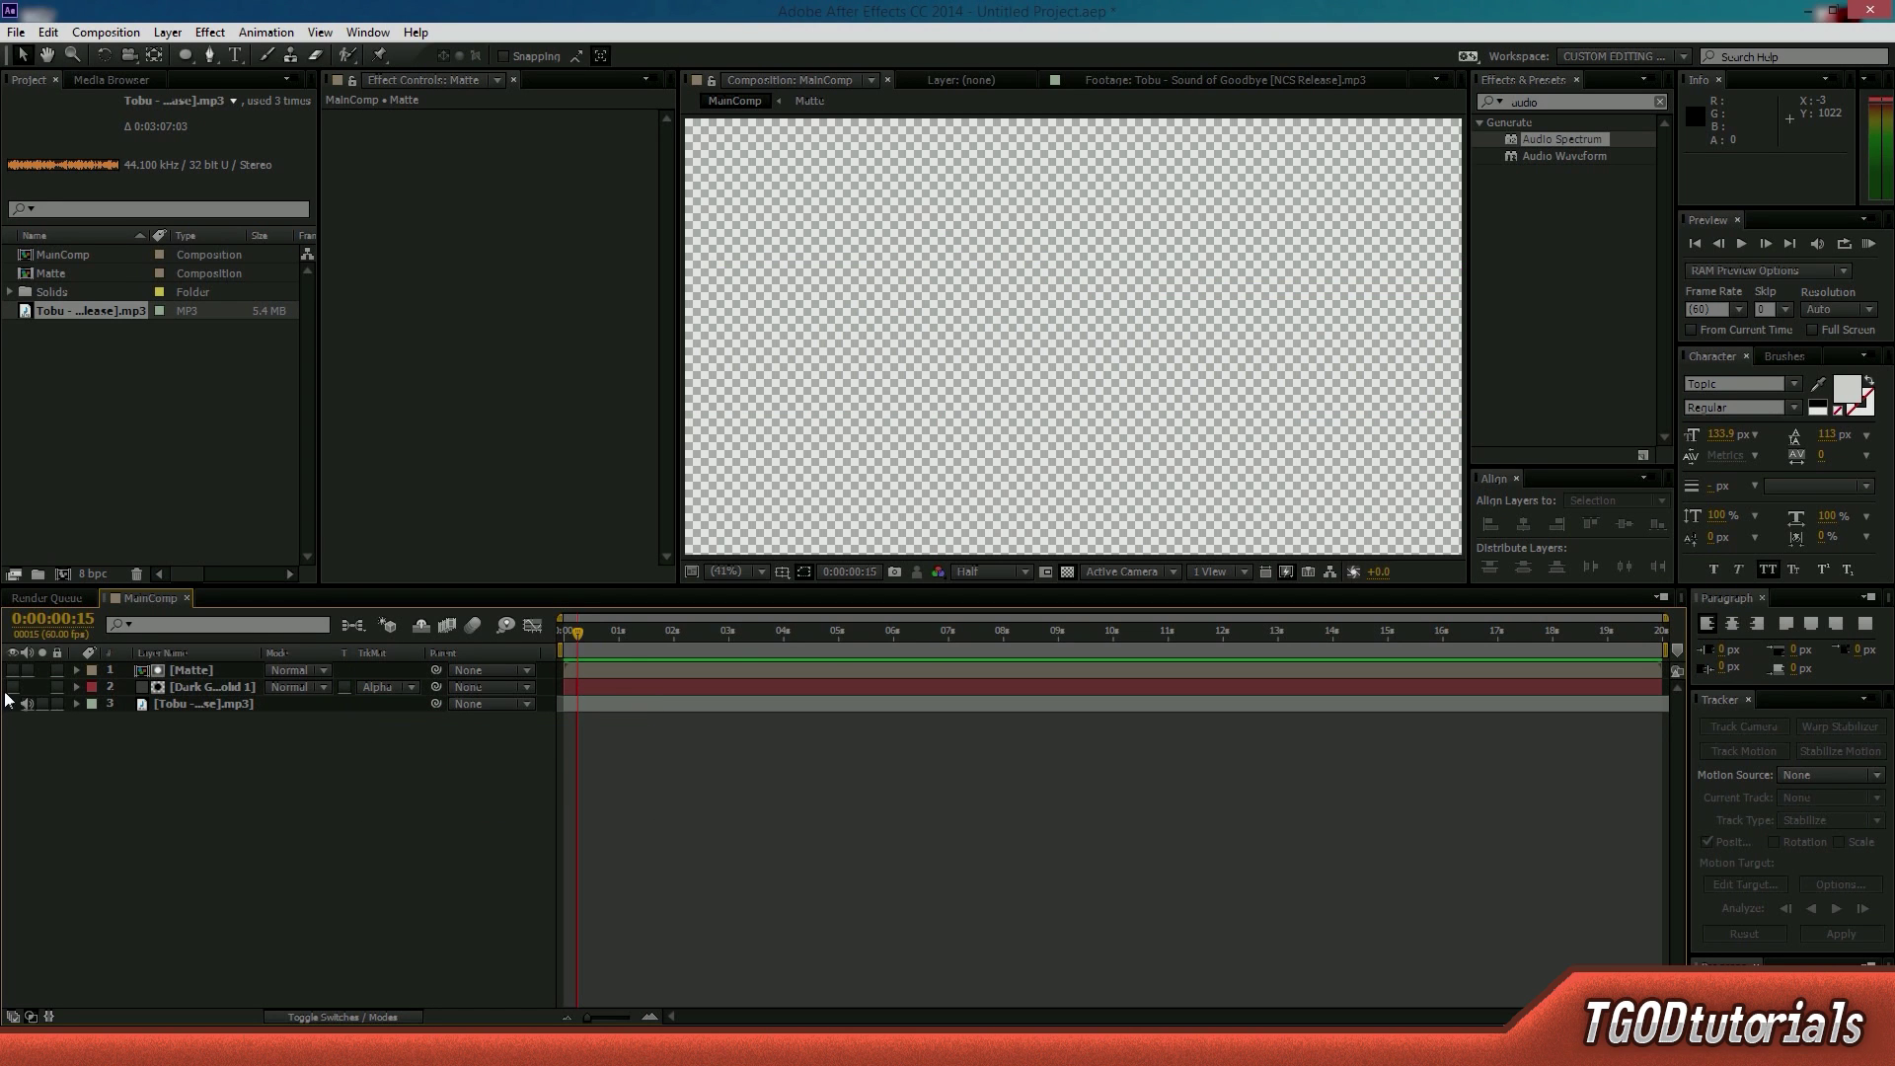
- Toggle the Matte layer's visibility to compare the matted gray solid
click(210, 690)
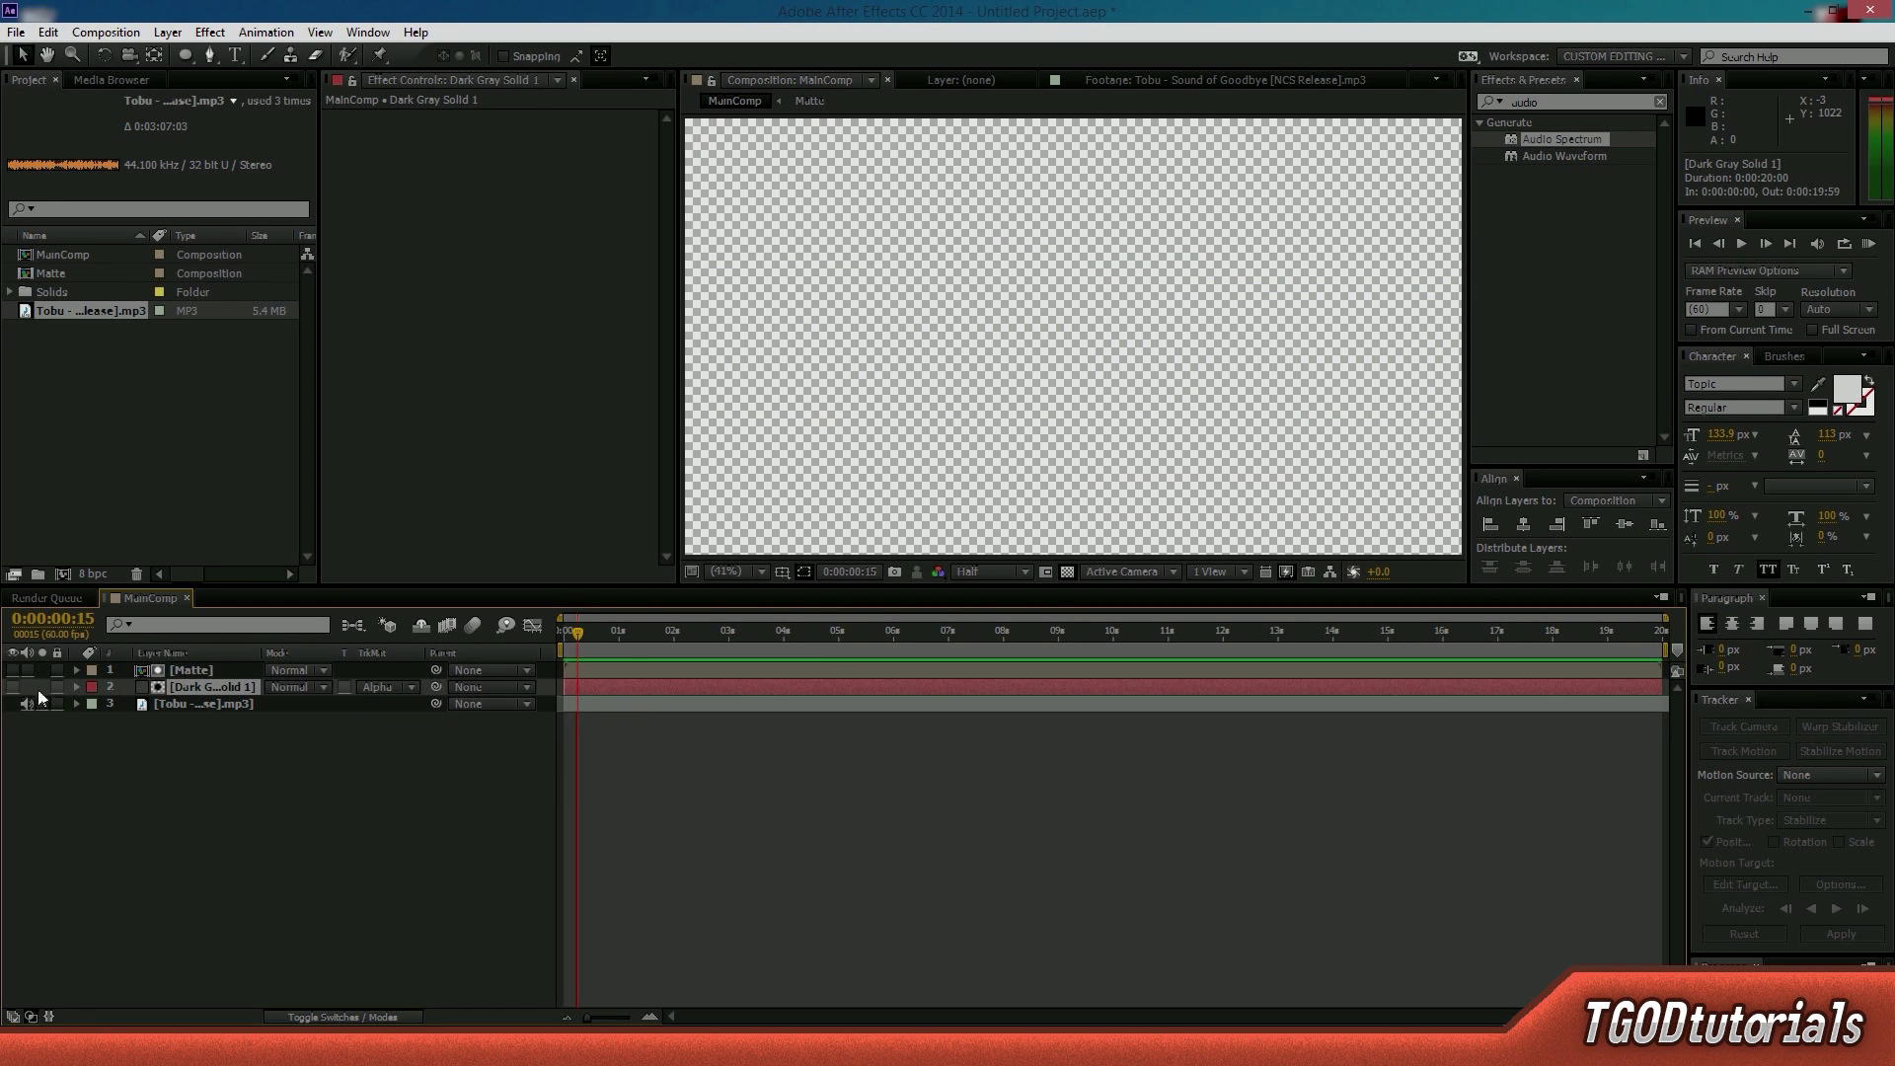
click(14, 688)
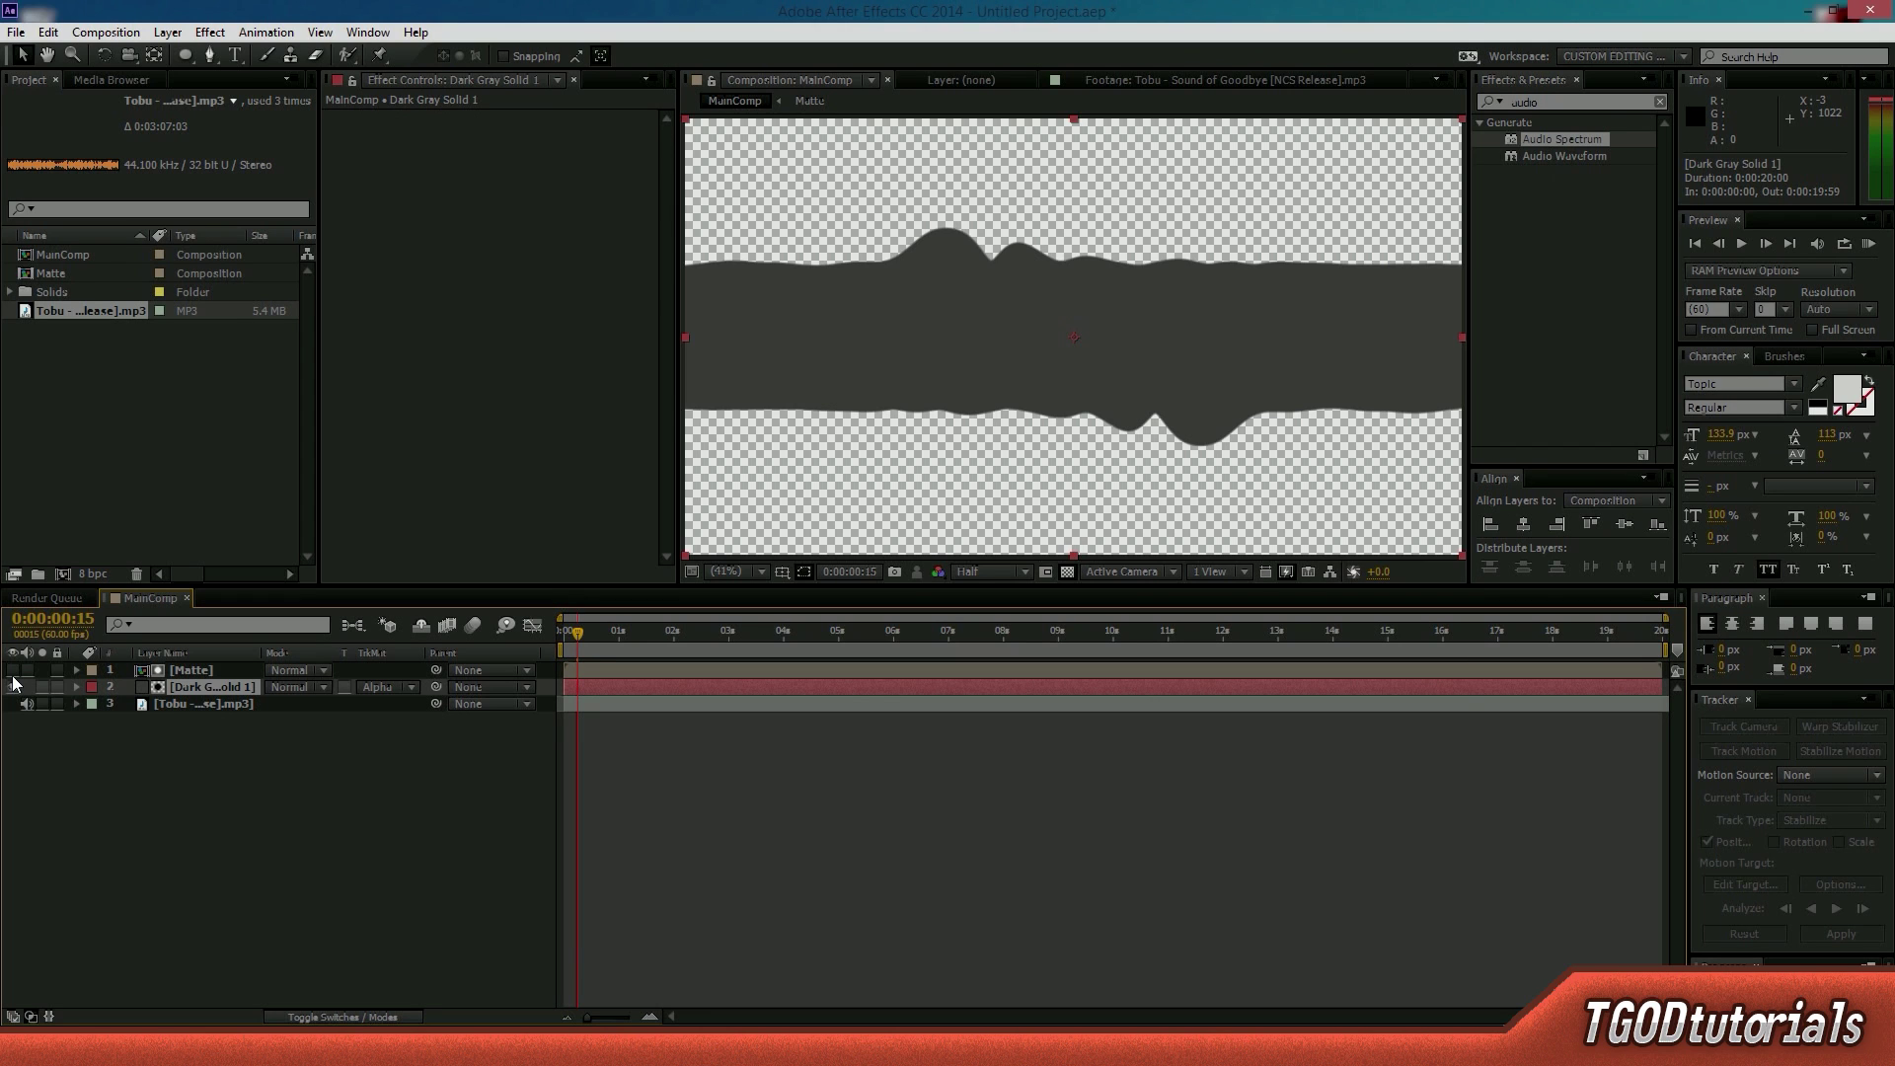
click(13, 671)
click(12, 671)
click(12, 671)
click(13, 671)
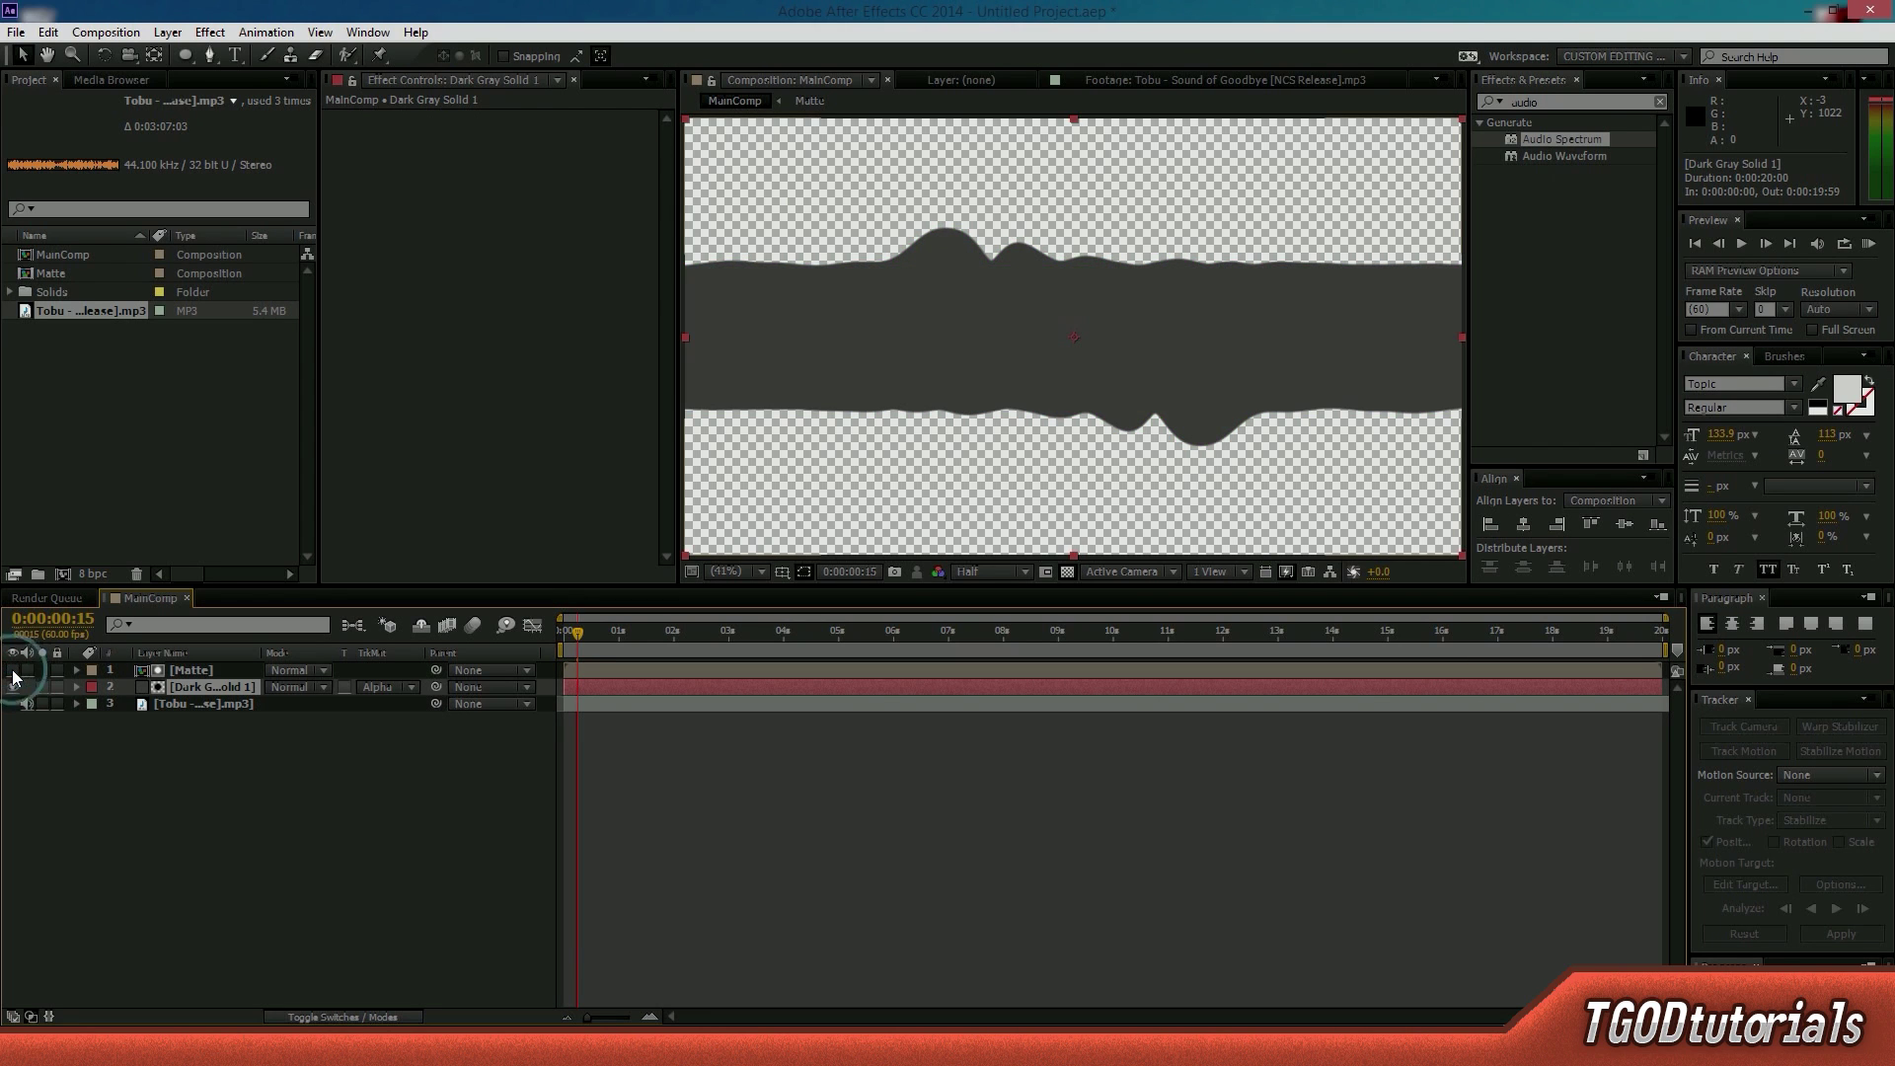
click(13, 671)
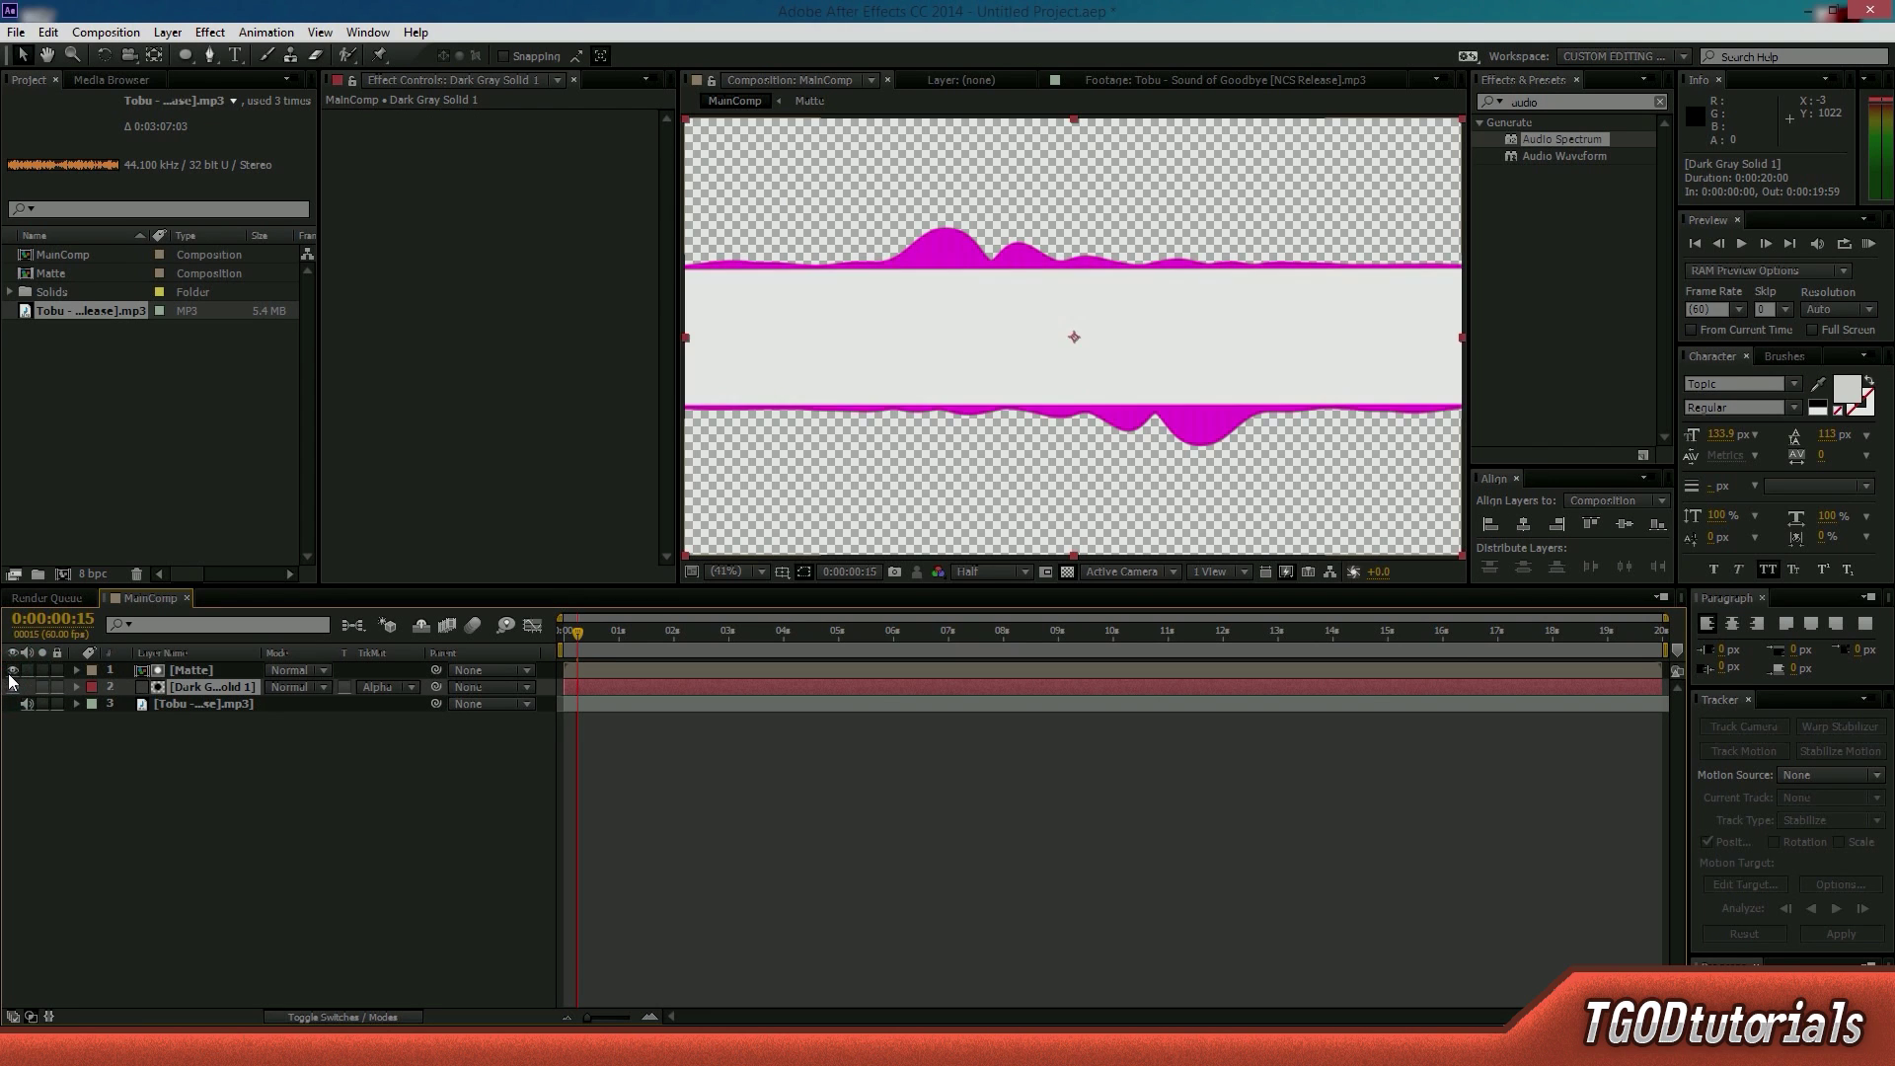
click(13, 671)
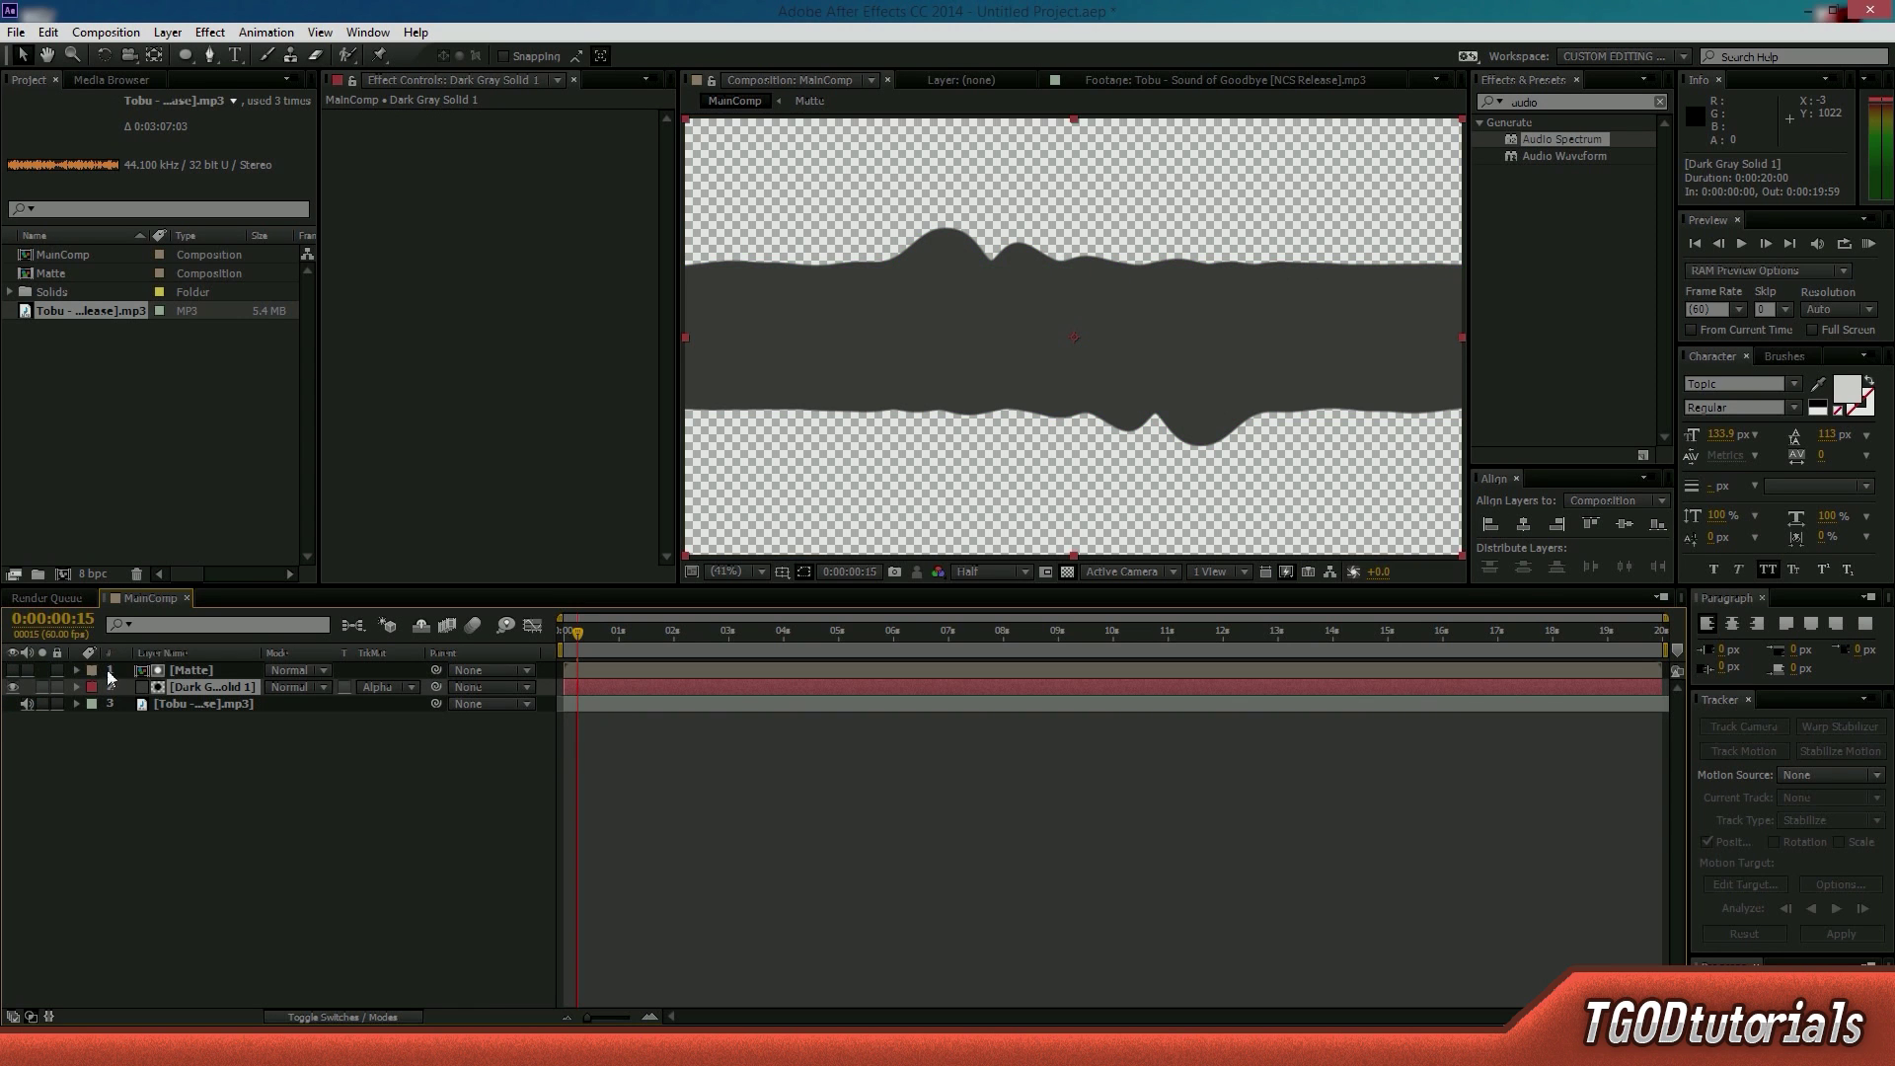
- Remove and reapply the Matte alpha matte, then scrub to a later frame to check
click(404, 688)
click(402, 706)
click(405, 688)
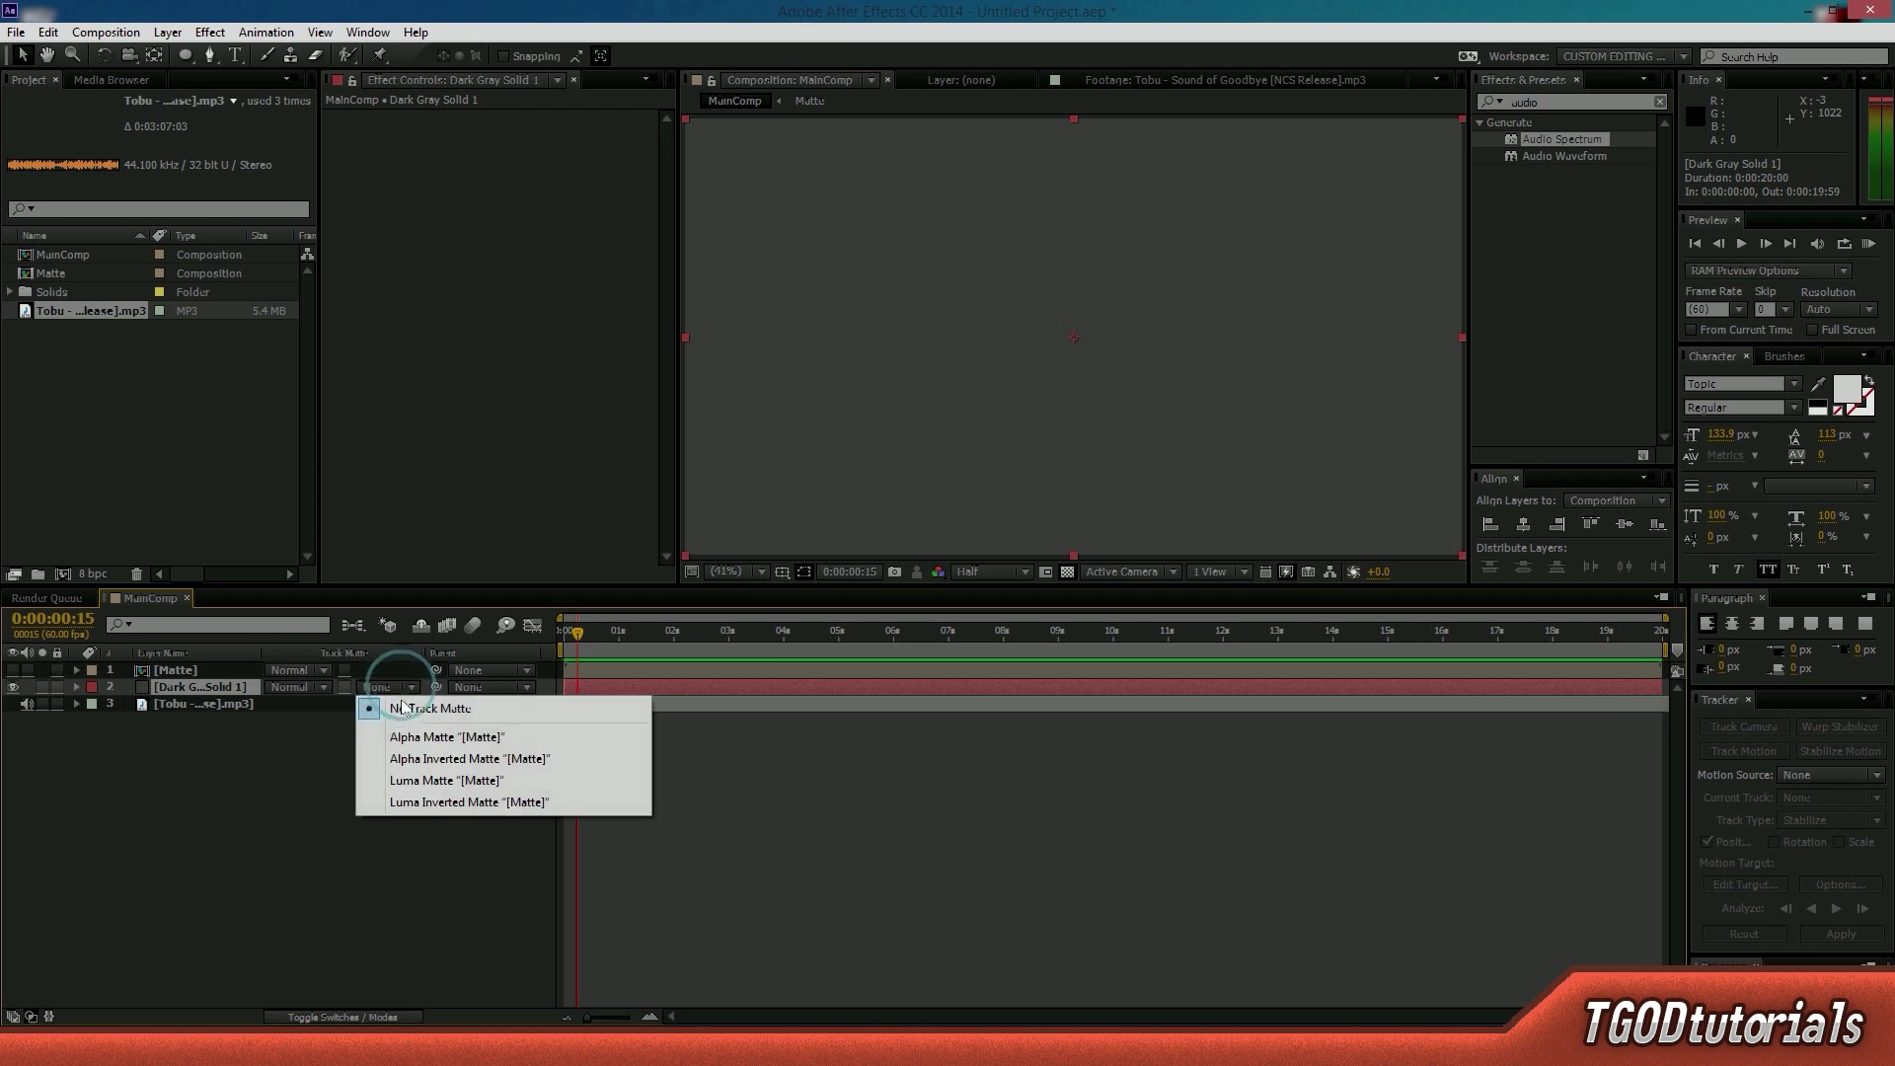
click(425, 736)
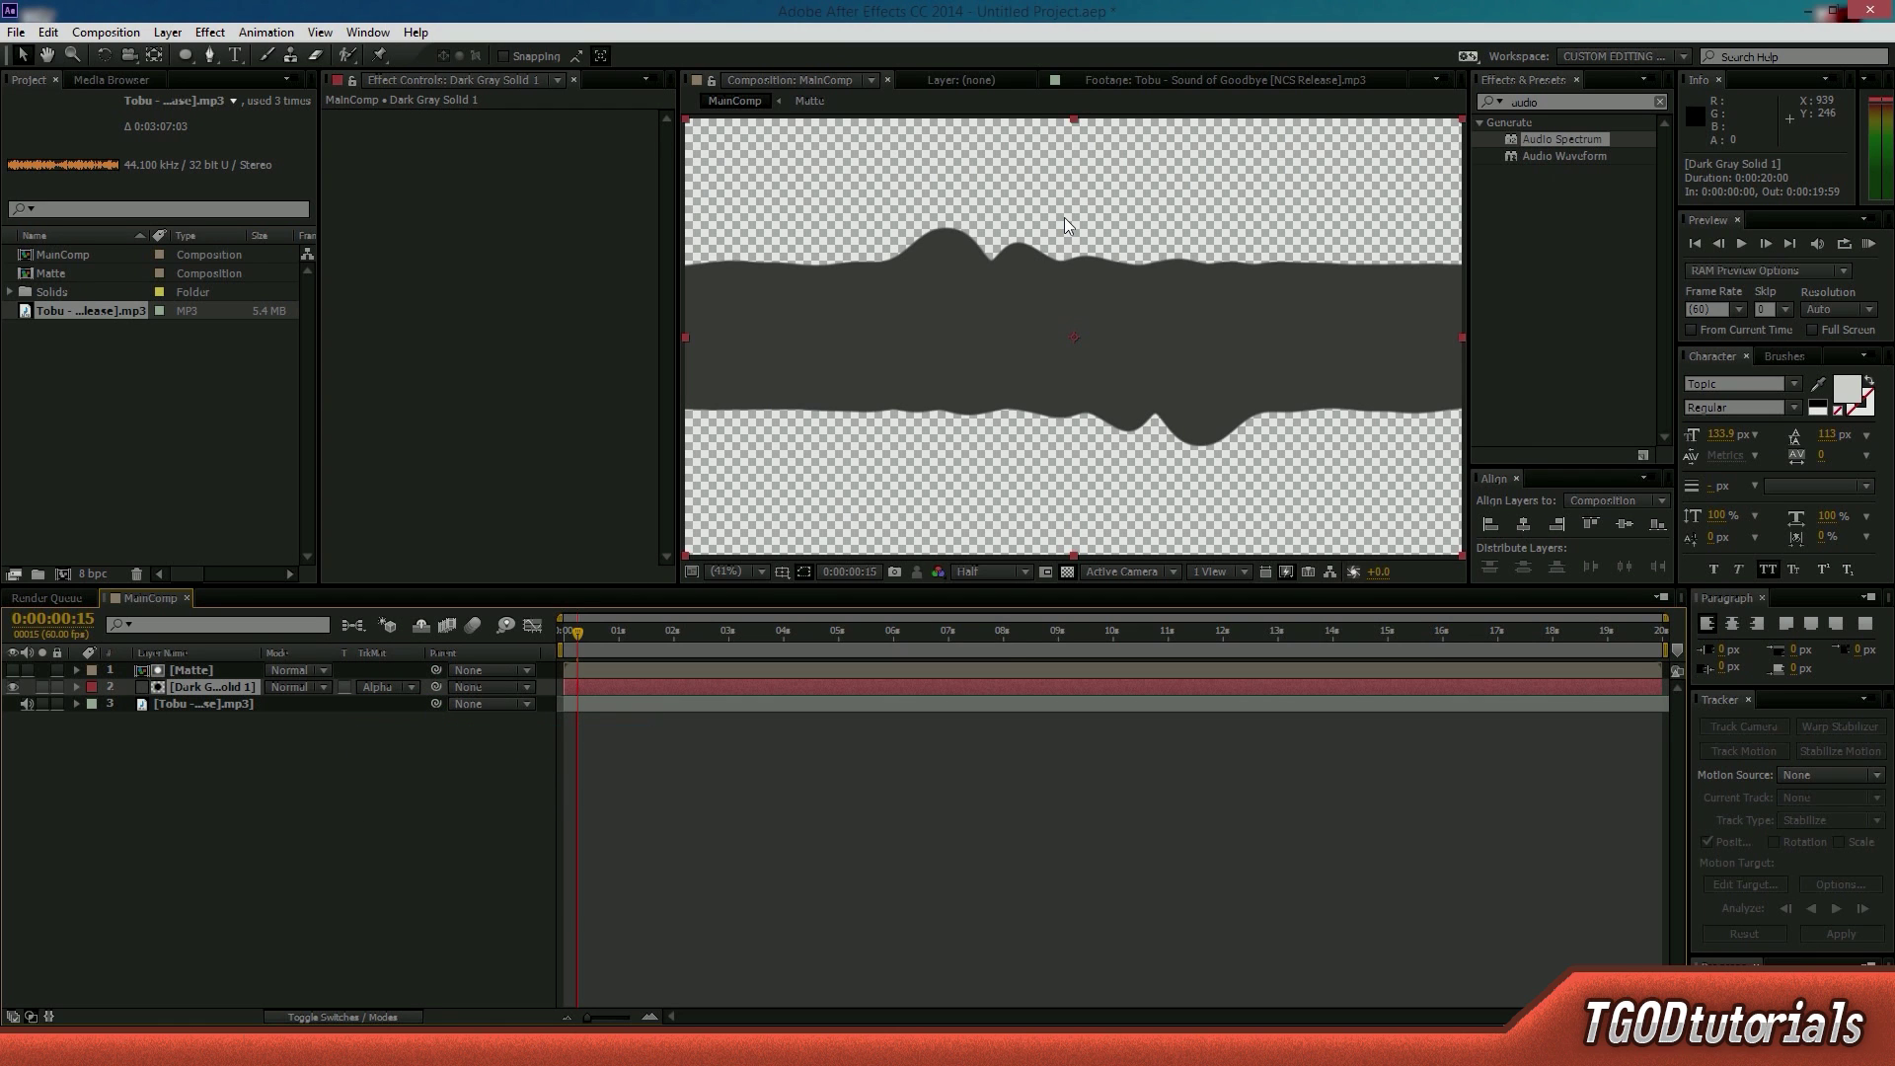
click(714, 868)
drag(577, 632, 633, 706)
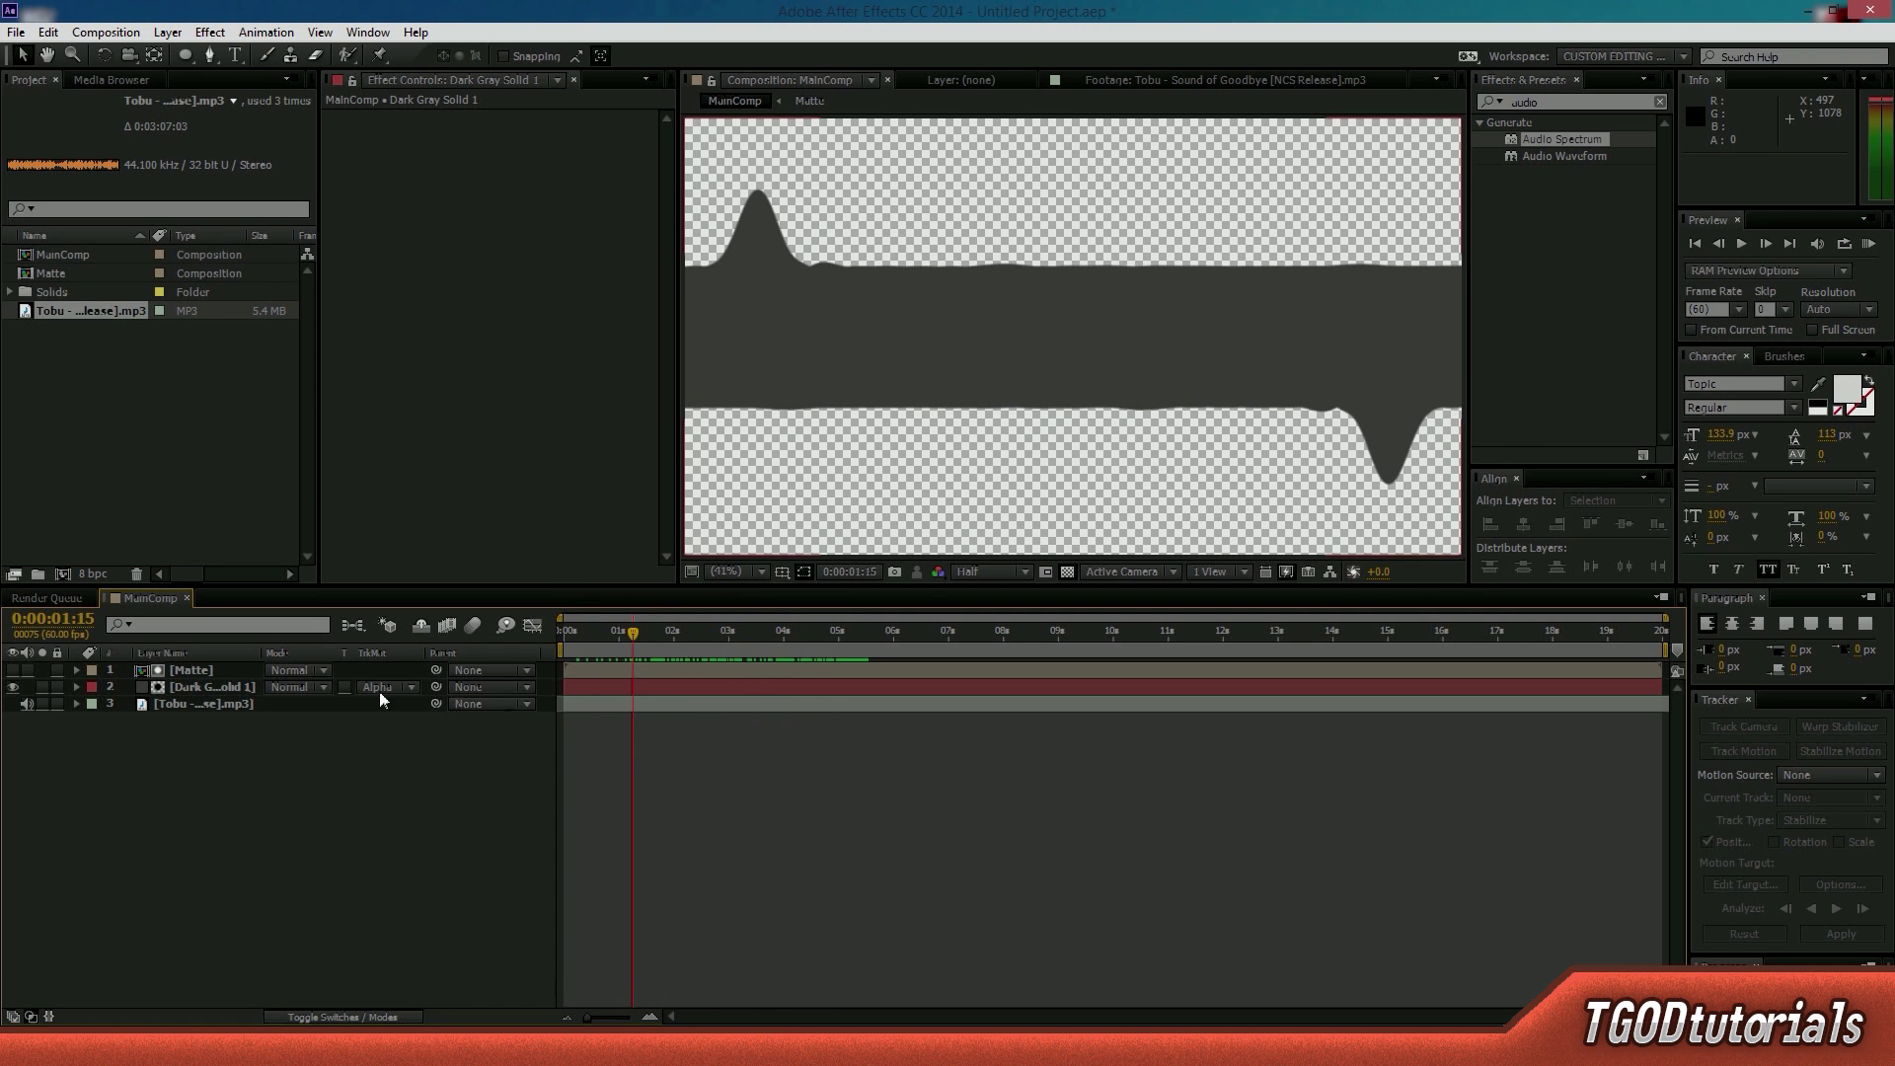
- Inspect the Matte precomp's Spectrum, undo the nudge in MainComp, and scrub the gray waveform
double_click(182, 671)
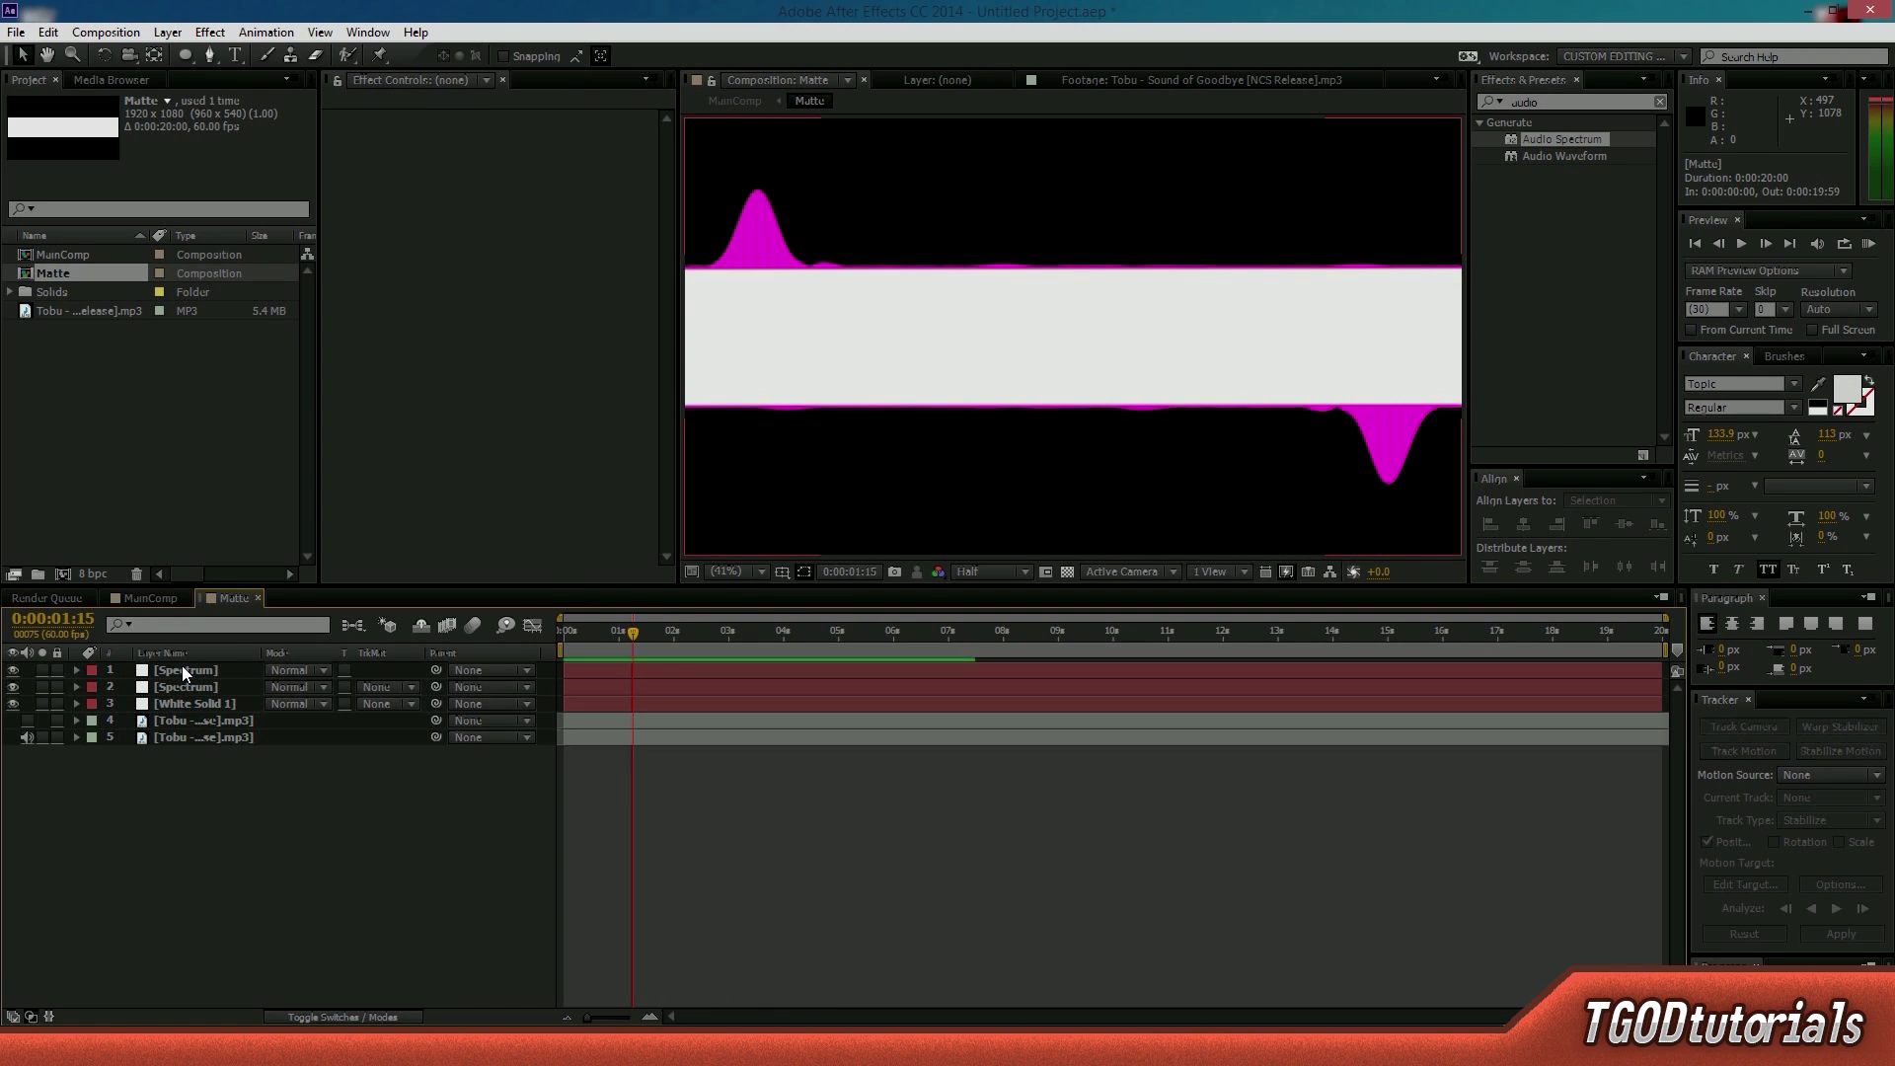
click(185, 672)
drag(854, 281, 872, 364)
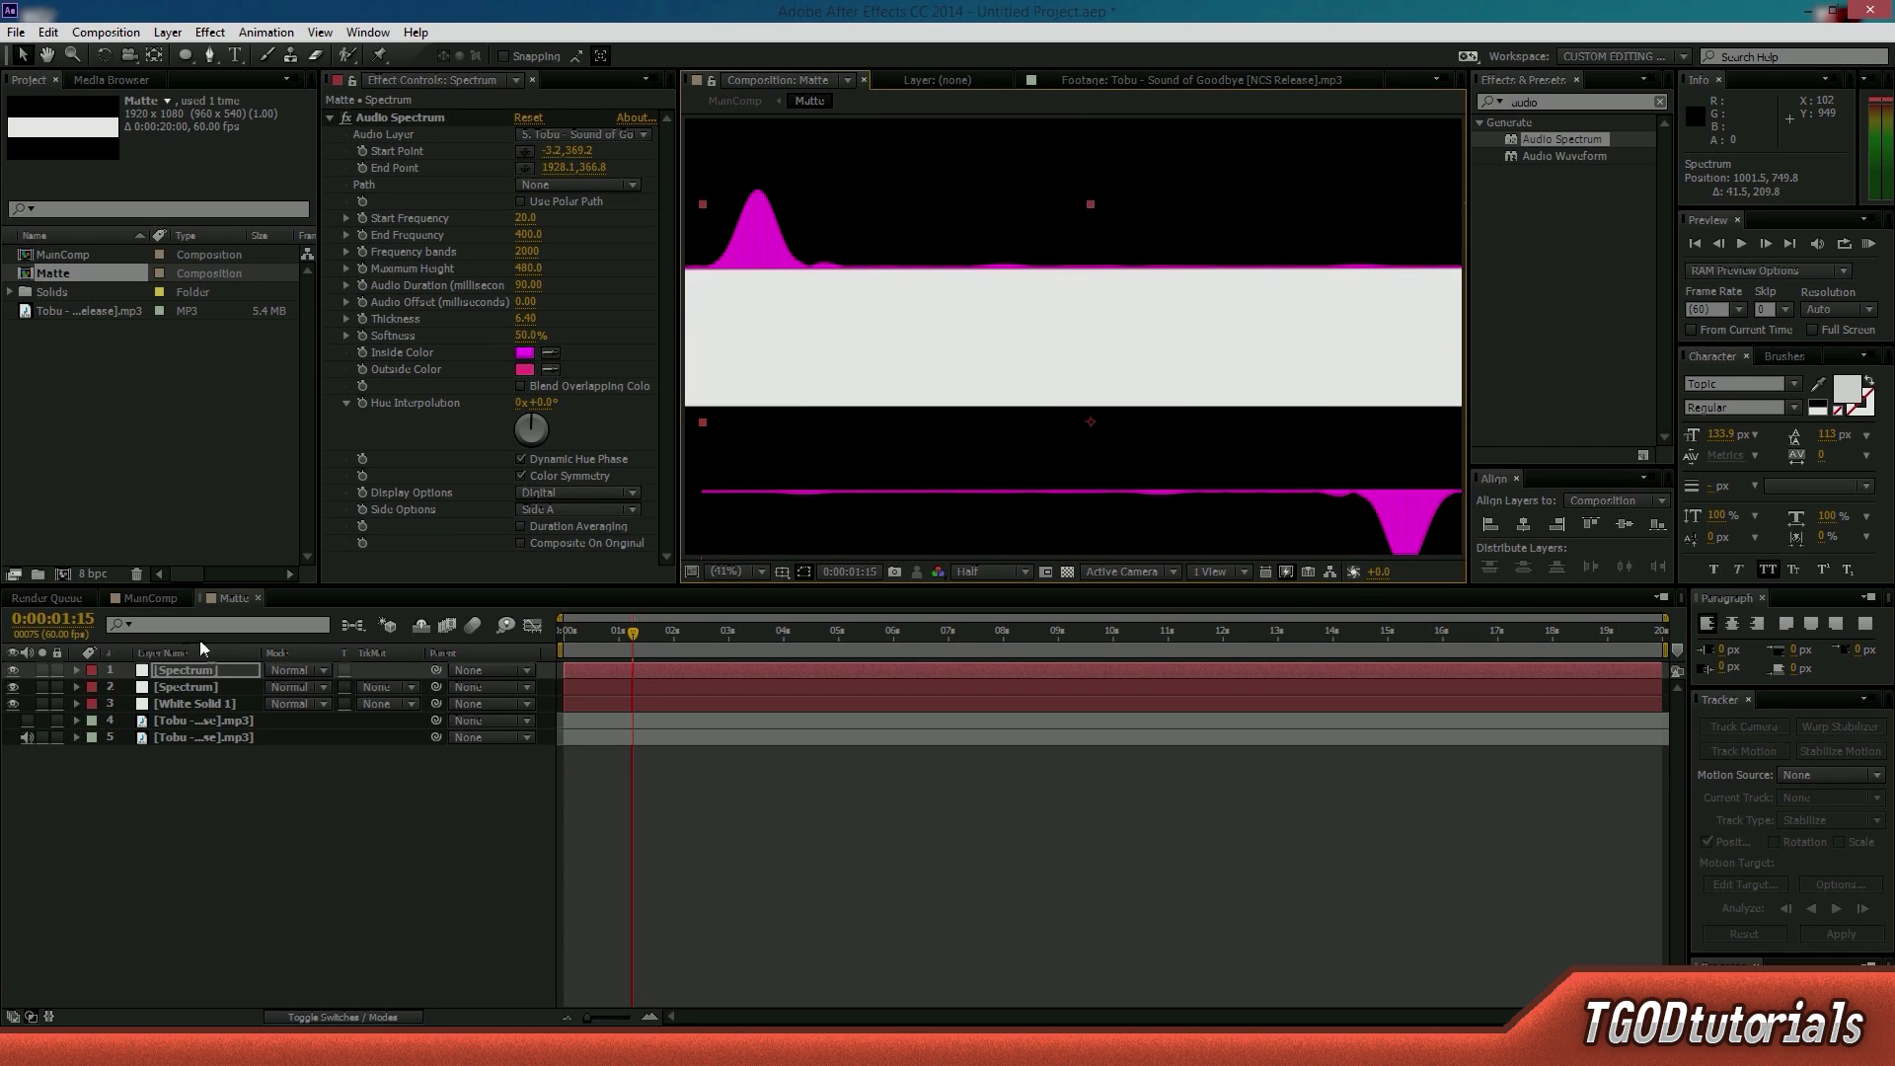
click(150, 598)
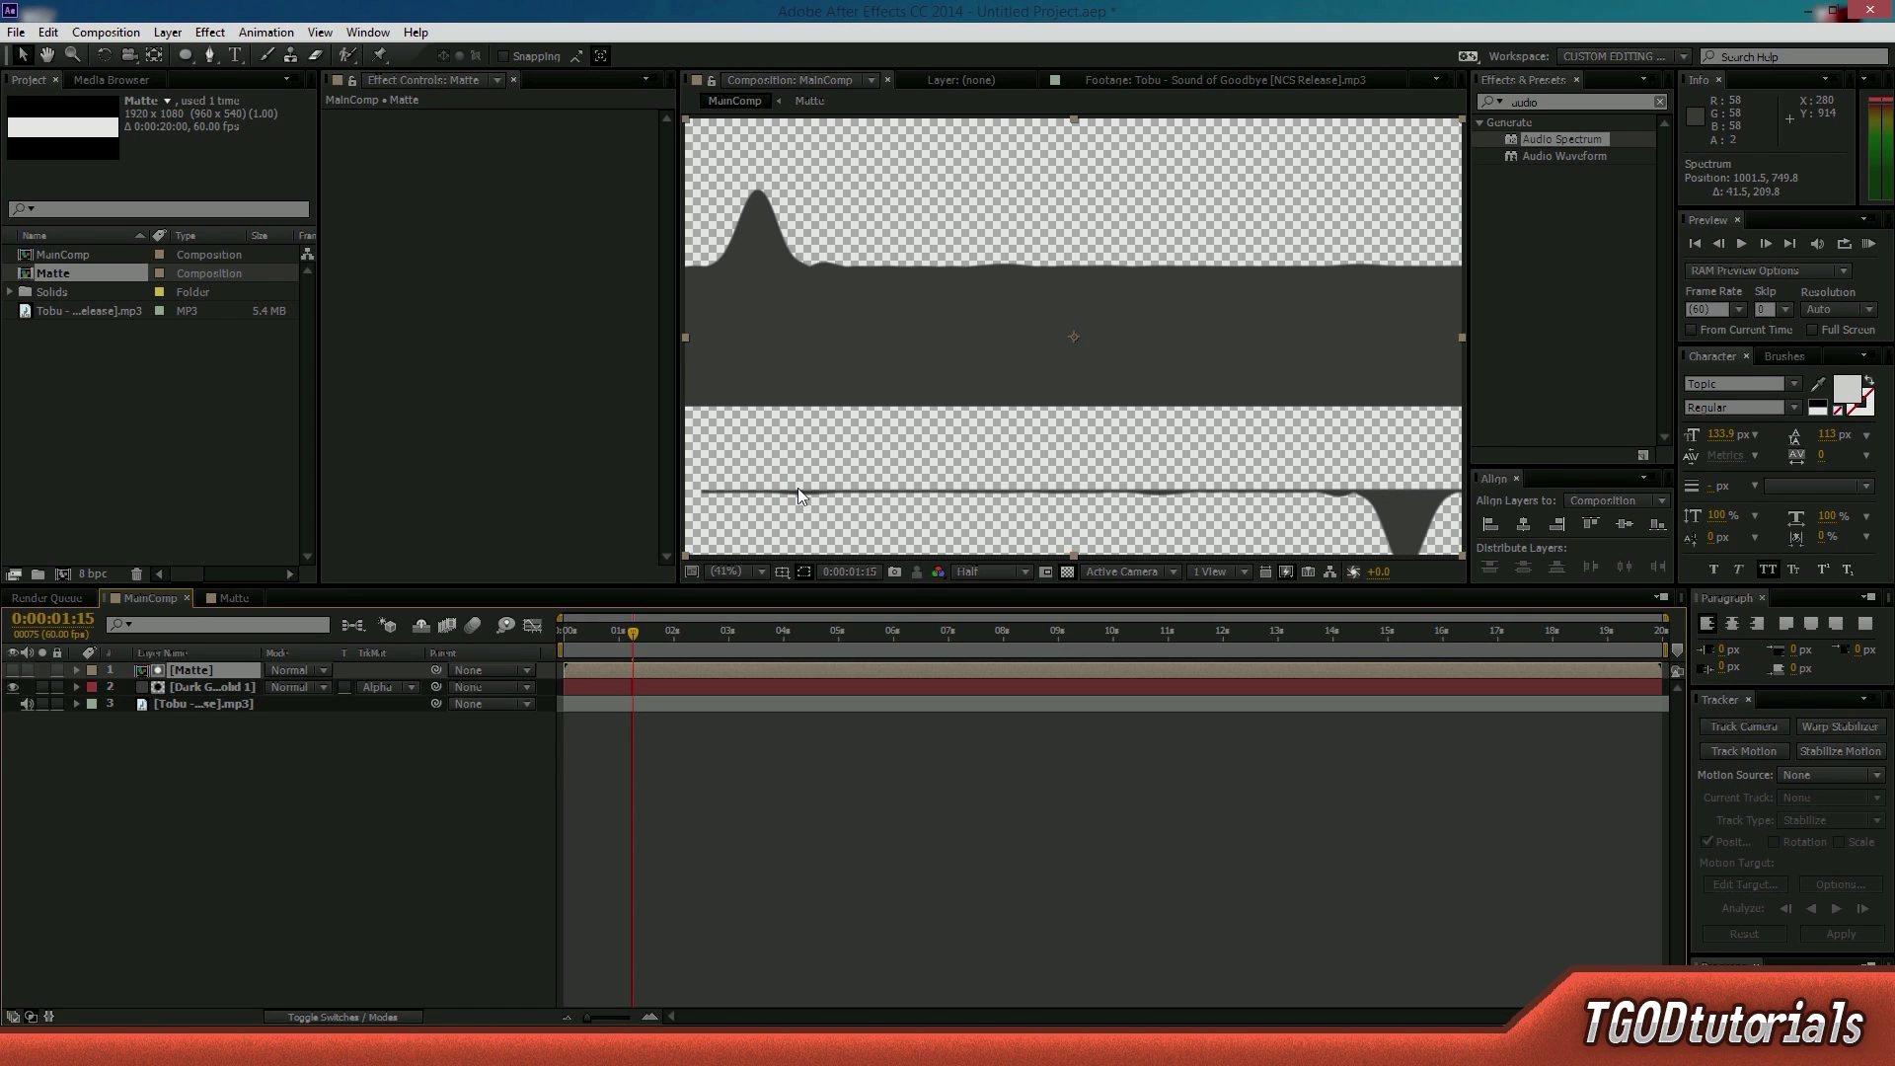
click(797, 487)
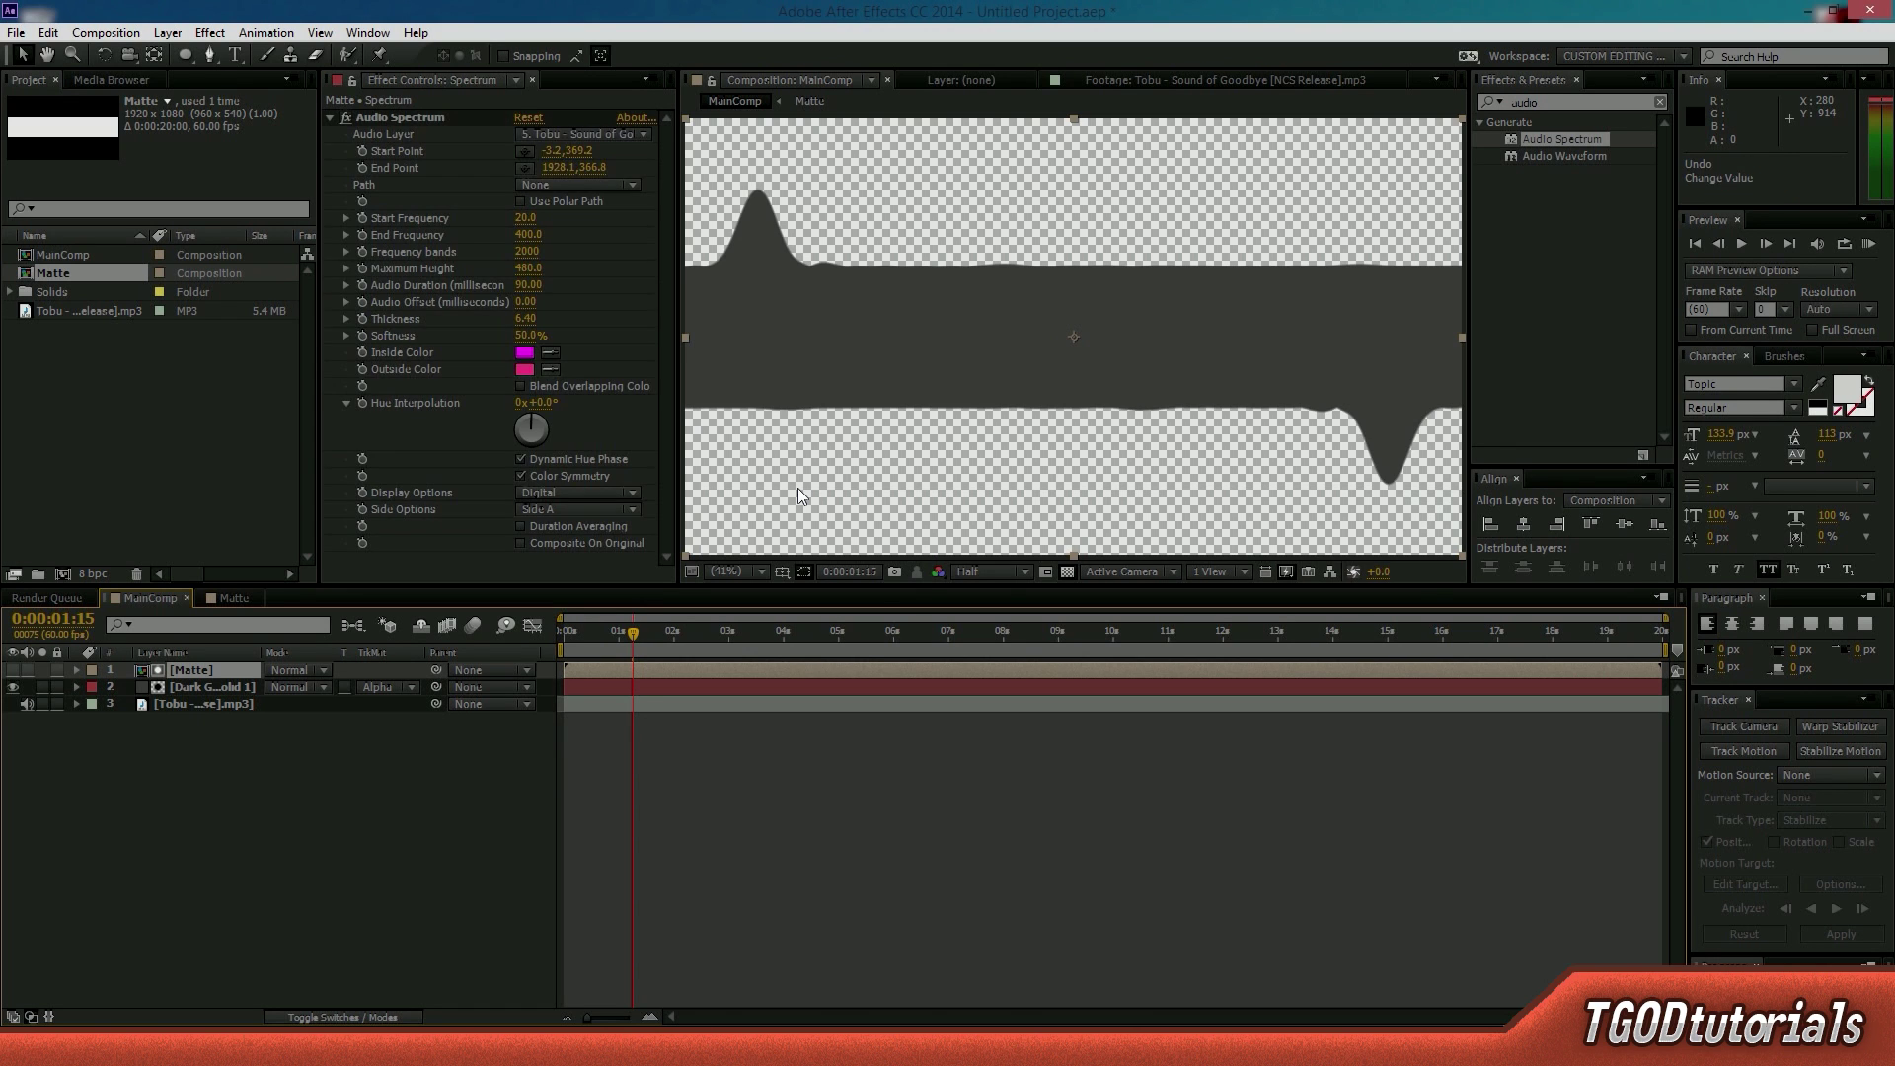
click(1068, 901)
drag(633, 633, 593, 640)
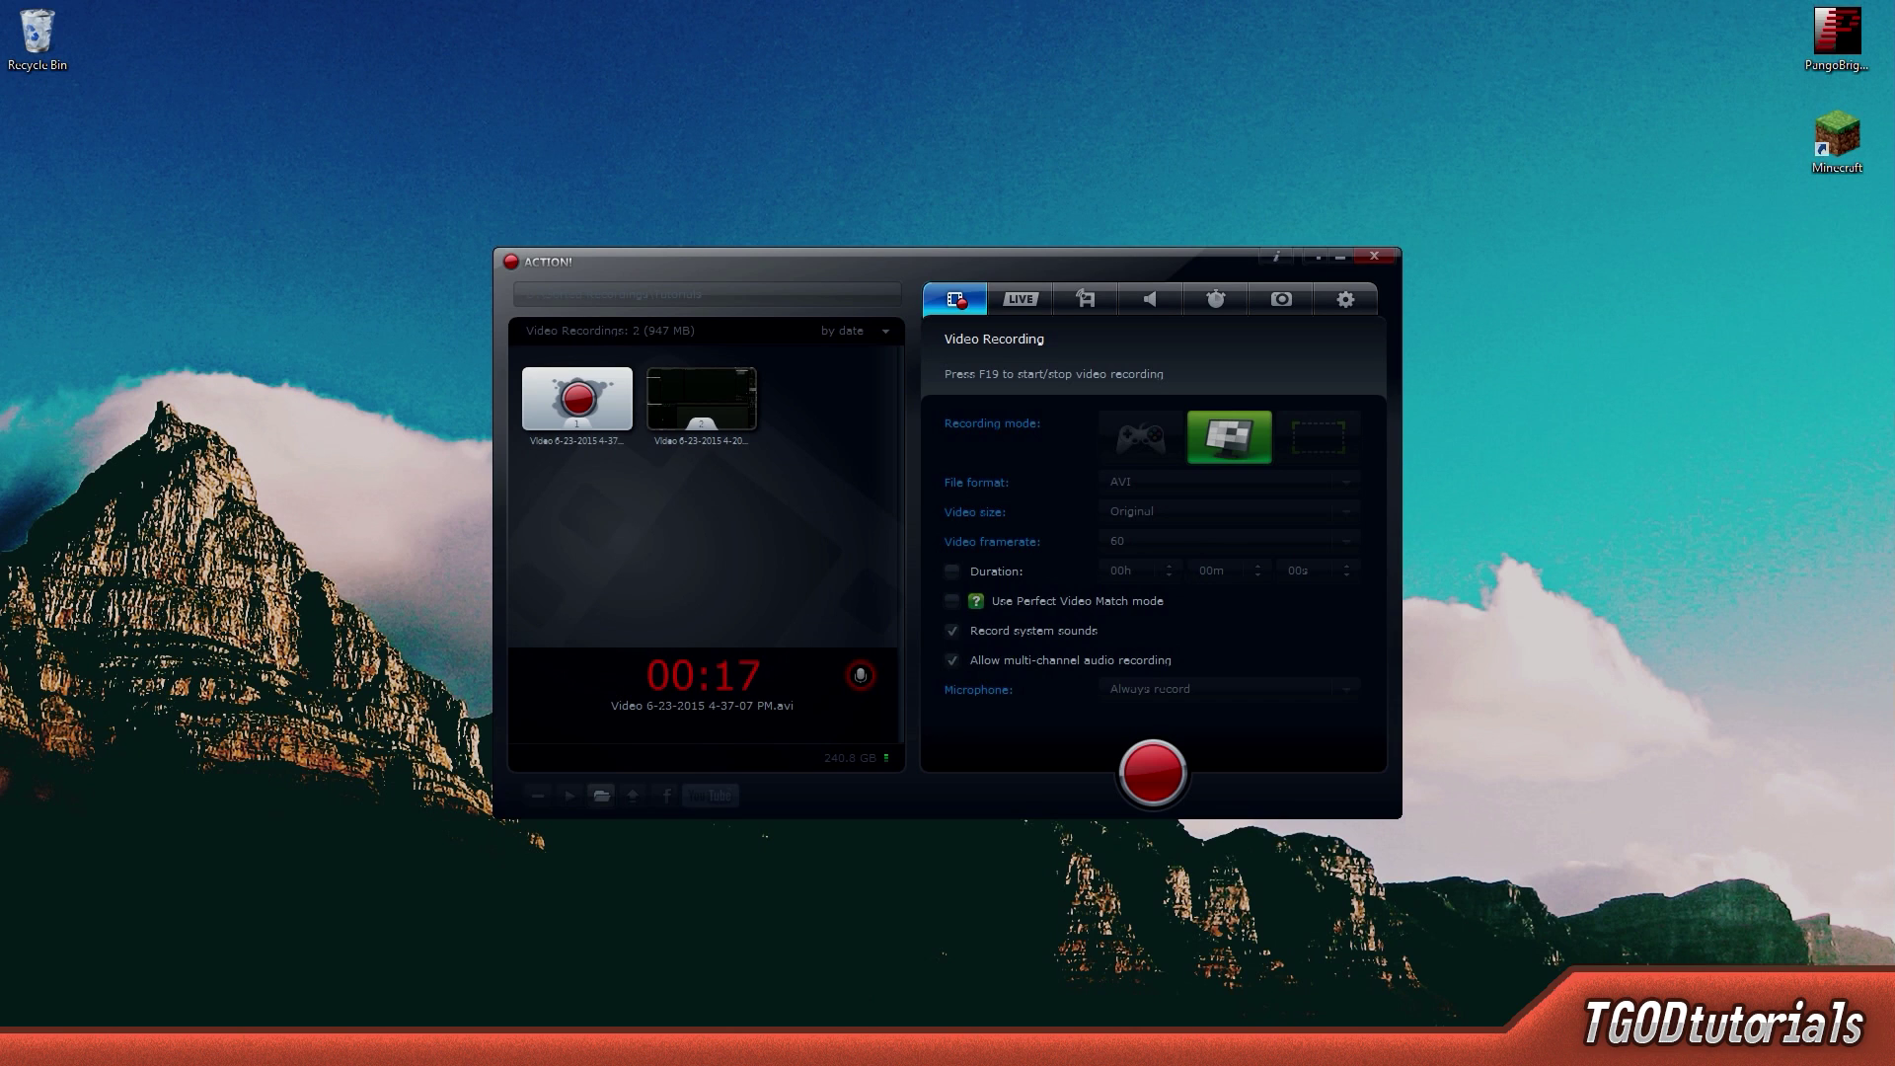
- Drop Tex_29_grayscale.jpg onto the desktop and position it beside the recorder window
drag(5, 296, 258, 296)
drag(37, 138, 365, 201)
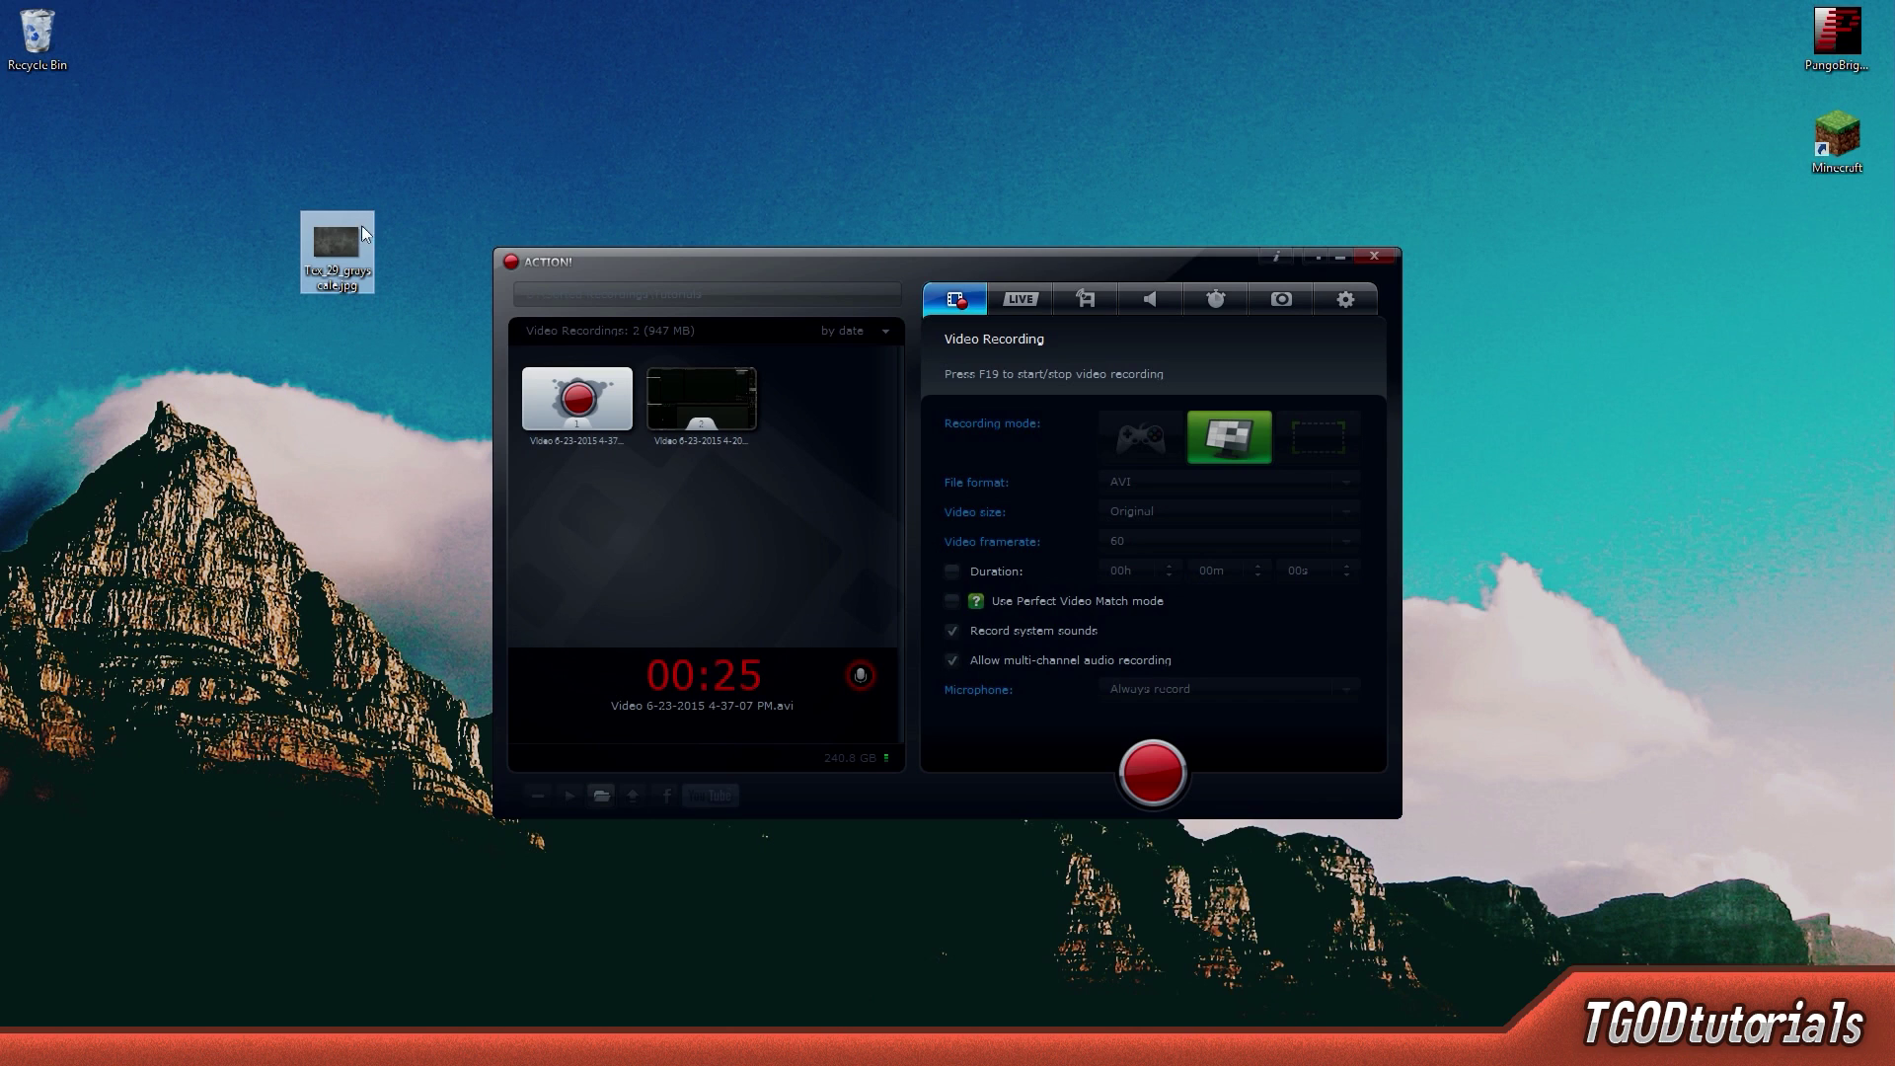
drag(365, 150, 364, 148)
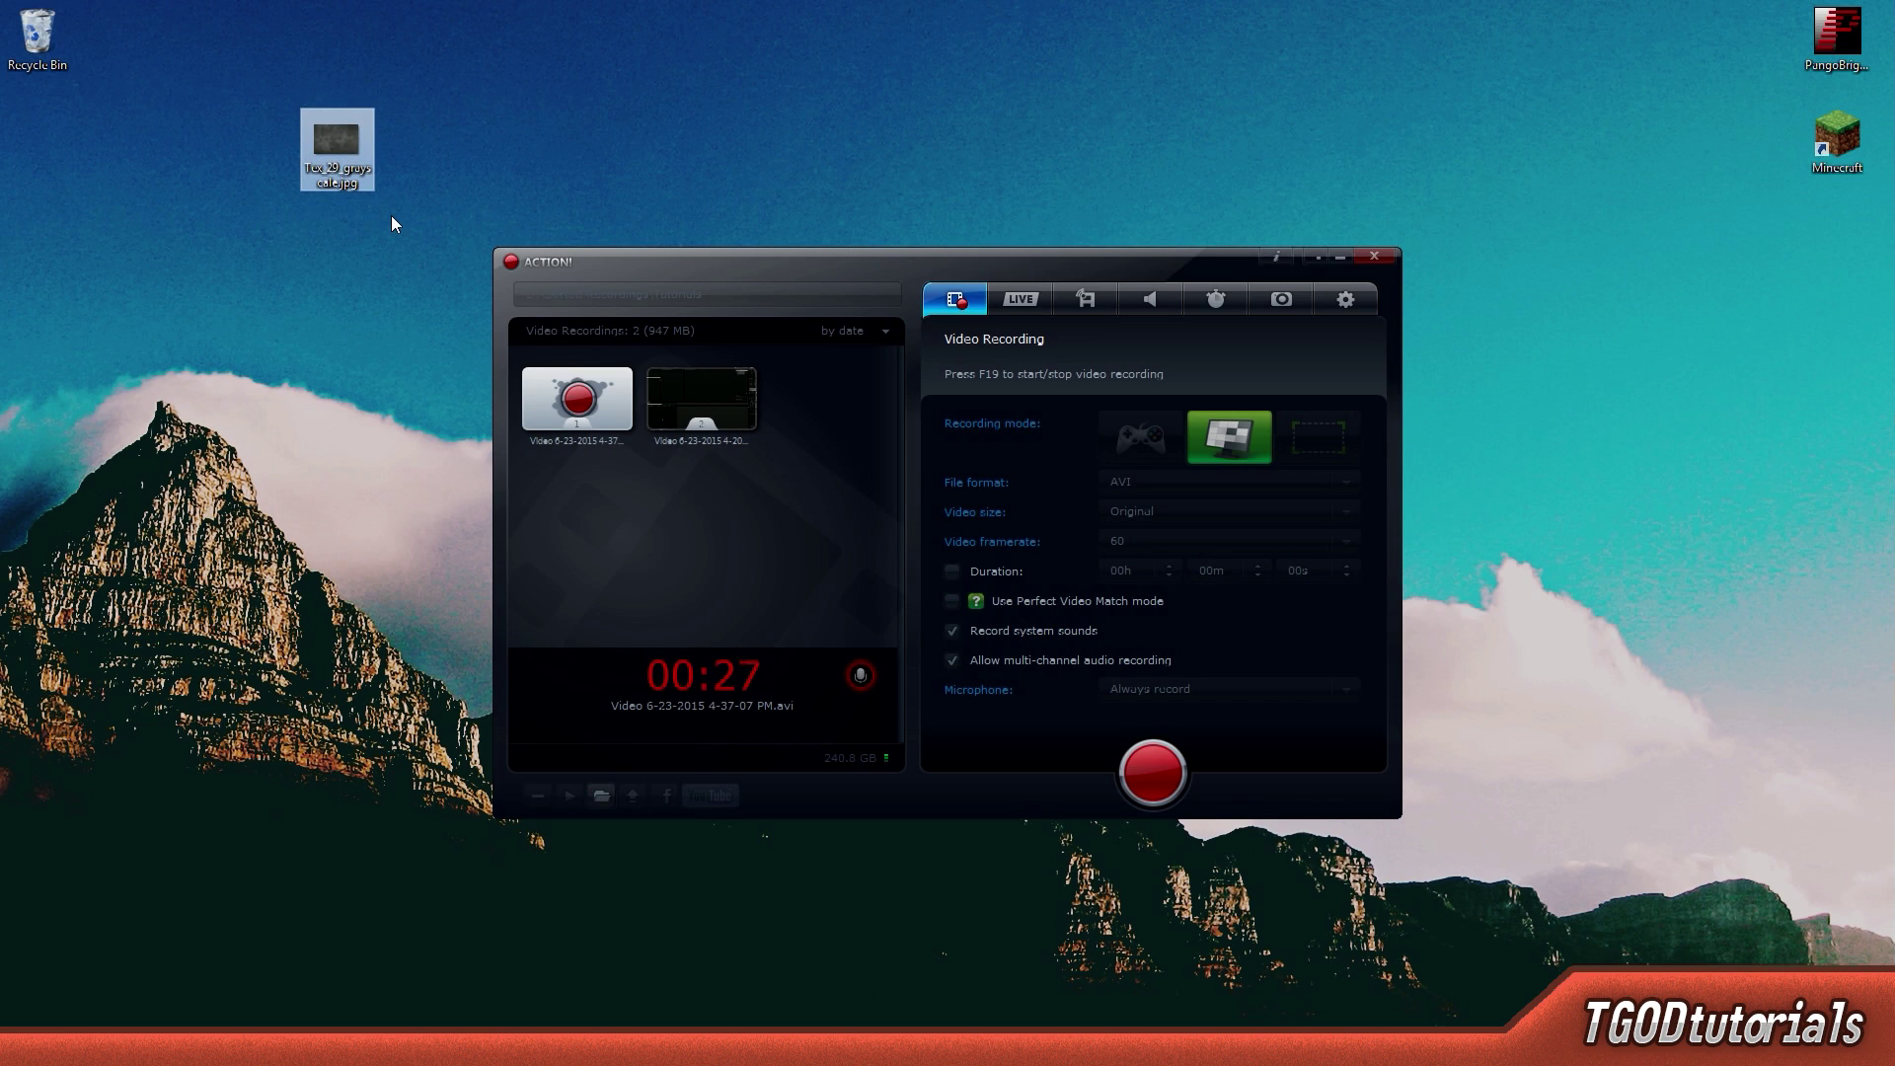
drag(357, 132, 335, 156)
drag(260, 76, 406, 225)
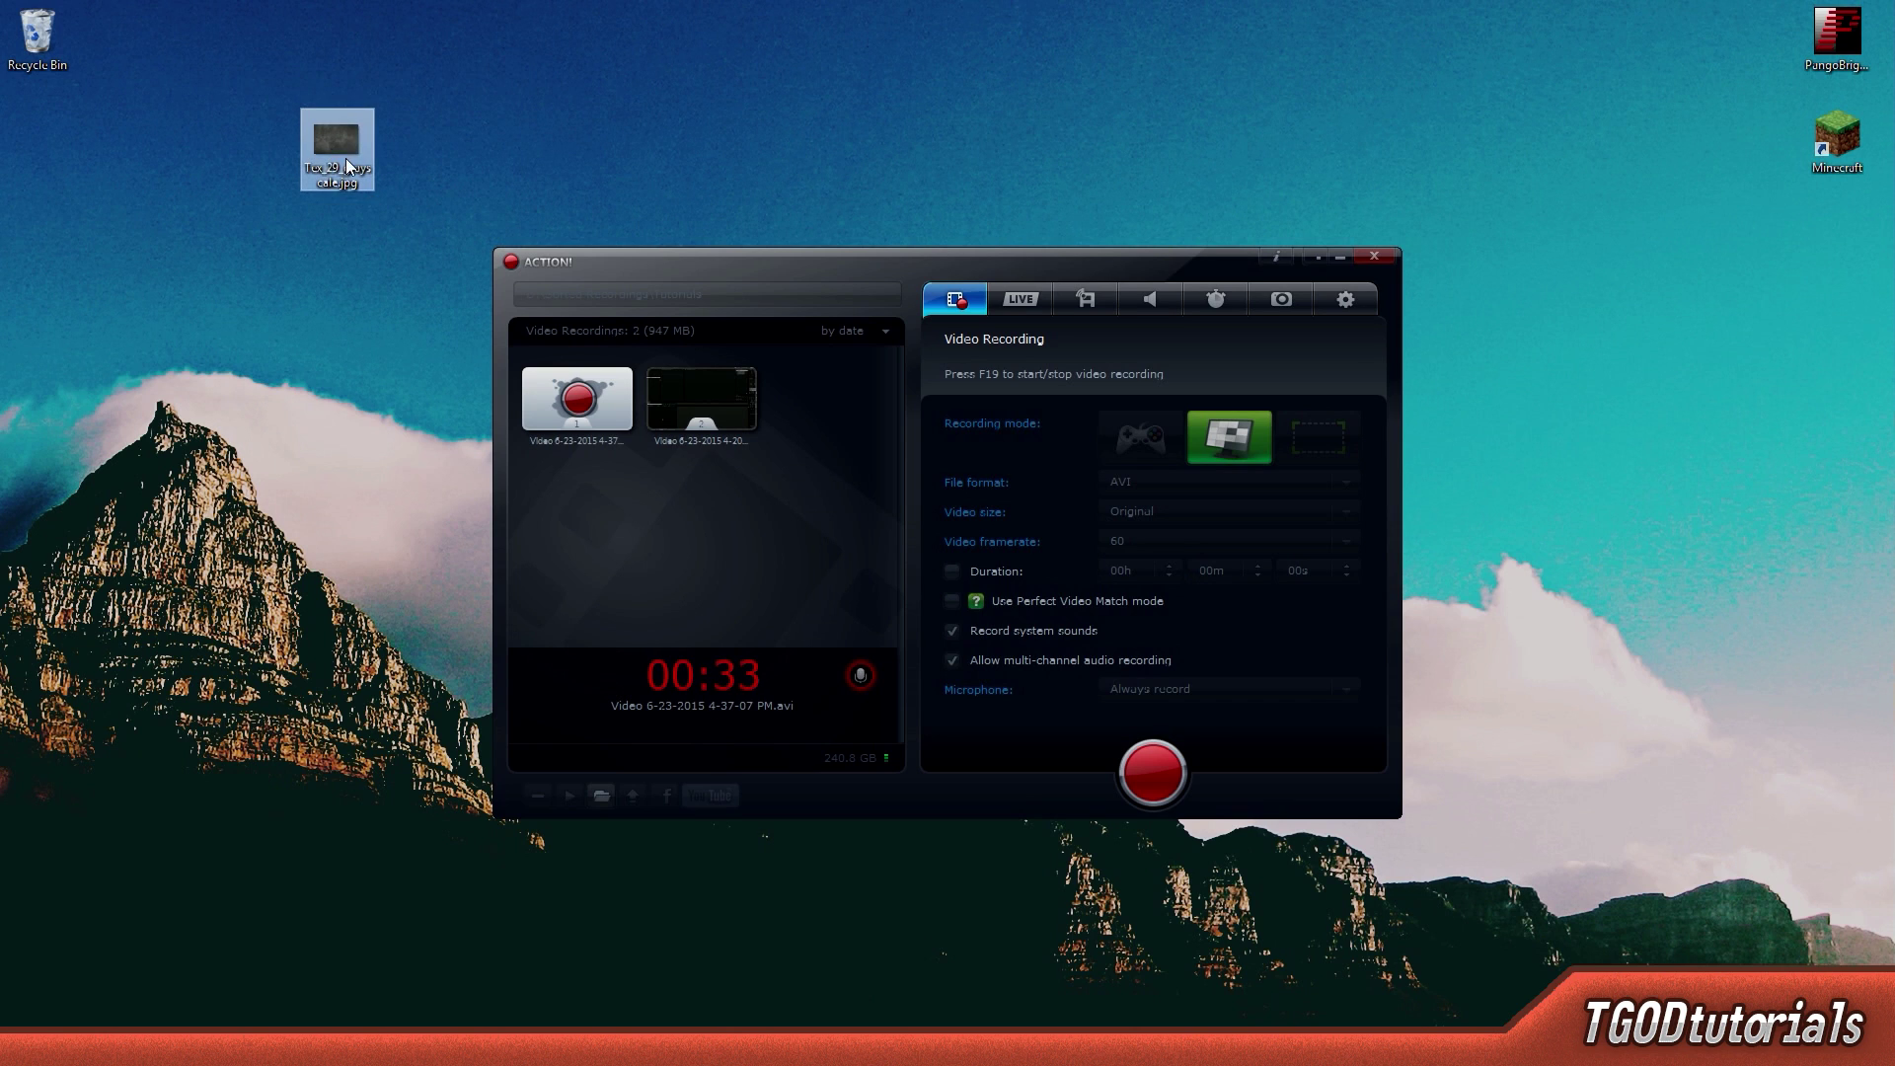
drag(235, 286, 447, 474)
- Move the Tex_29_grayscale.jpg icon further left and open it
drag(334, 177, 261, 178)
drag(191, 89, 158, 20)
double_click(248, 154)
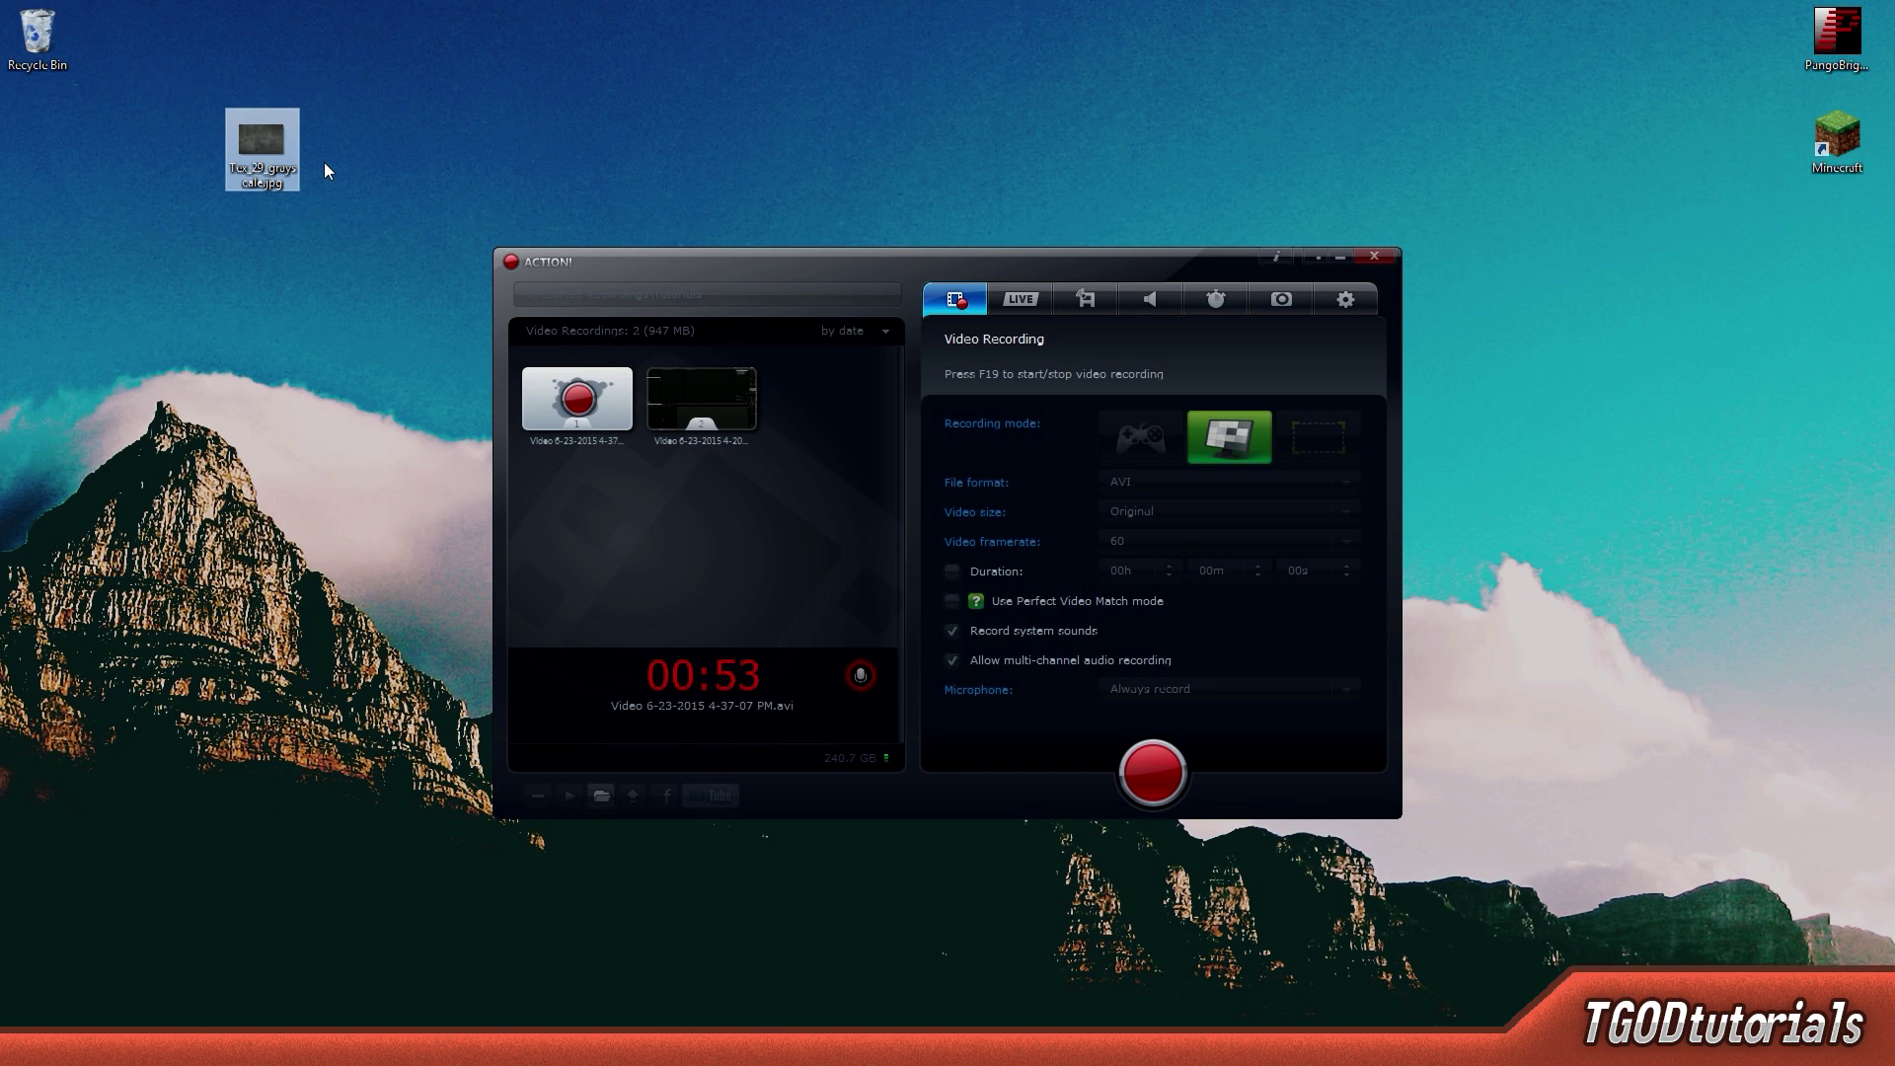
click(345, 155)
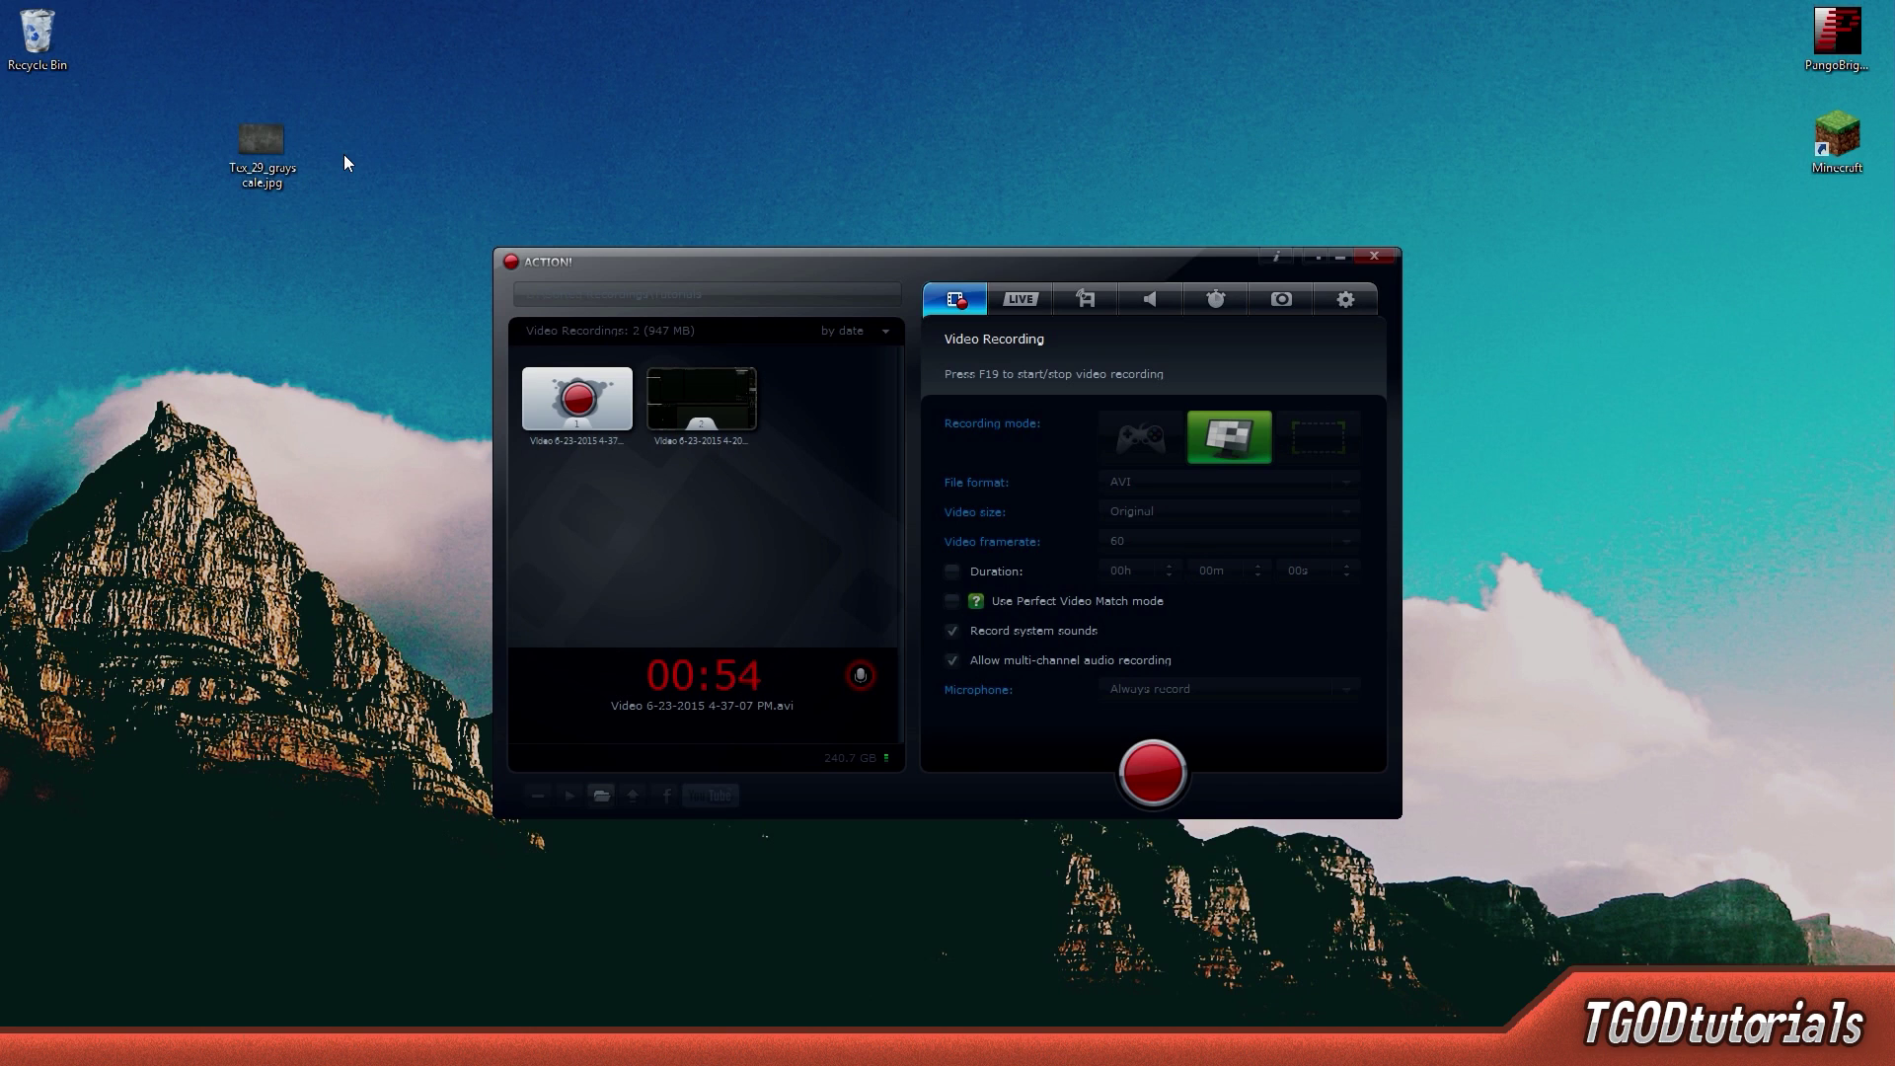